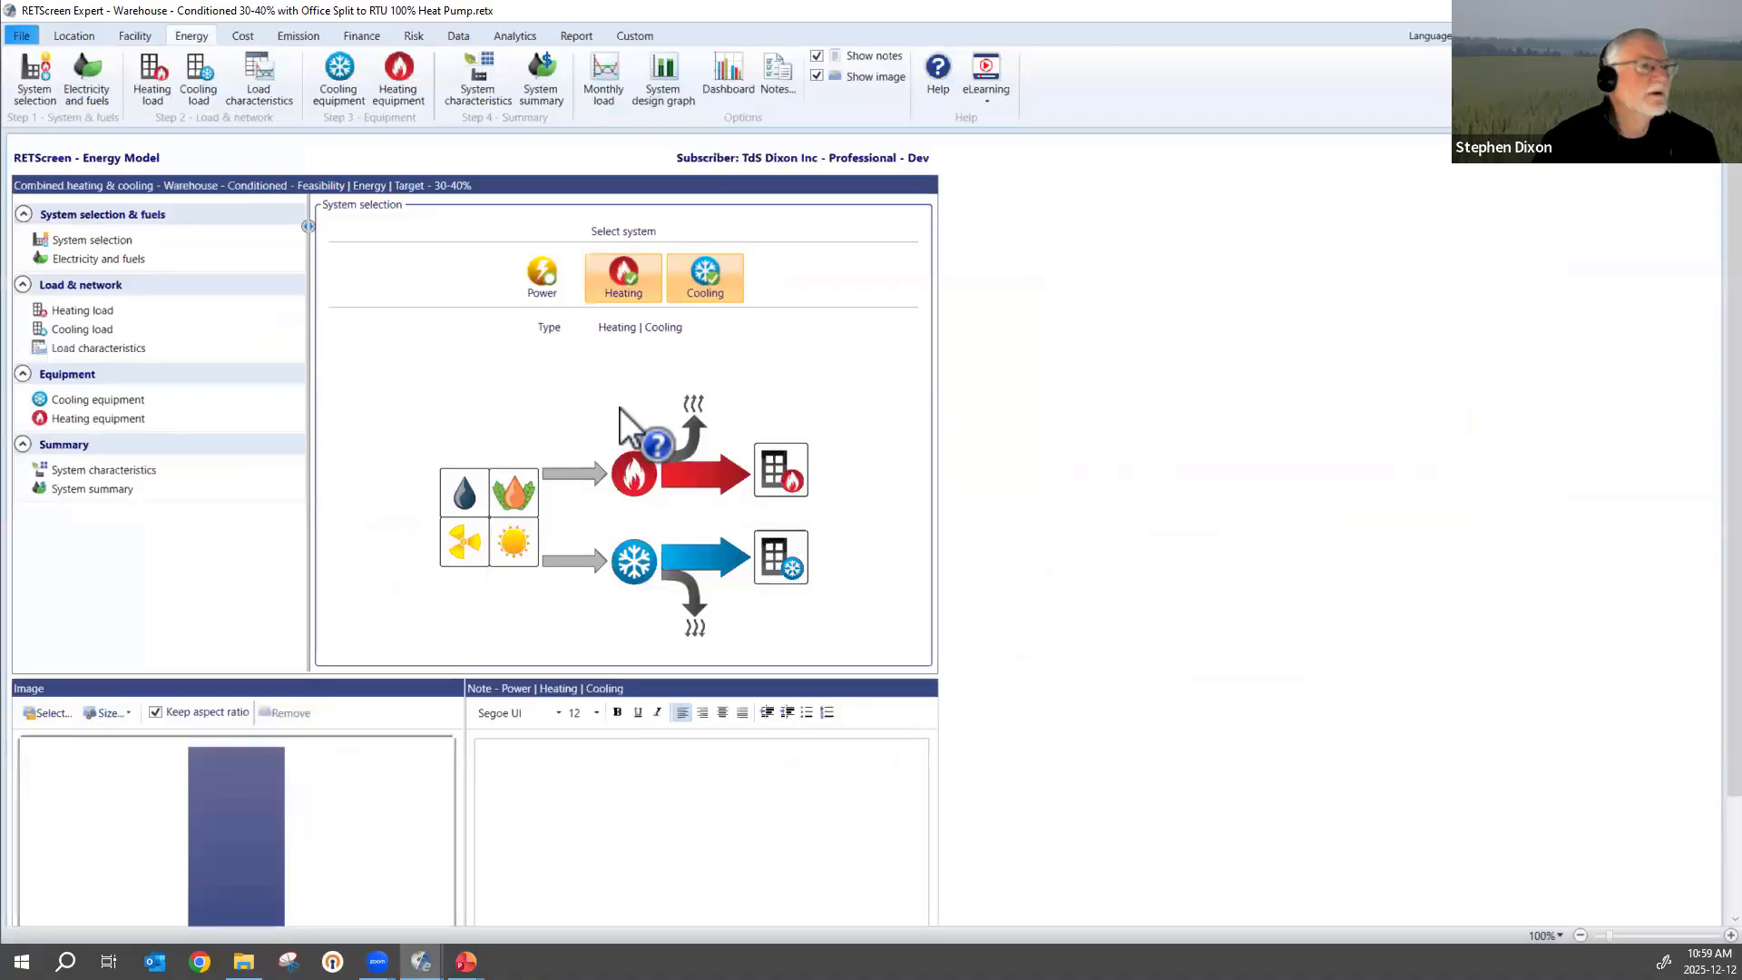
Change the facility type of the warehouse project to Commercial/Institutional on the facility information page.
click(72, 34)
click(30, 36)
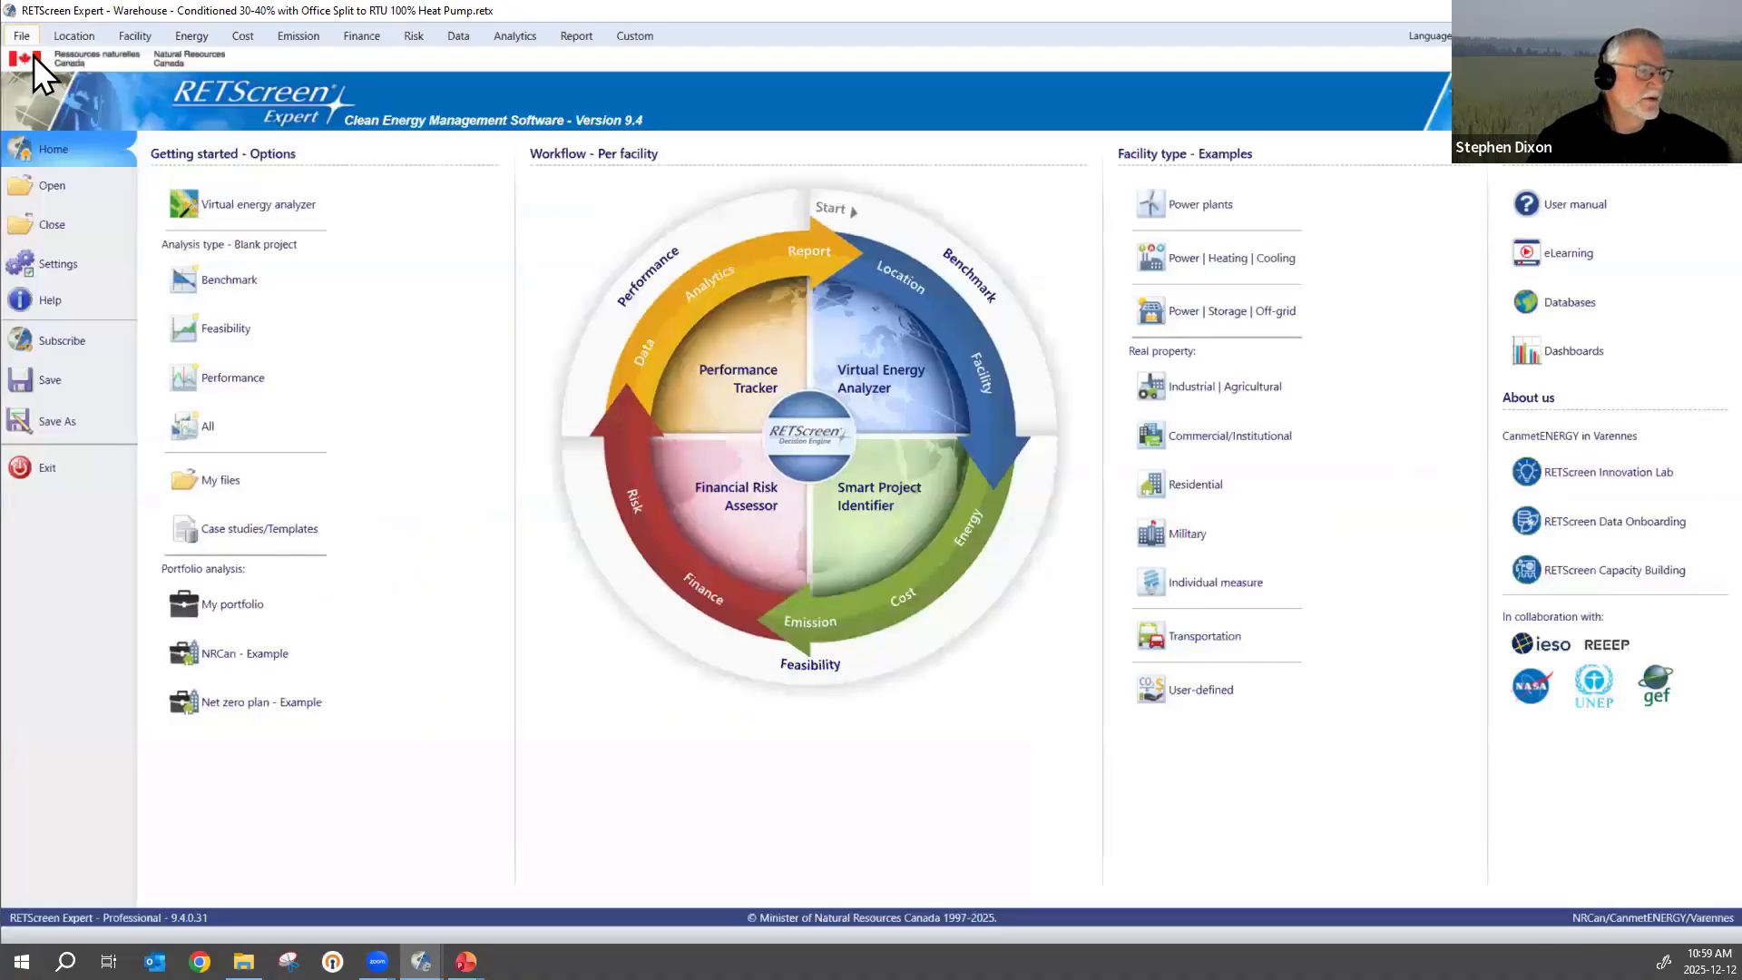
click(68, 36)
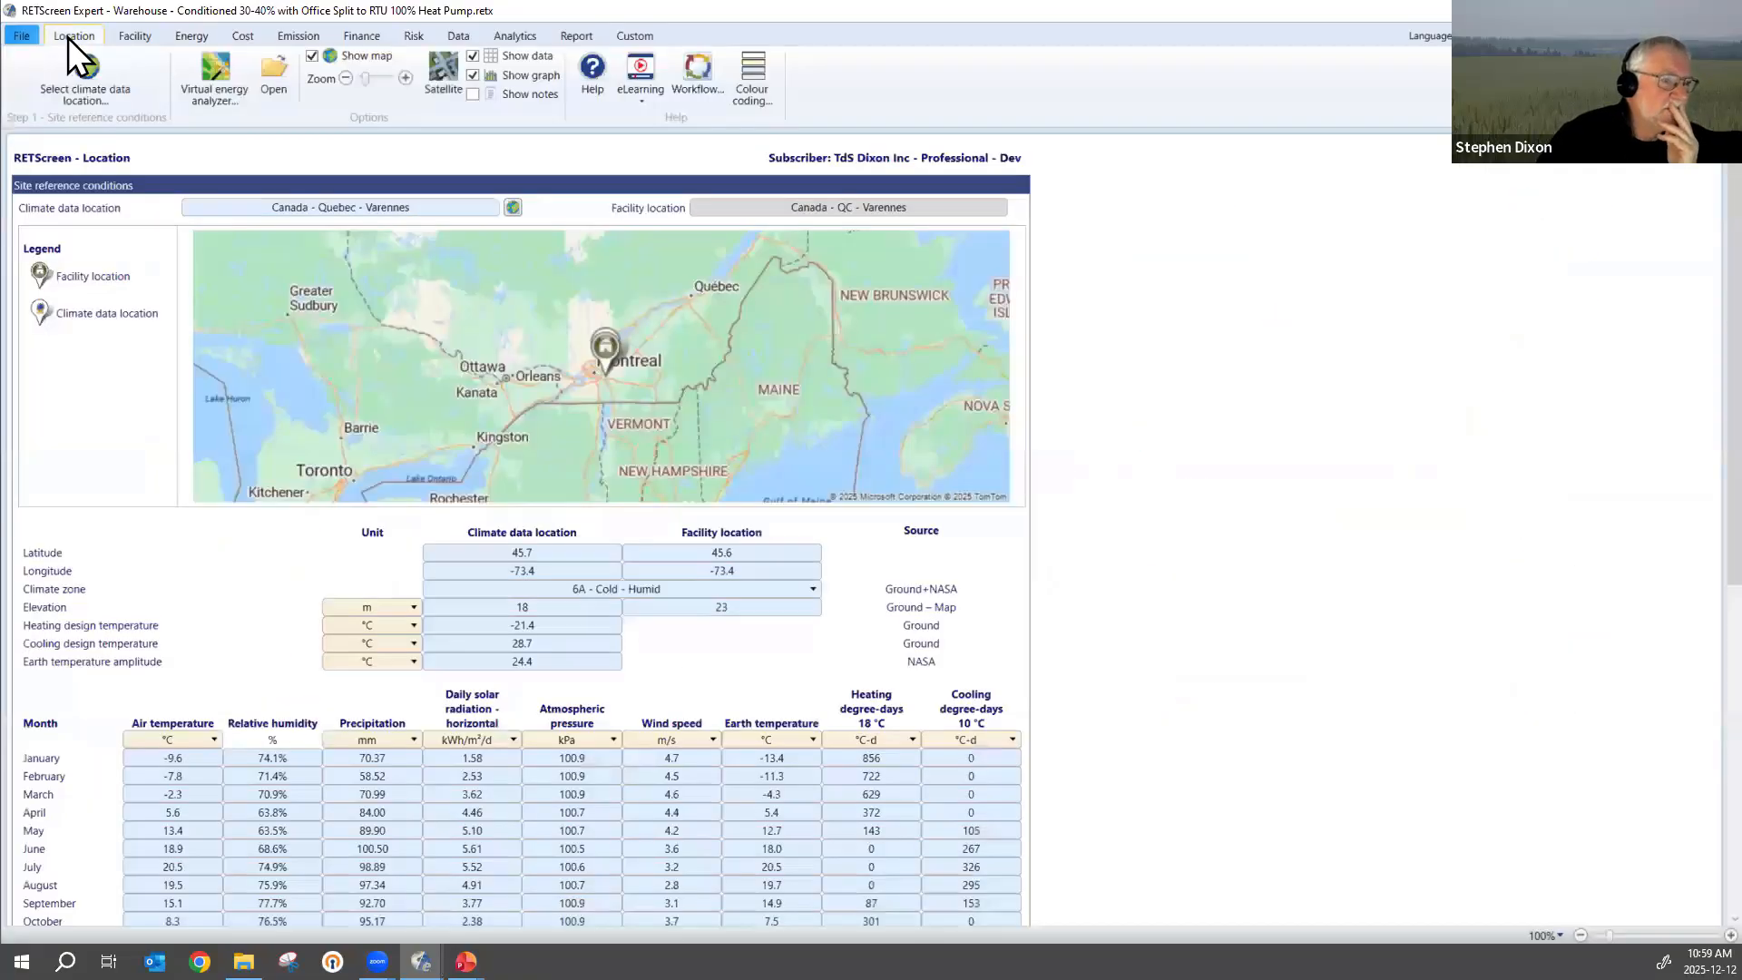
click(138, 37)
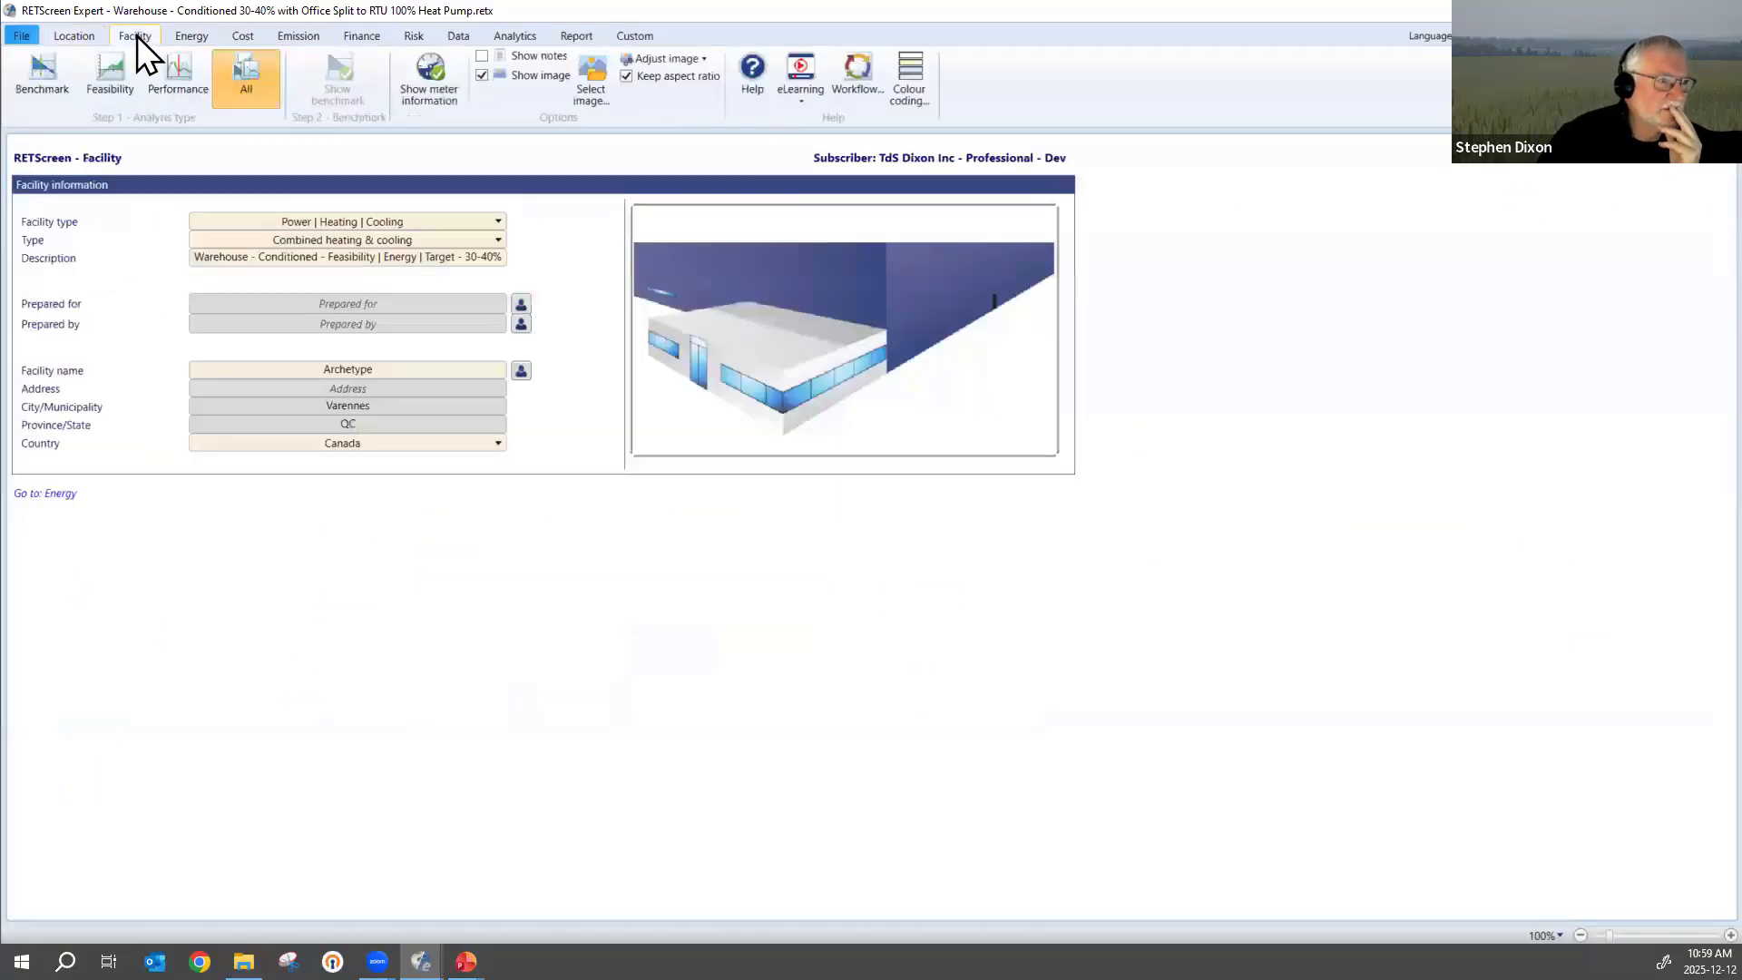
click(450, 222)
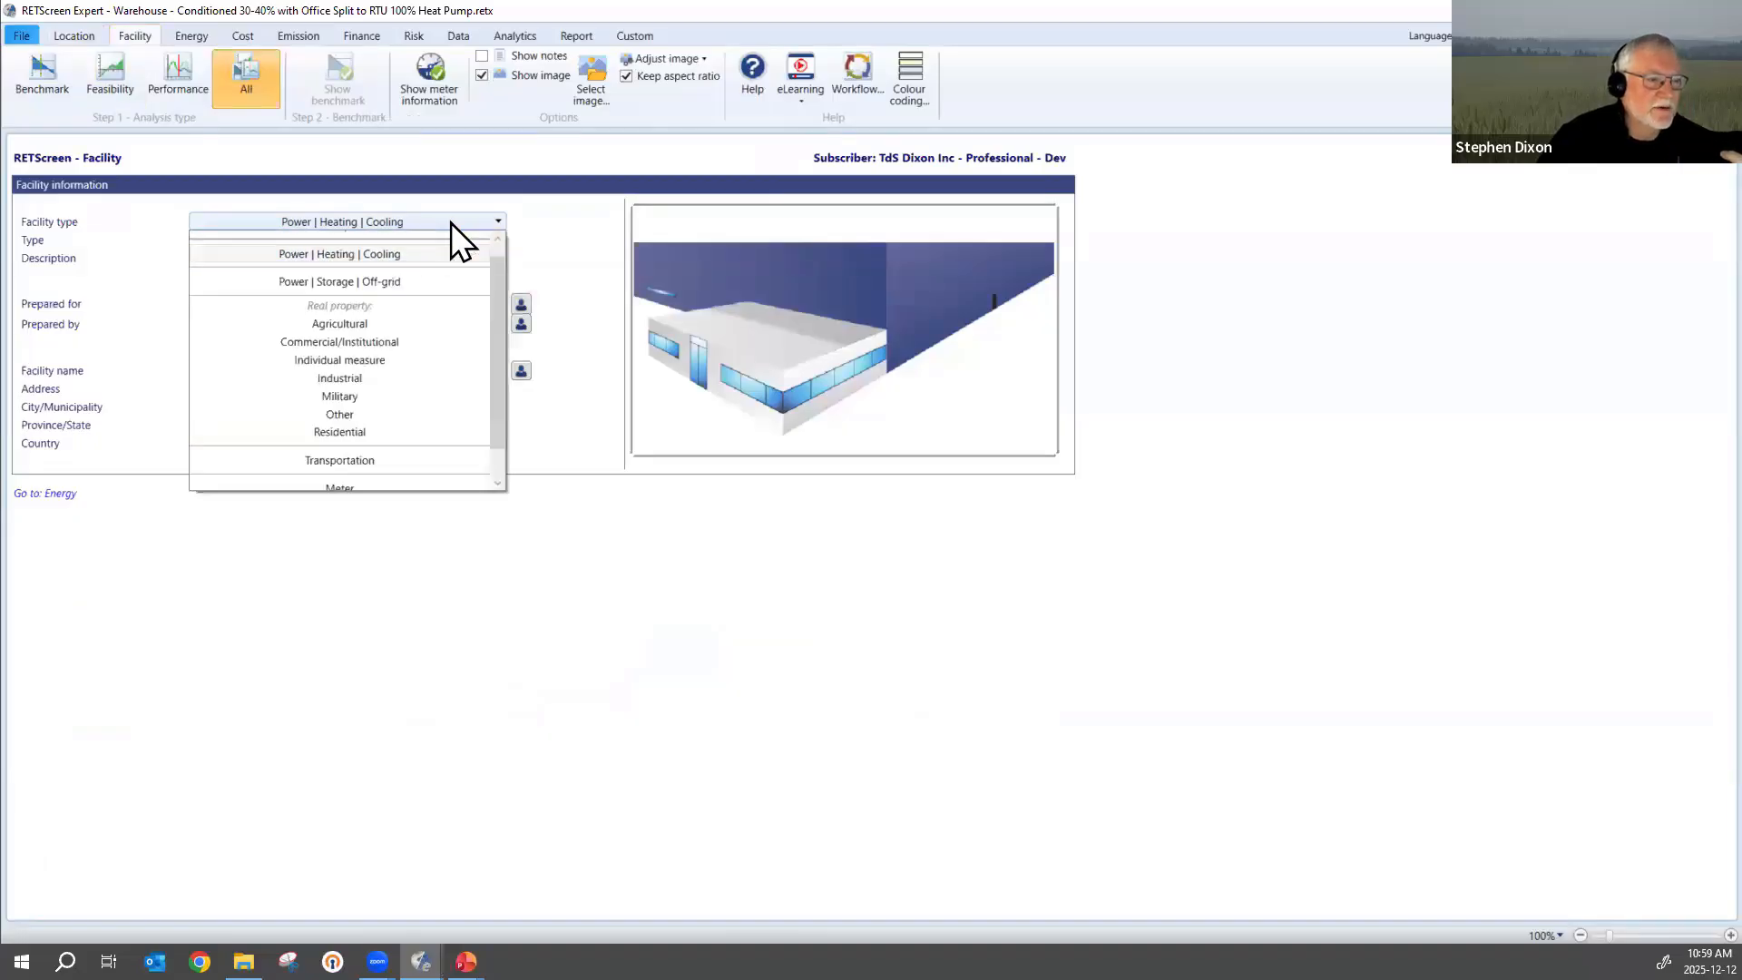
click(391, 341)
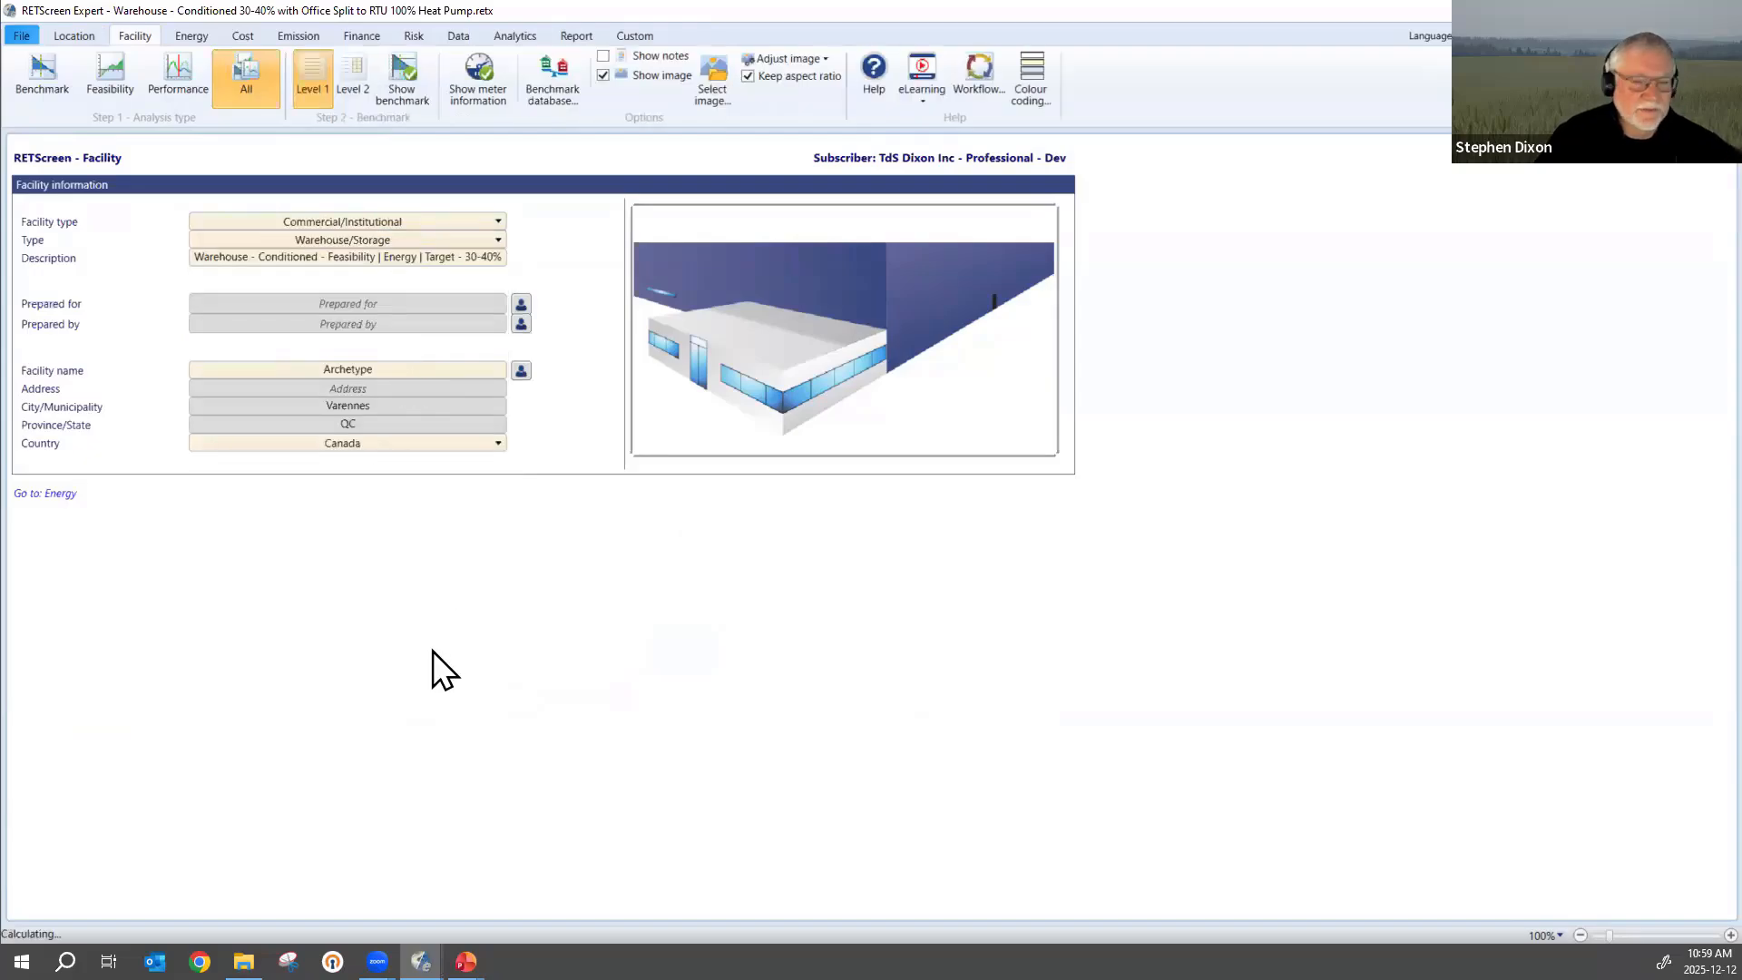
Open the Office Rooftop -> Heat Pump heating system in the energy model and inspect its proposed-case percentage of energy supplied.
click(184, 36)
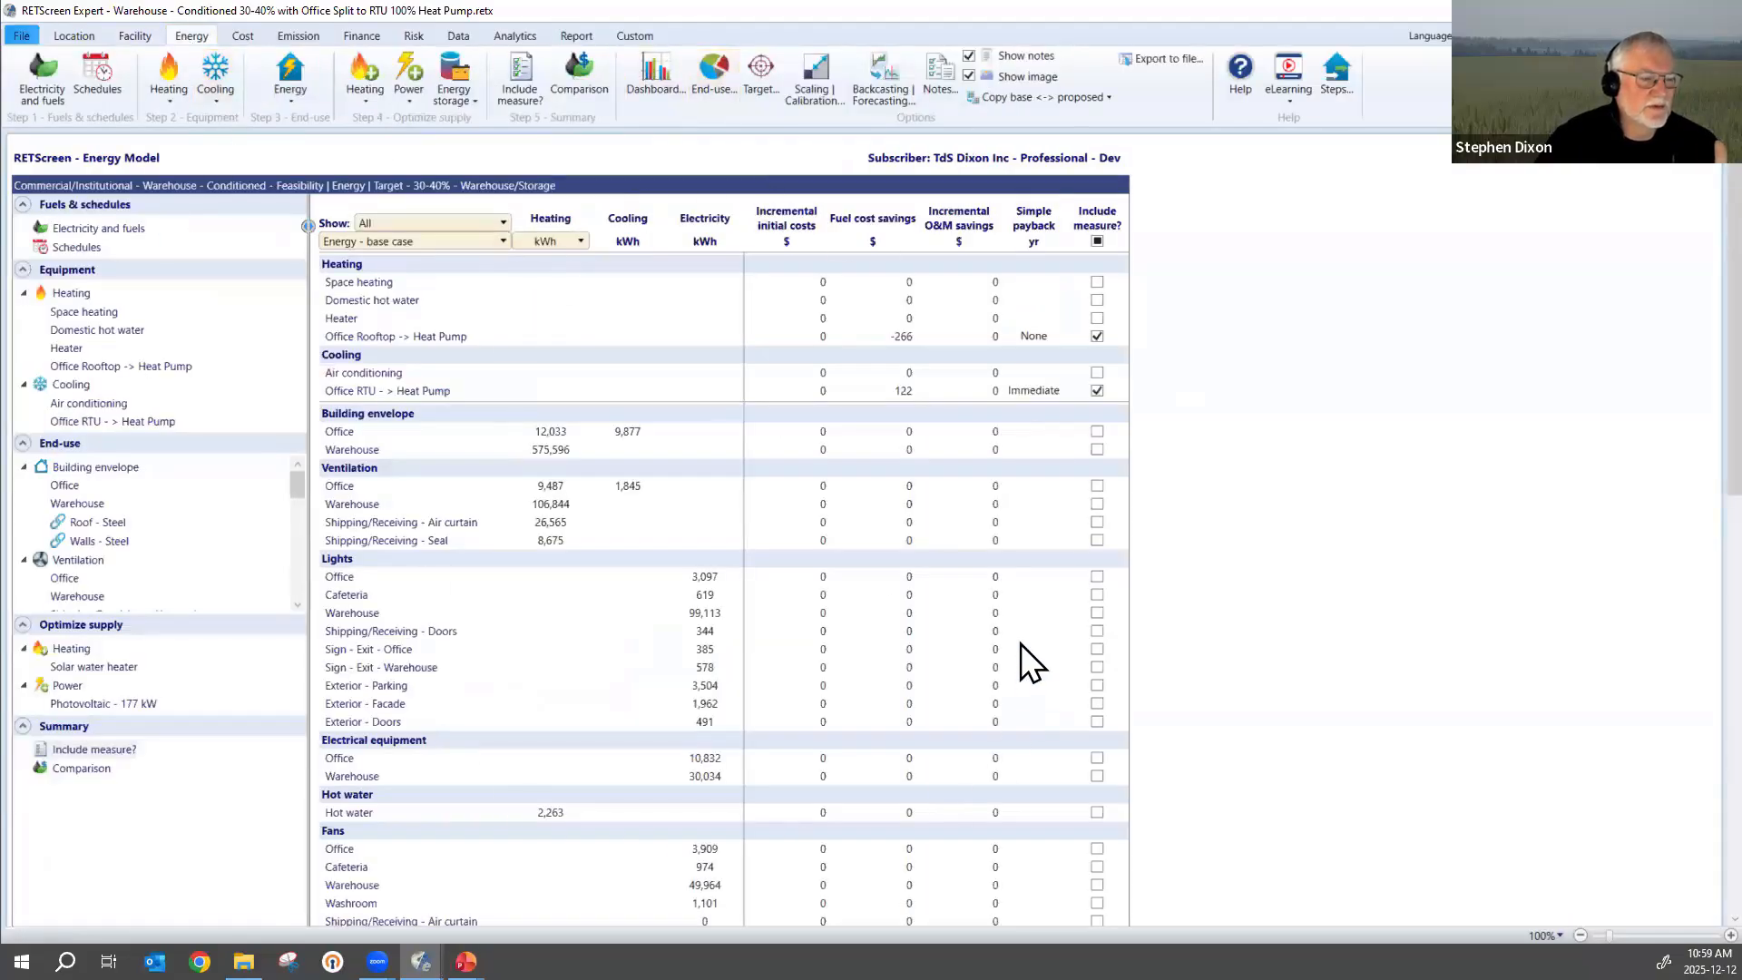
click(387, 337)
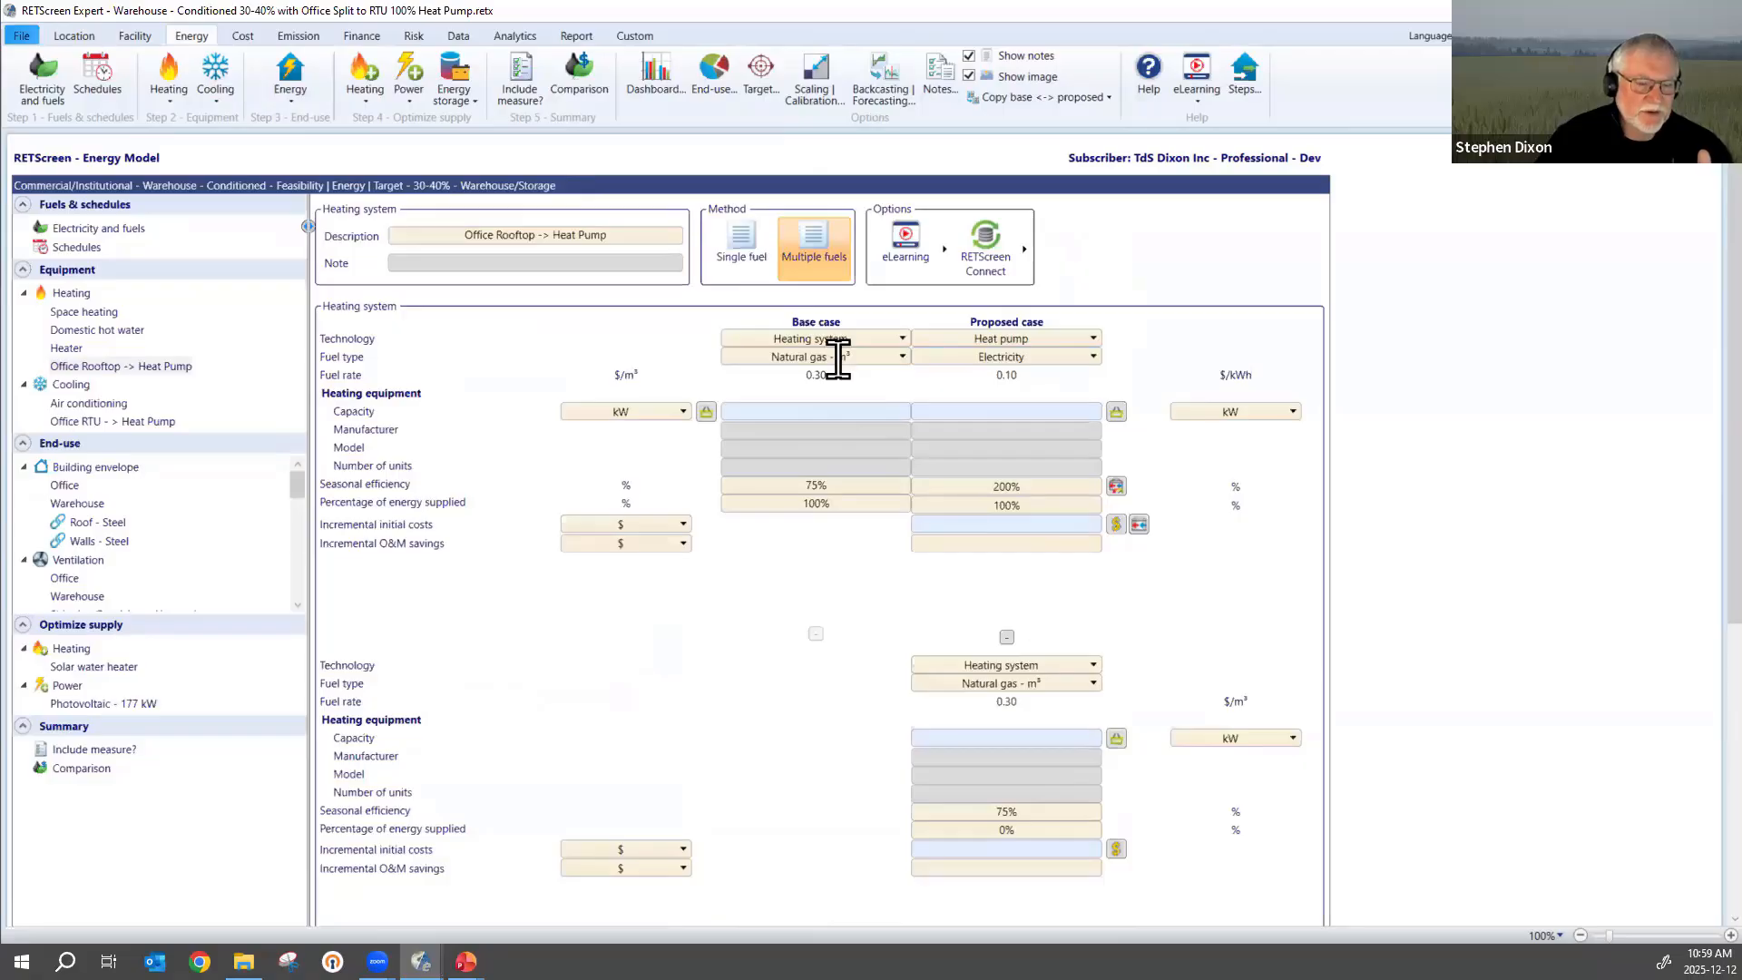
click(1029, 503)
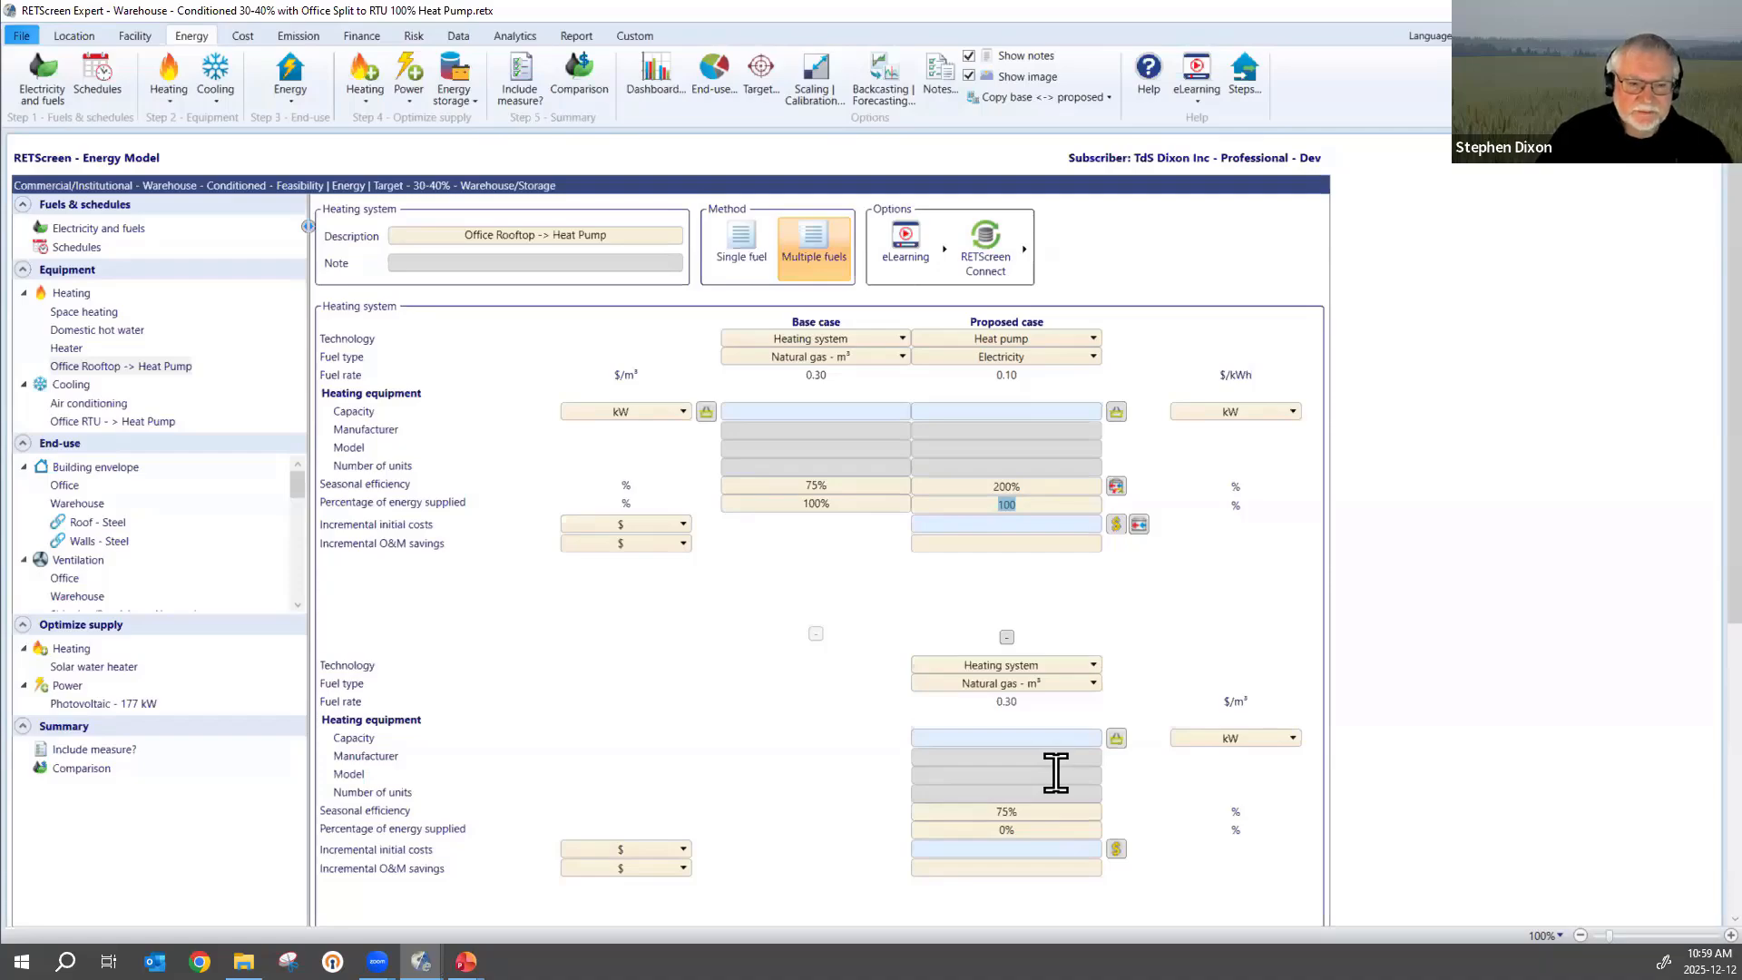
click(1090, 619)
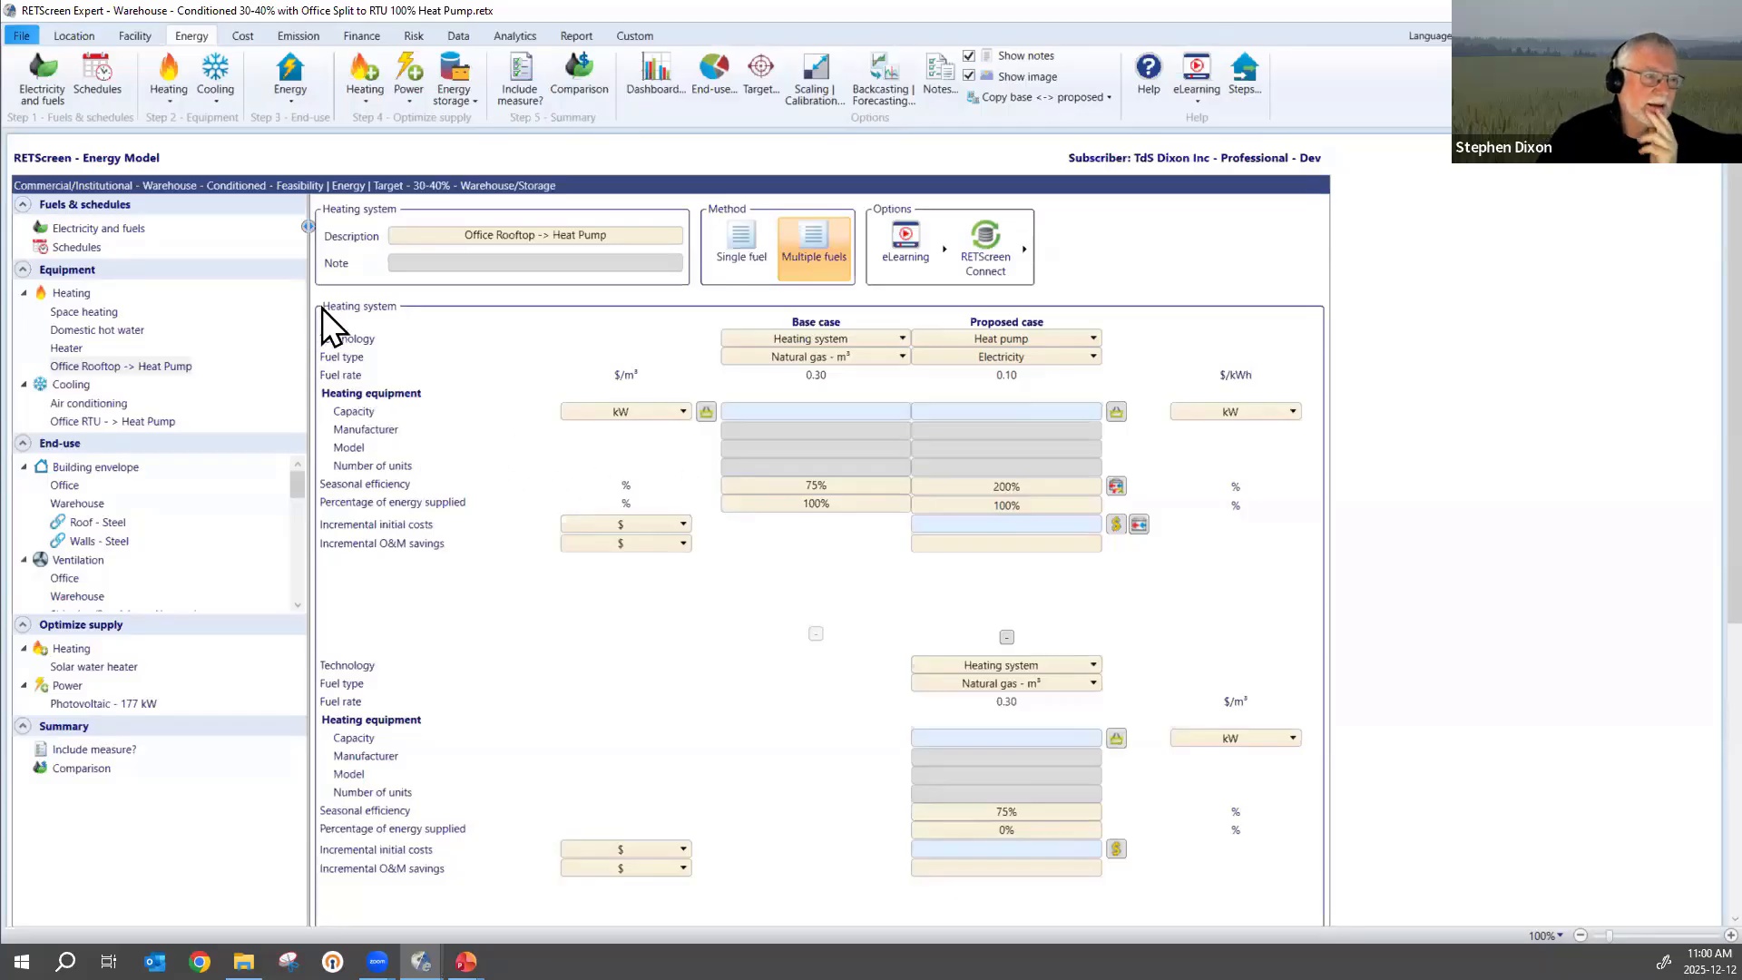
Open the Office building envelope from the measures overview and review its walls, roof, infiltration and assigned heating and cooling systems.
click(514, 70)
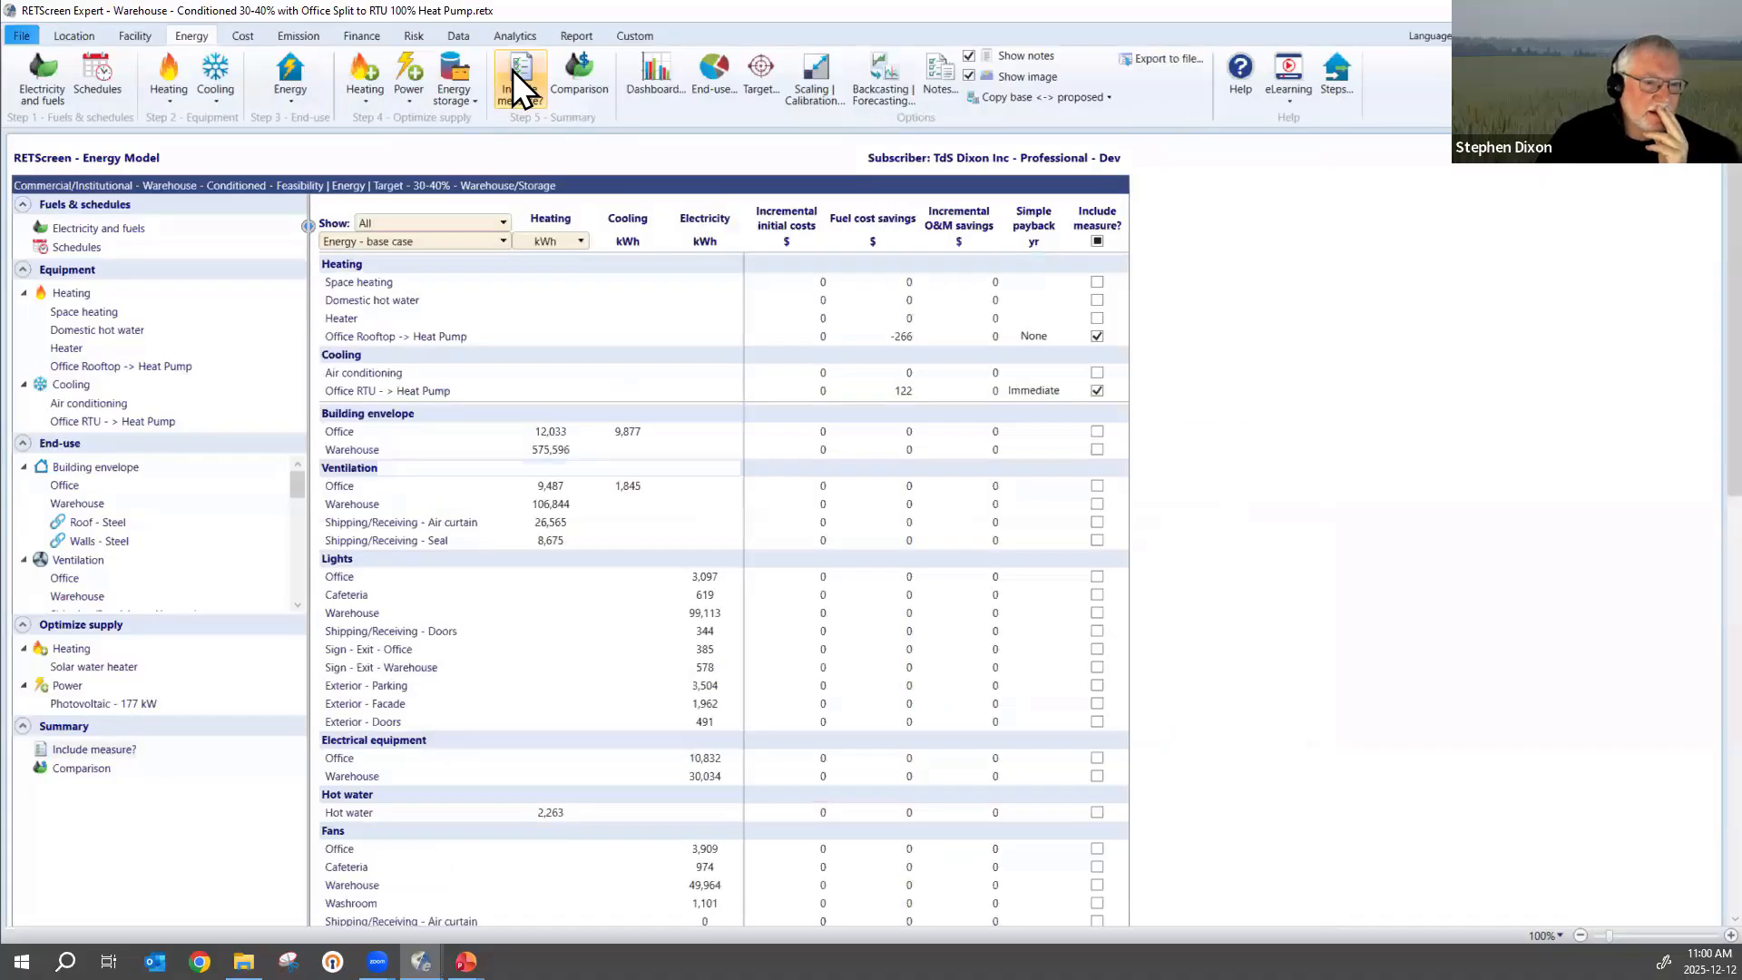
click(339, 435)
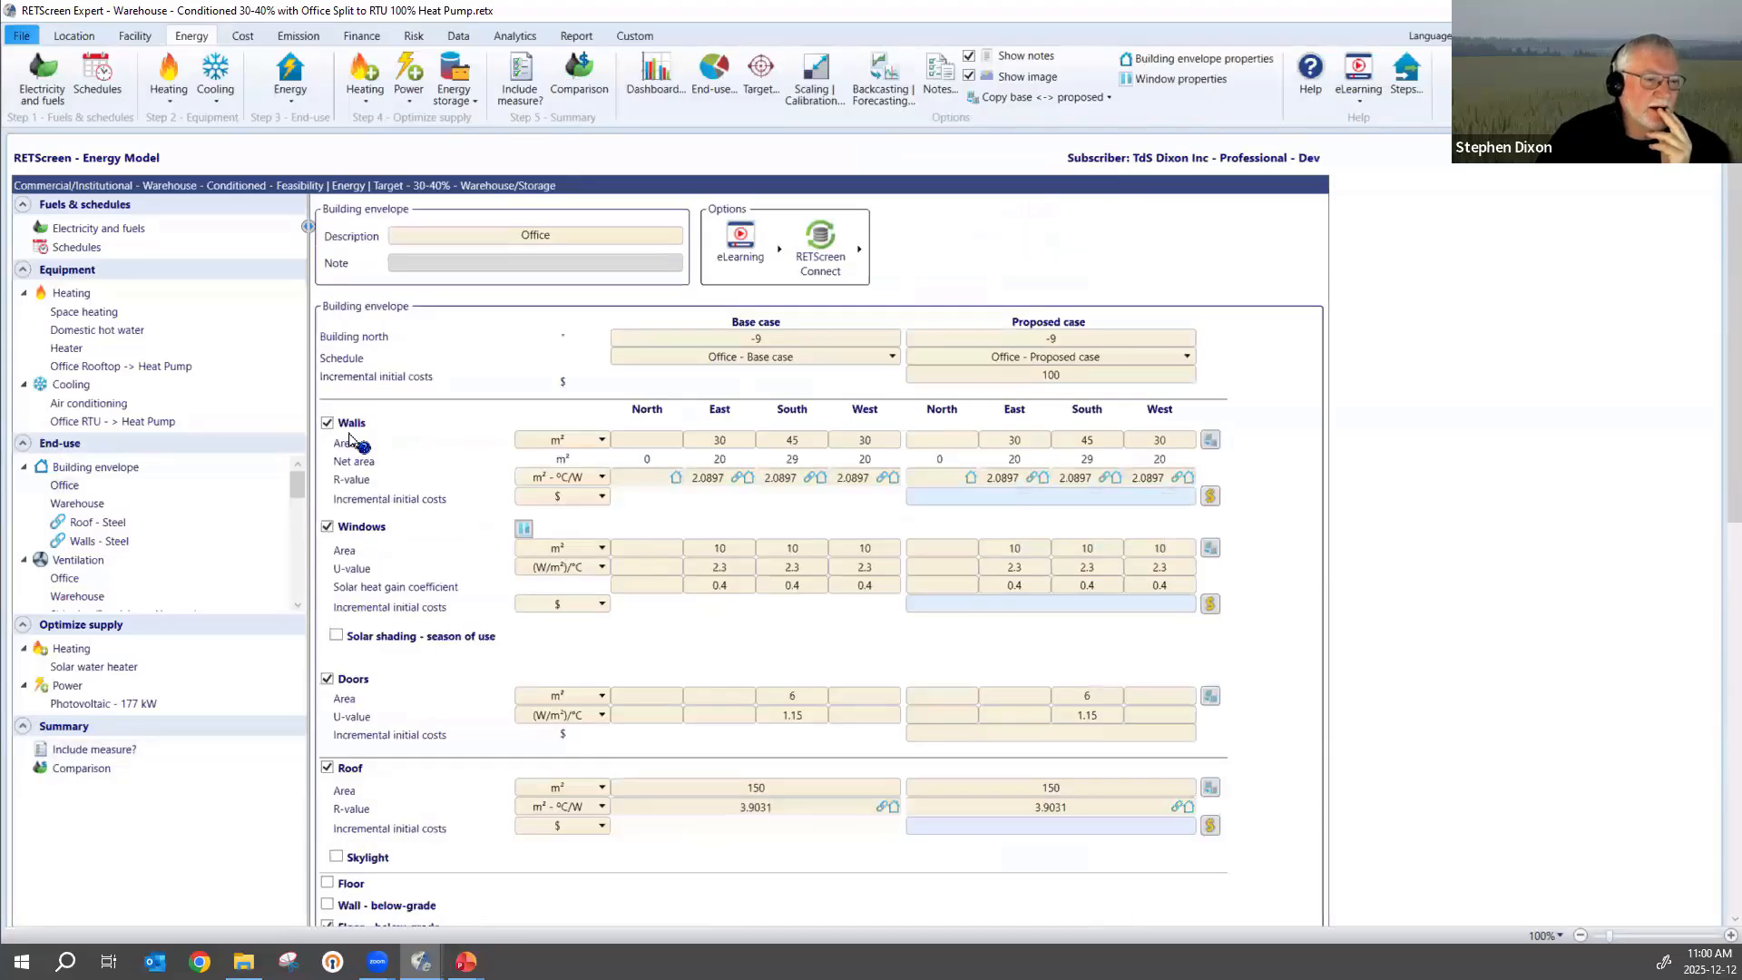
scroll(829, 551, down, 5)
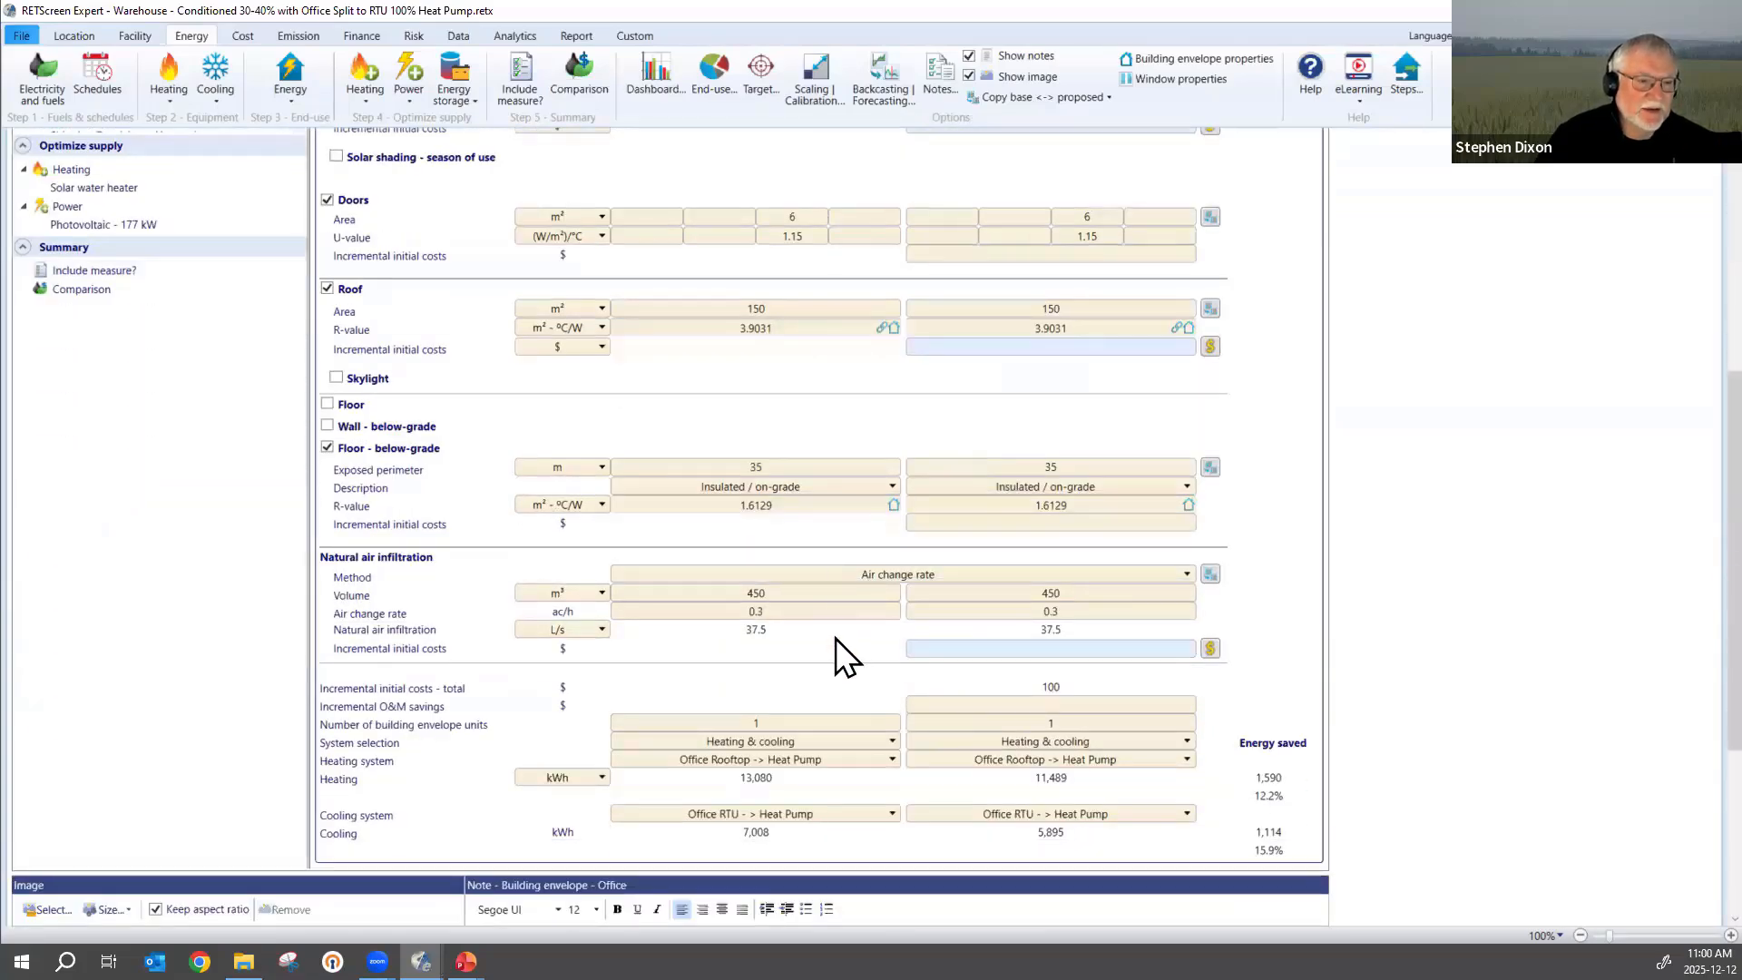
scroll(837, 638, up, 5)
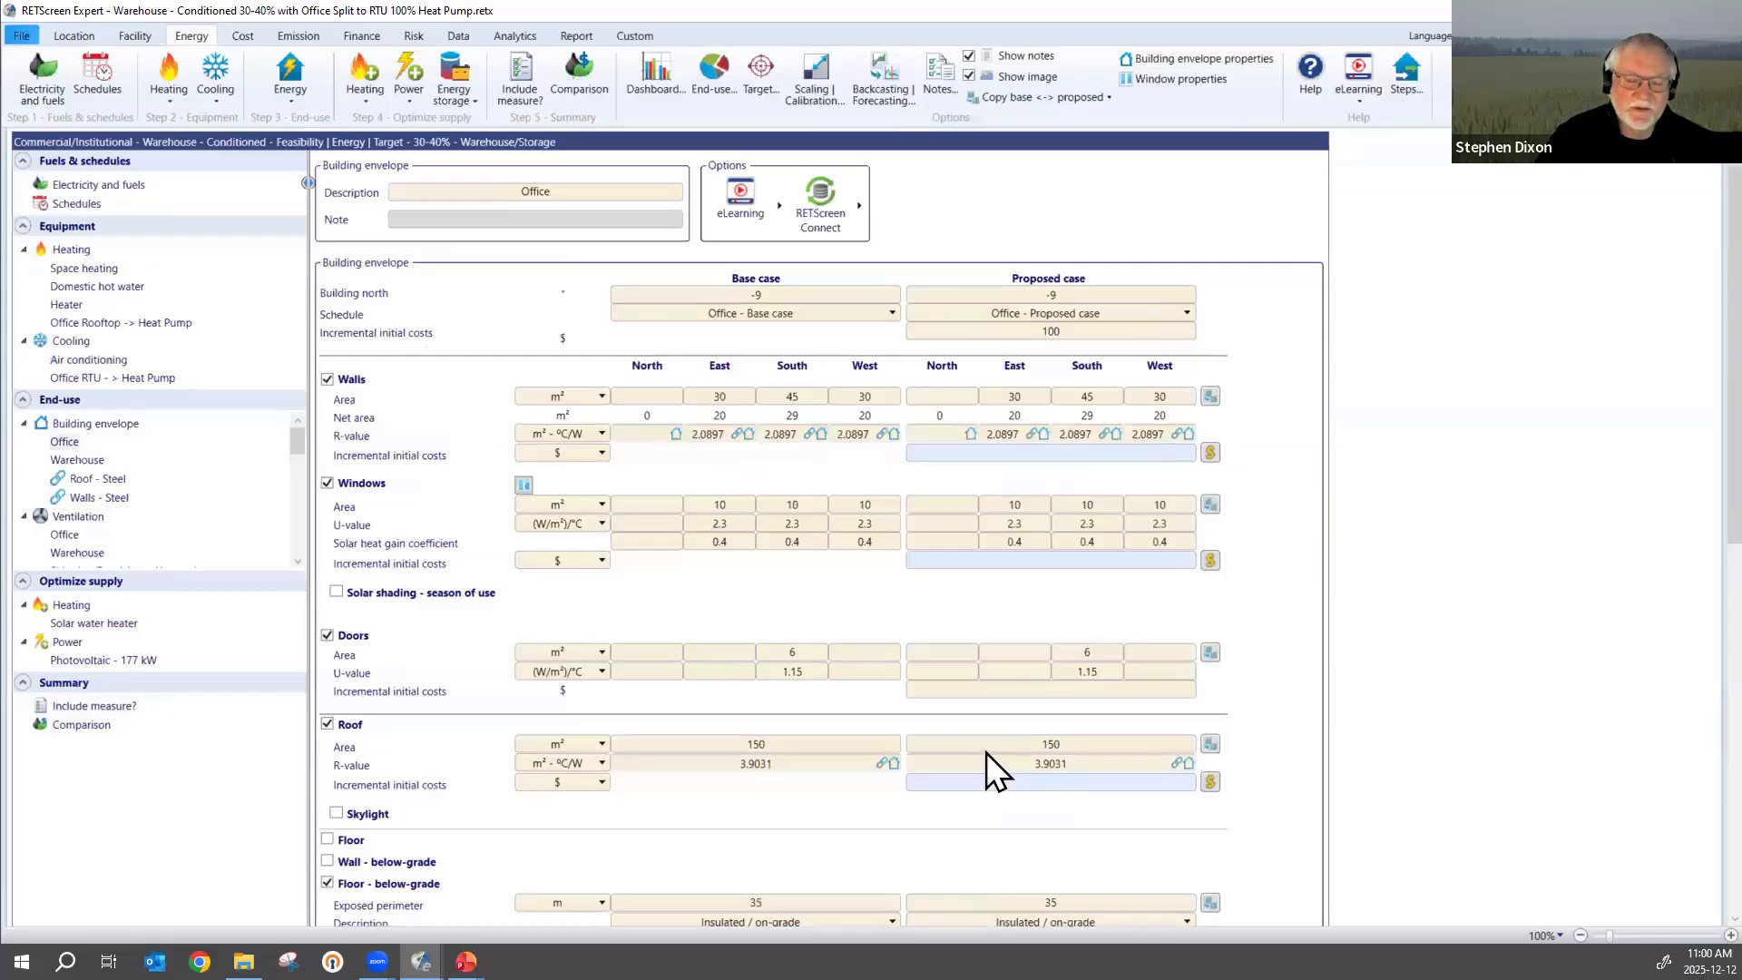
scroll(983, 743, down, 3)
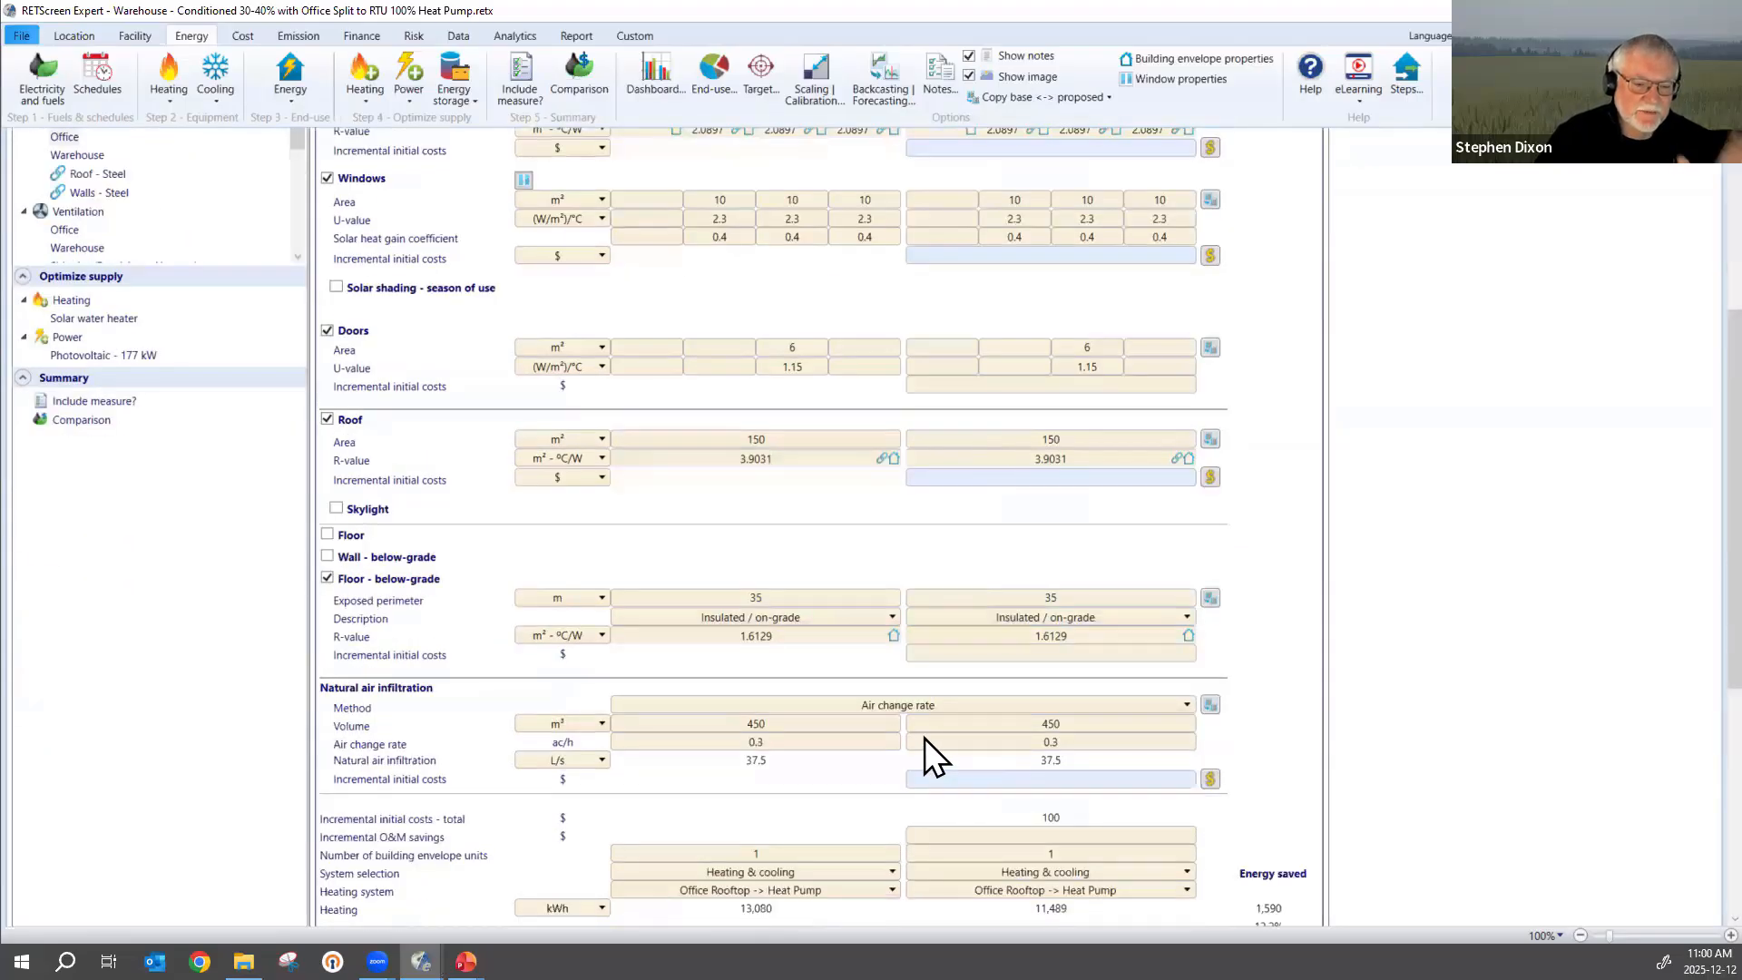
scroll(924, 738, down, 1)
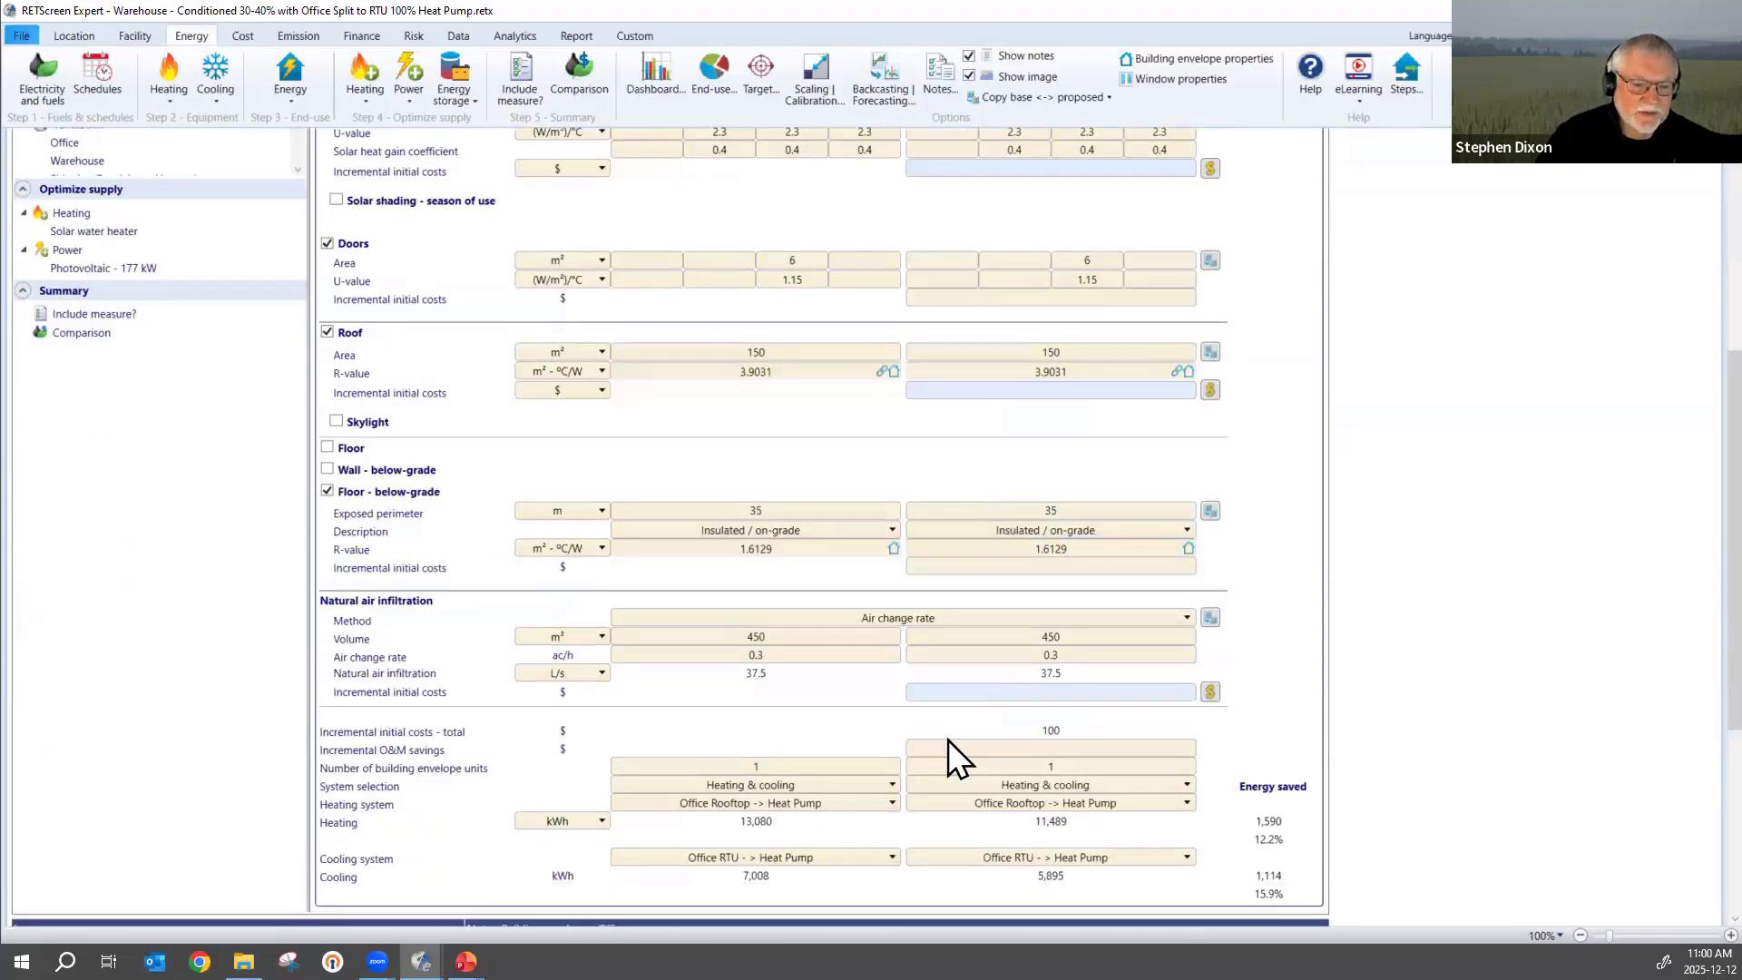
scroll(949, 753, up, 5)
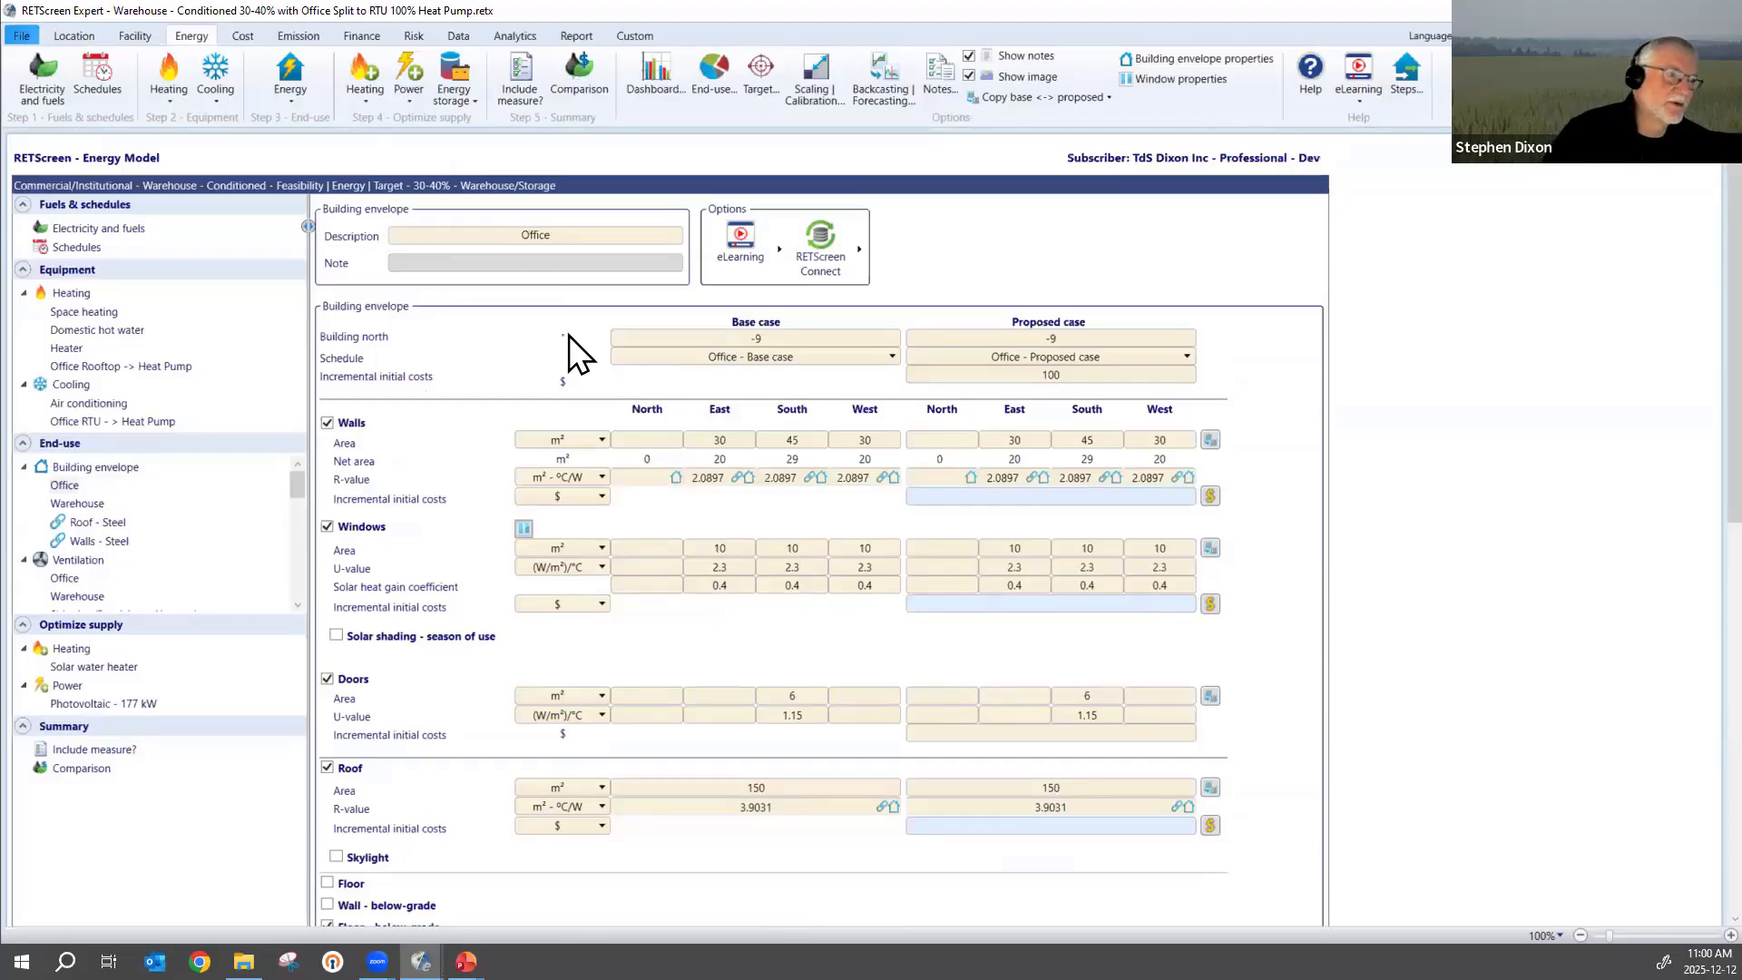
Check the Office envelope's base-case heating energy in the measures overview and reopen that envelope's details.
click(521, 72)
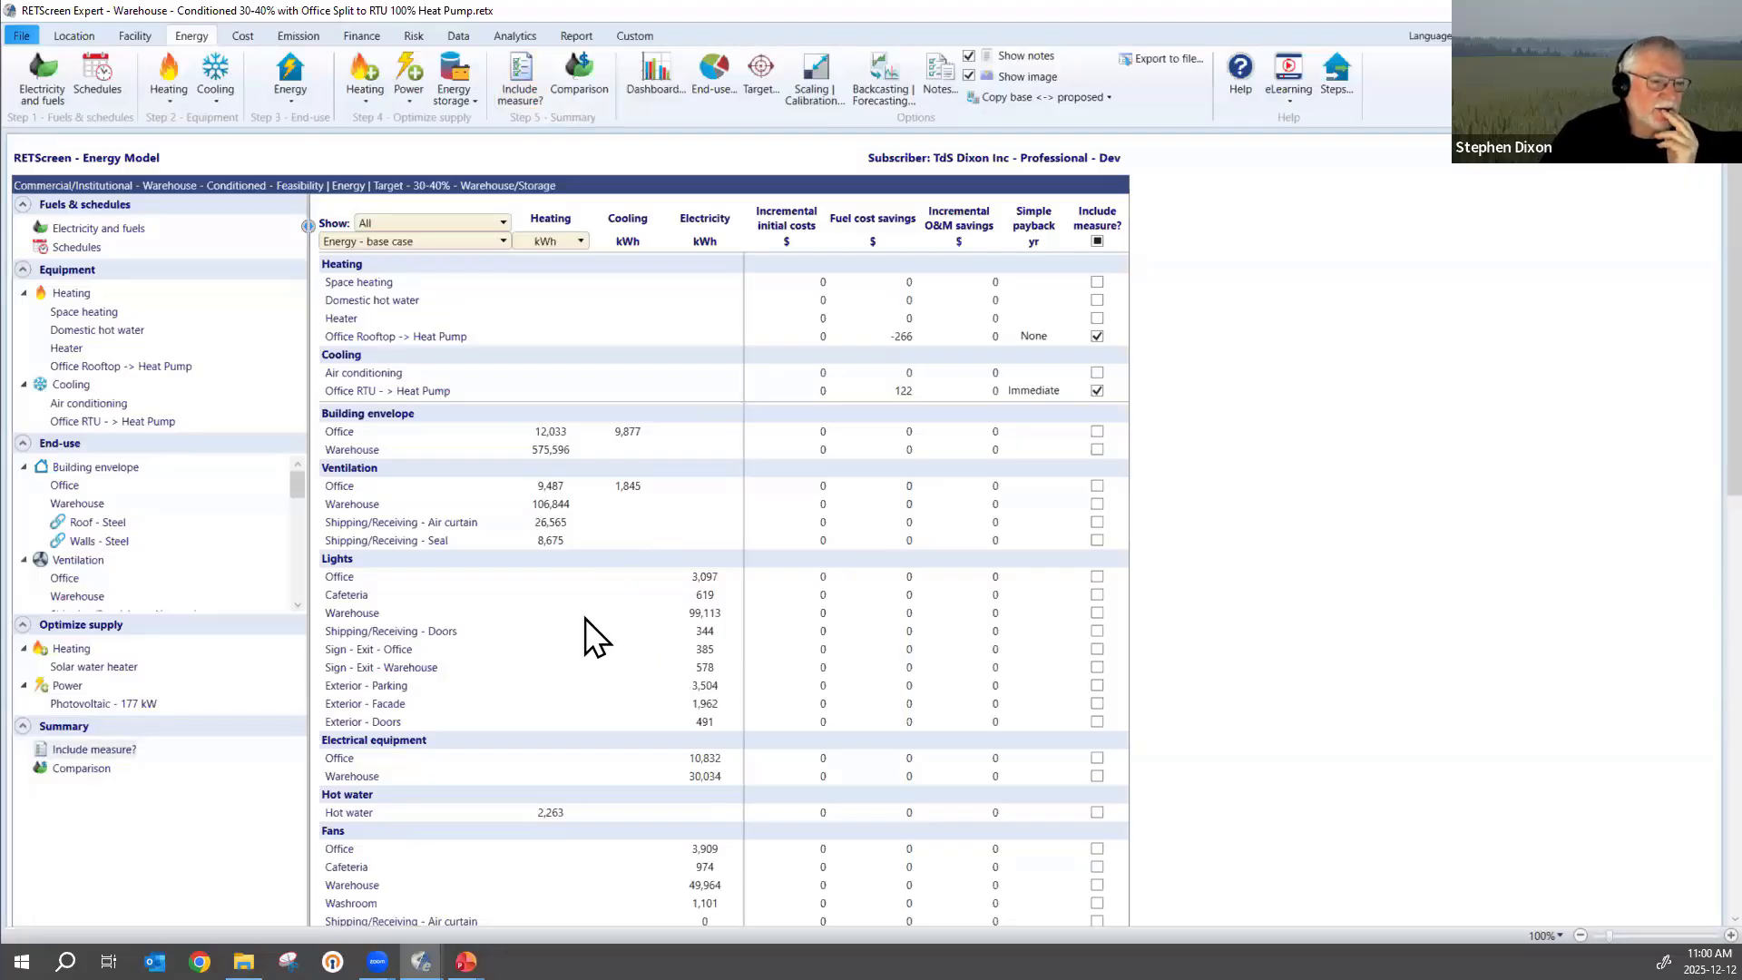
scroll(590, 617, down, 1)
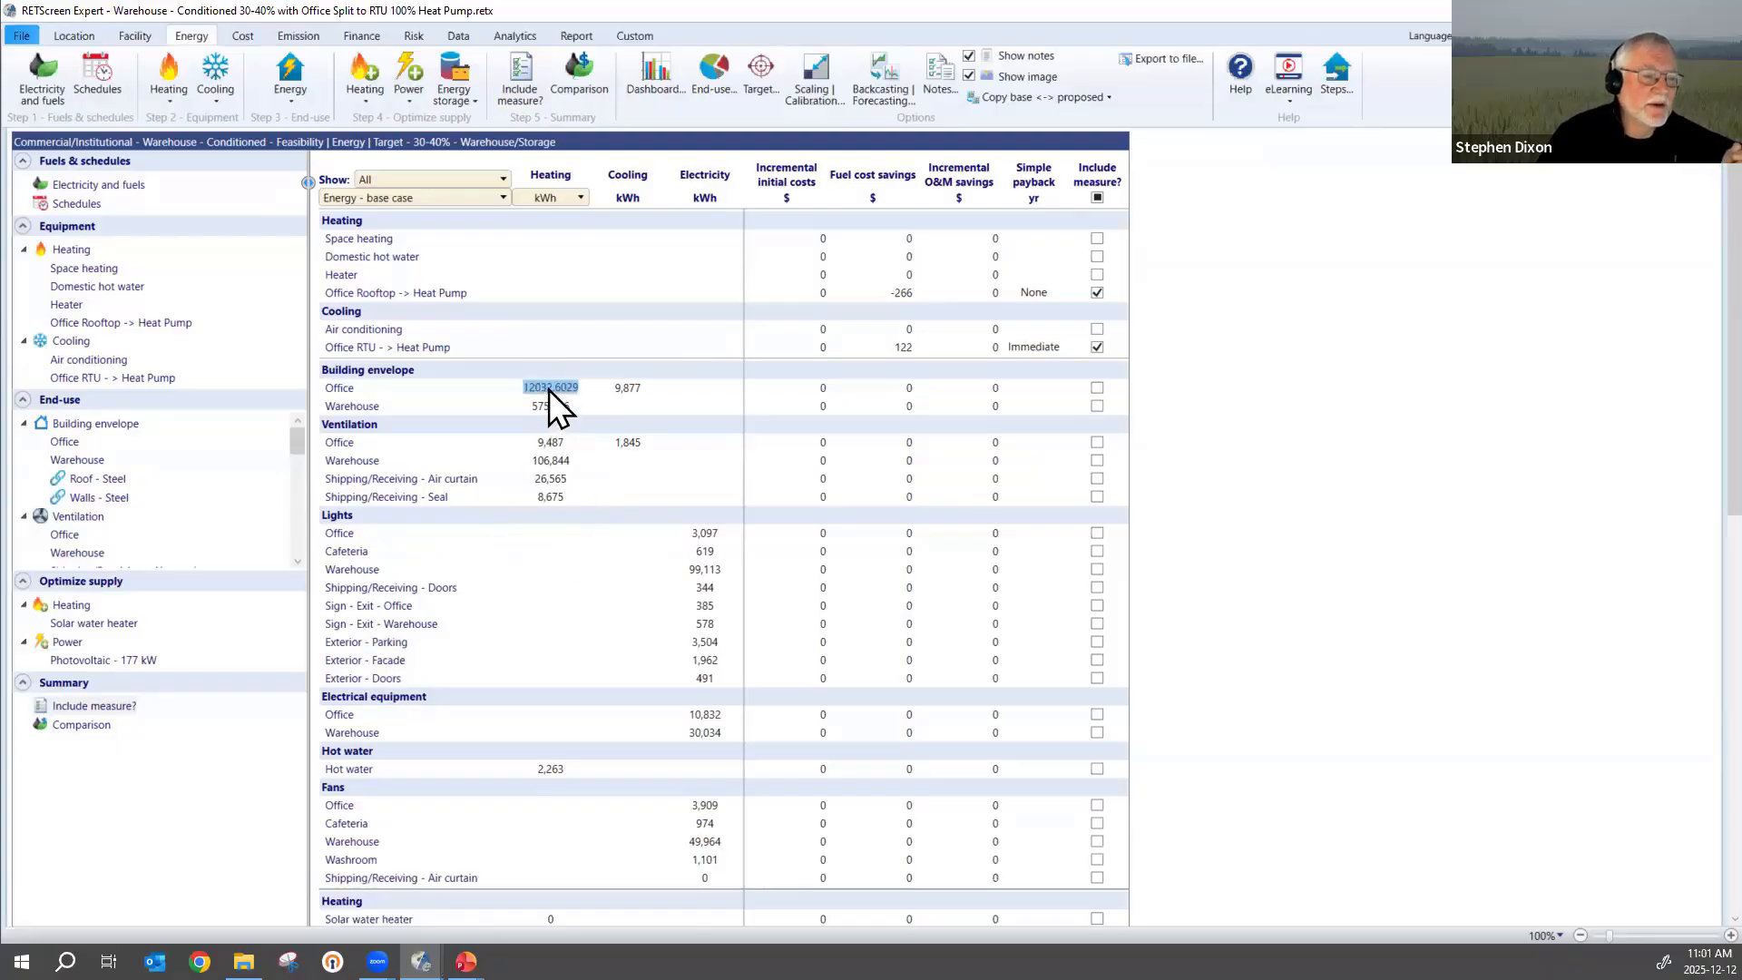
click(338, 395)
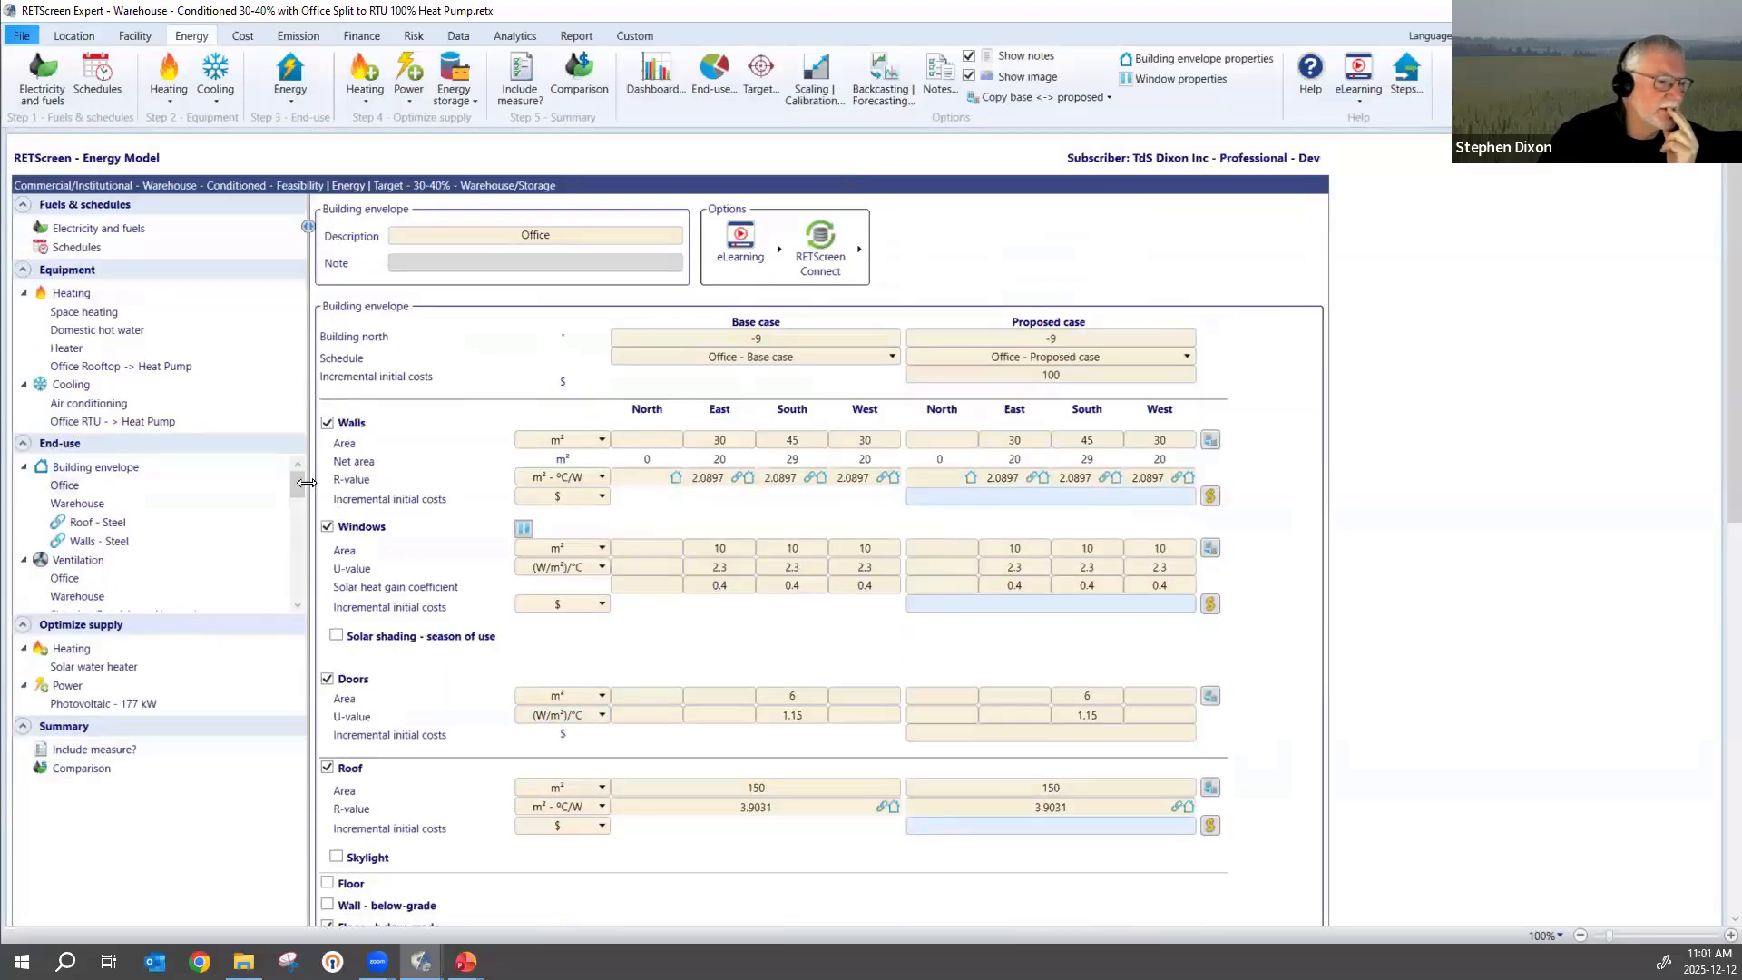
Open the Warehouse lights from the measures overview and examine their base and proposed cases and heating and cooling impact.
click(523, 81)
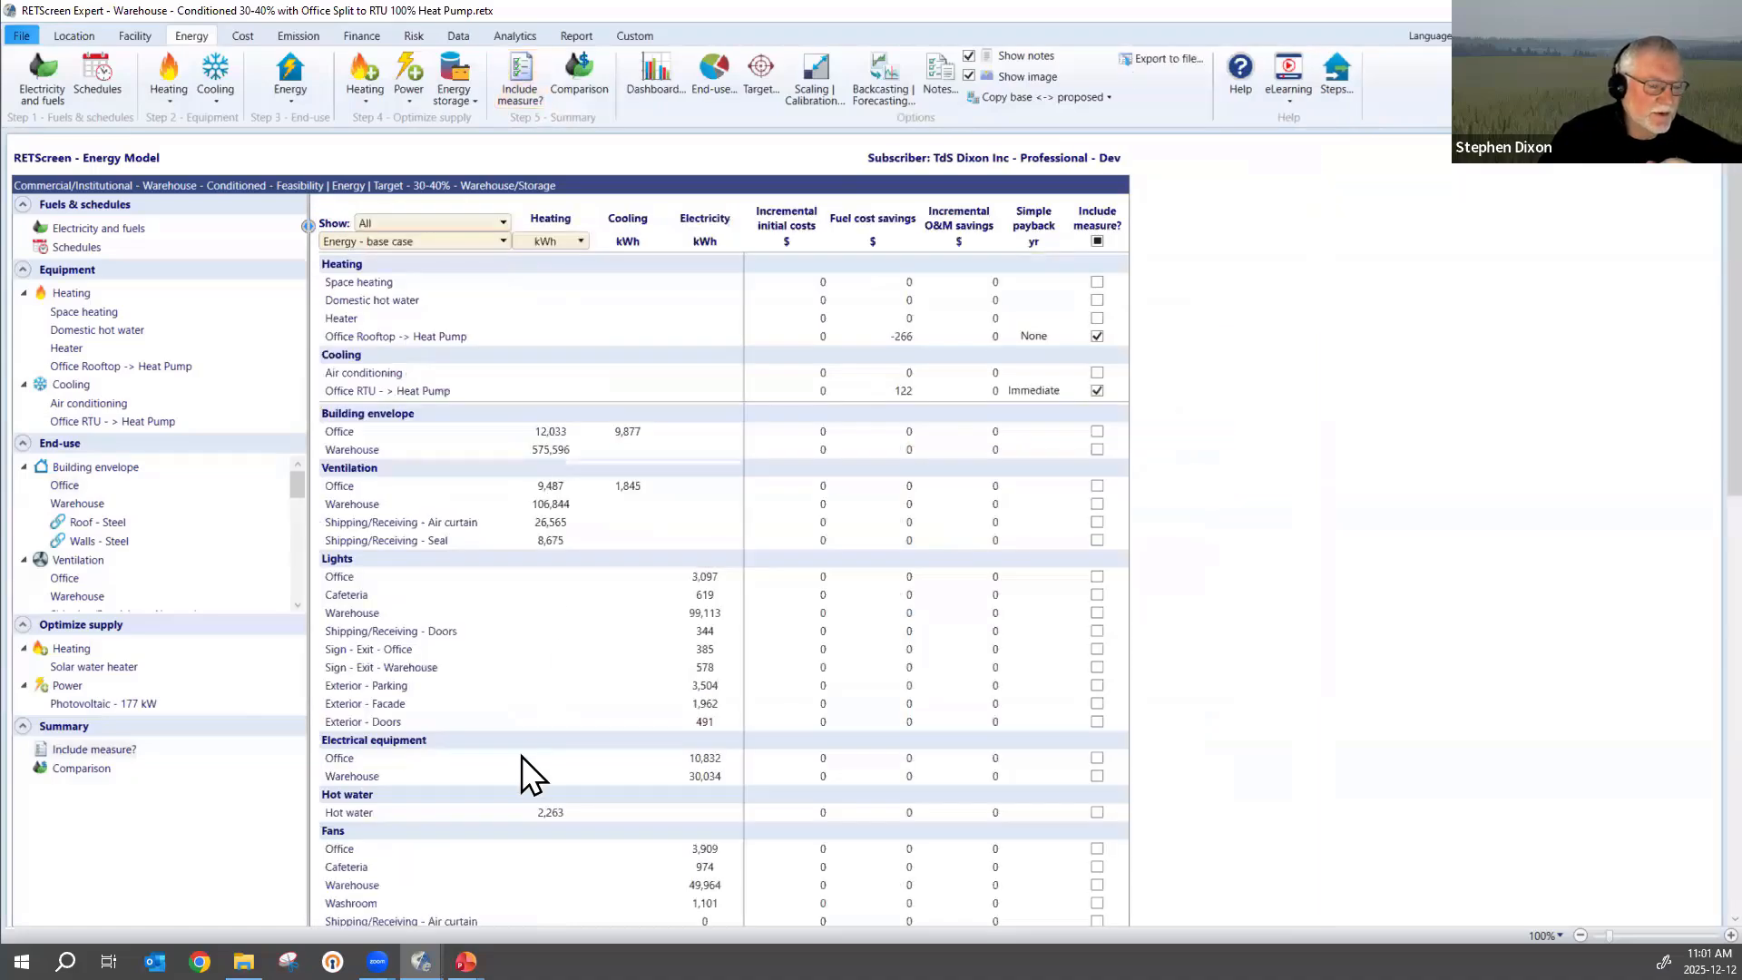
scroll(522, 756, down, 3)
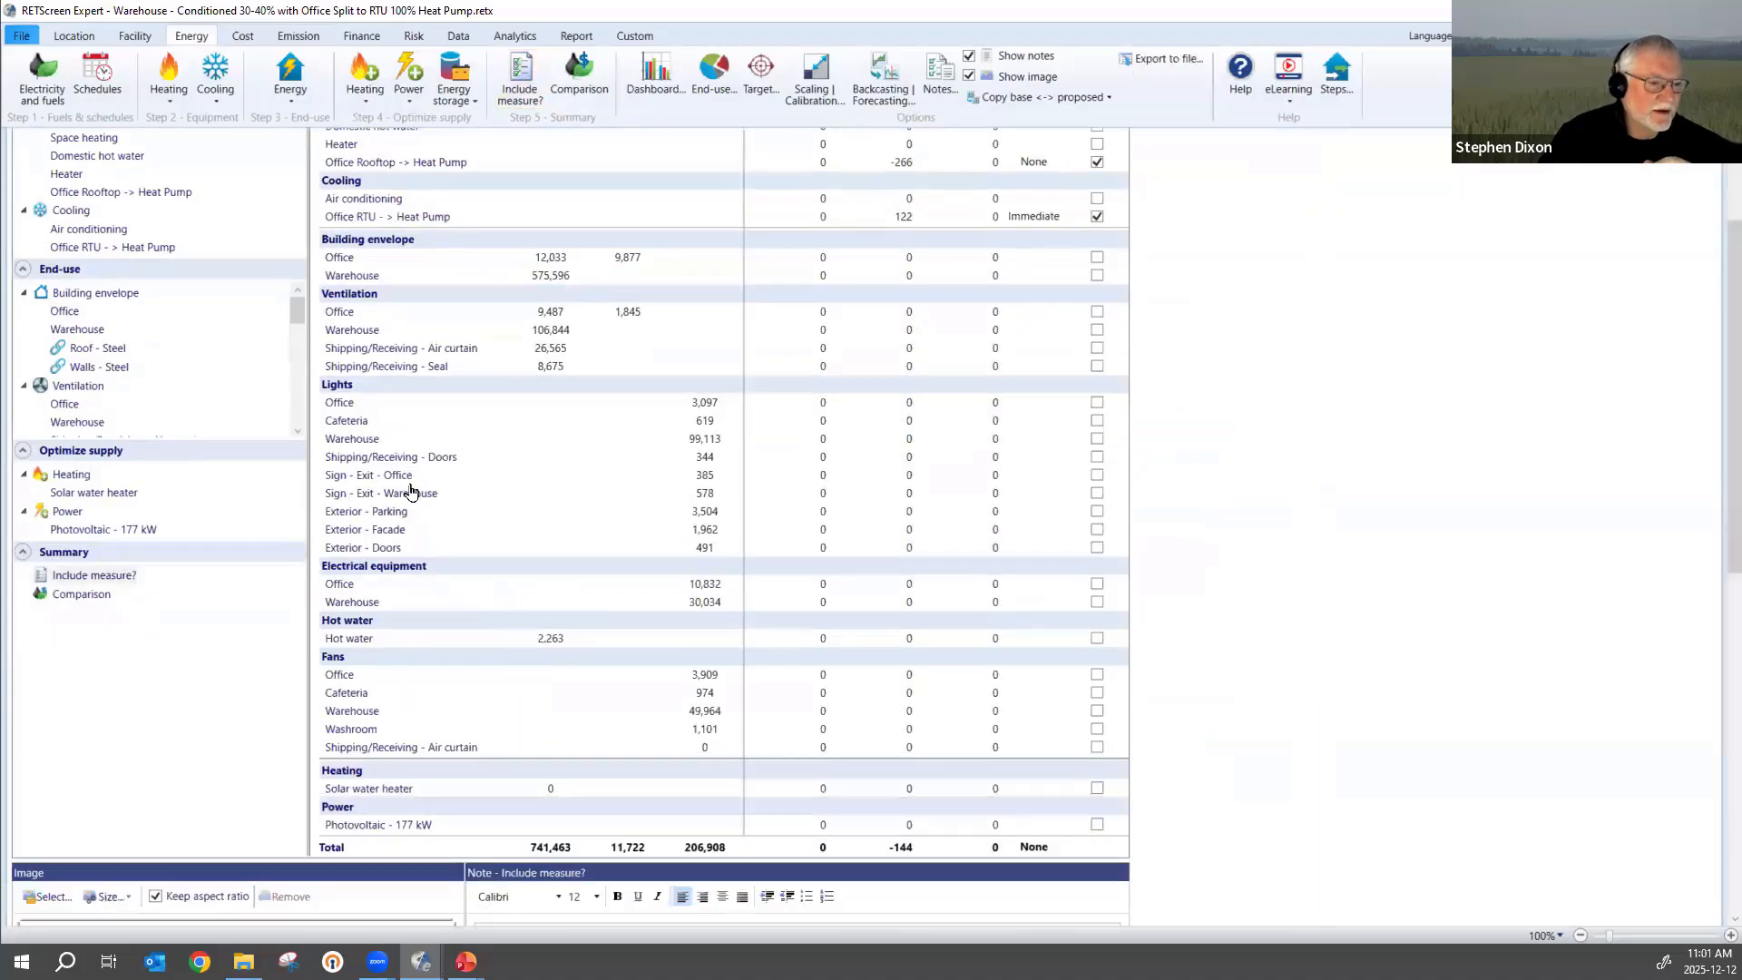
click(348, 440)
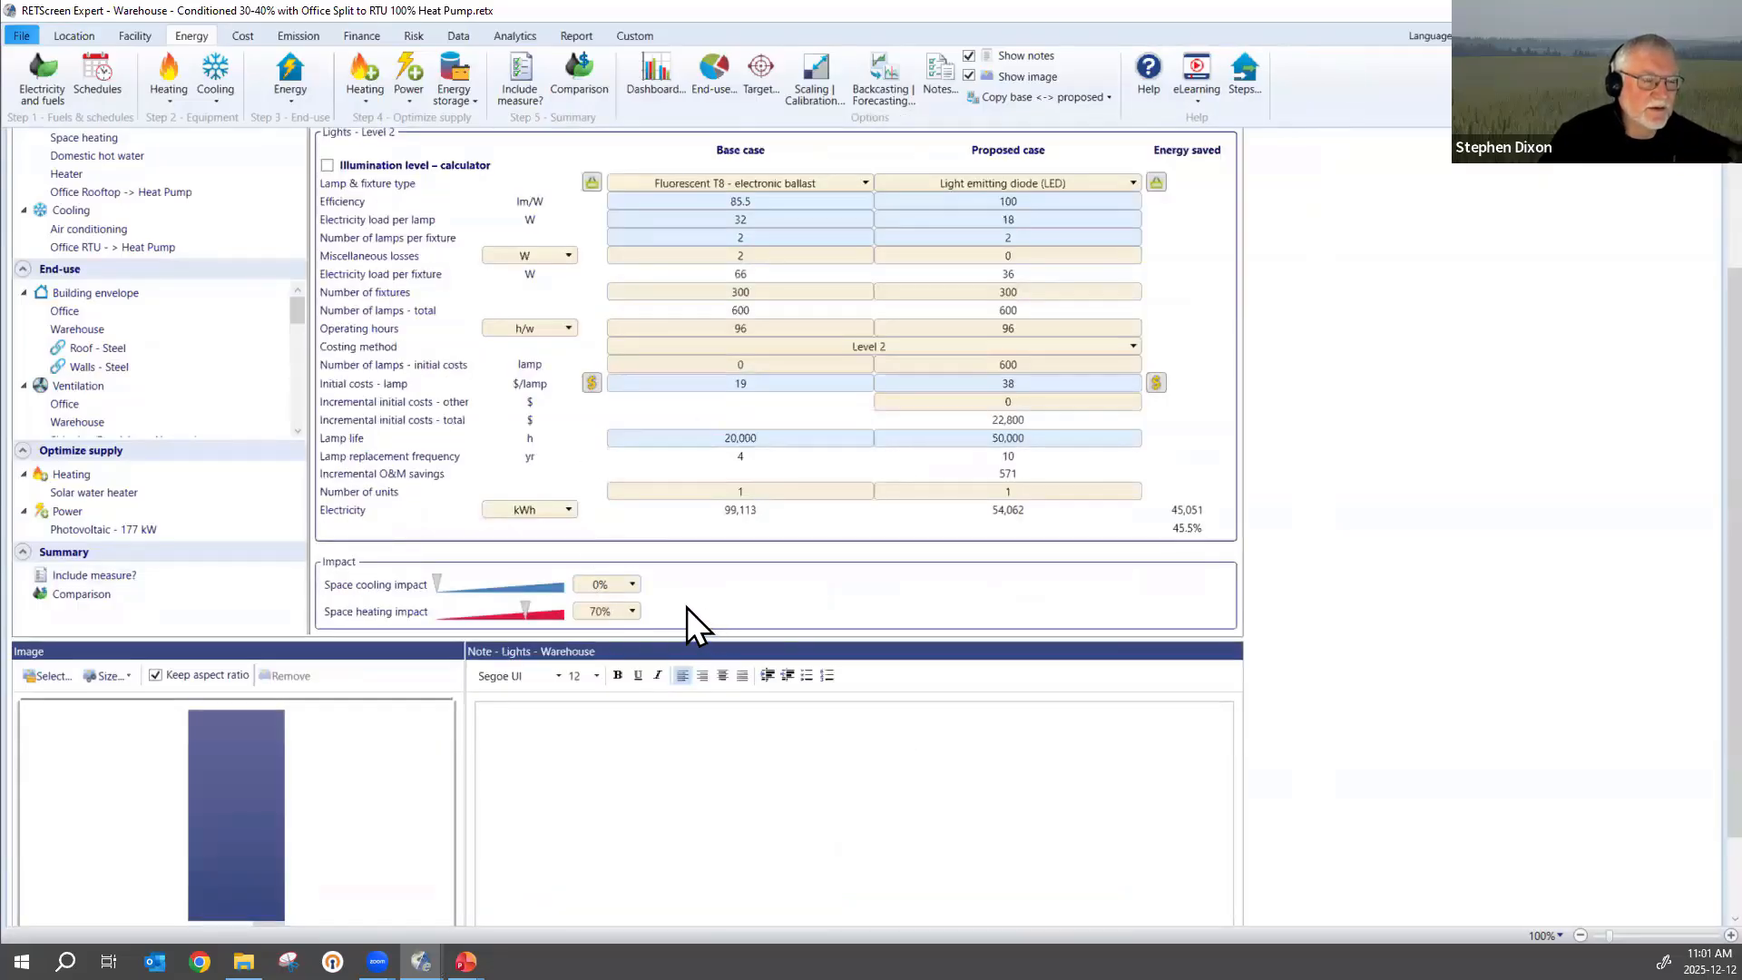
scroll(688, 603, up, 4)
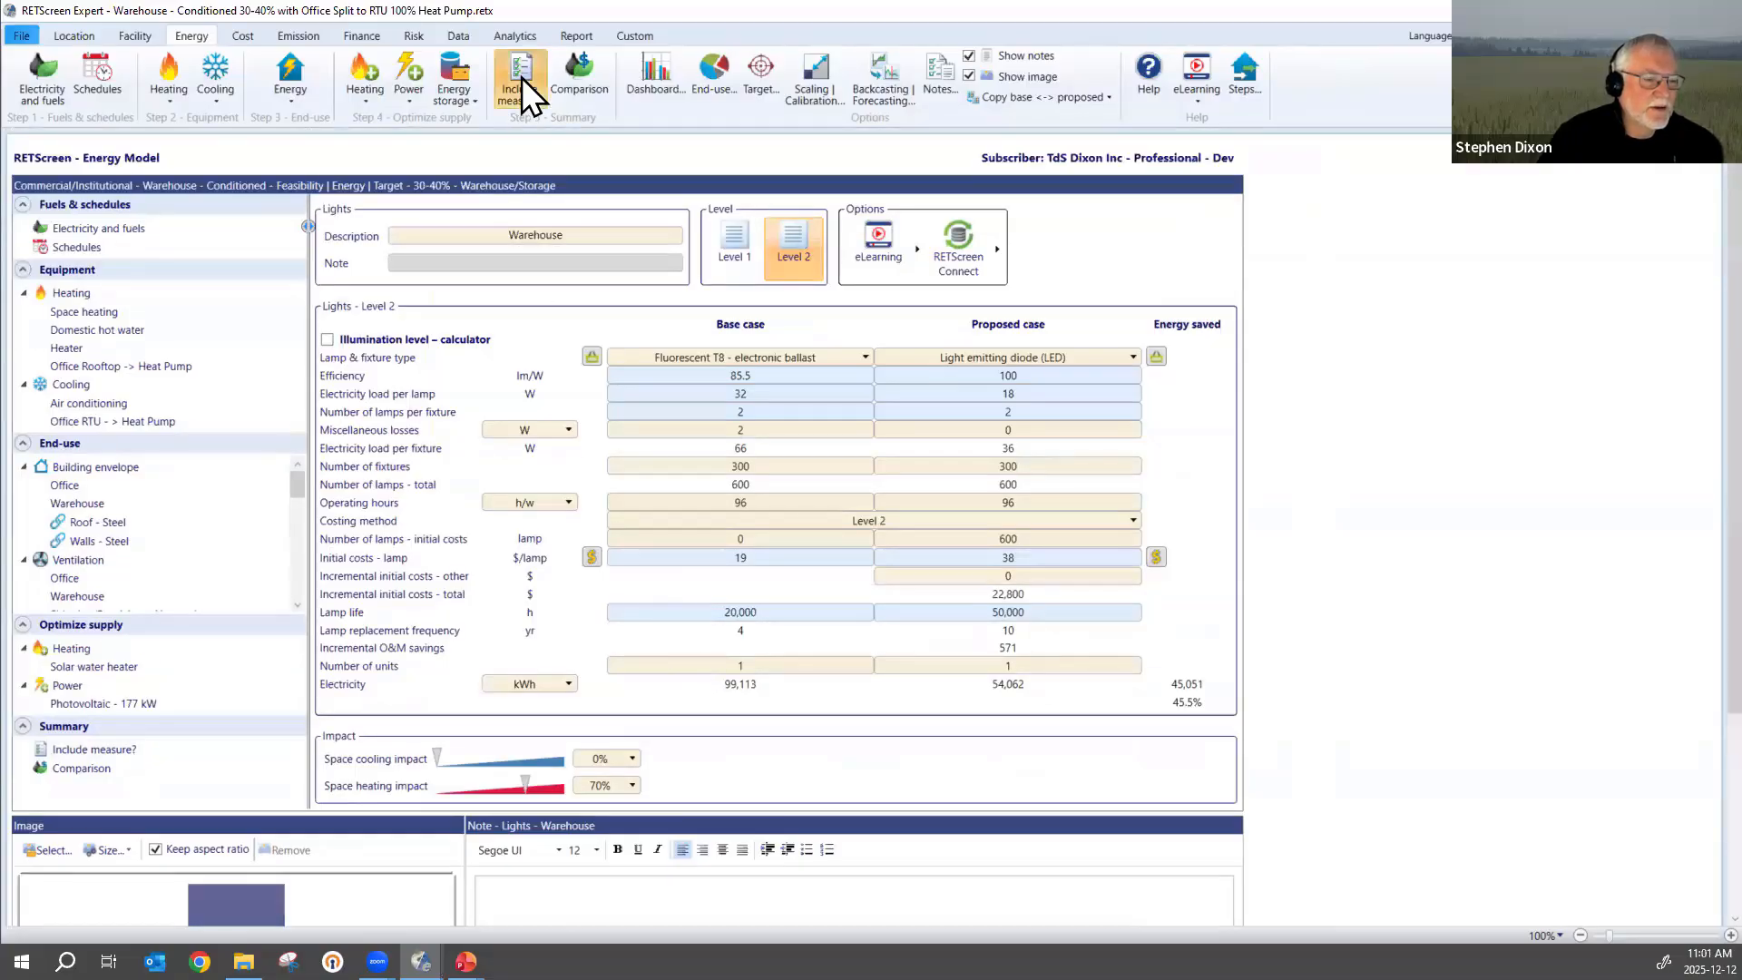
Review the Office lights measure and the summary comparing base-case and proposed-case fuel consumption, and return to the measures overview.
click(521, 78)
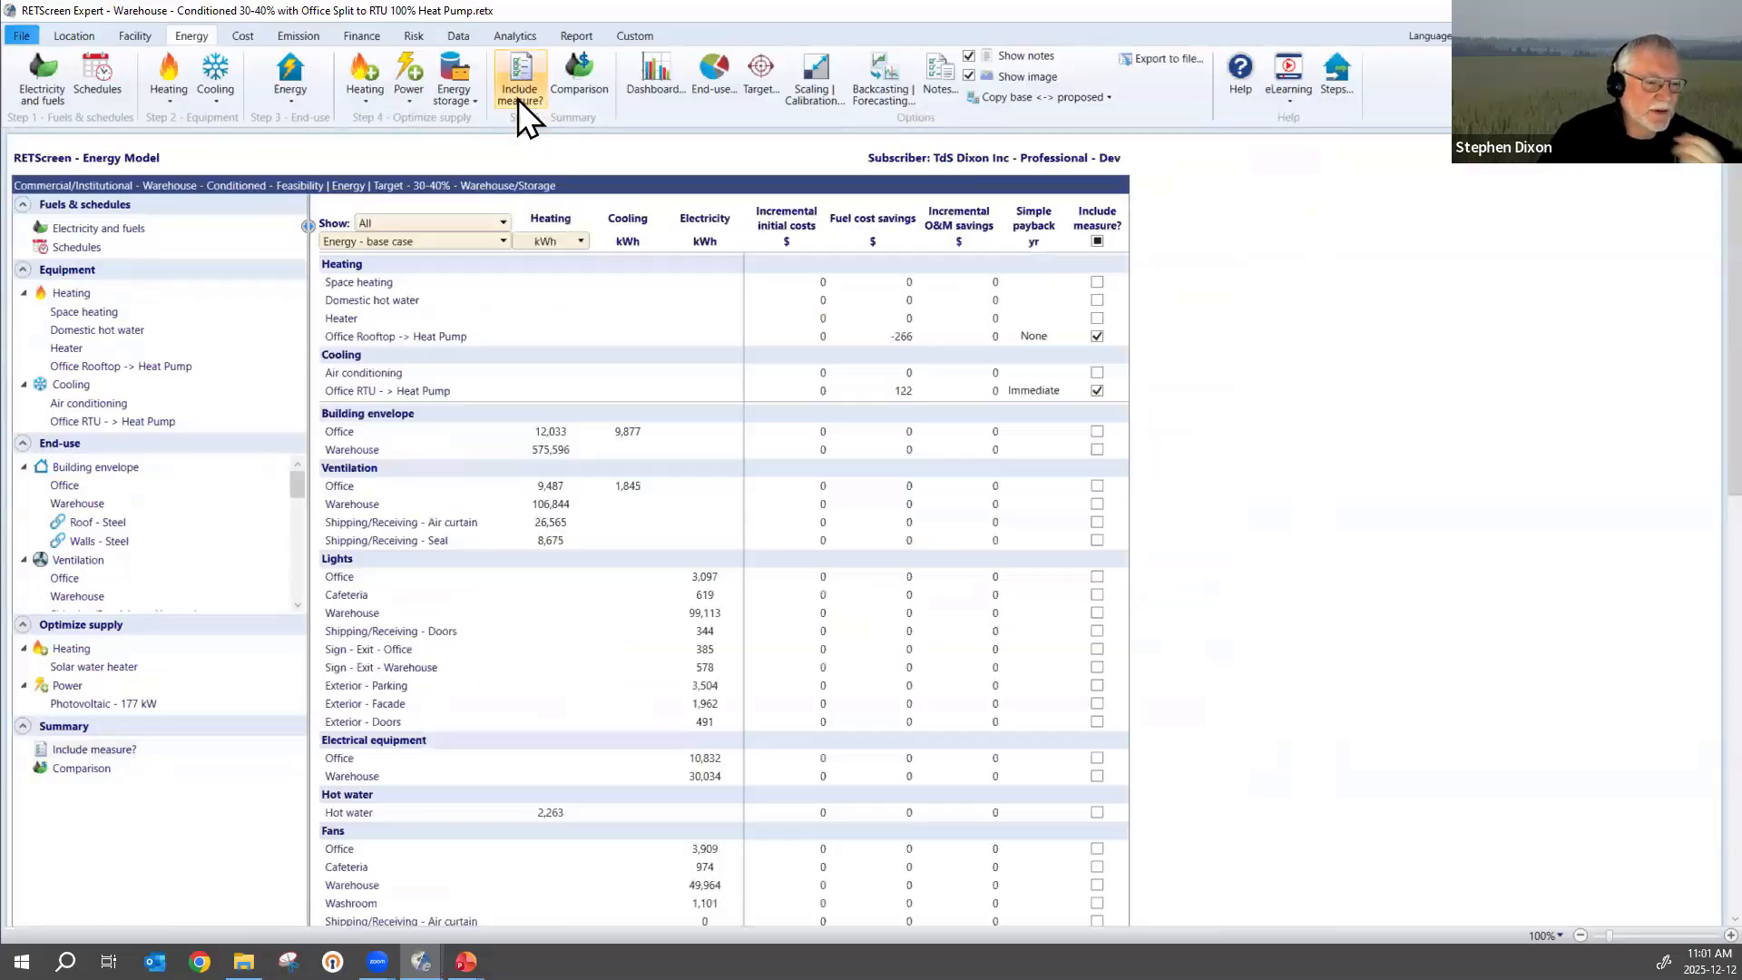
click(346, 491)
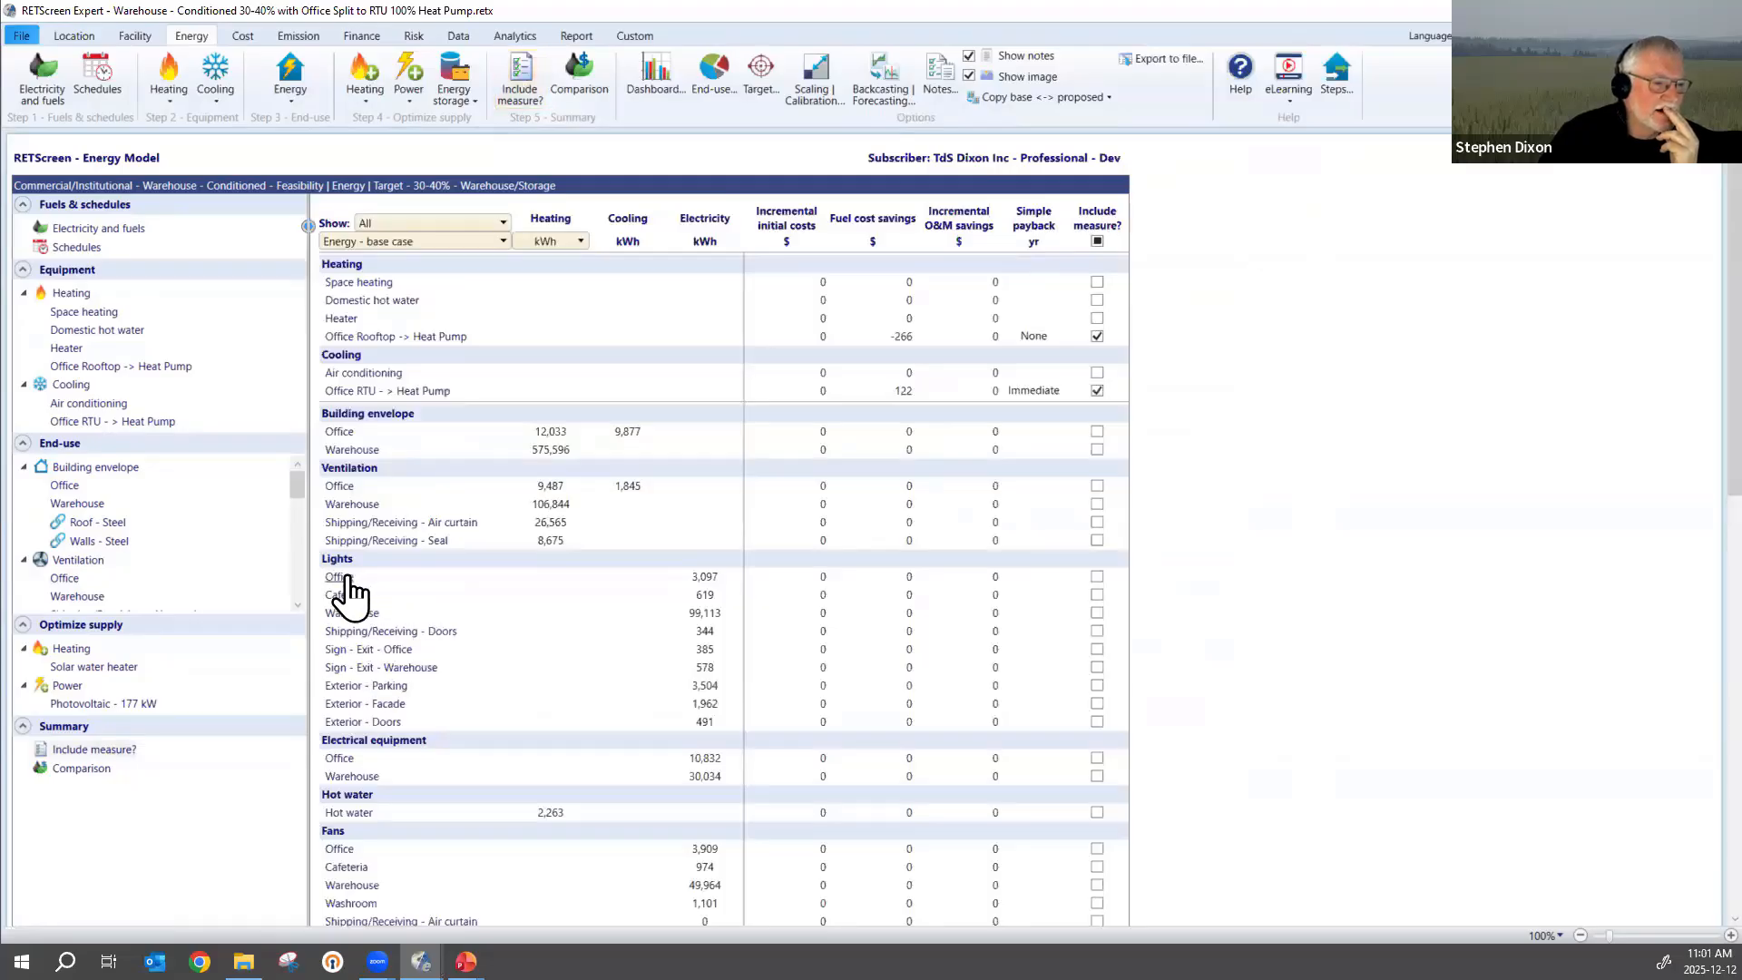
click(342, 577)
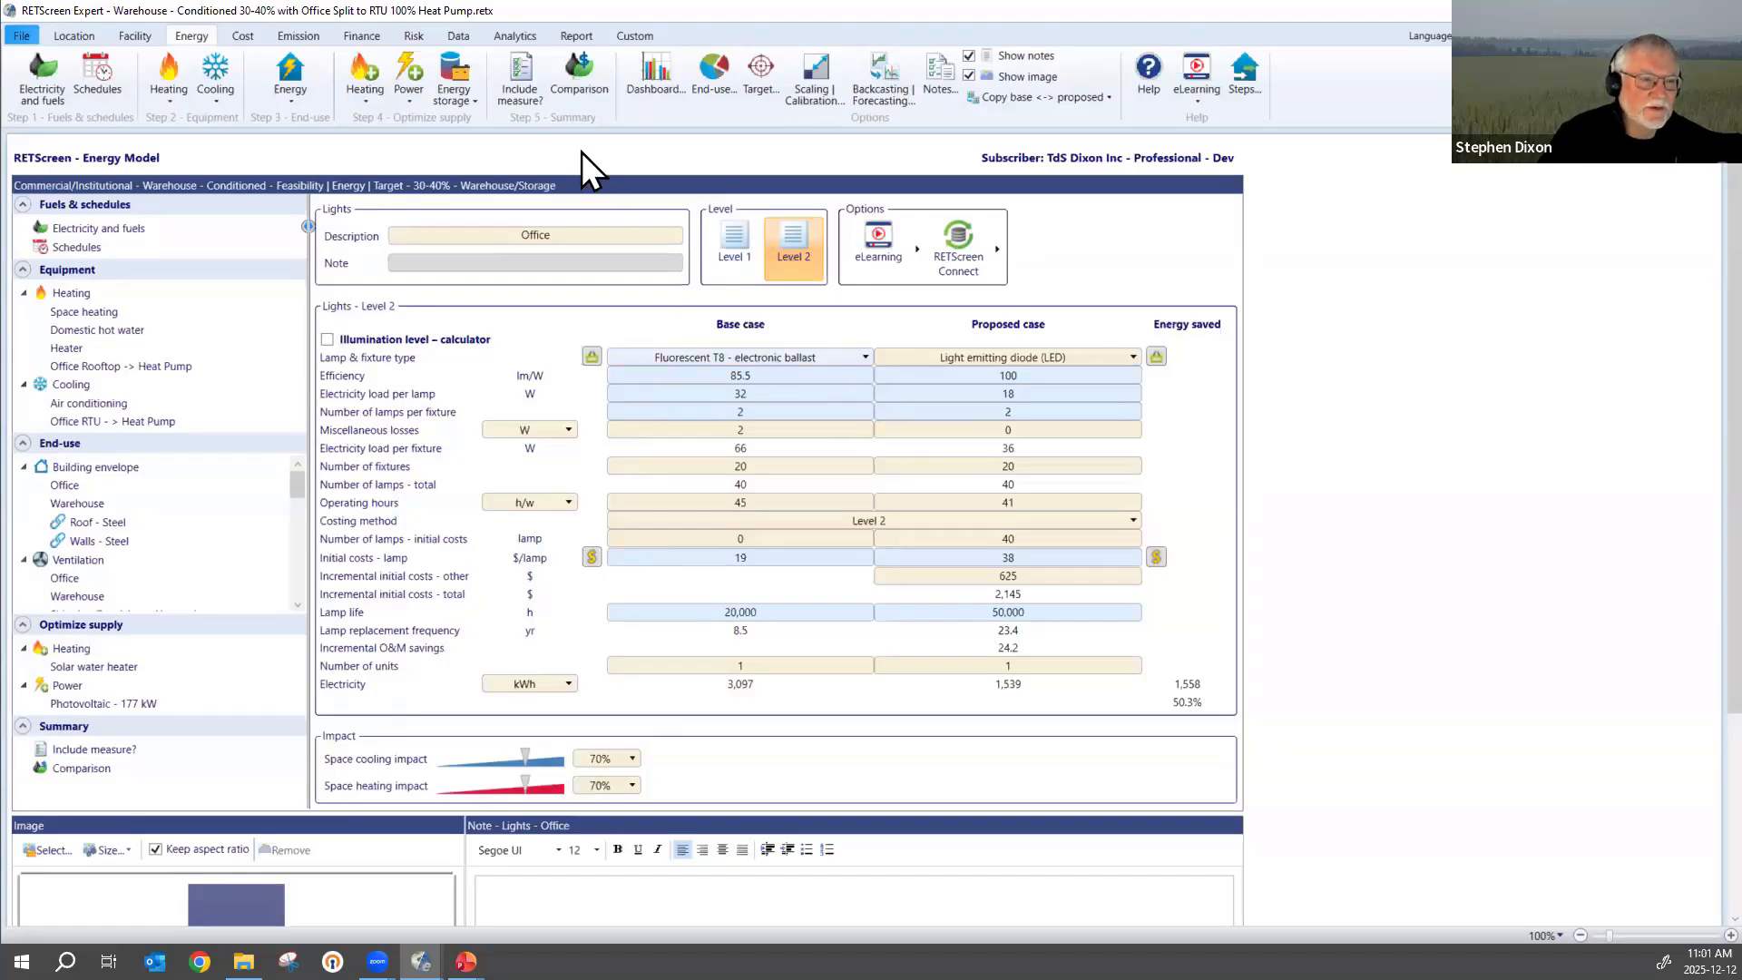
click(573, 73)
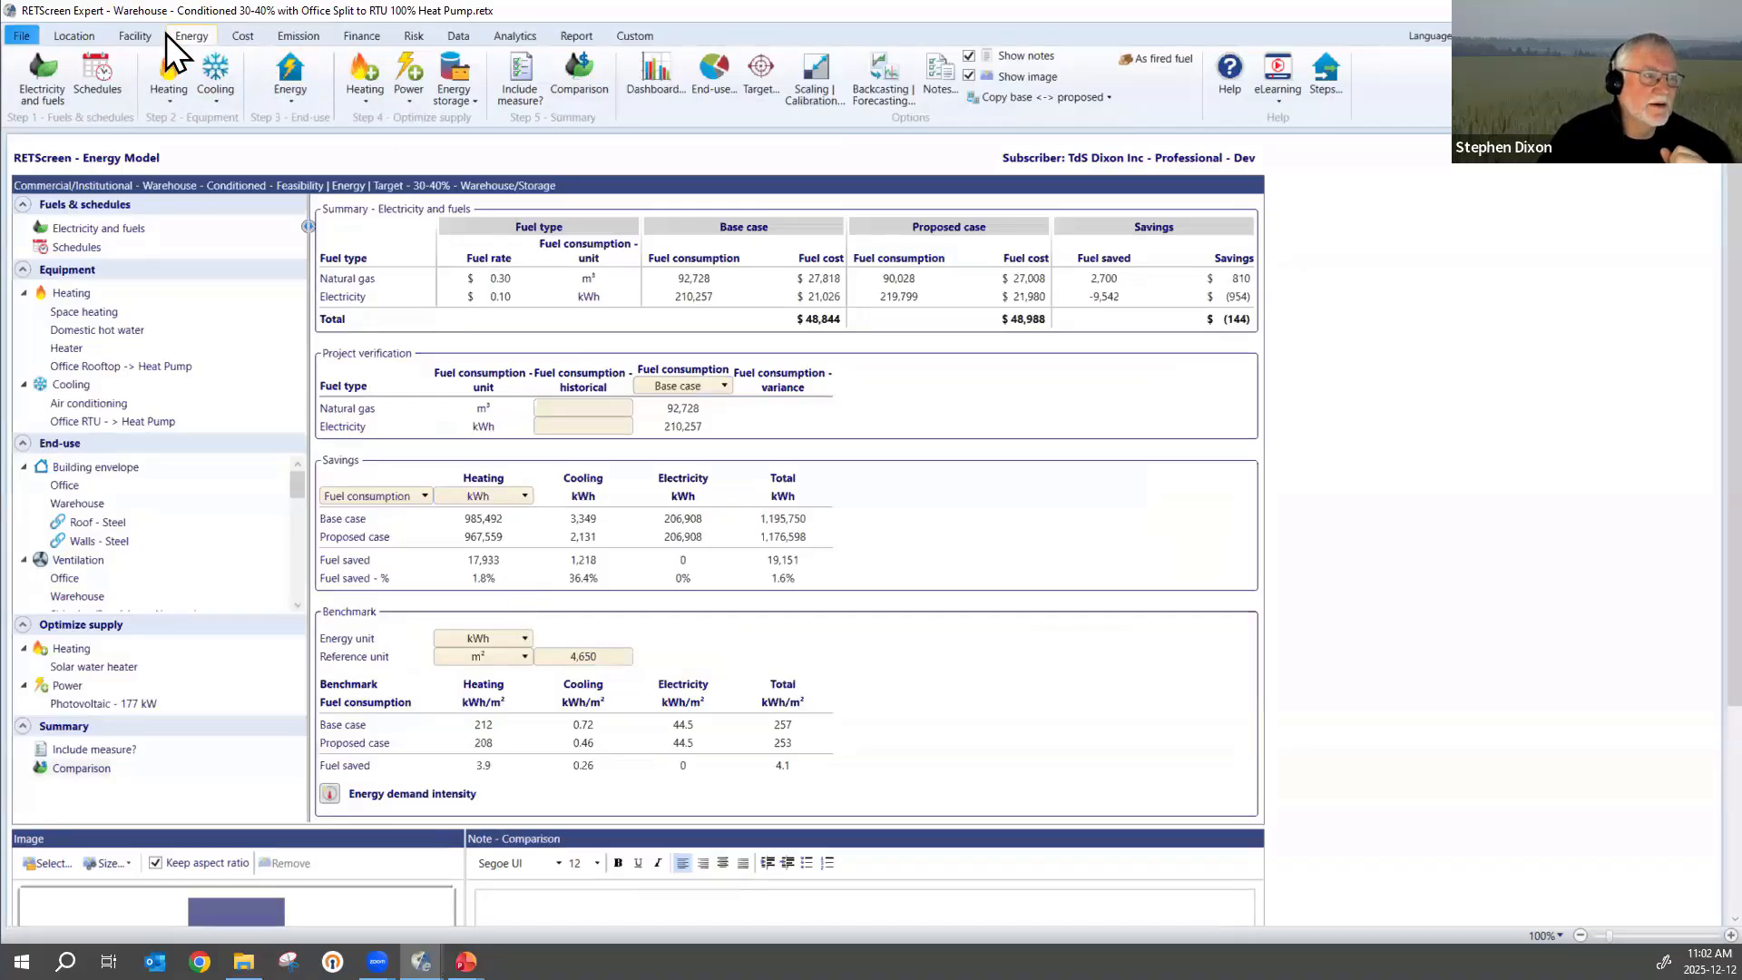
click(504, 80)
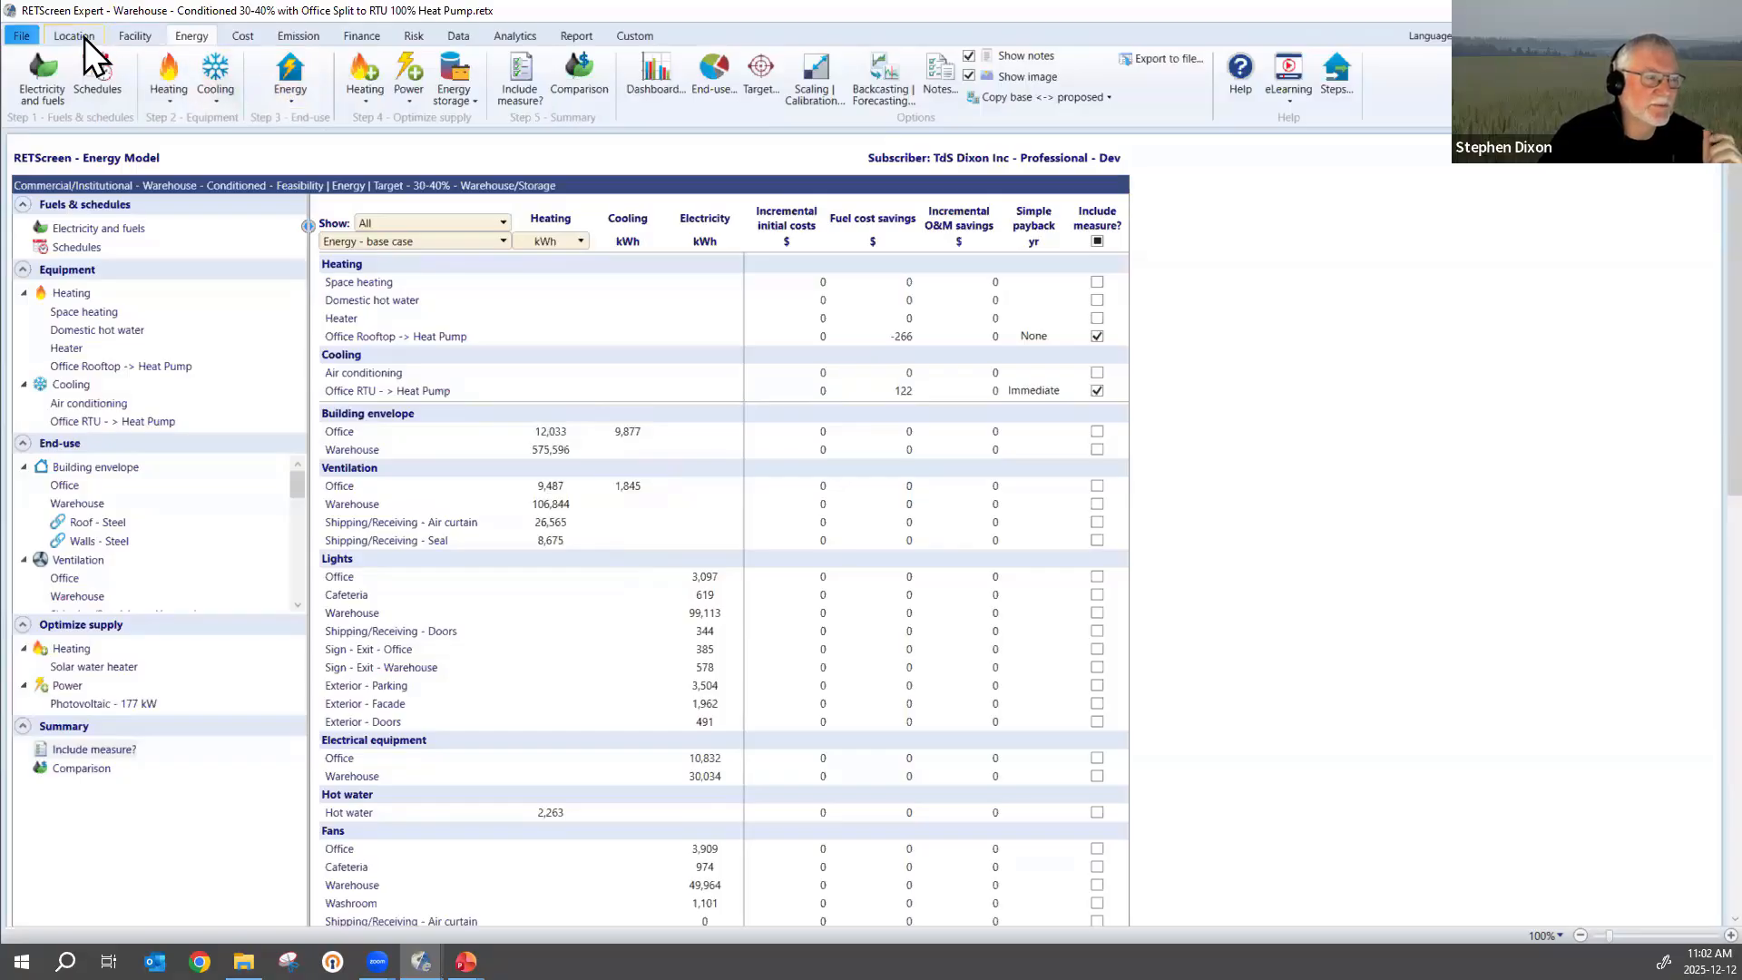
Set the project's facility type back to Power | Heating | Cooling on the facility information page.
click(129, 36)
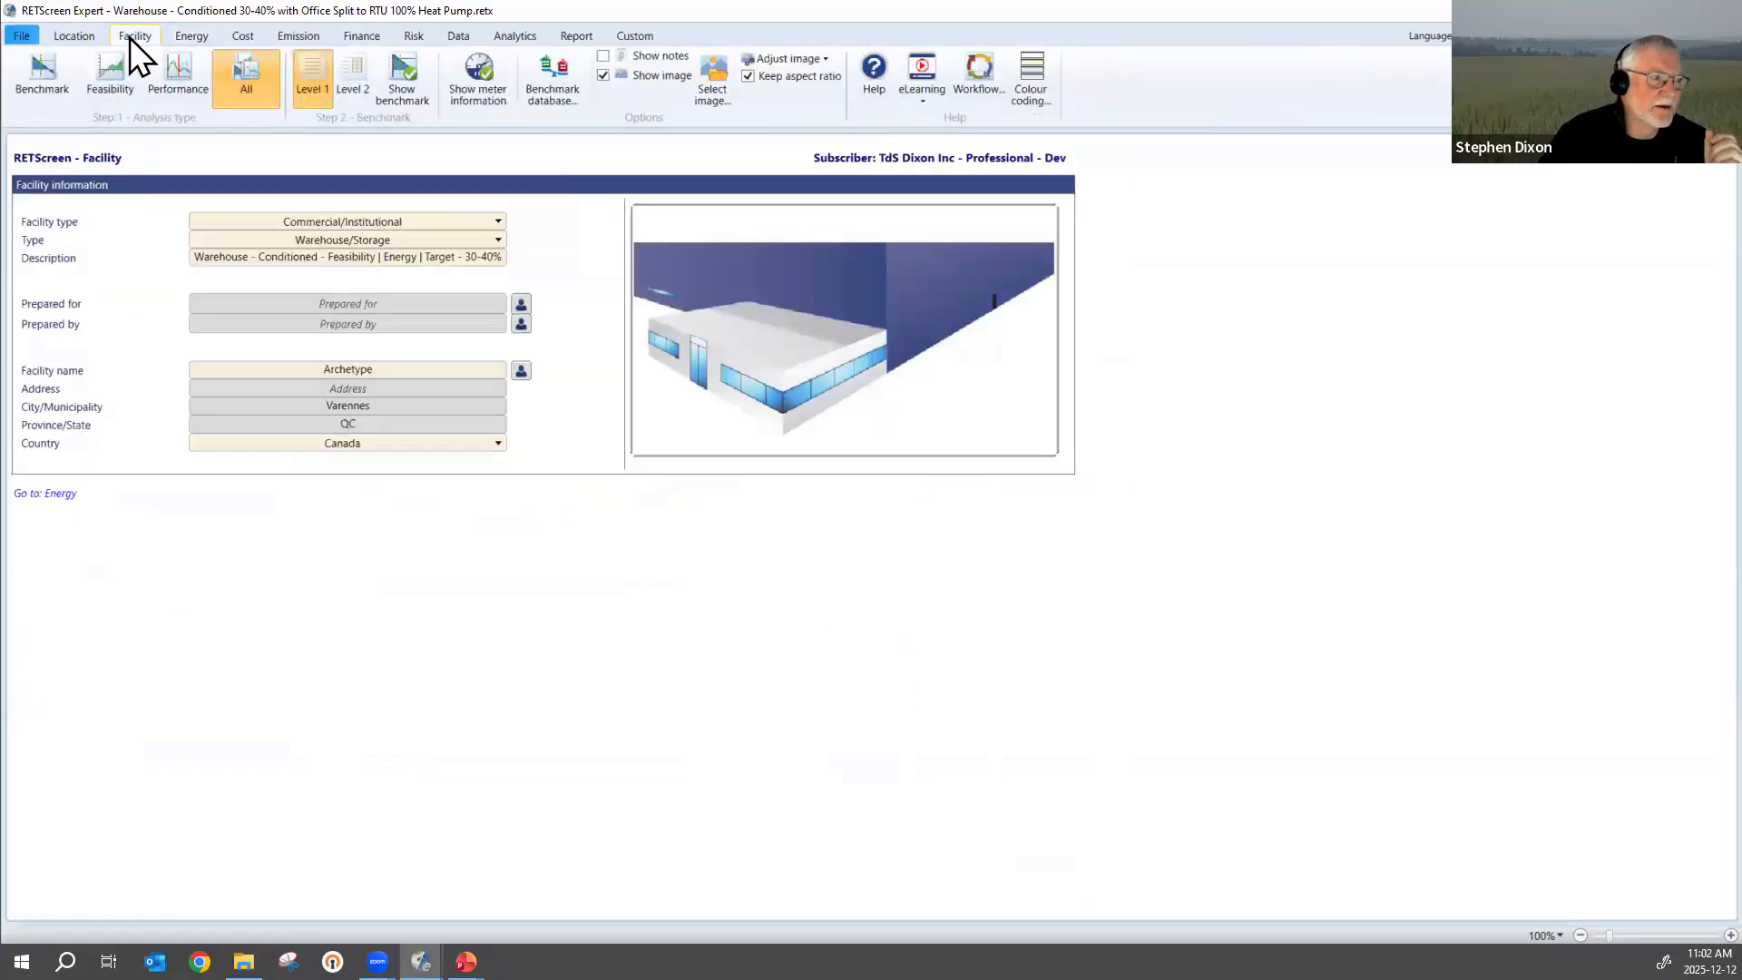
click(396, 224)
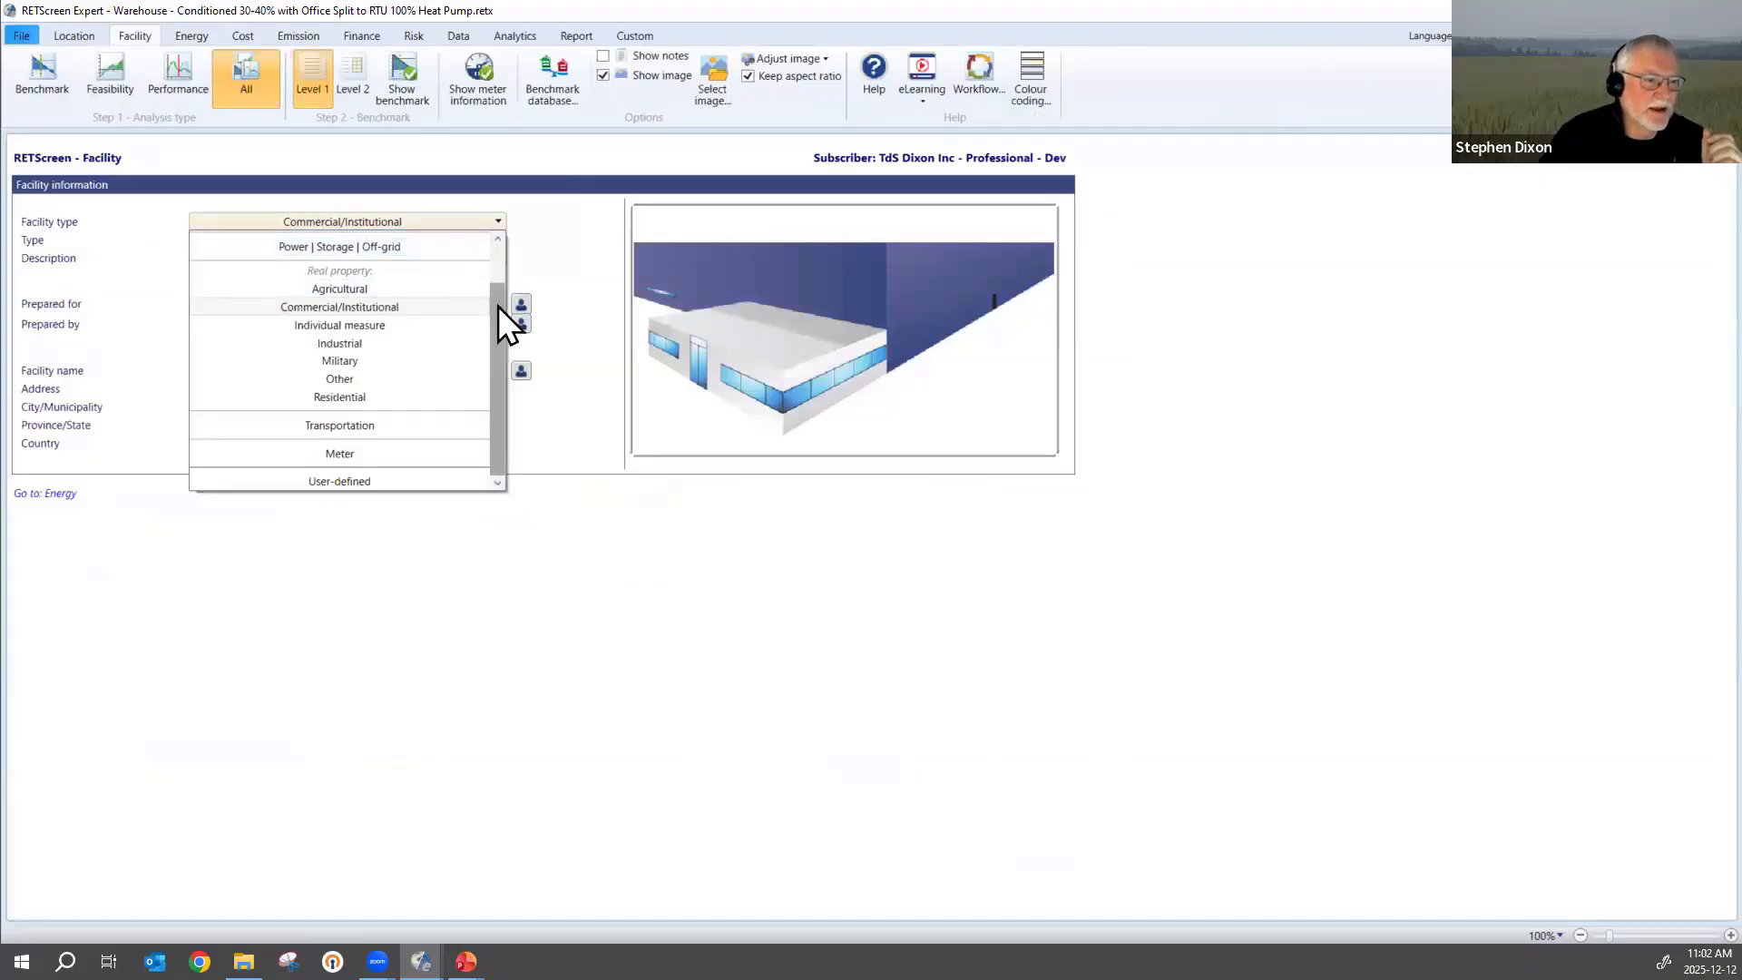
drag(498, 307, 500, 255)
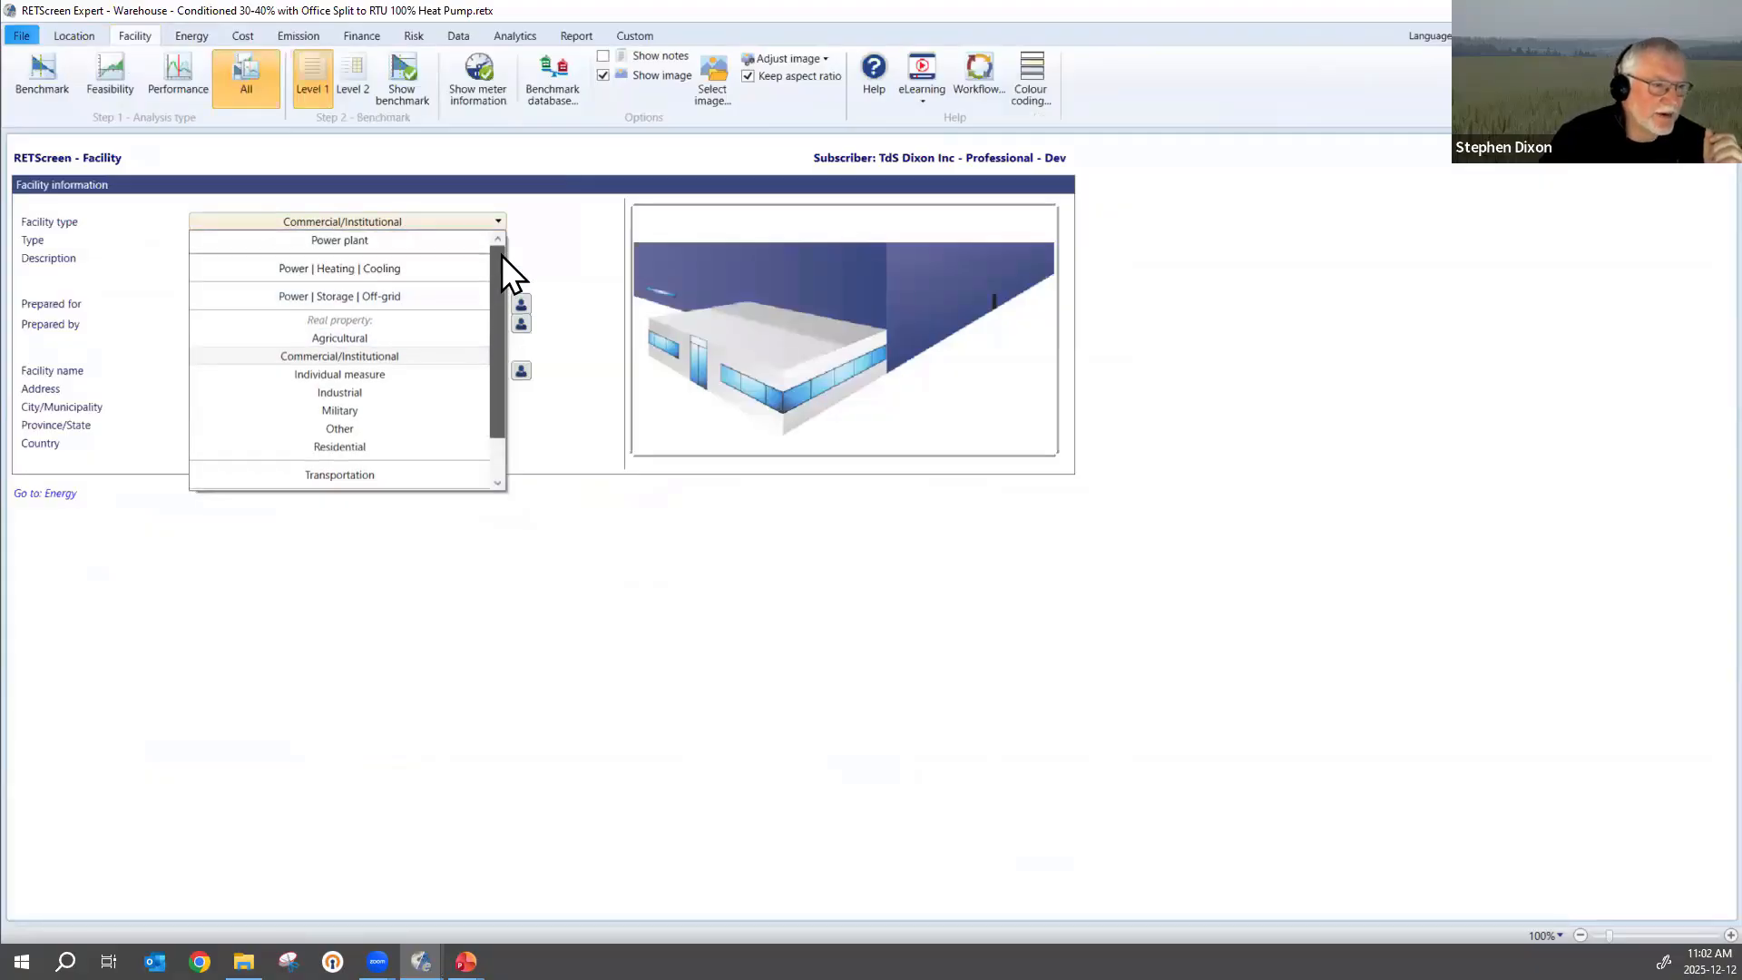
click(340, 265)
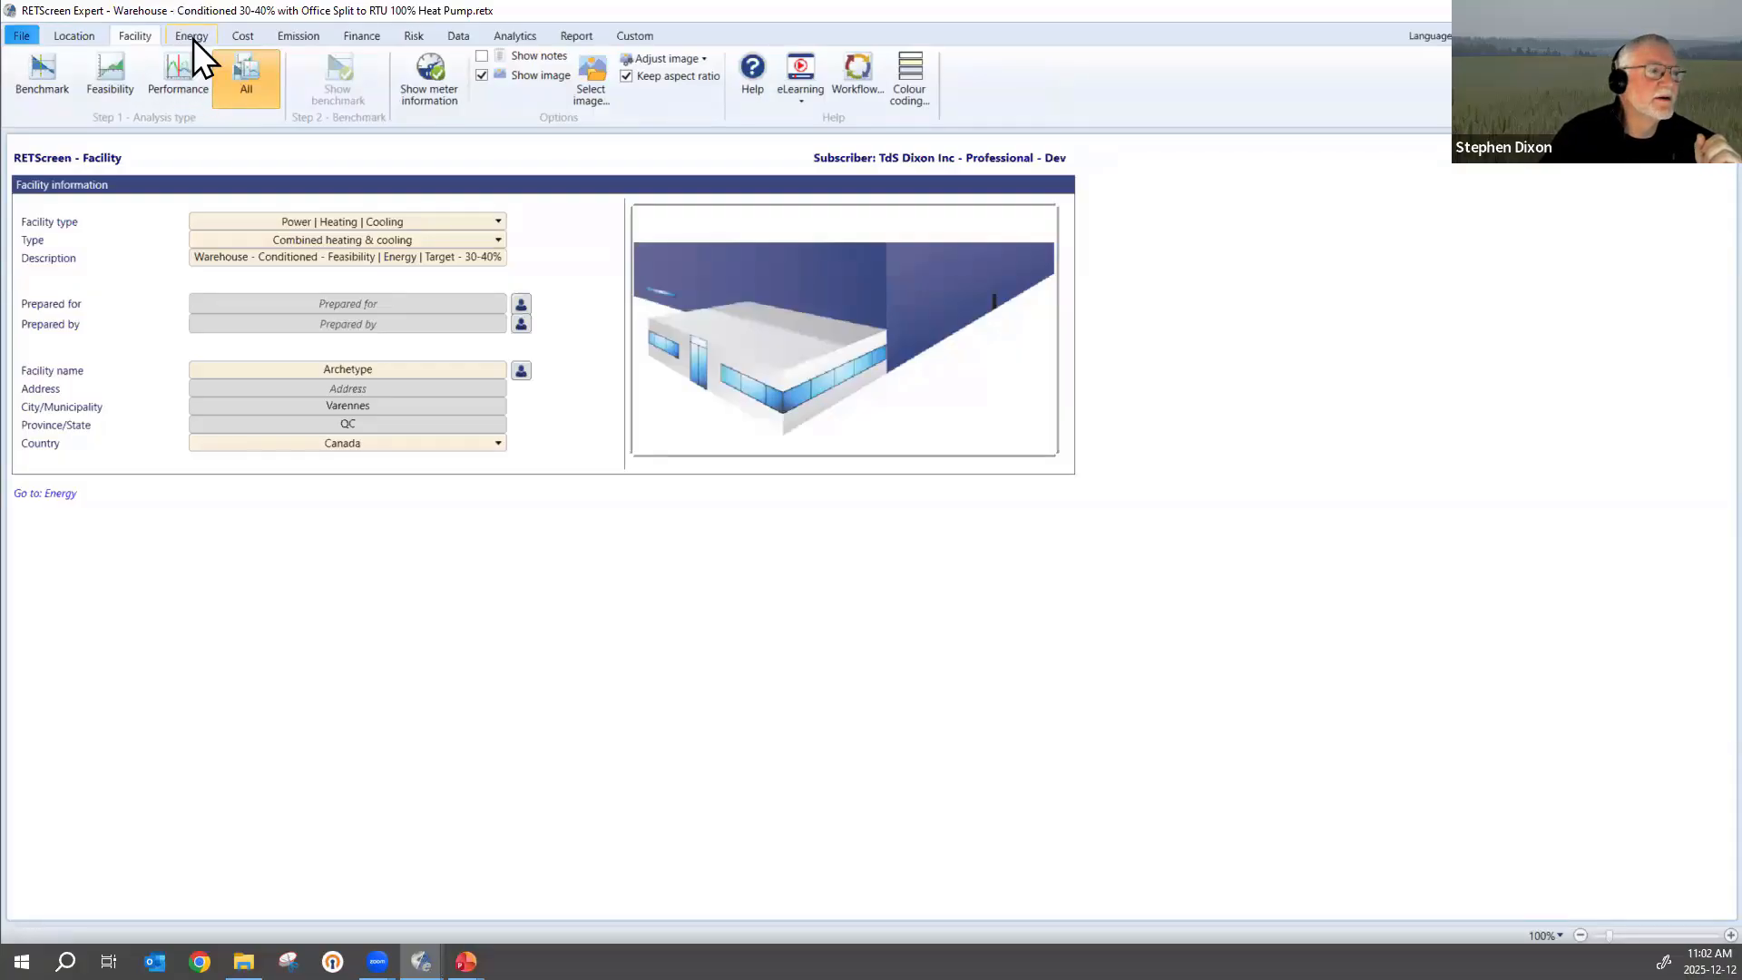
Open the energy model's system selection for the combined heating and cooling project and examine the Power, Heating and Cooling options.
click(193, 40)
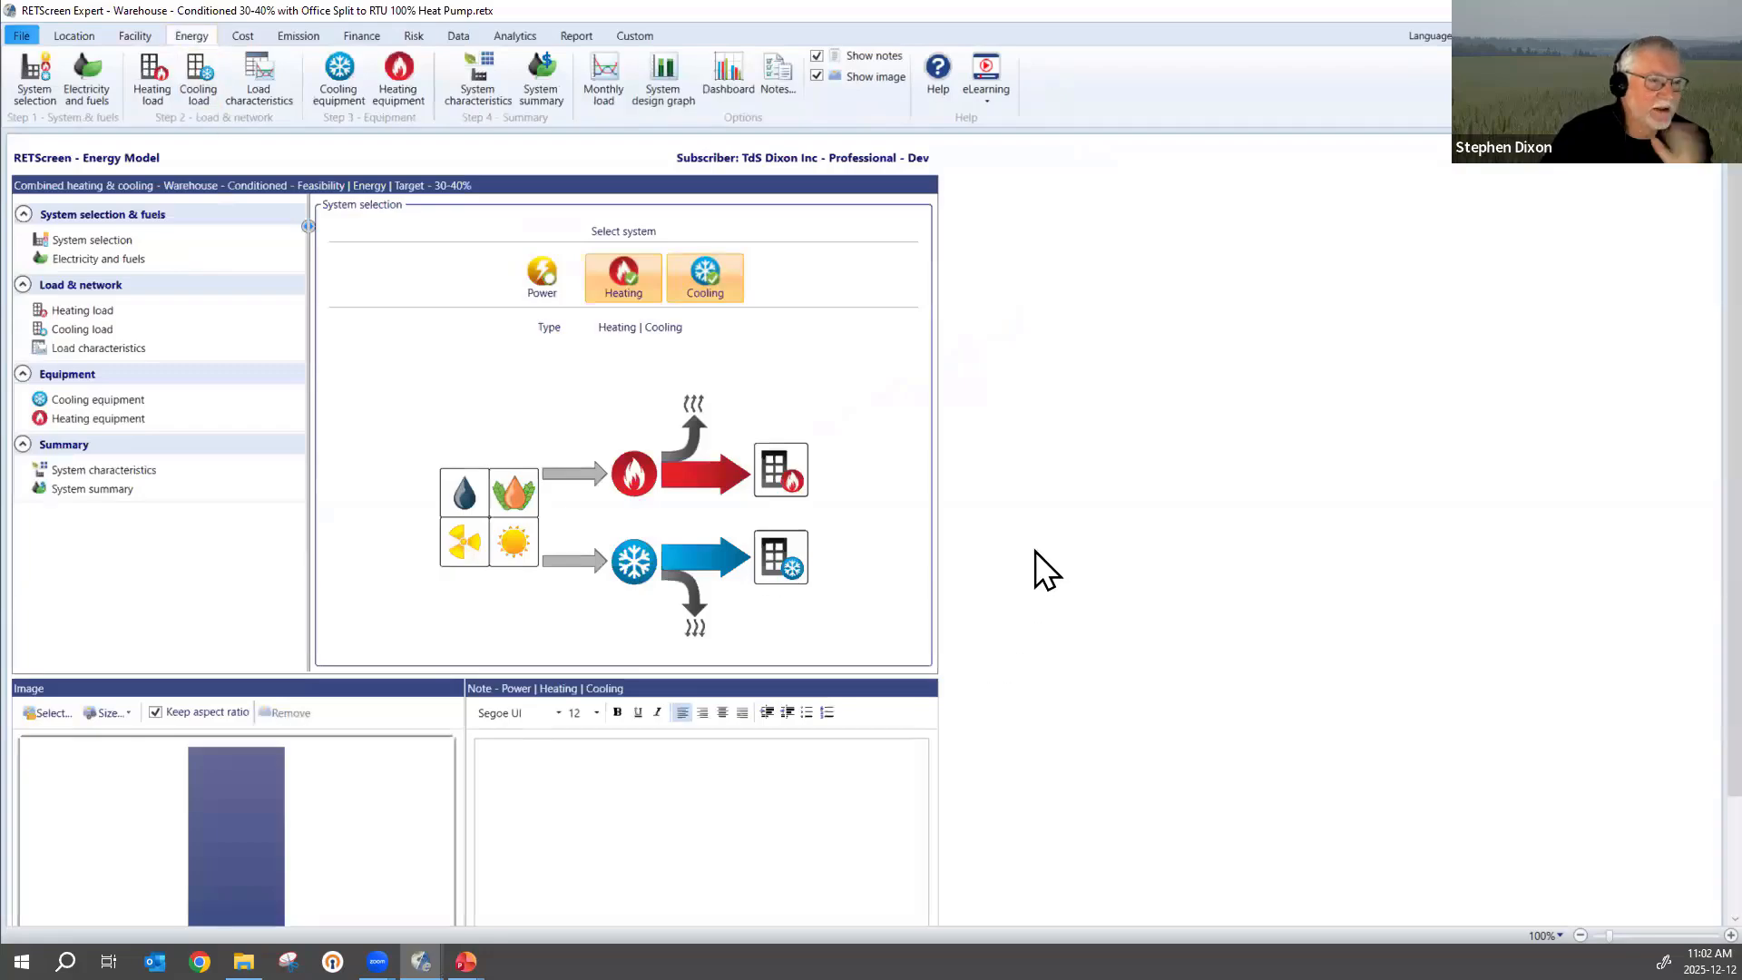
click(93, 238)
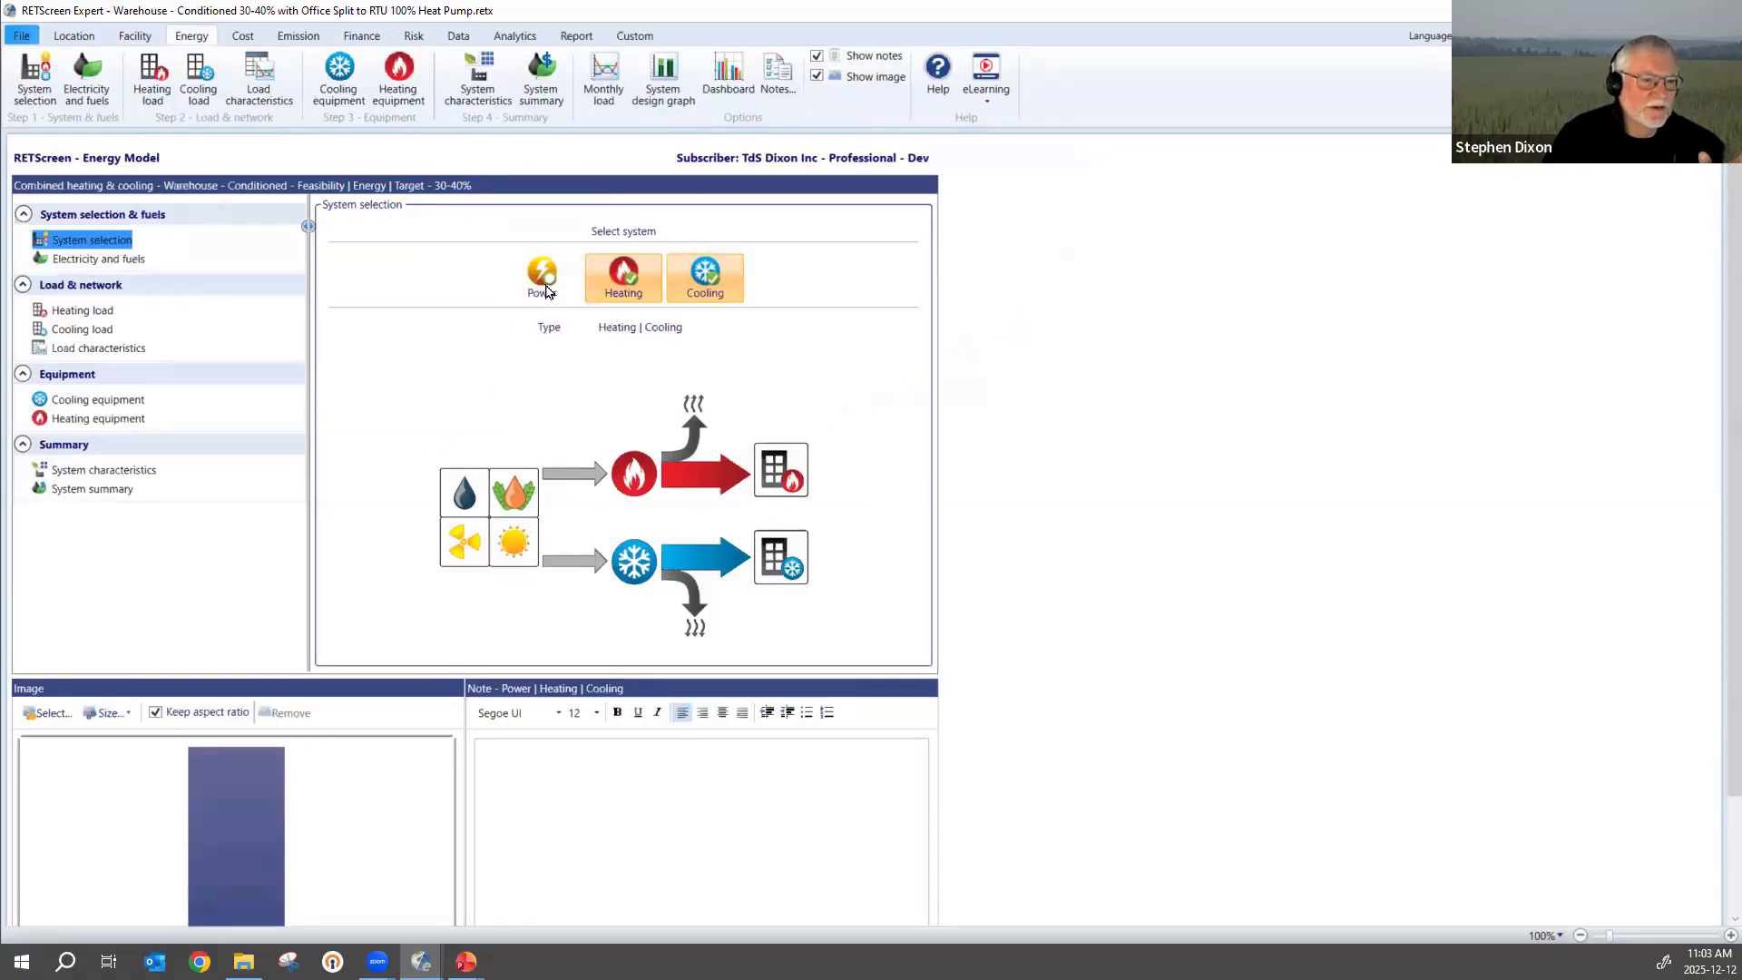
click(545, 276)
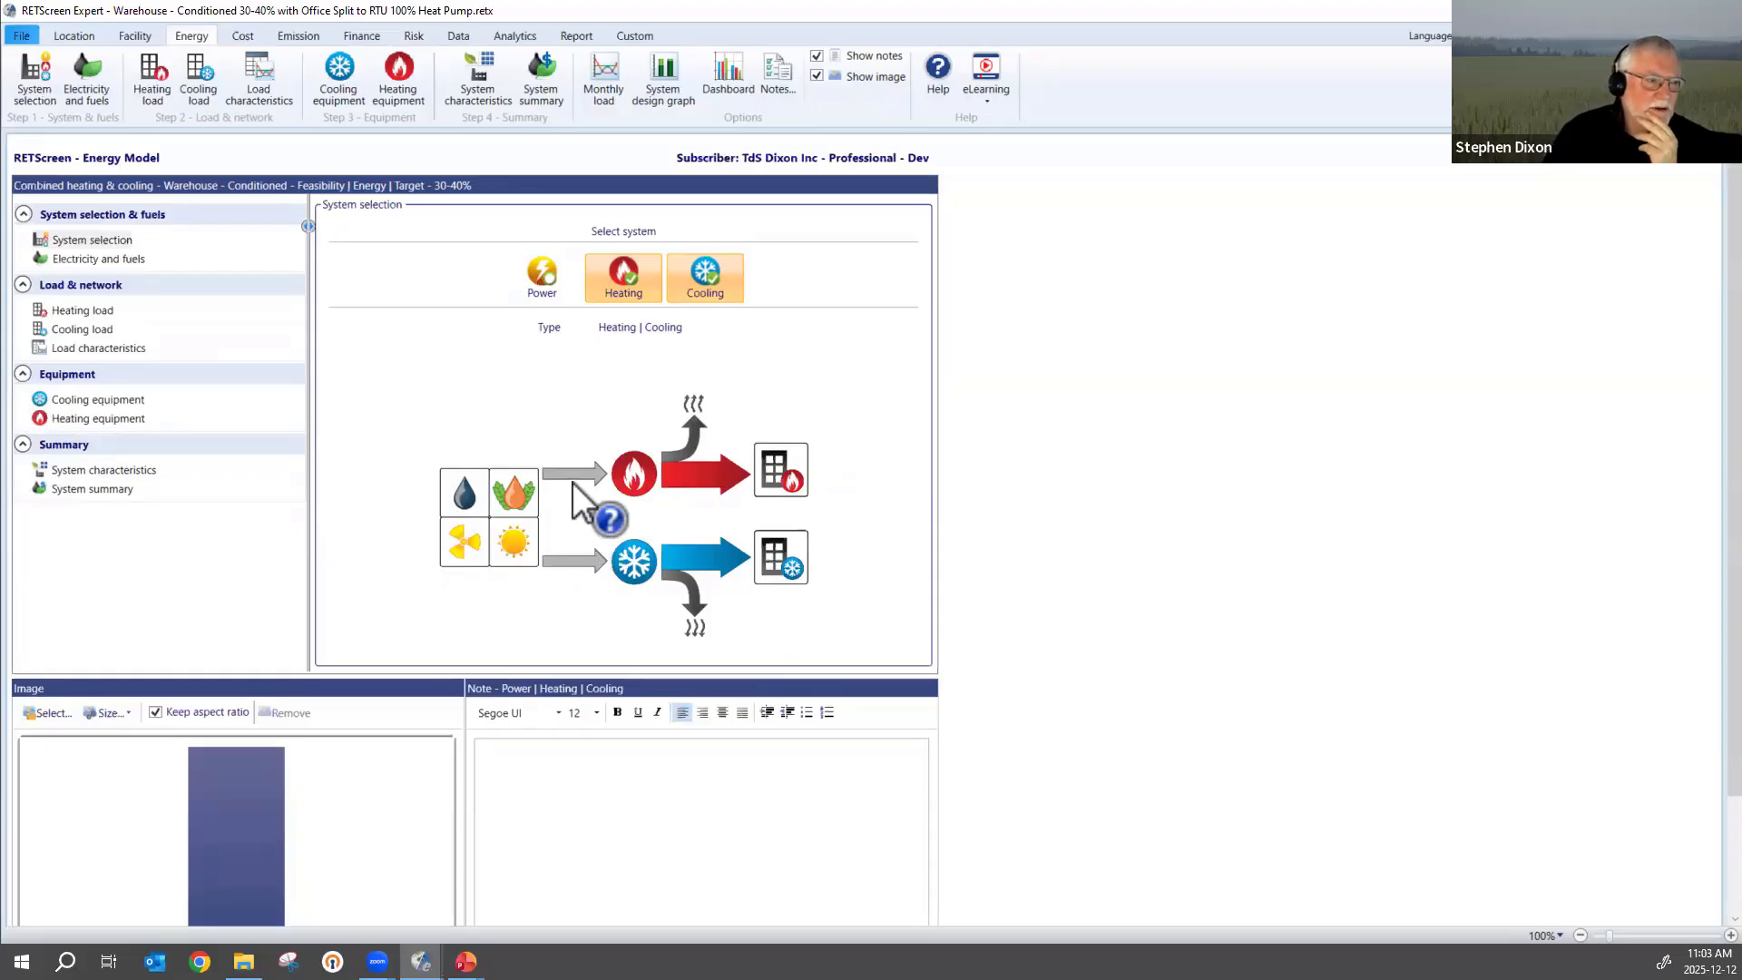
Review the electricity and fuel rates and examine the single-building space heating inputs in the heating load section.
click(92, 259)
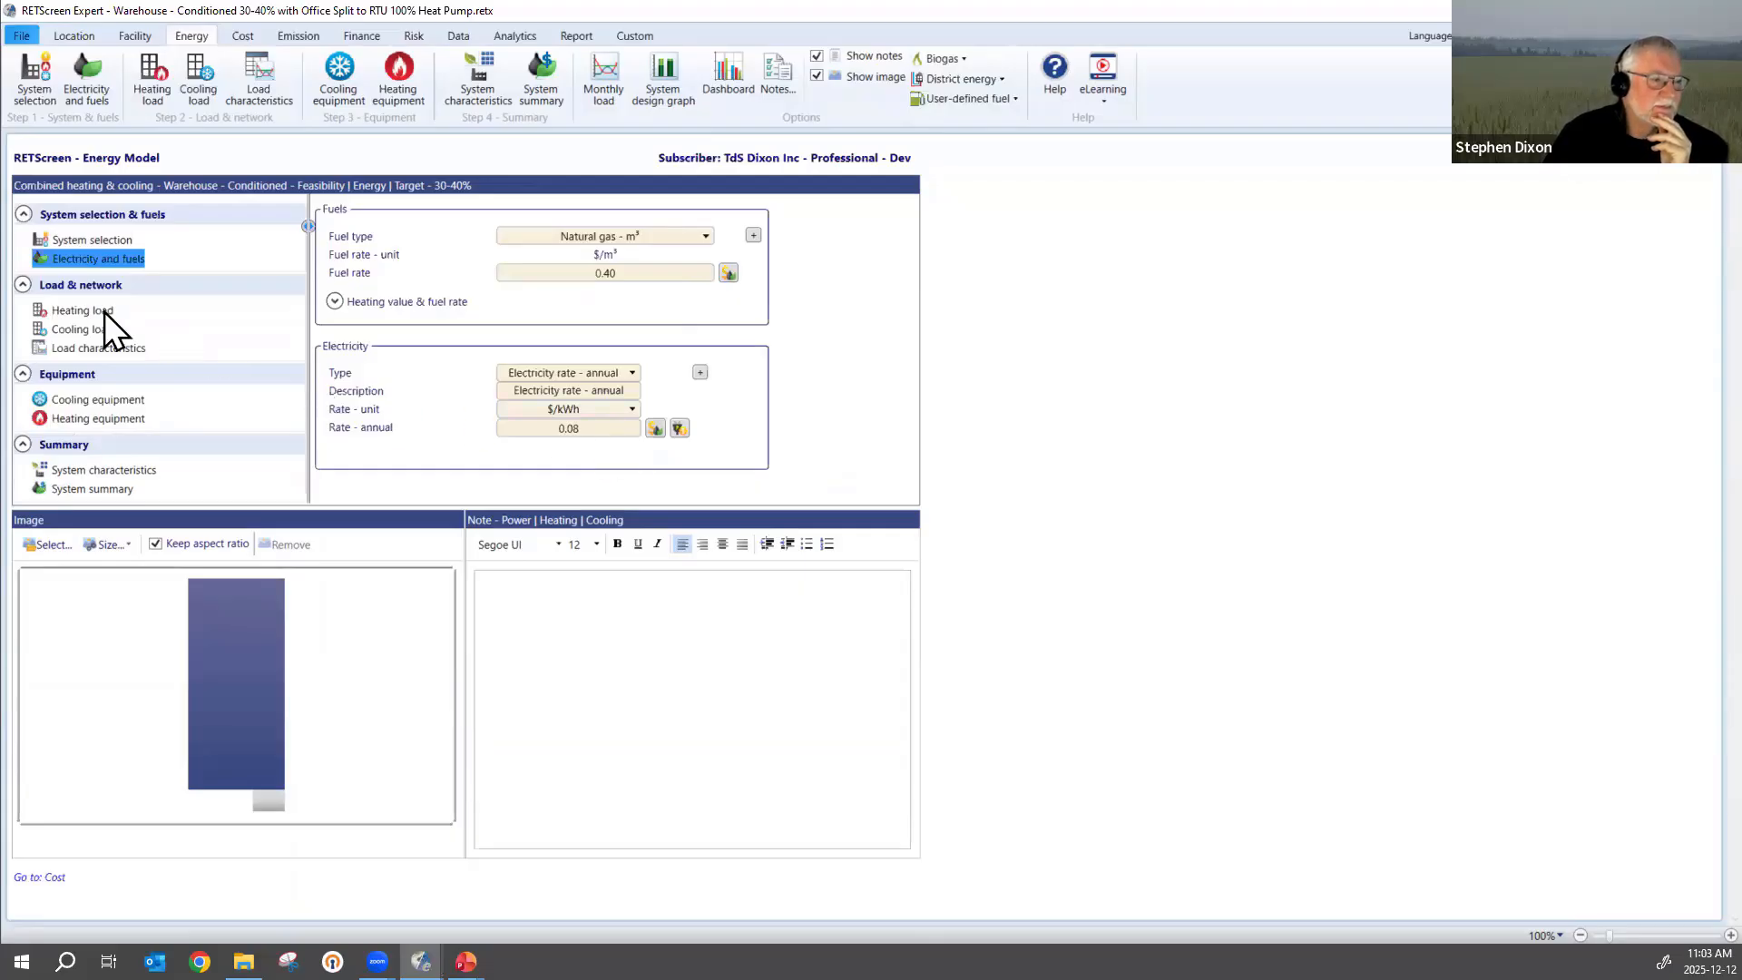
click(74, 309)
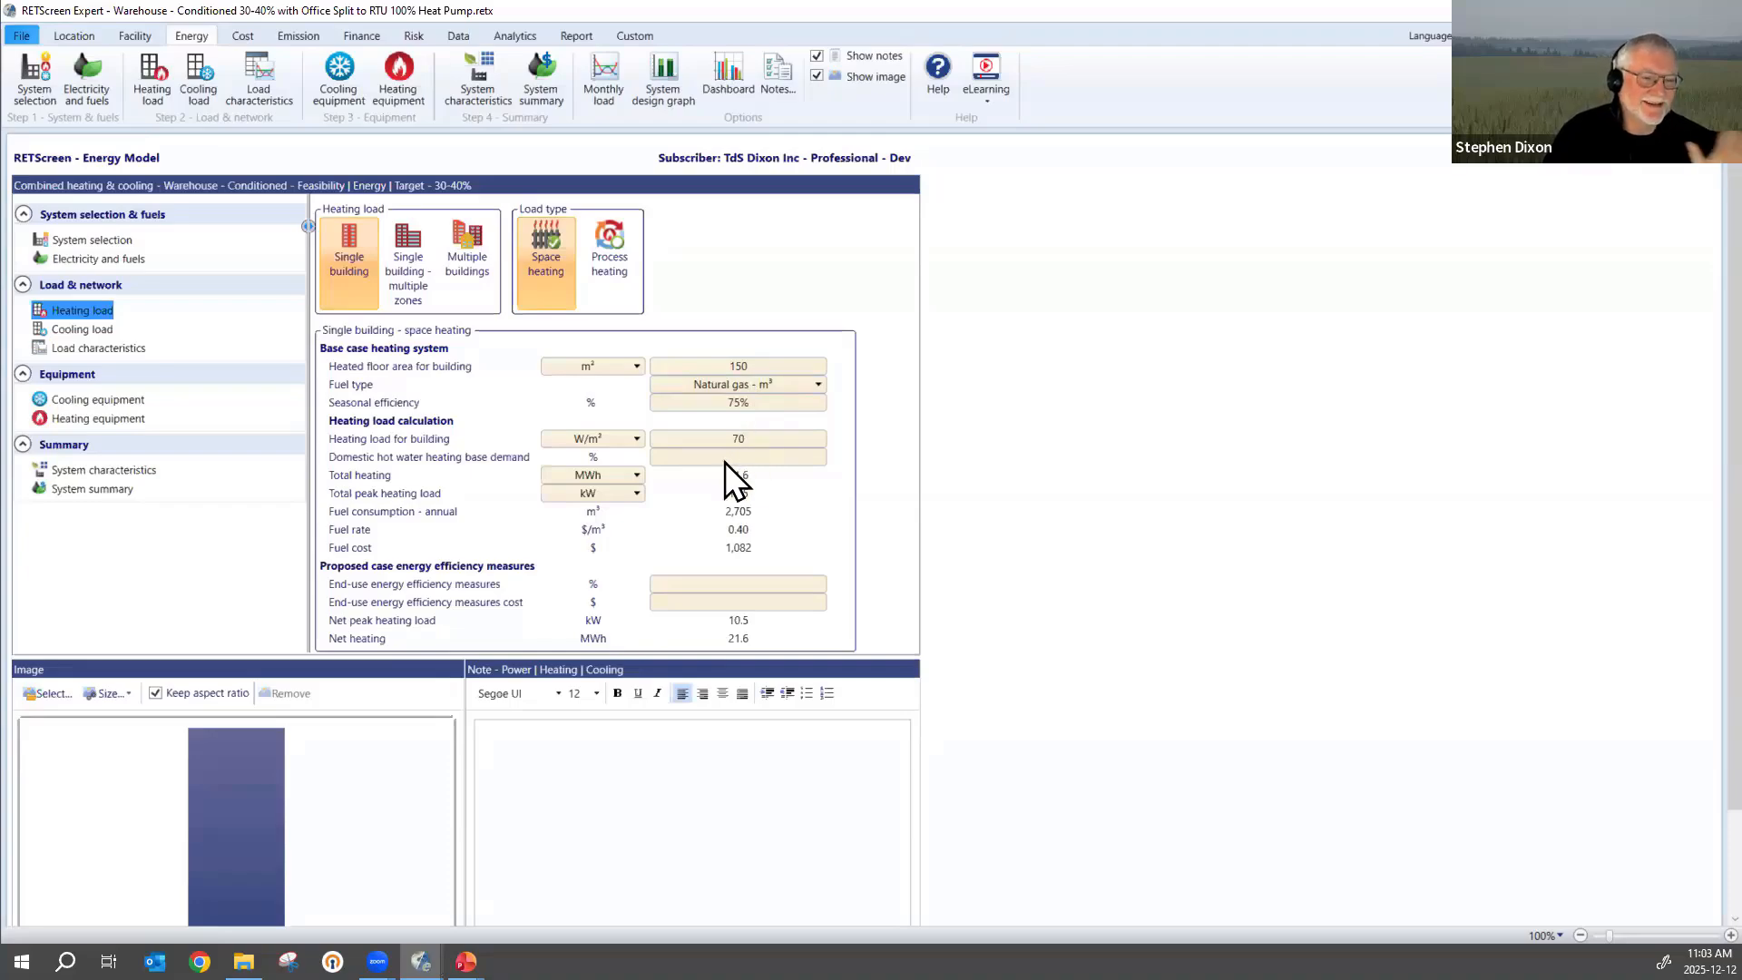
scroll(544, 626, down, 2)
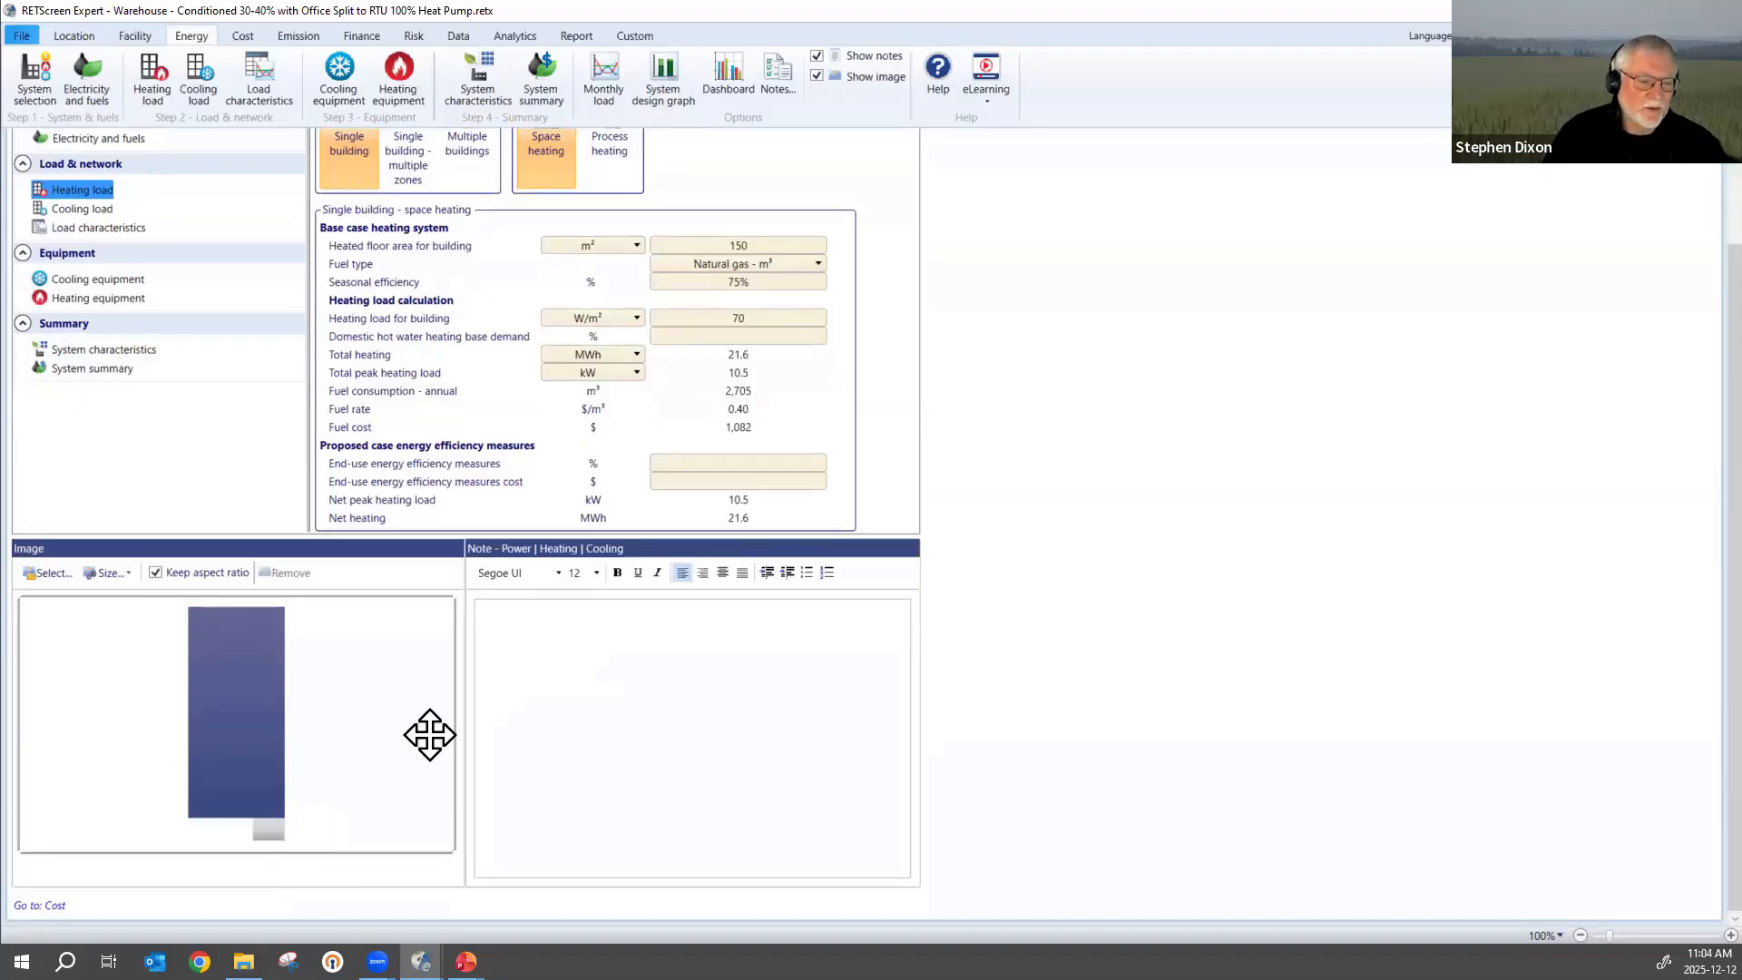
scroll(780, 418, up, 1)
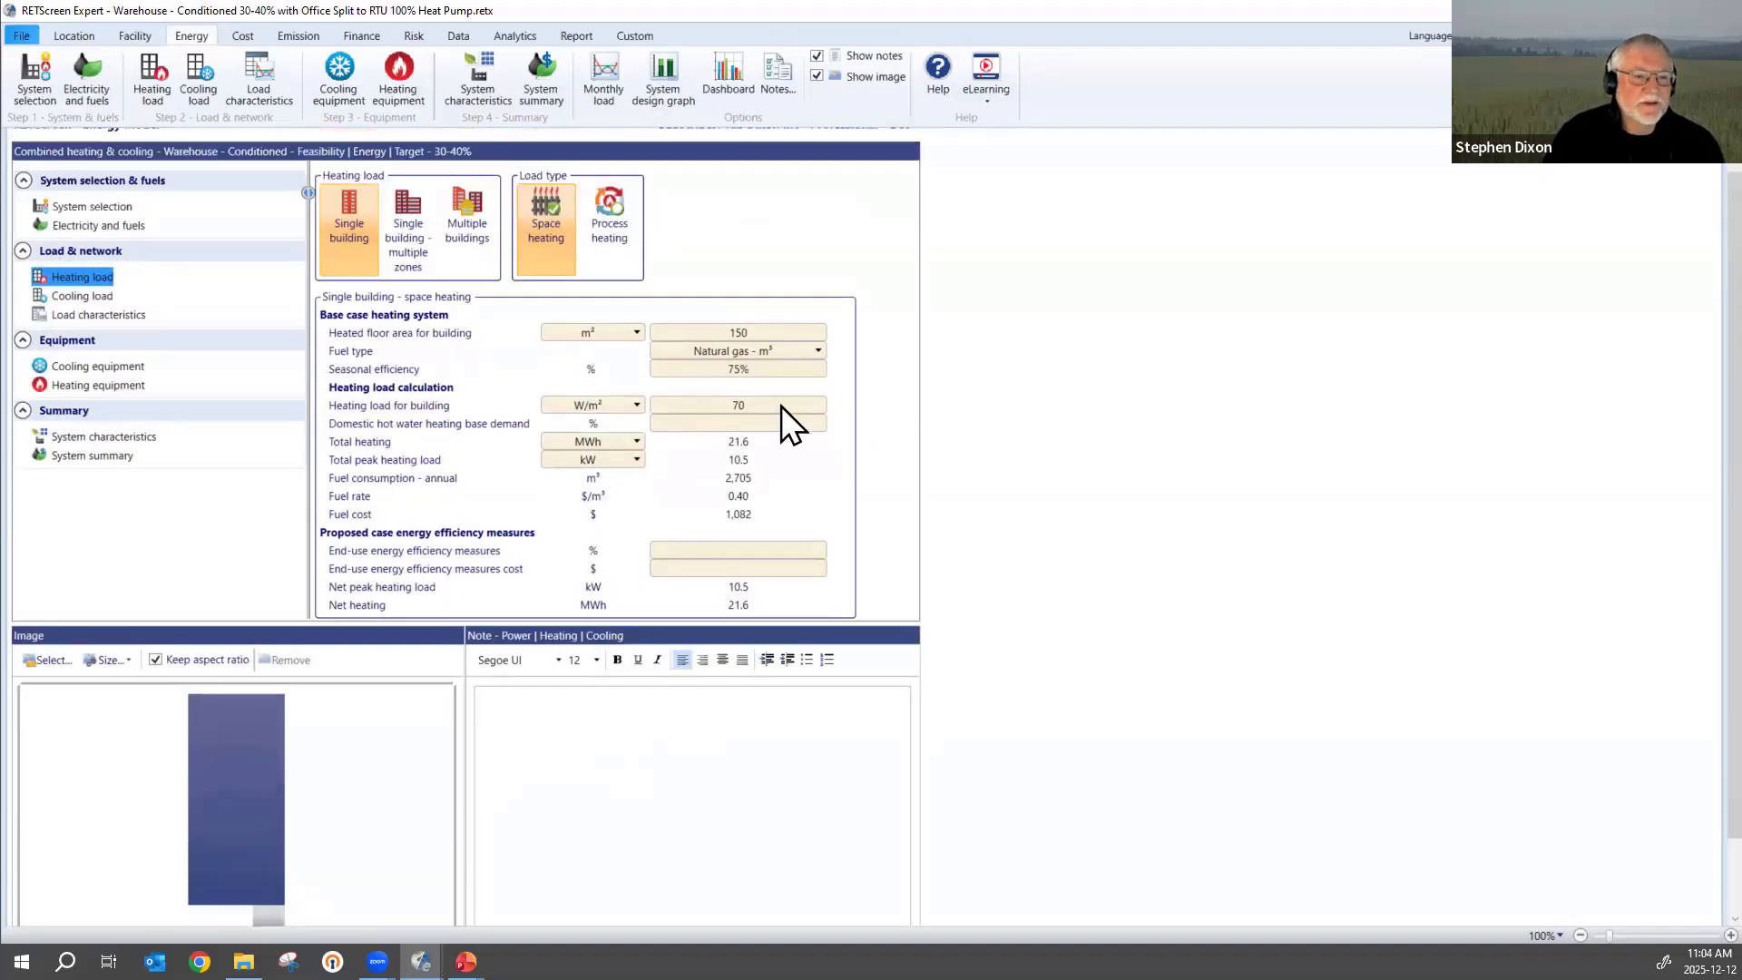
Set the heating load for the building to 140 W/m² and recalculate the space heating results.
click(780, 403)
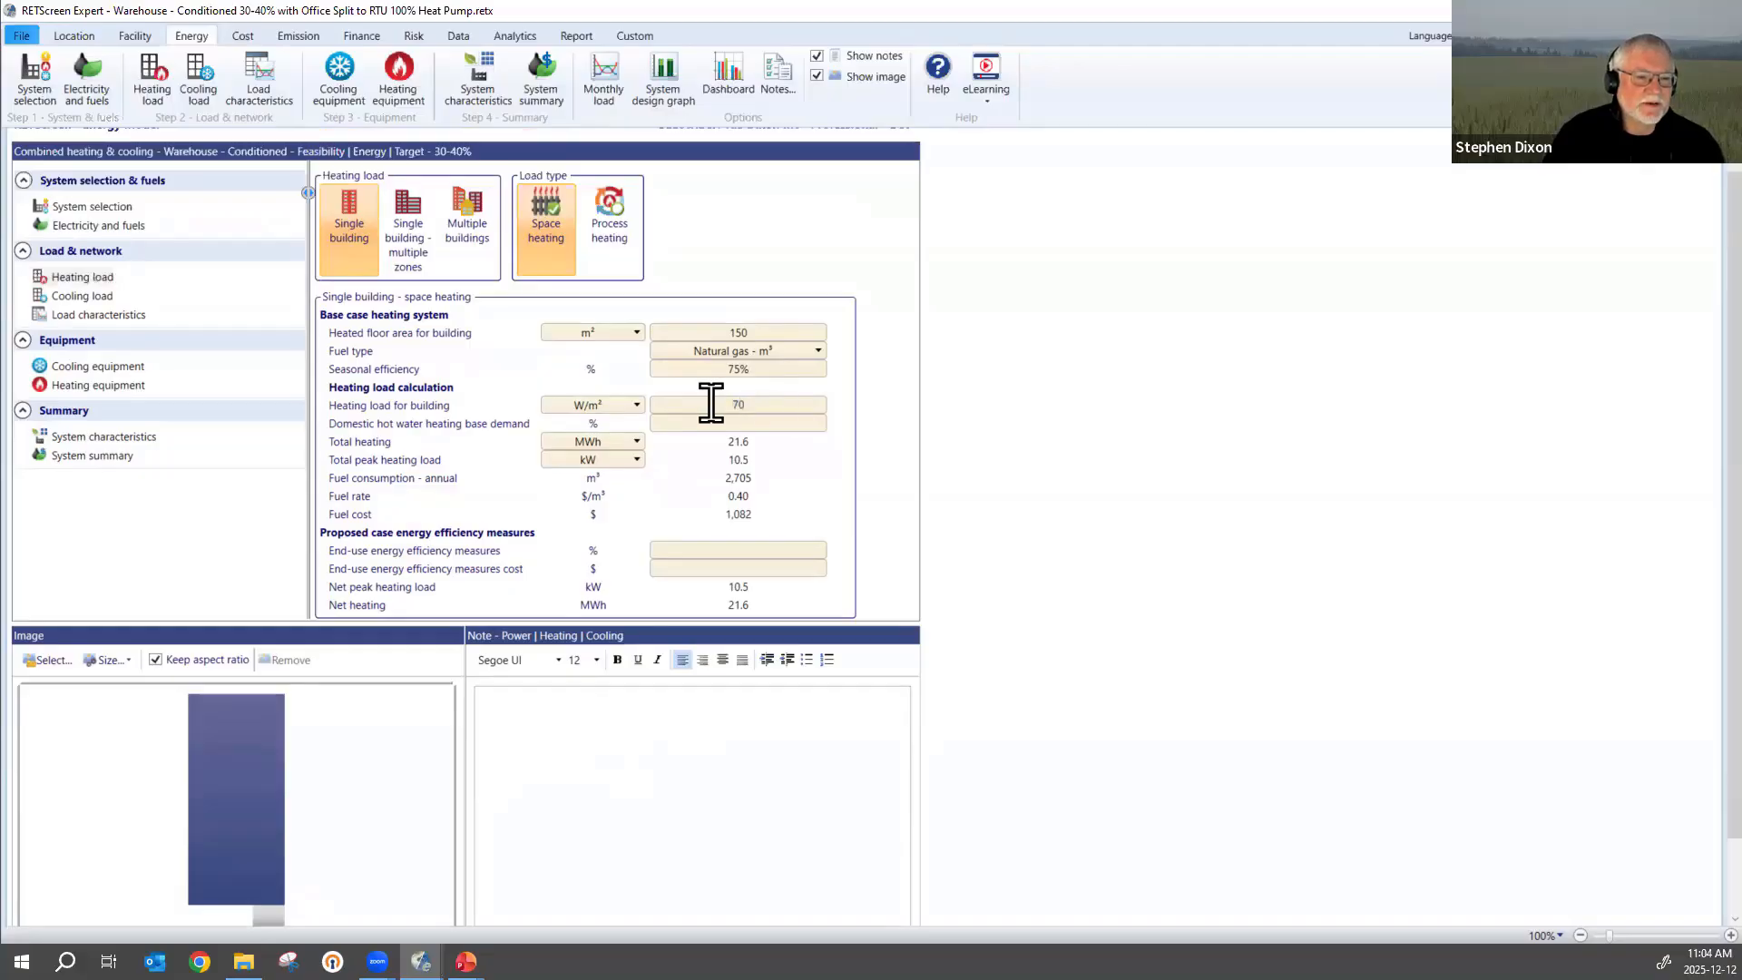
text(140)
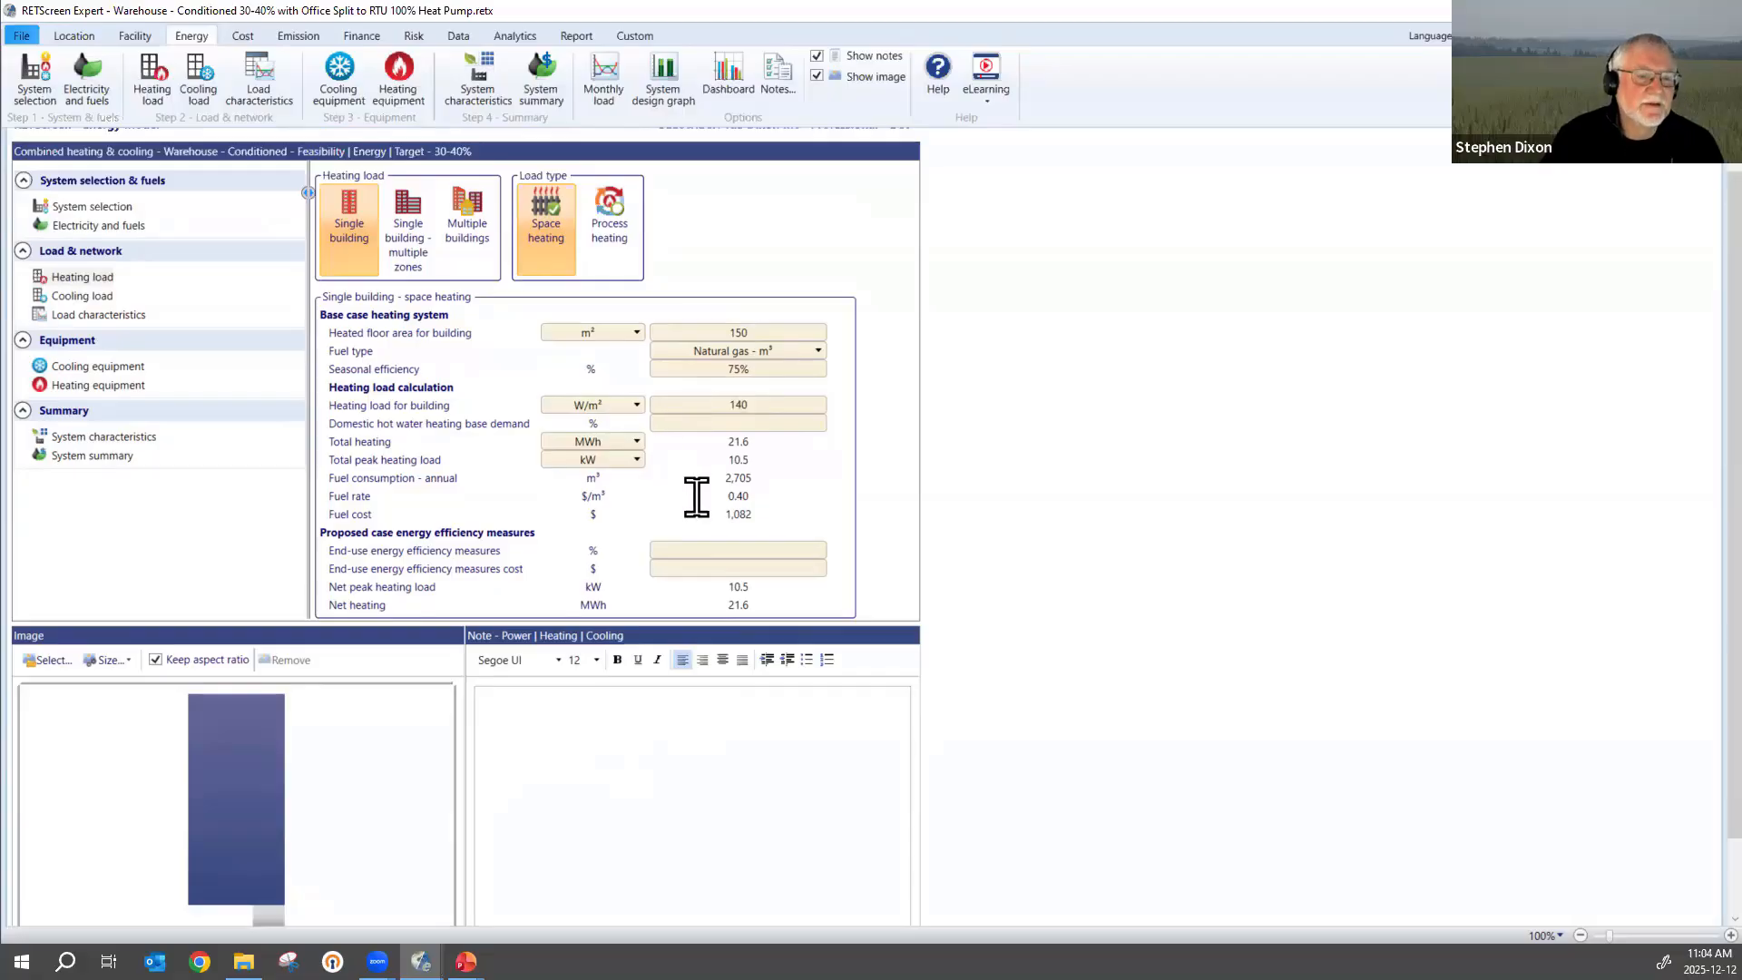
key(Tab)
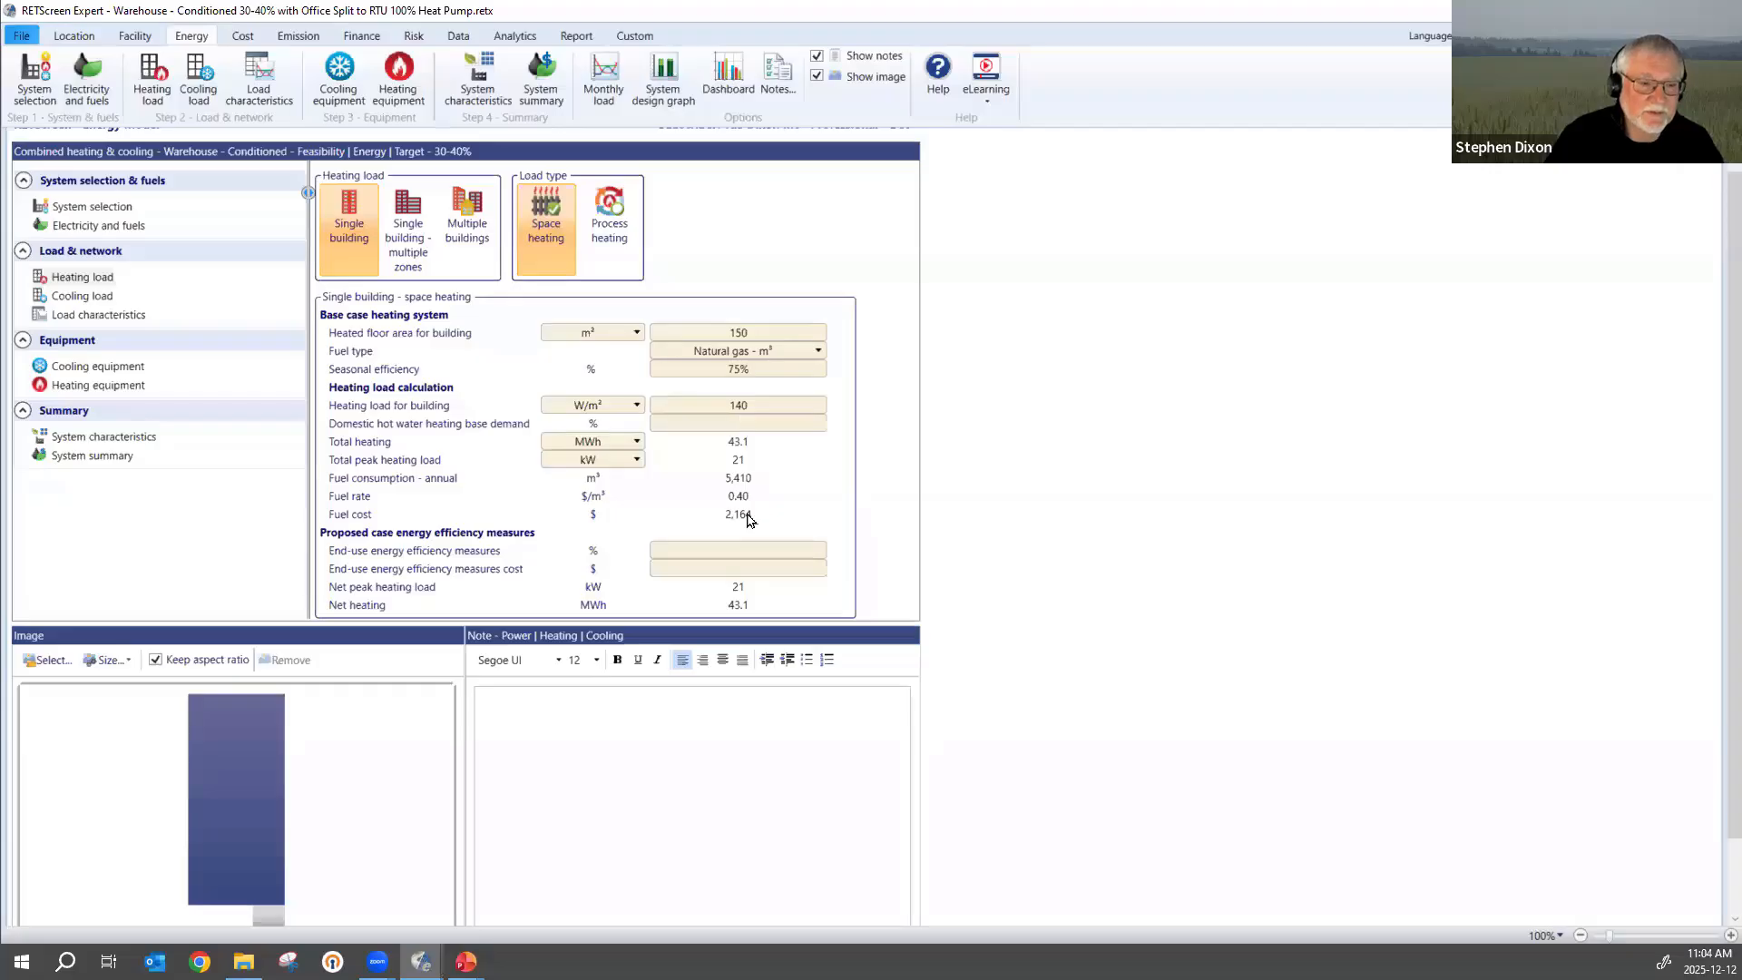
Set the heating load for the building back to 70 W/m² and recalculate the space heating results.
click(762, 407)
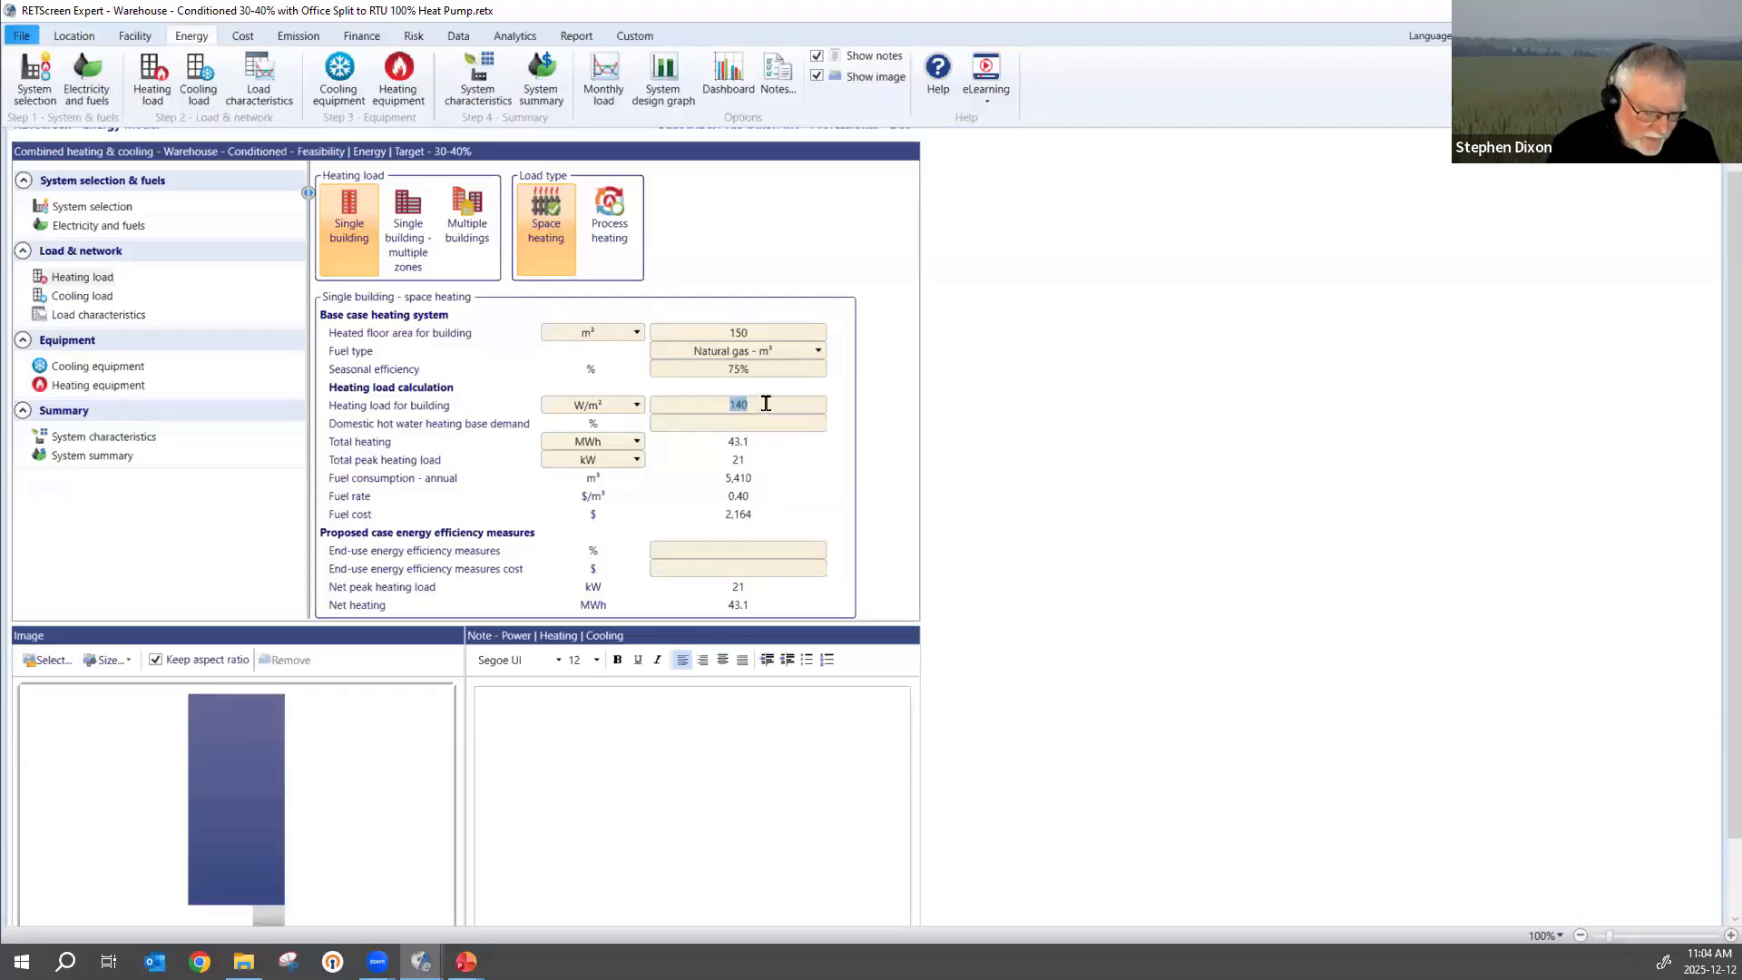
text(70)
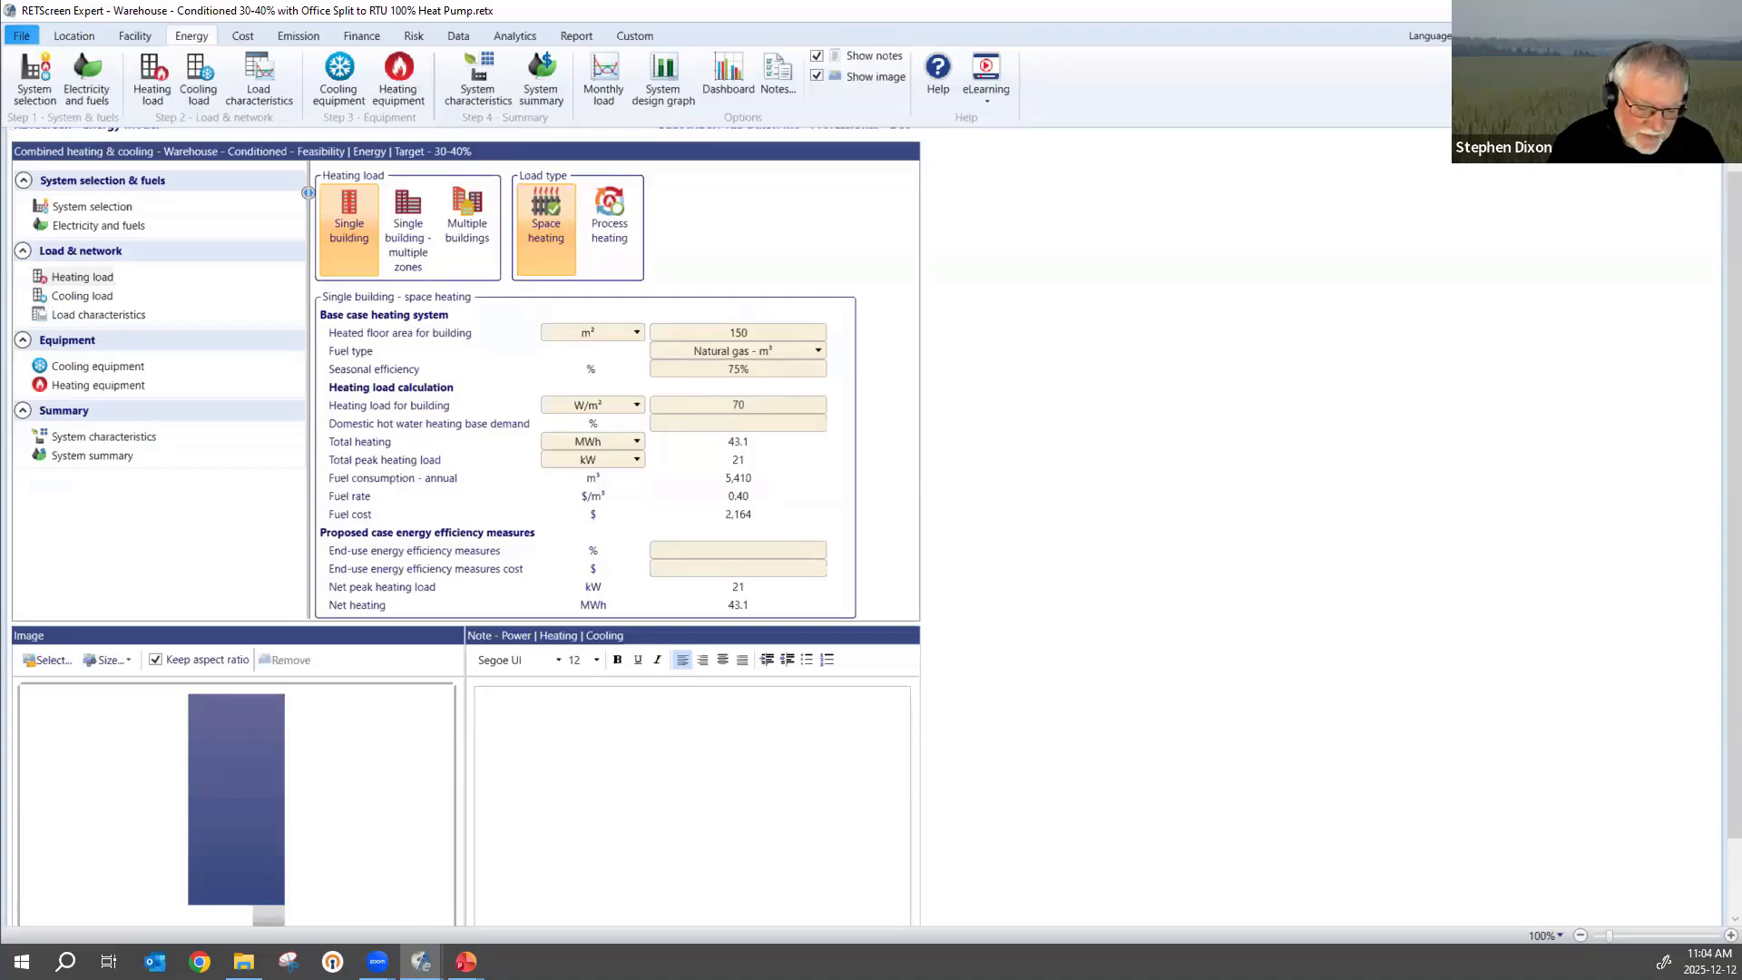
click(766, 424)
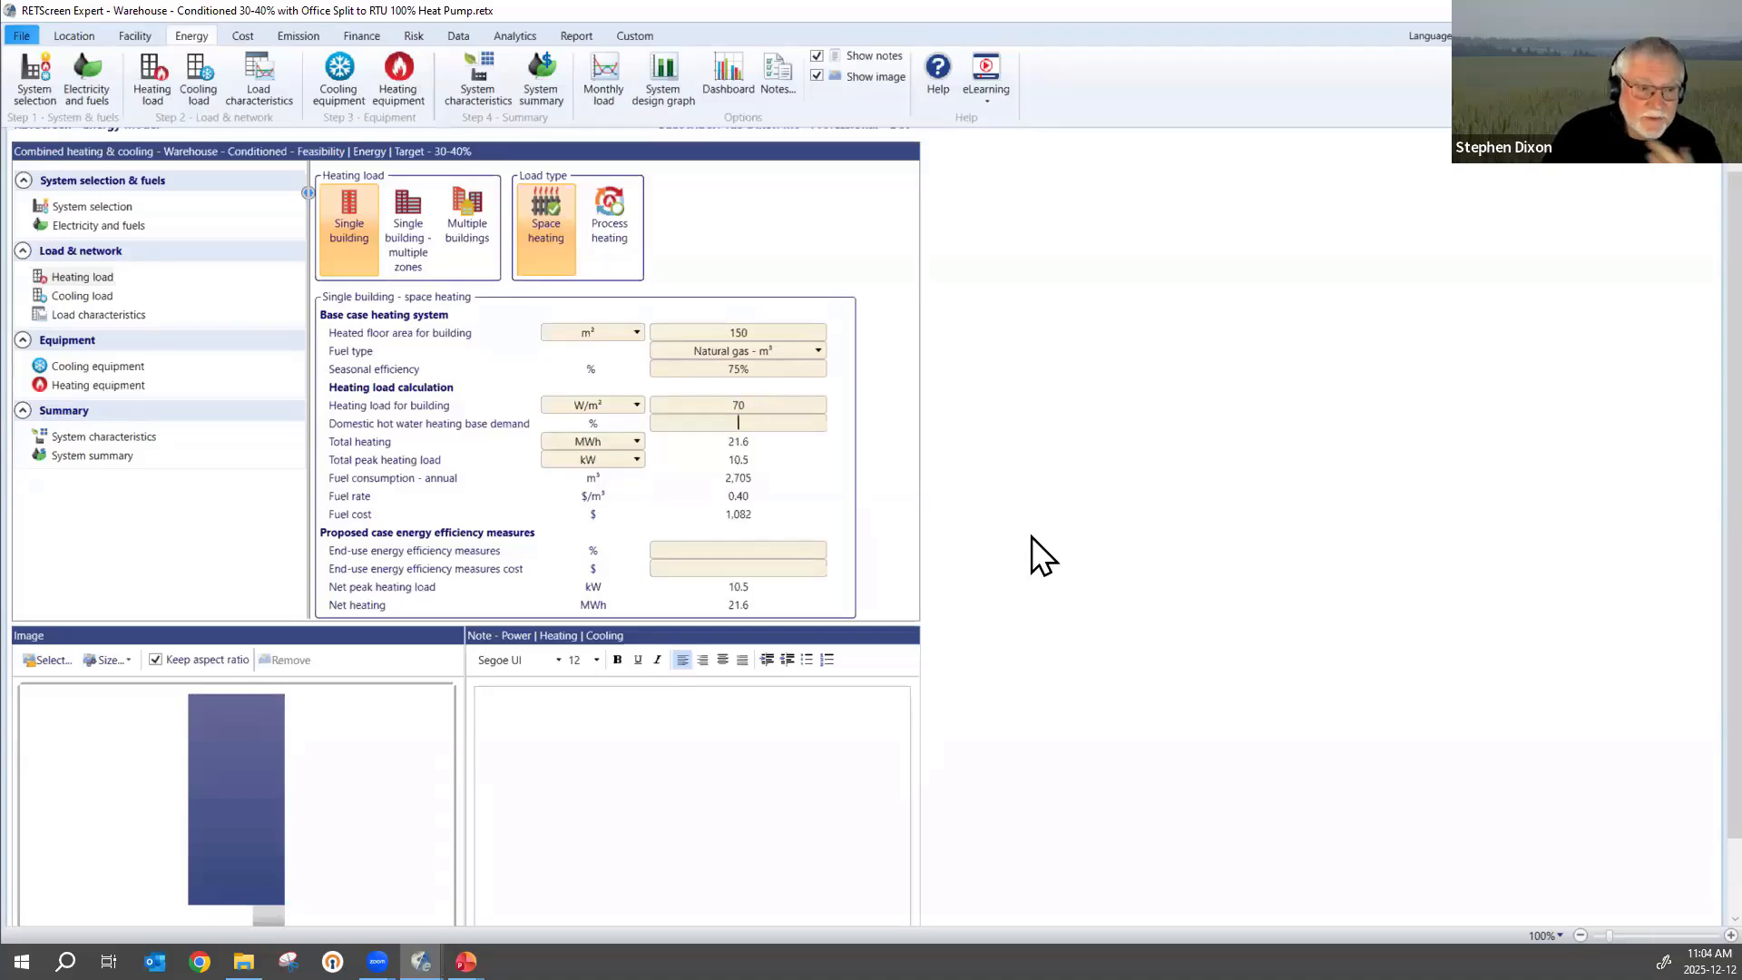
Open the help topic on heating load for building, enlarge its Building Heating Load Chart to examine the insulation curves, and leave the help window.
click(377, 406)
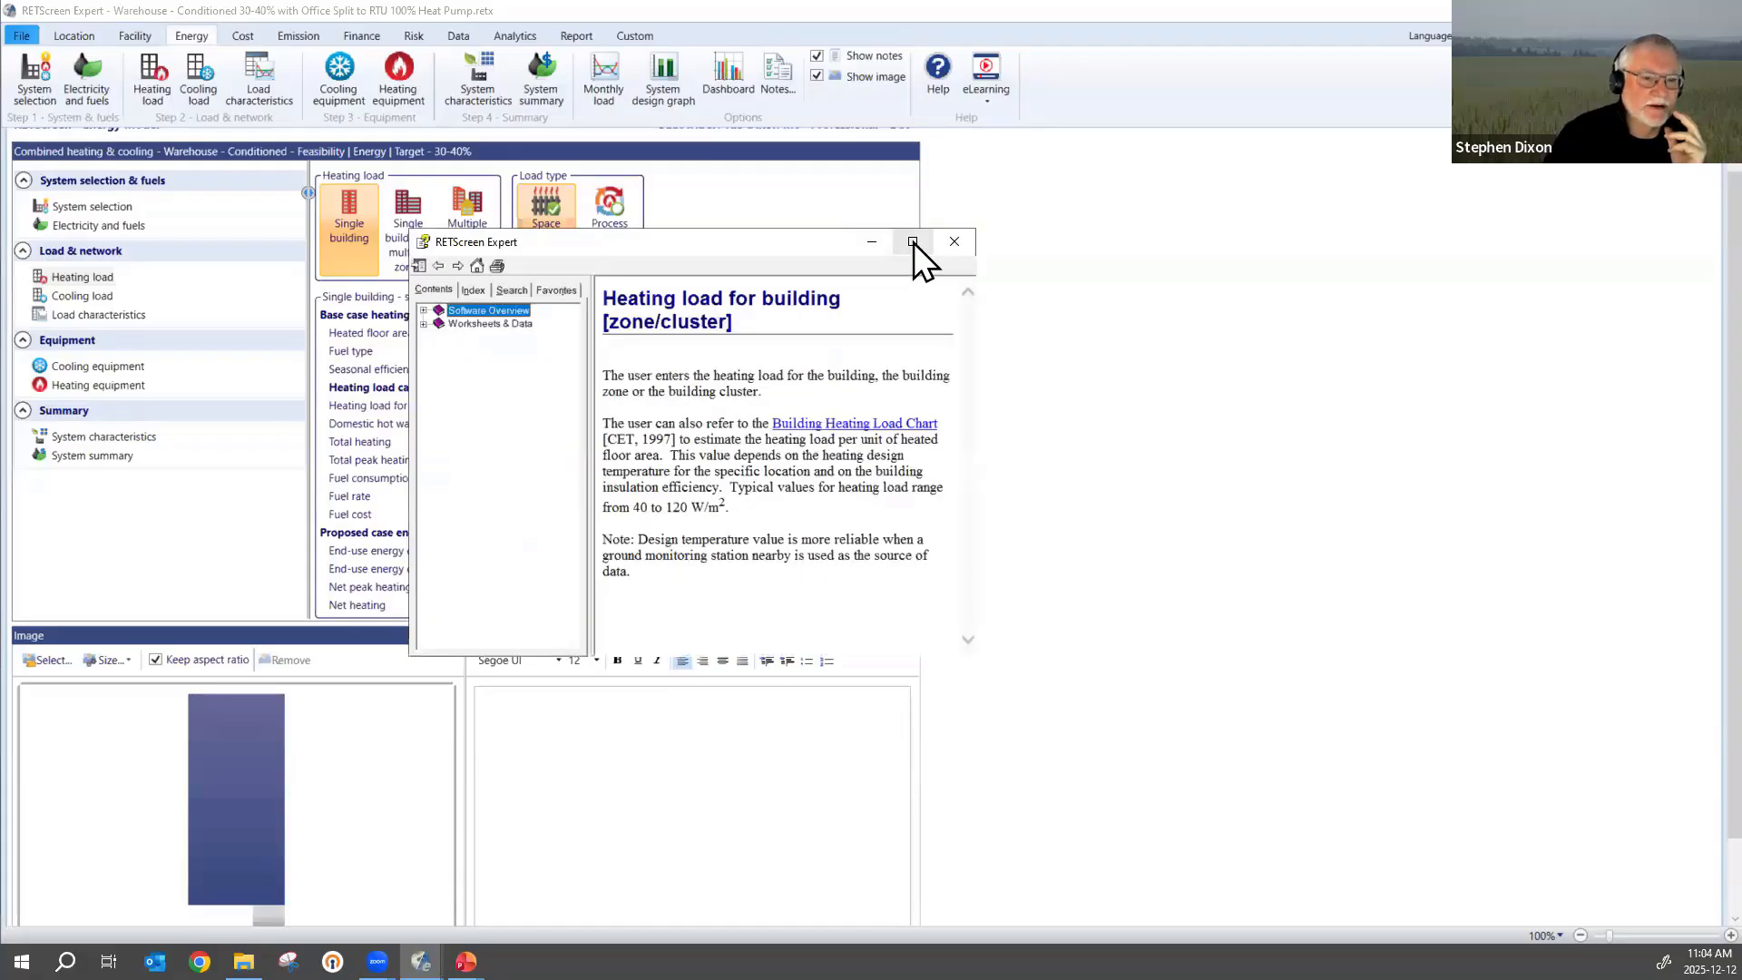
click(913, 242)
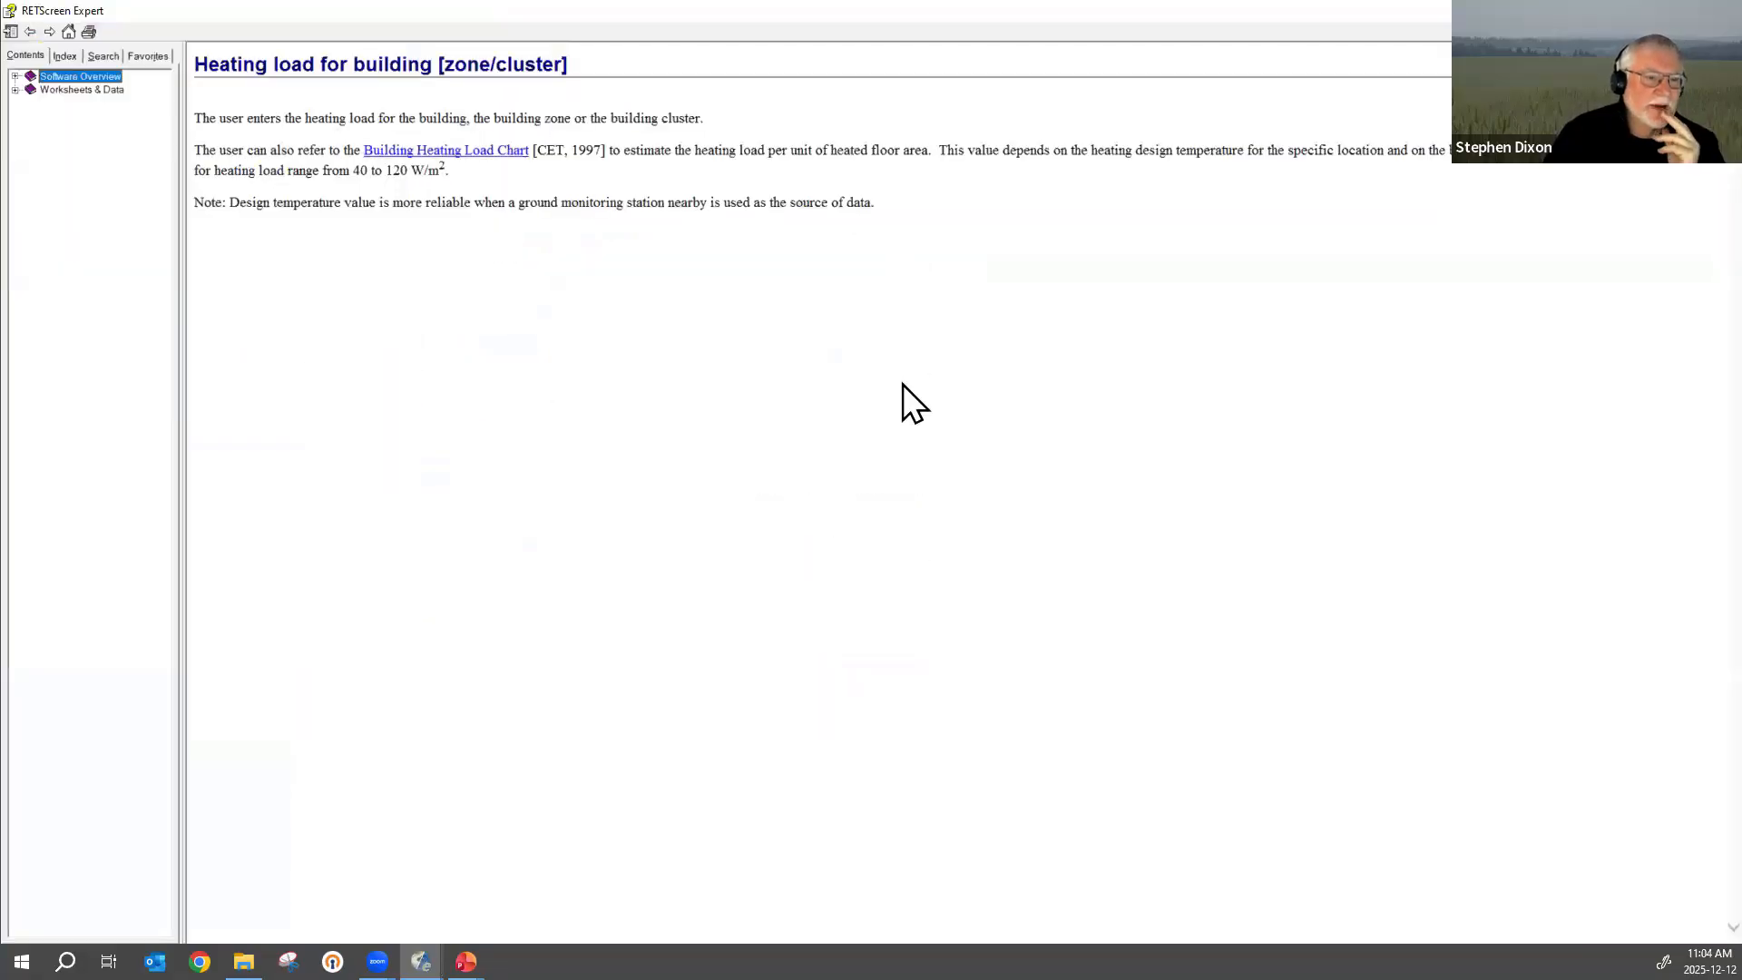
click(452, 157)
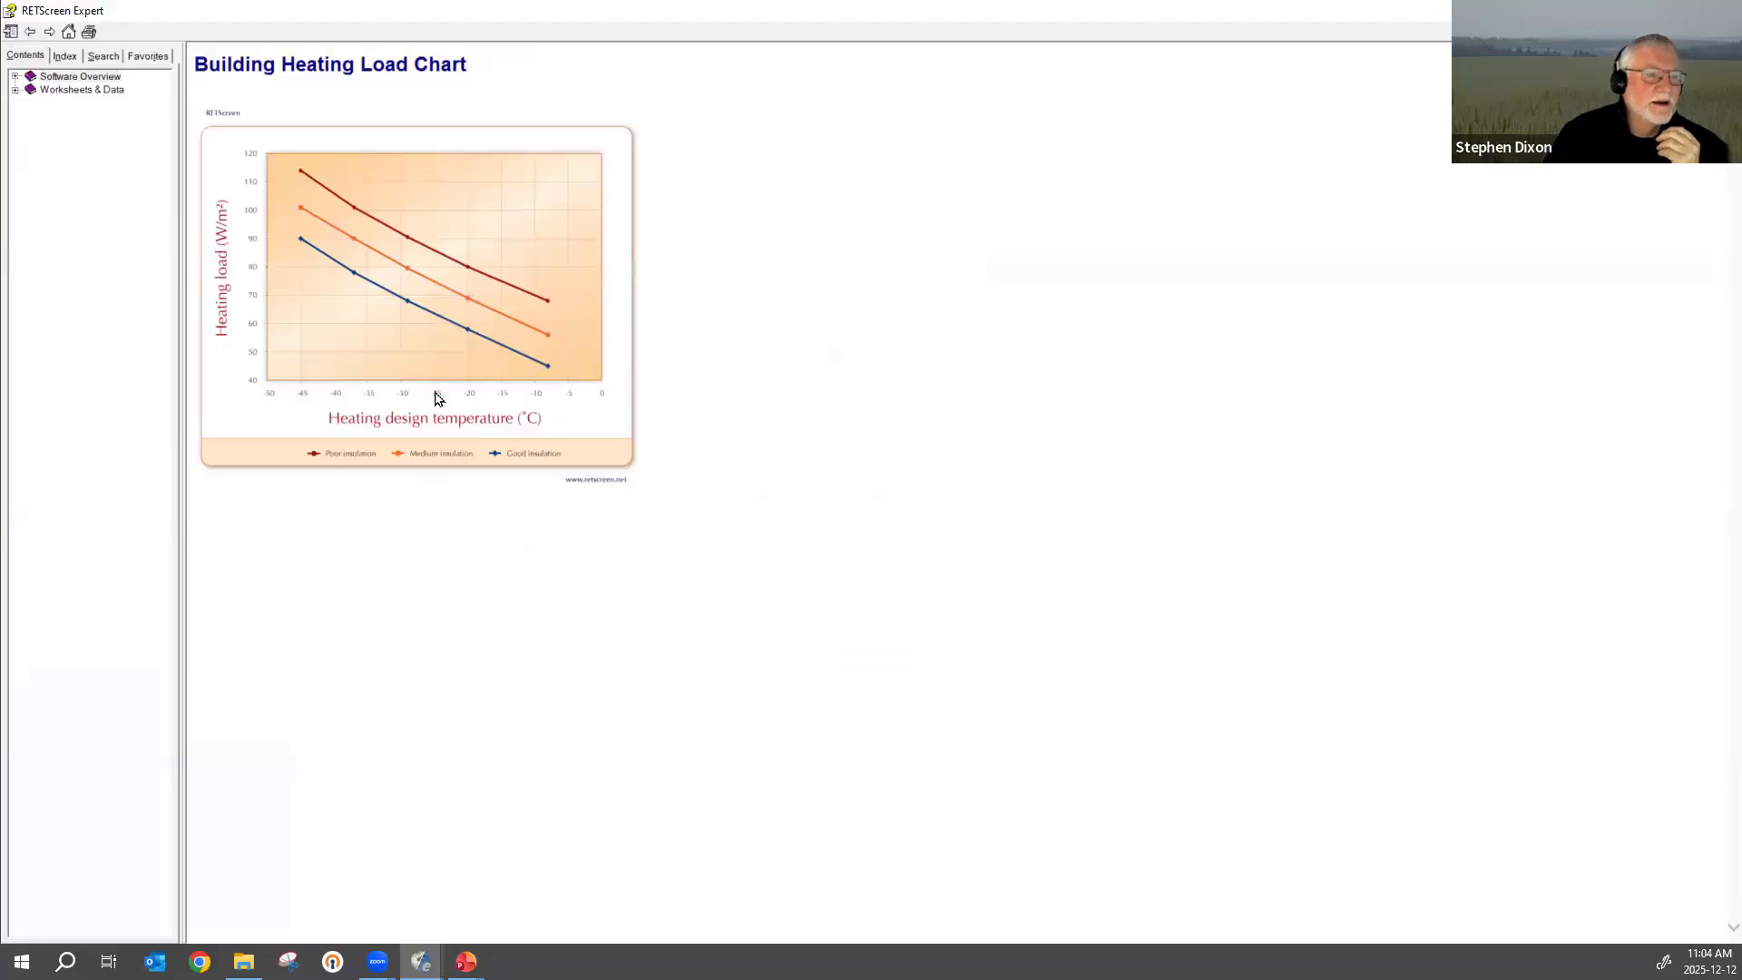
scroll(606, 590, up, 3)
scroll(609, 593, up, 4)
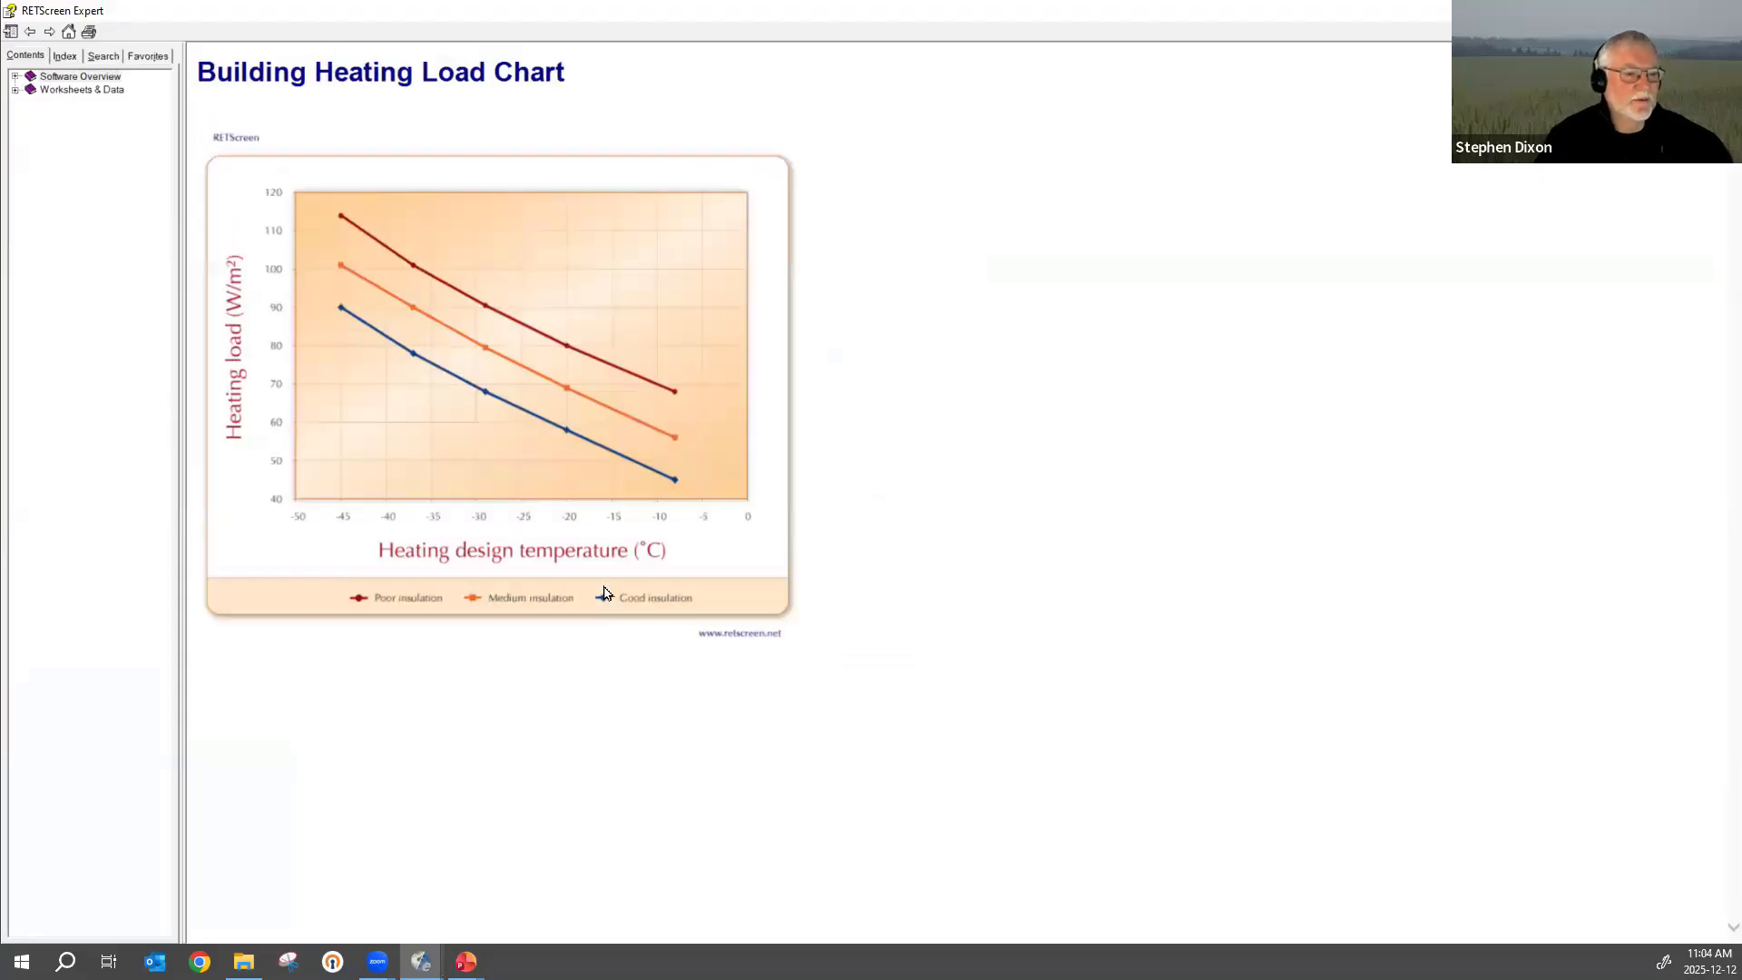
scroll(609, 600, up, 1)
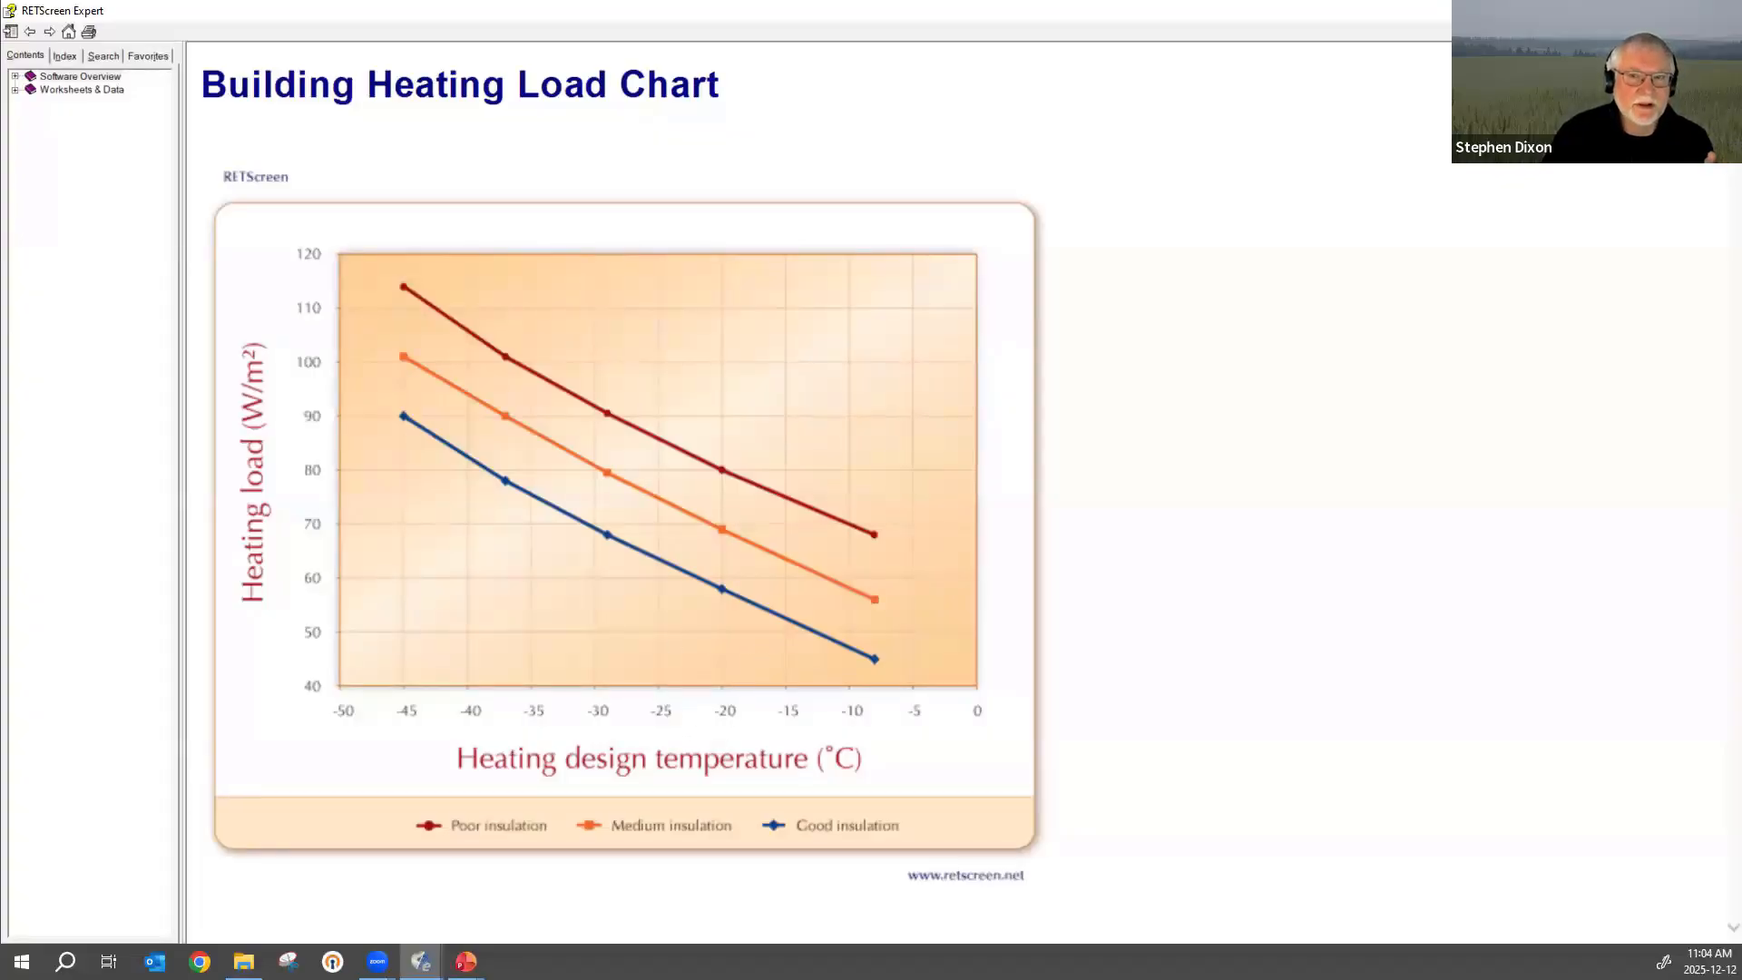
click(1722, 11)
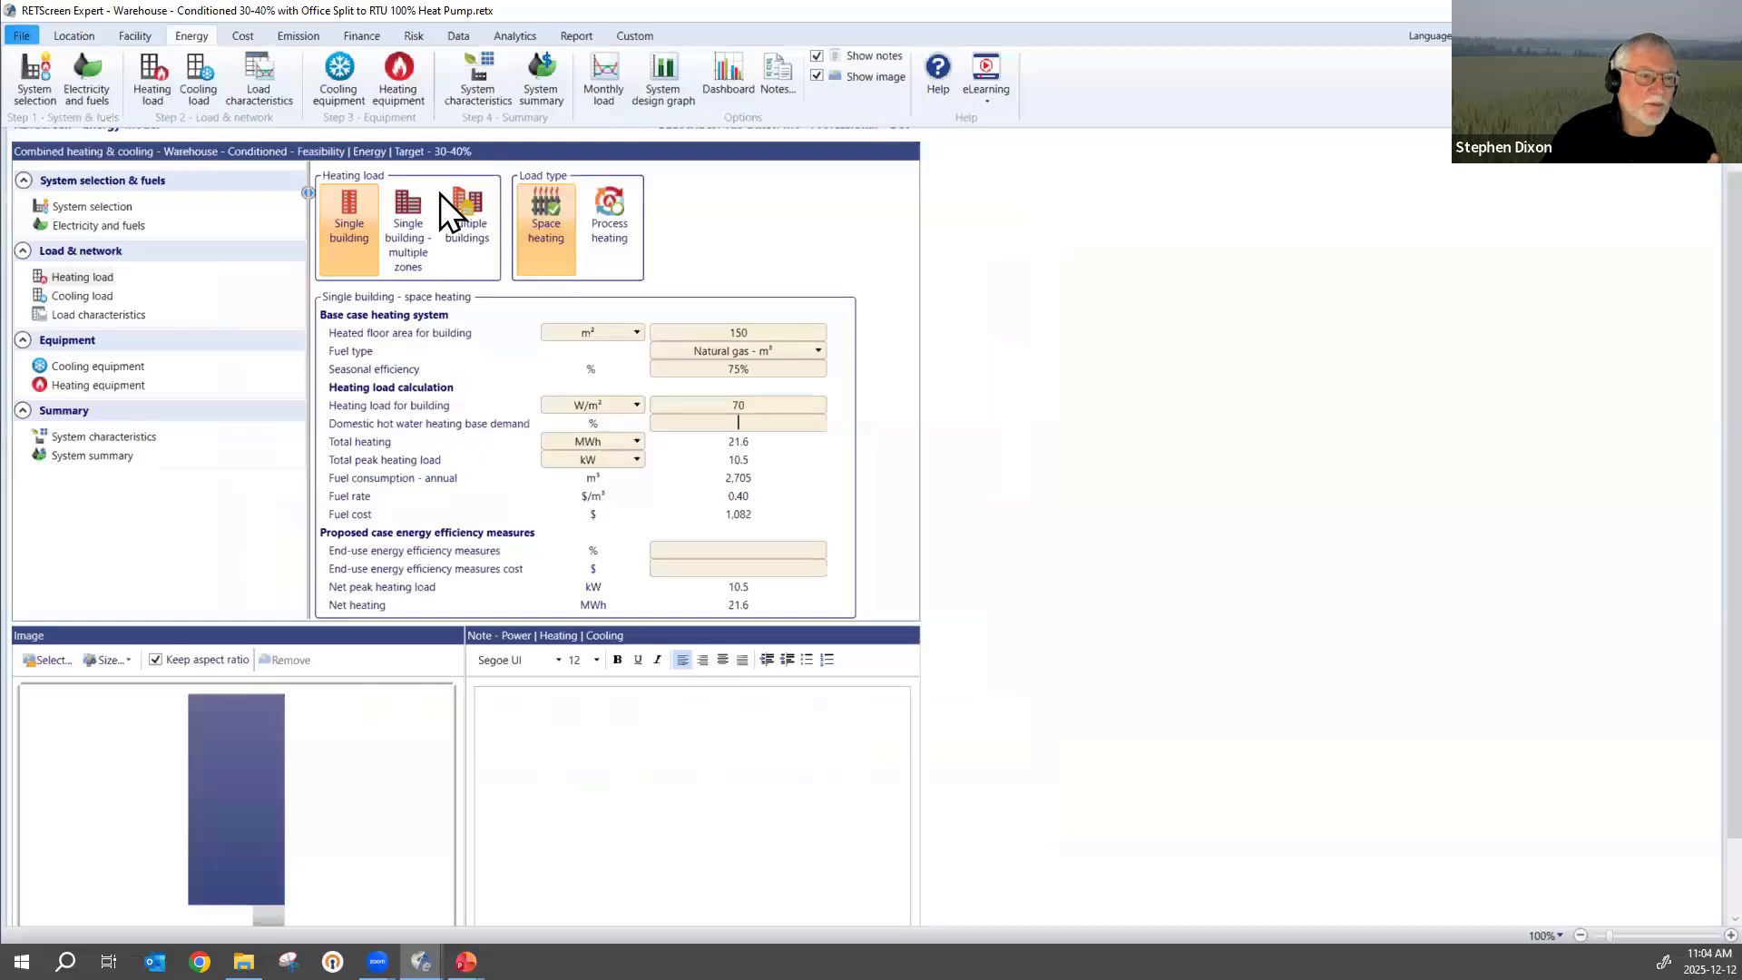
Check the site's heating design temperature on the location page and switch back to the Building Heating Load Chart.
click(86, 38)
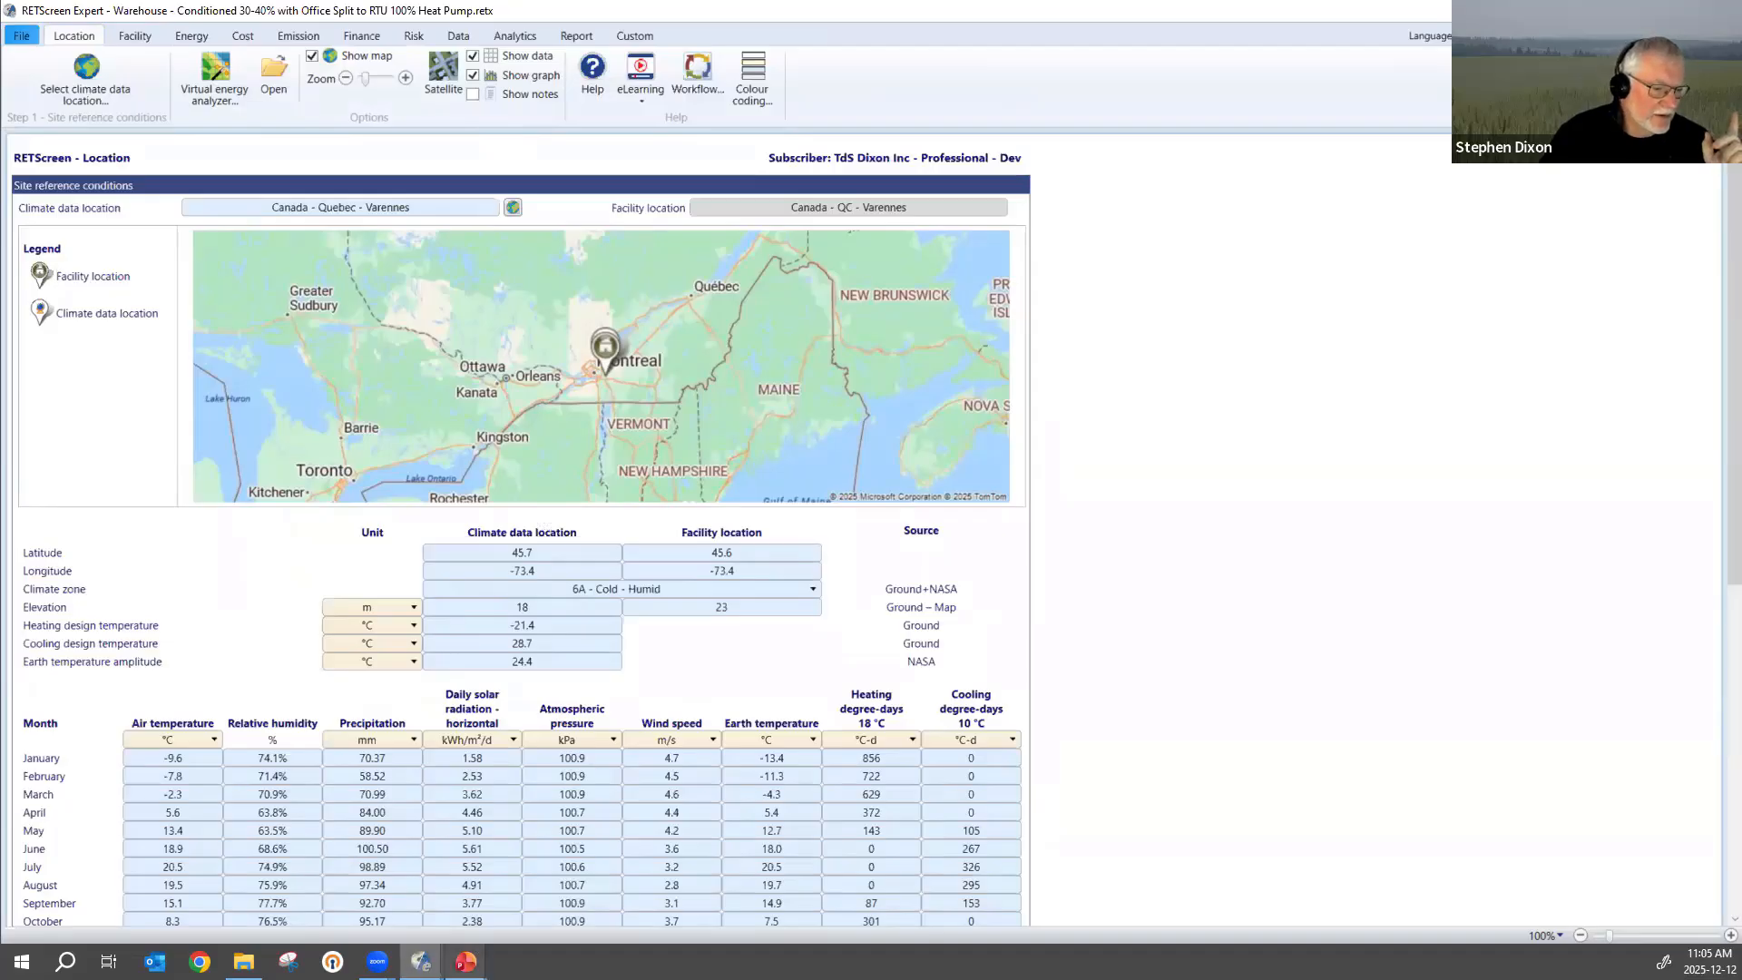
mouse_move(421, 962)
click(623, 873)
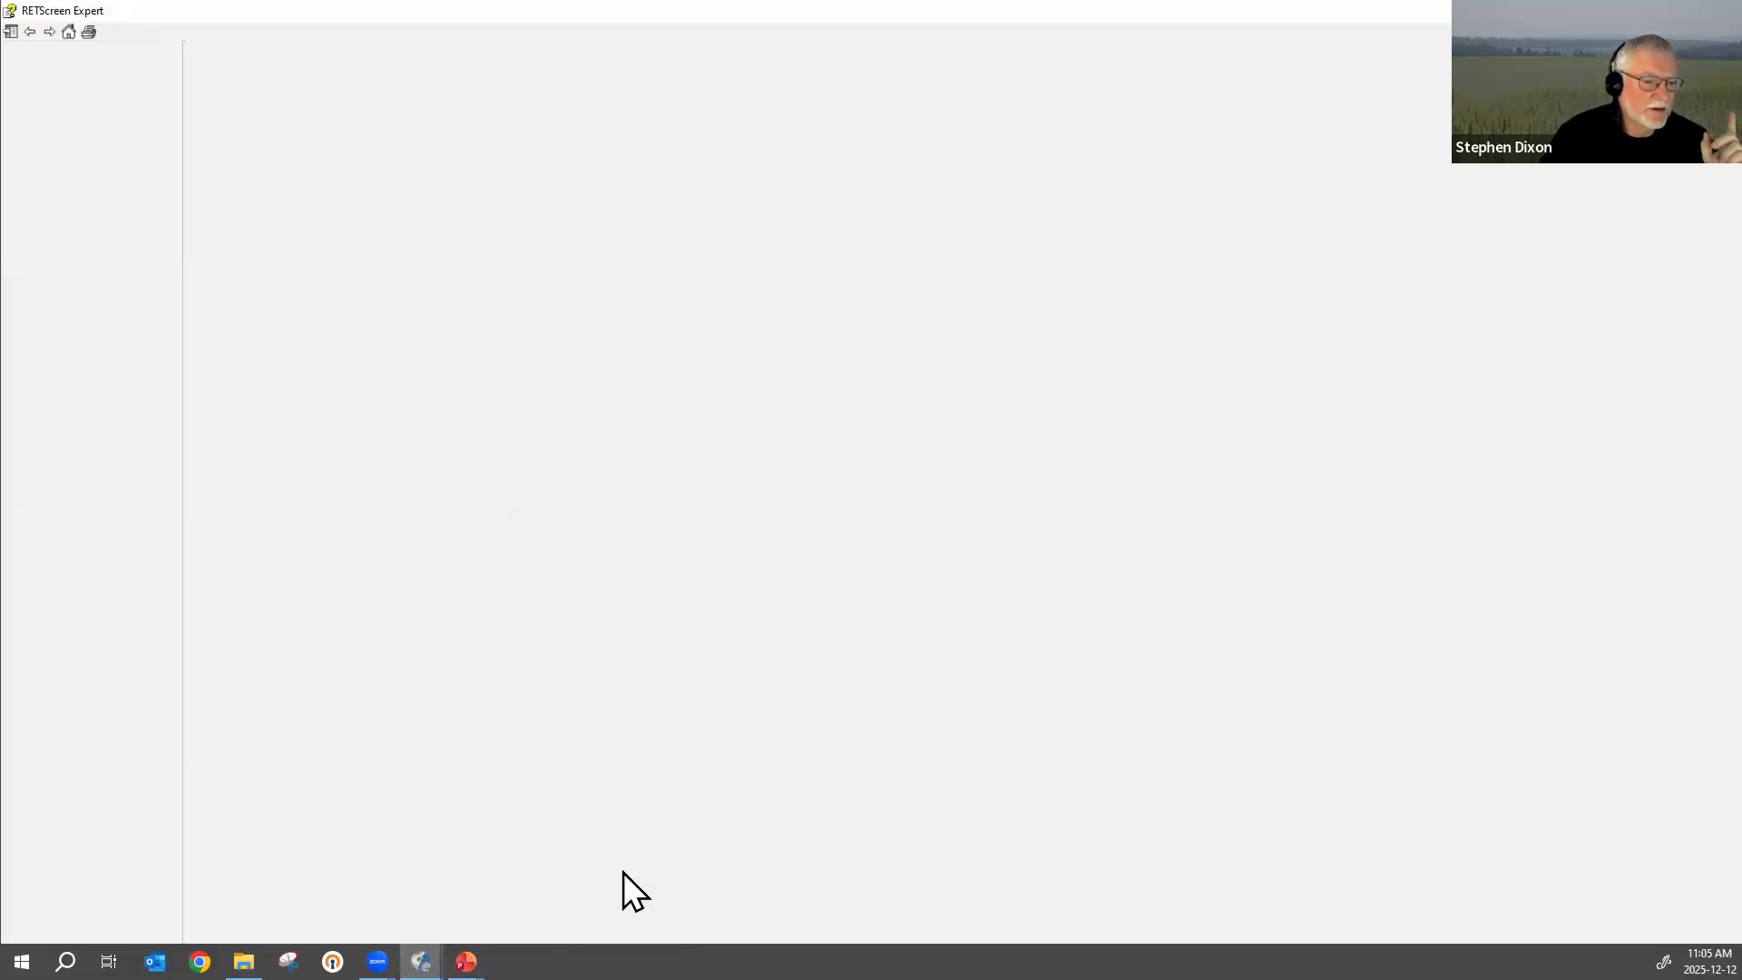
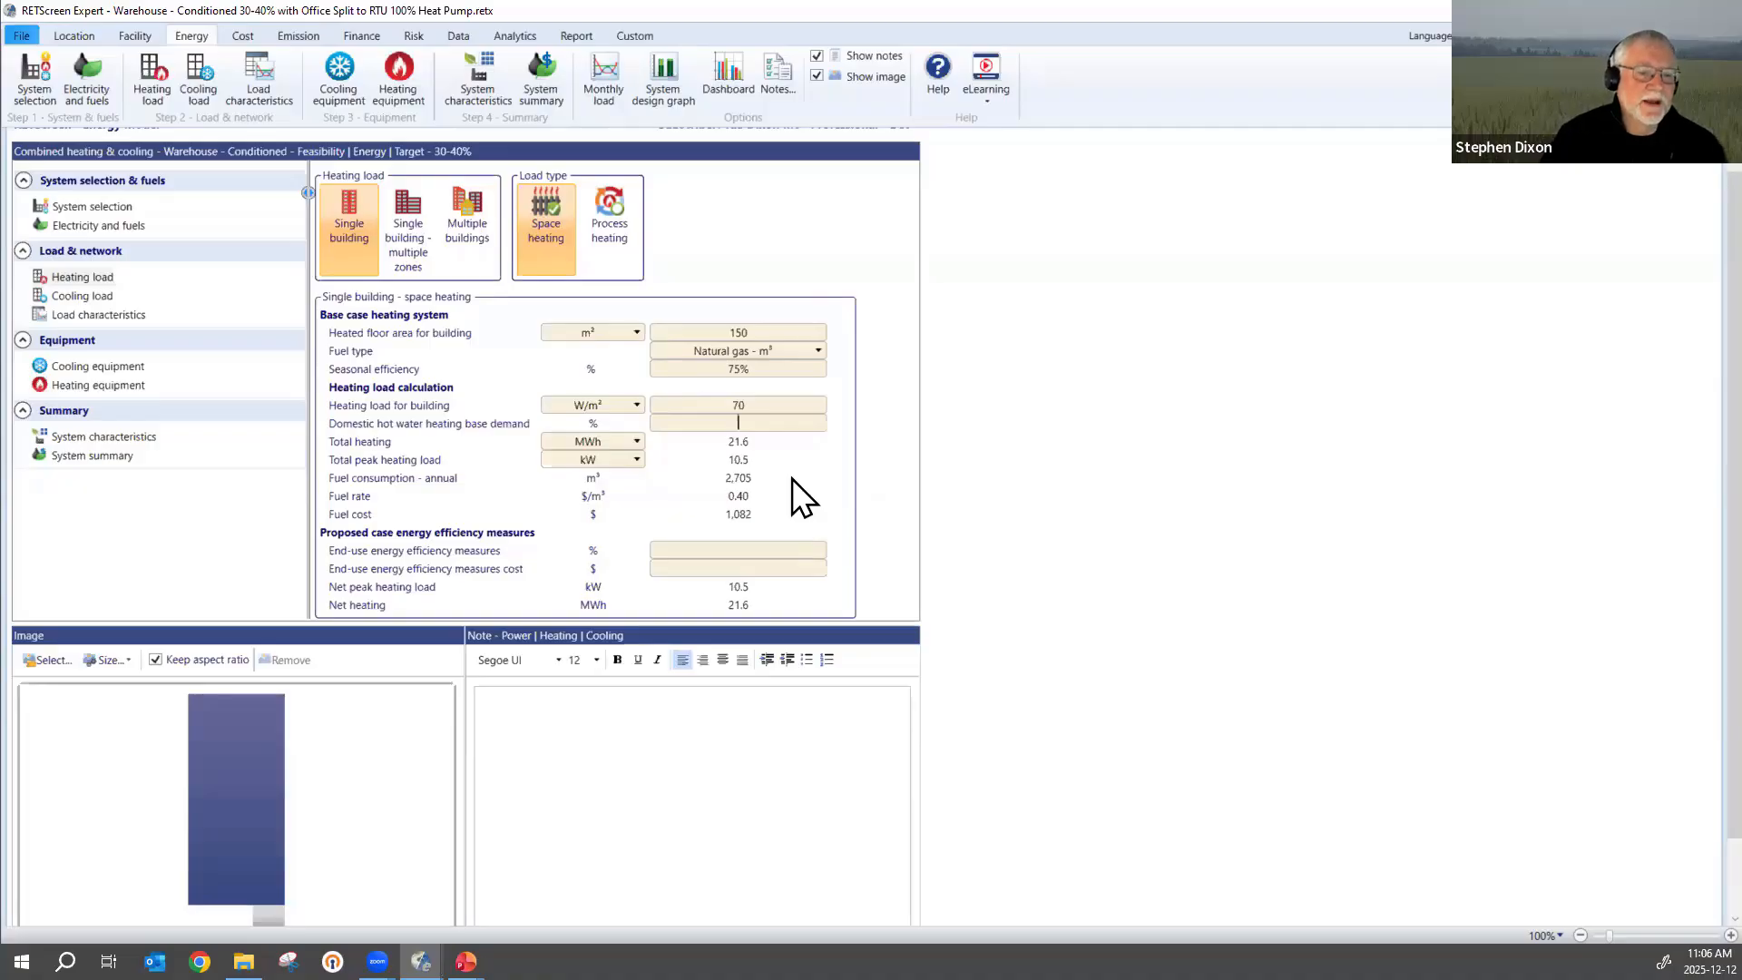
click(776, 567)
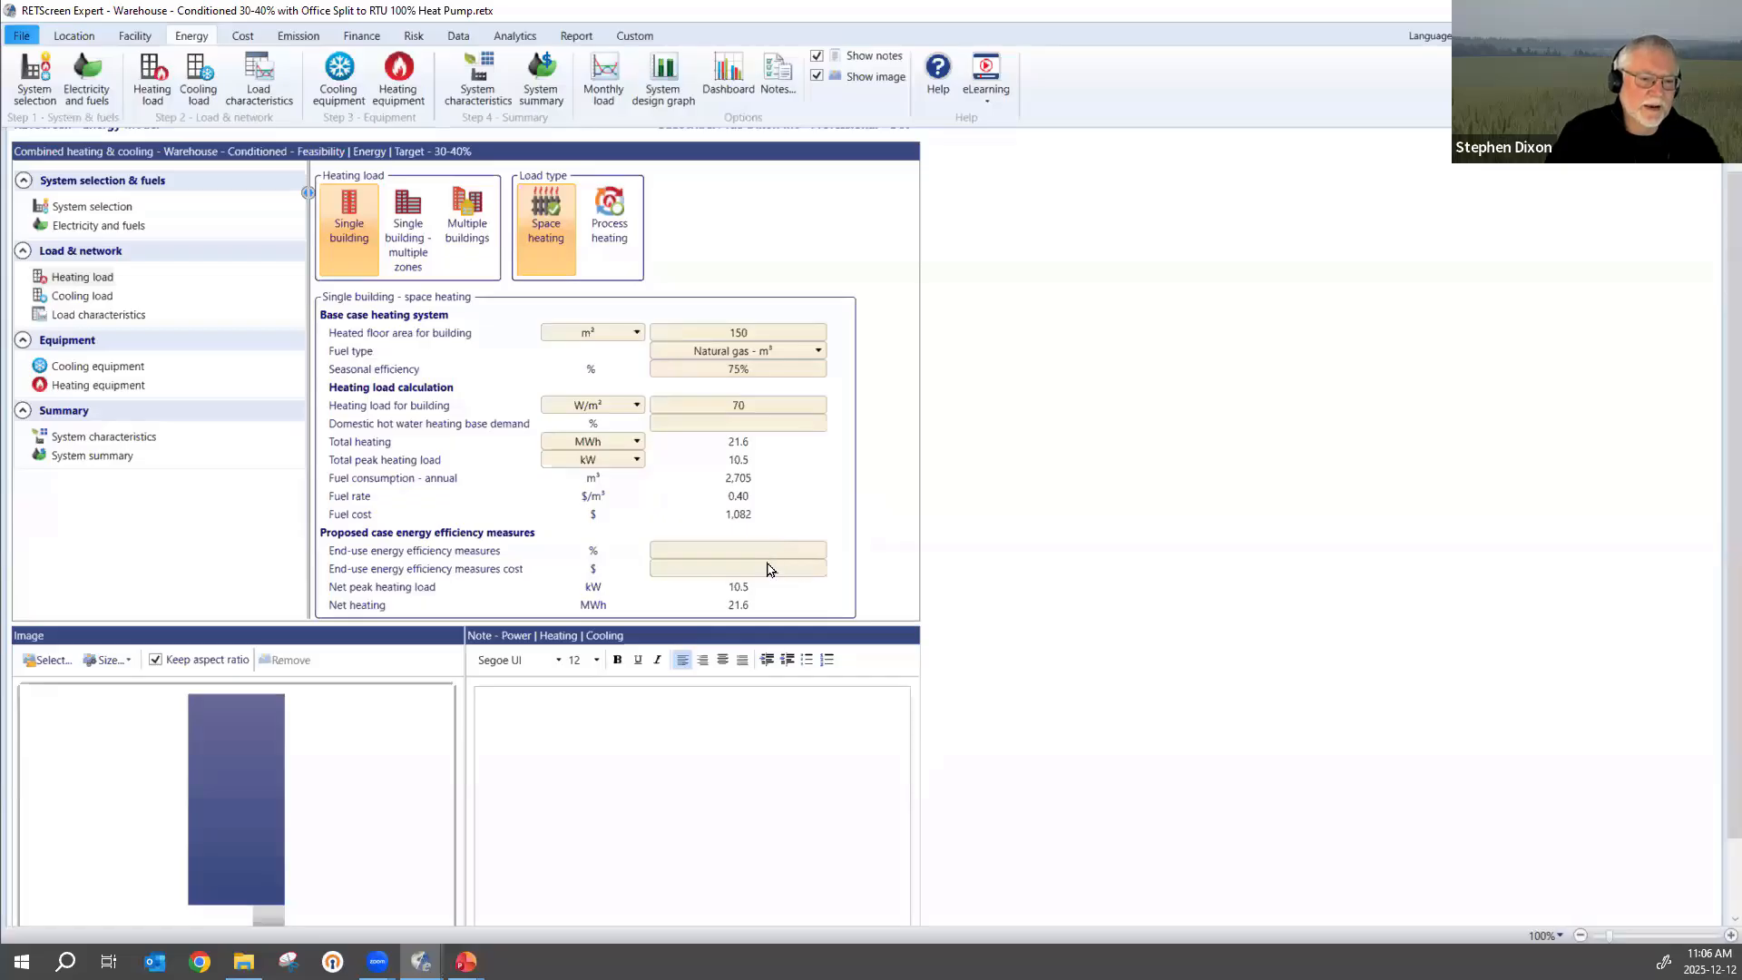
click(767, 545)
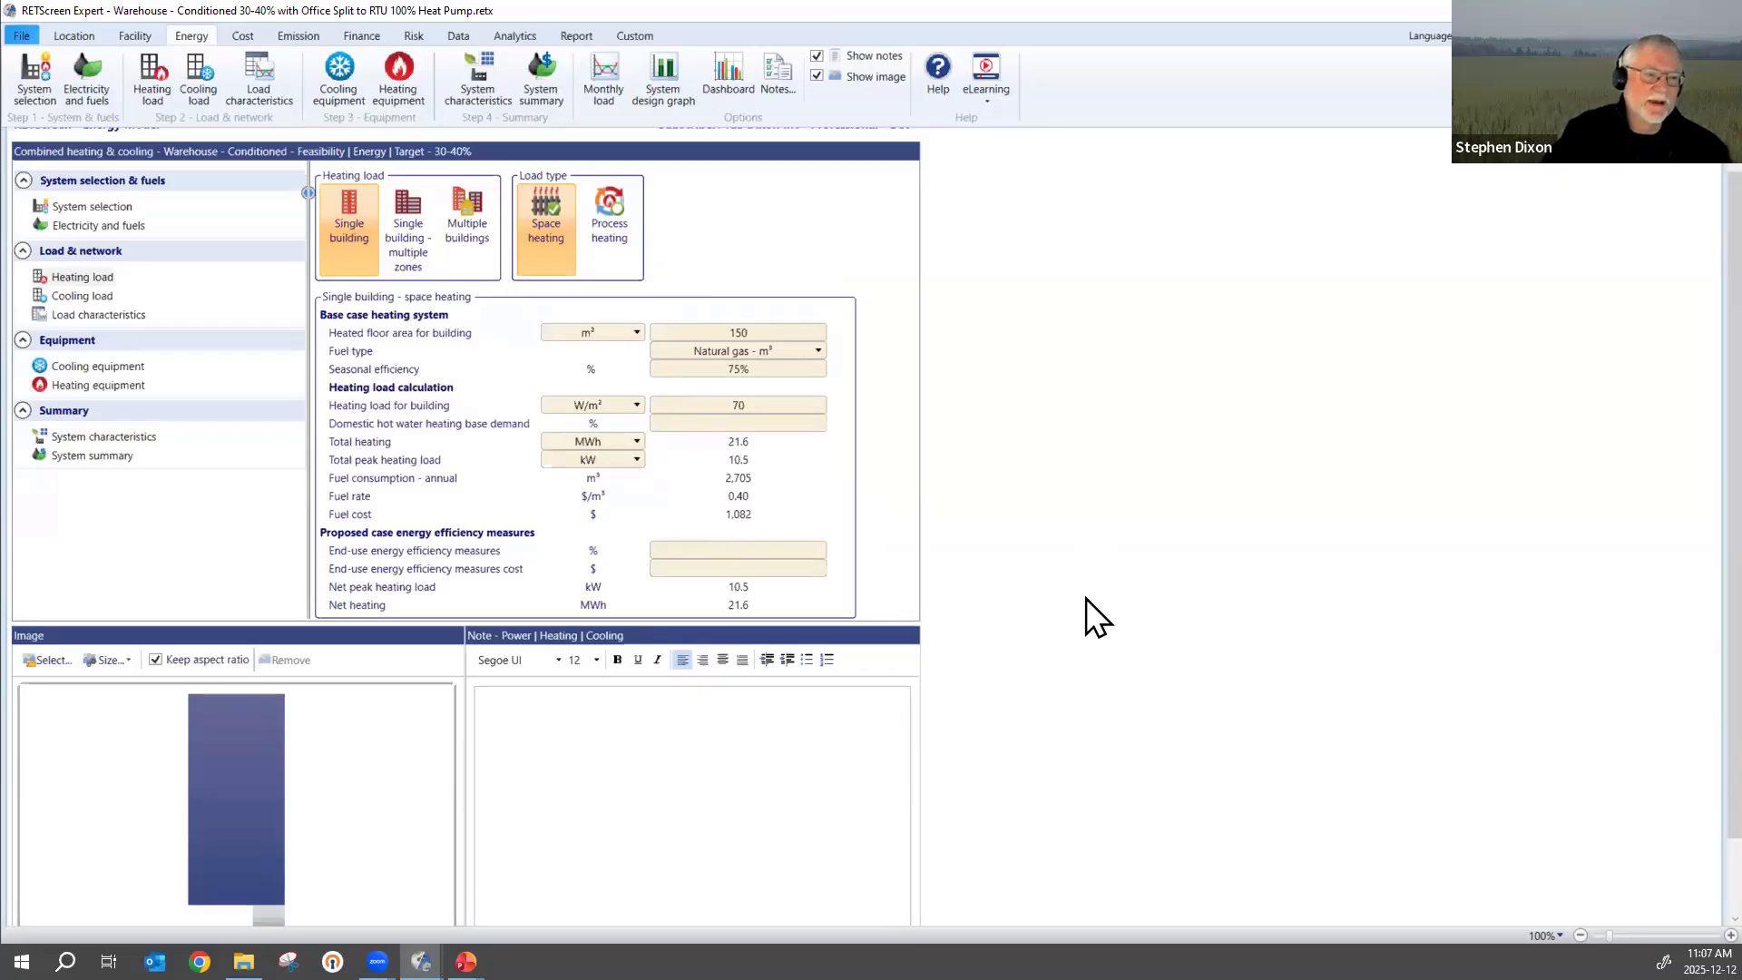
Try the heating load as single building with multiple zones, then multiple buildings with process heating, and return to single building with space heating only.
click(402, 214)
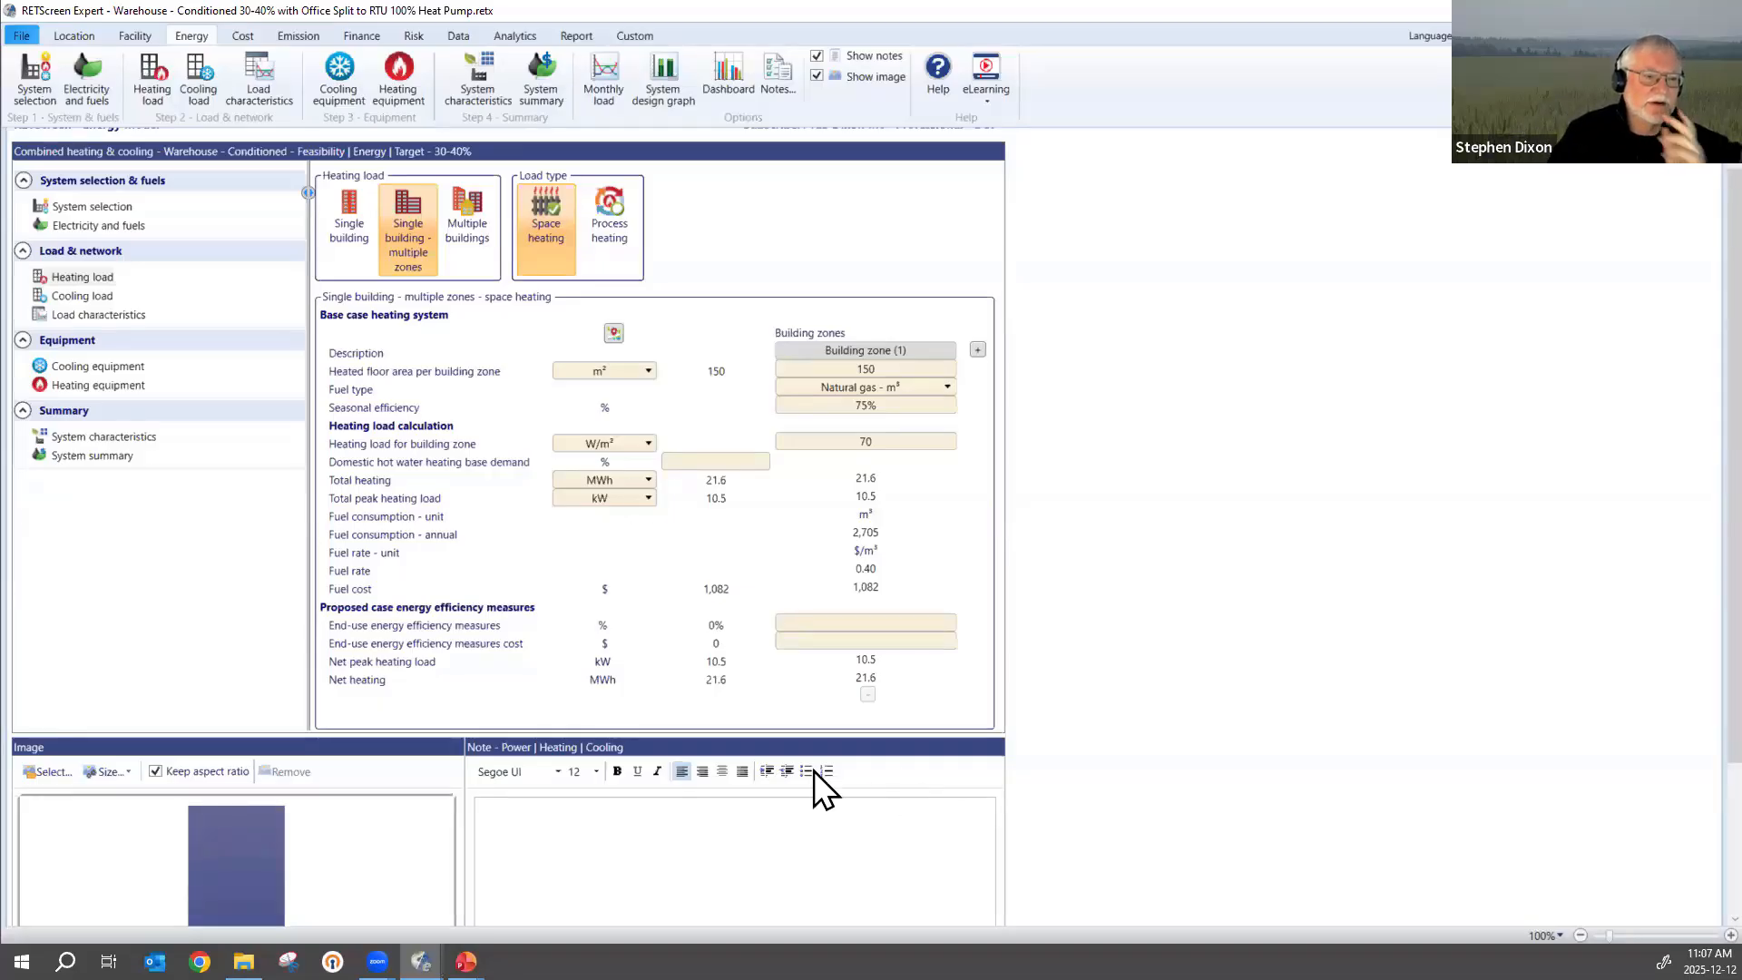
click(472, 238)
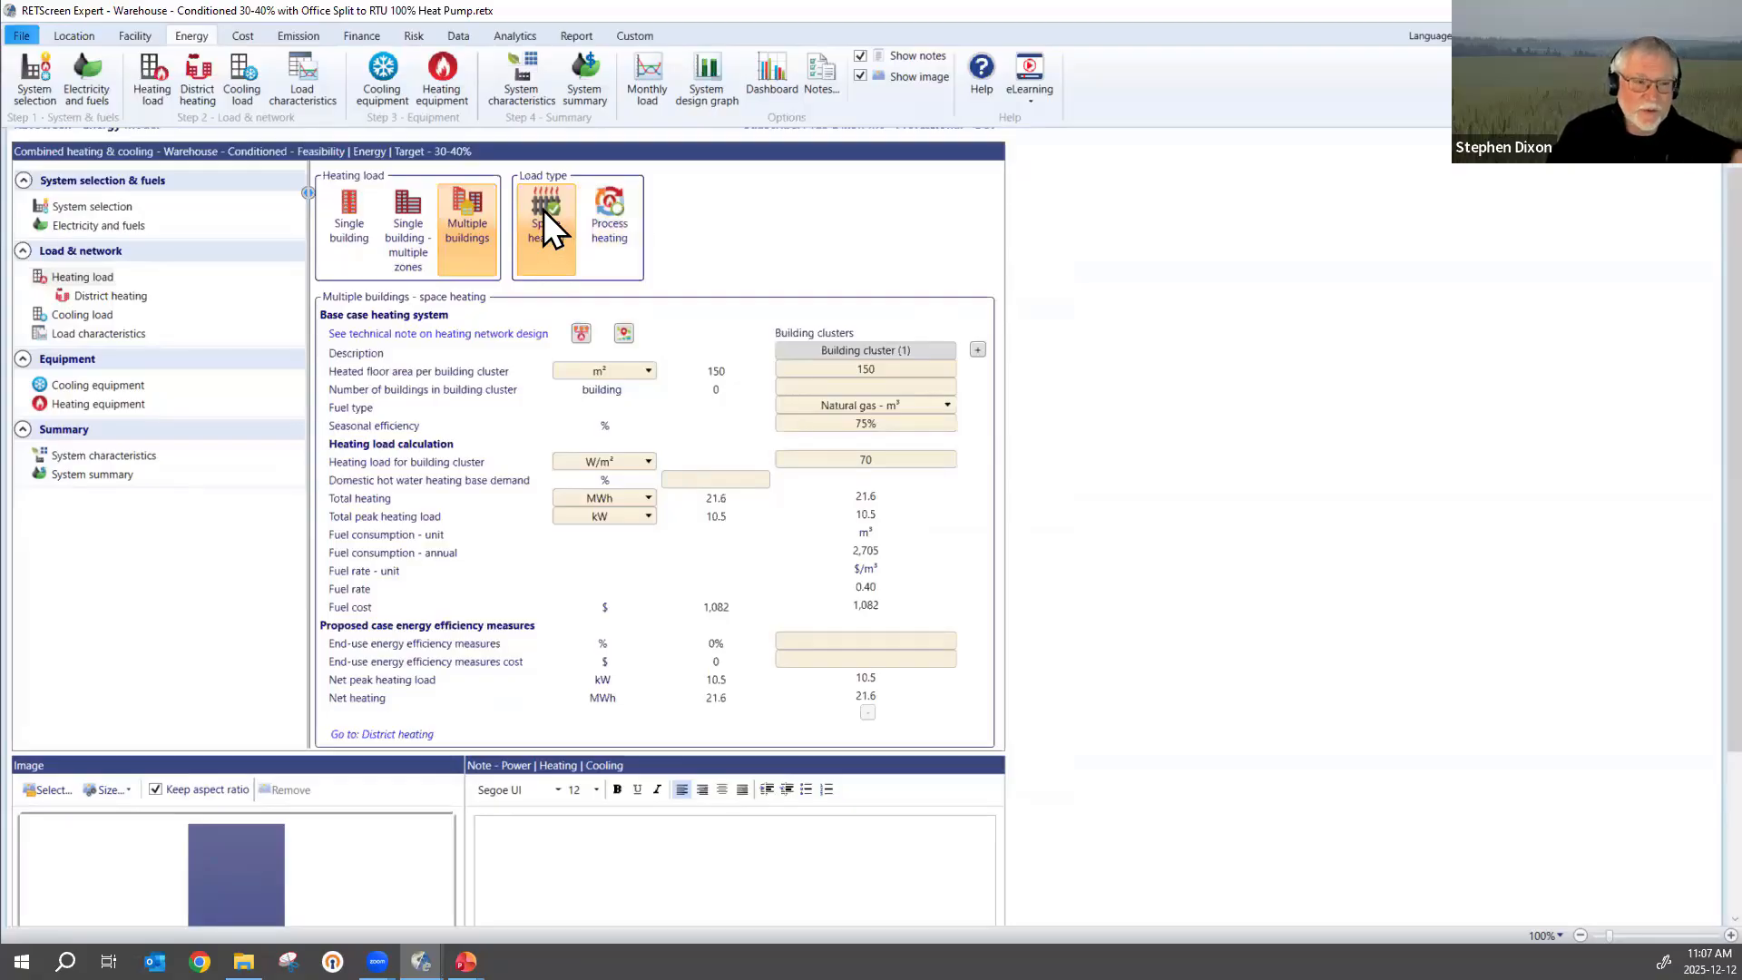
click(615, 209)
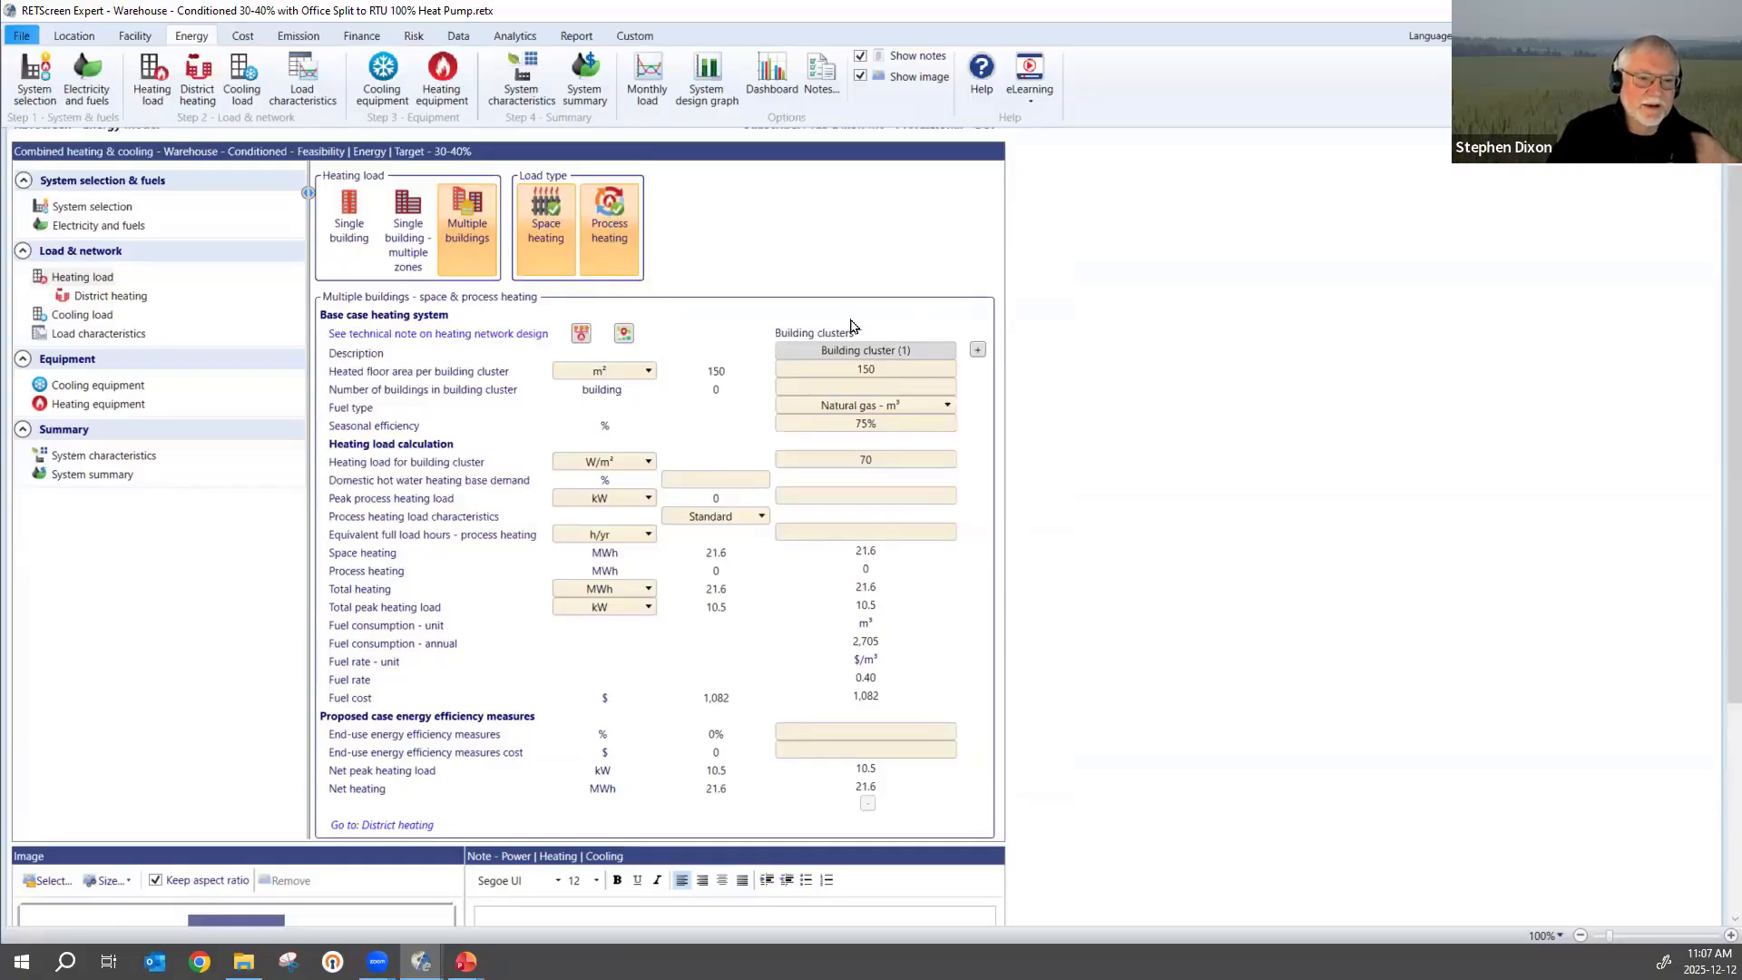
click(343, 210)
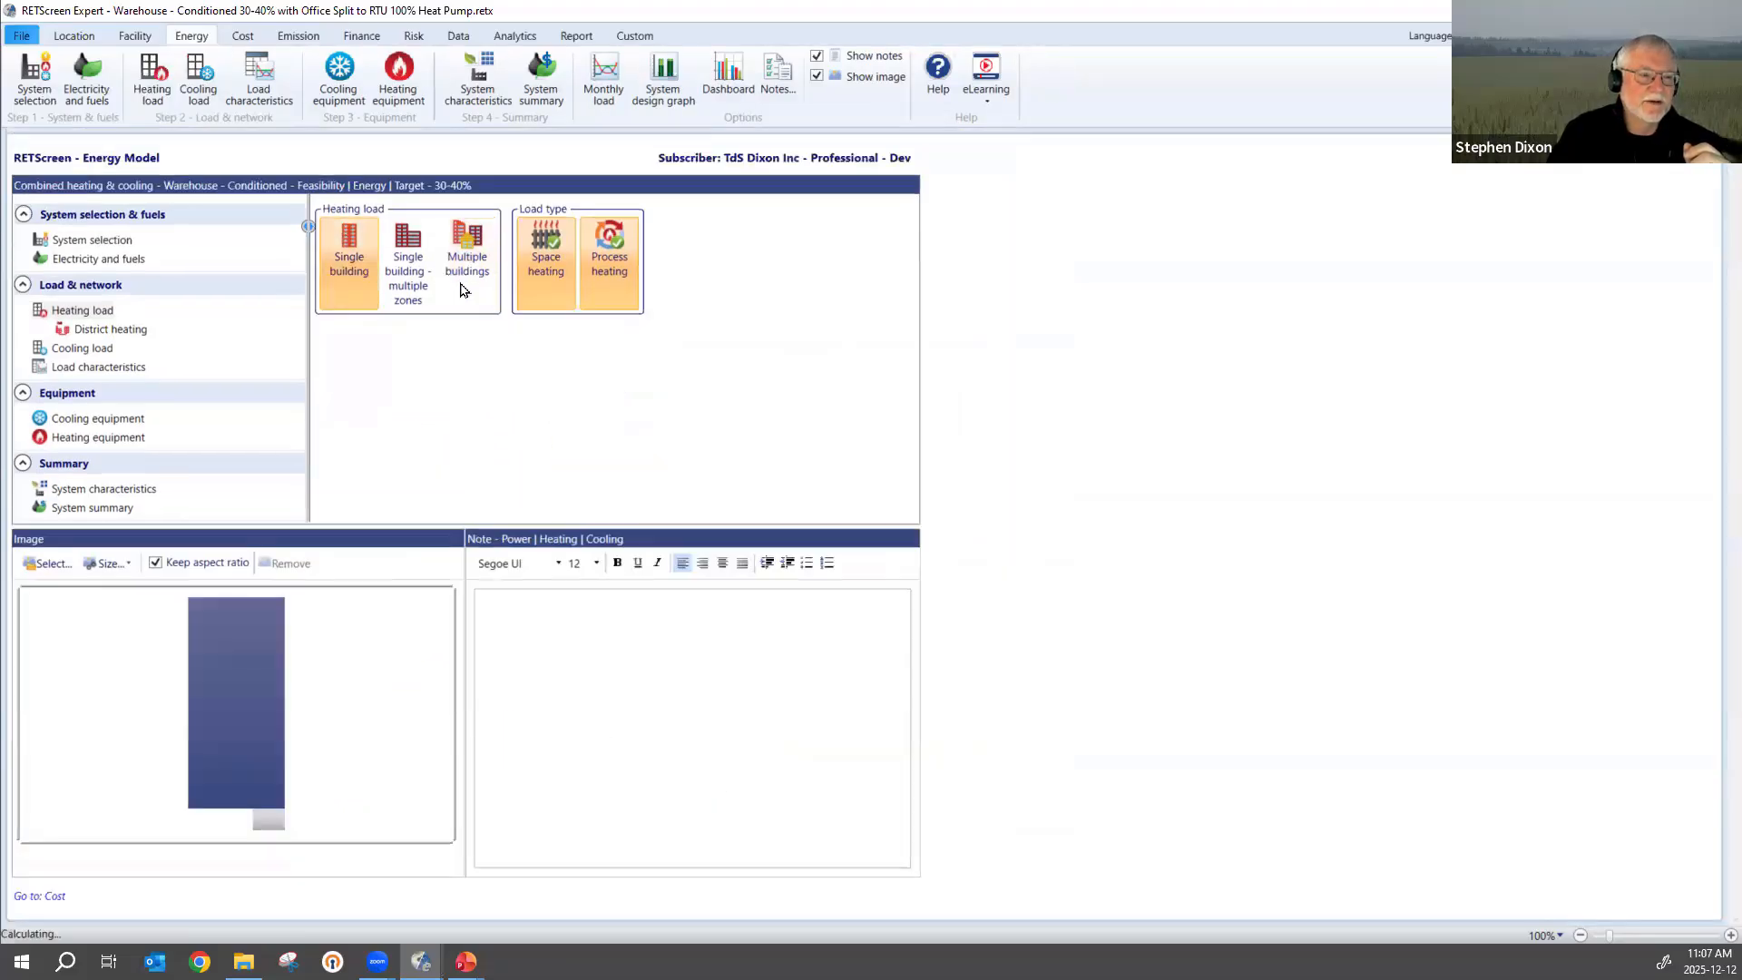
click(611, 211)
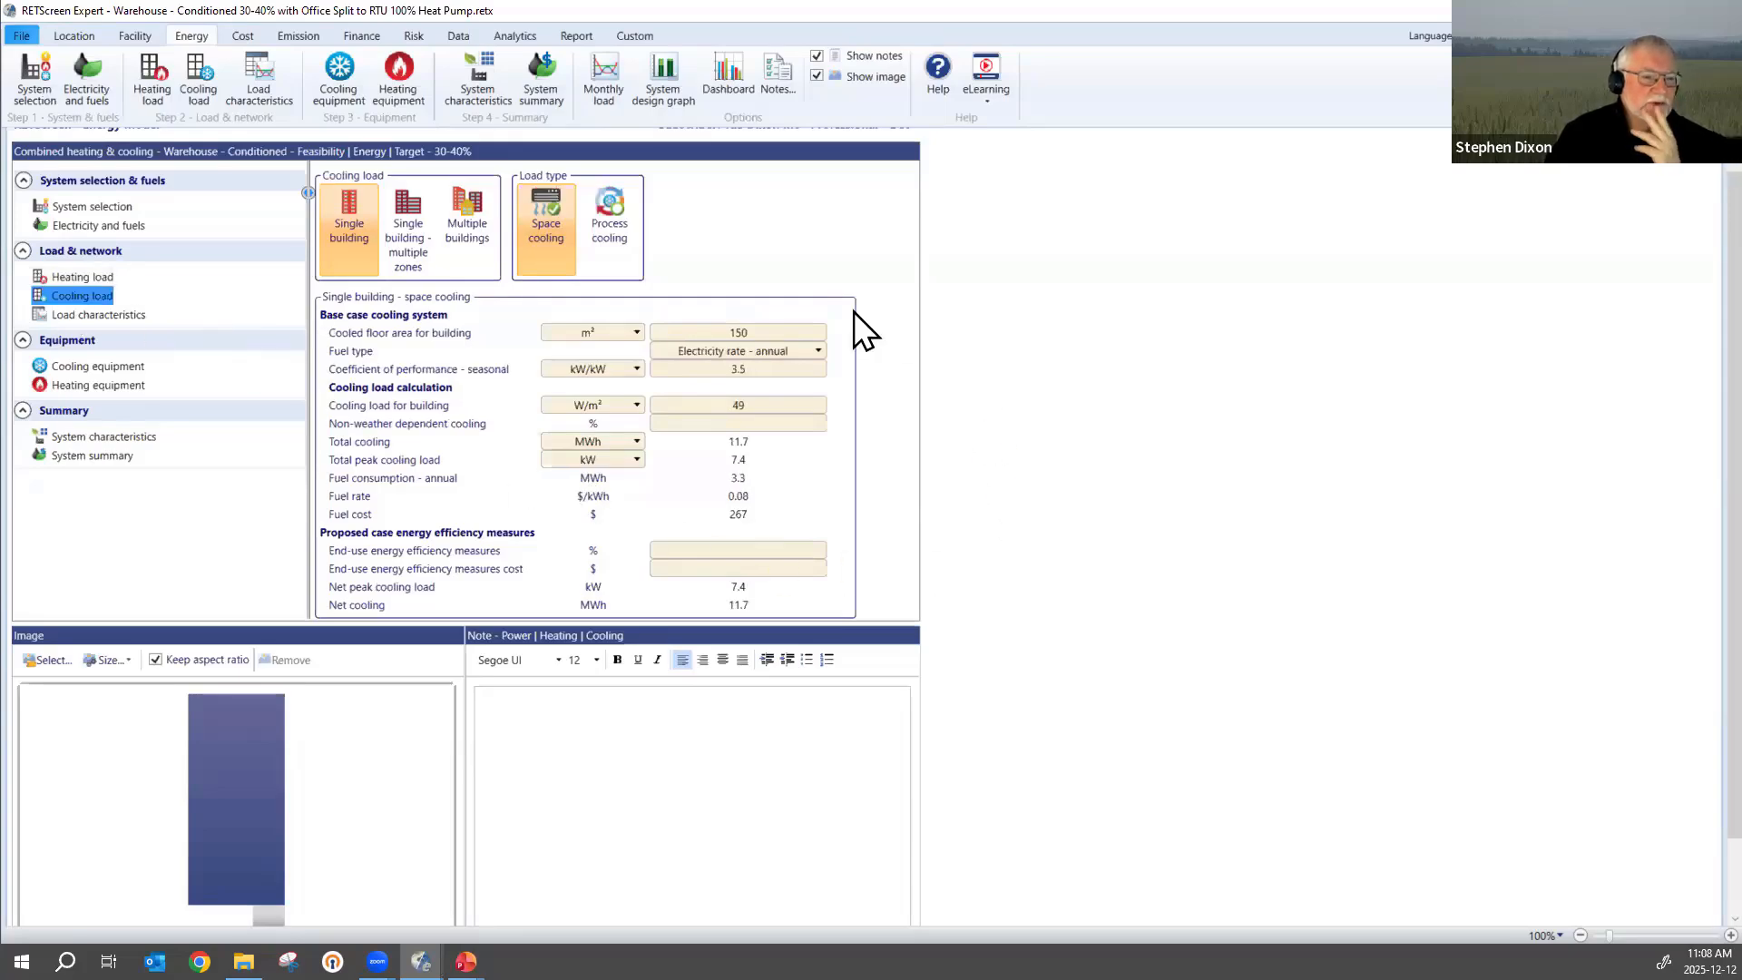
Open the help on cooling load for building, enlarge its Building Cooling Load Chart to examine the insulation curves, and leave the help window.
click(761, 404)
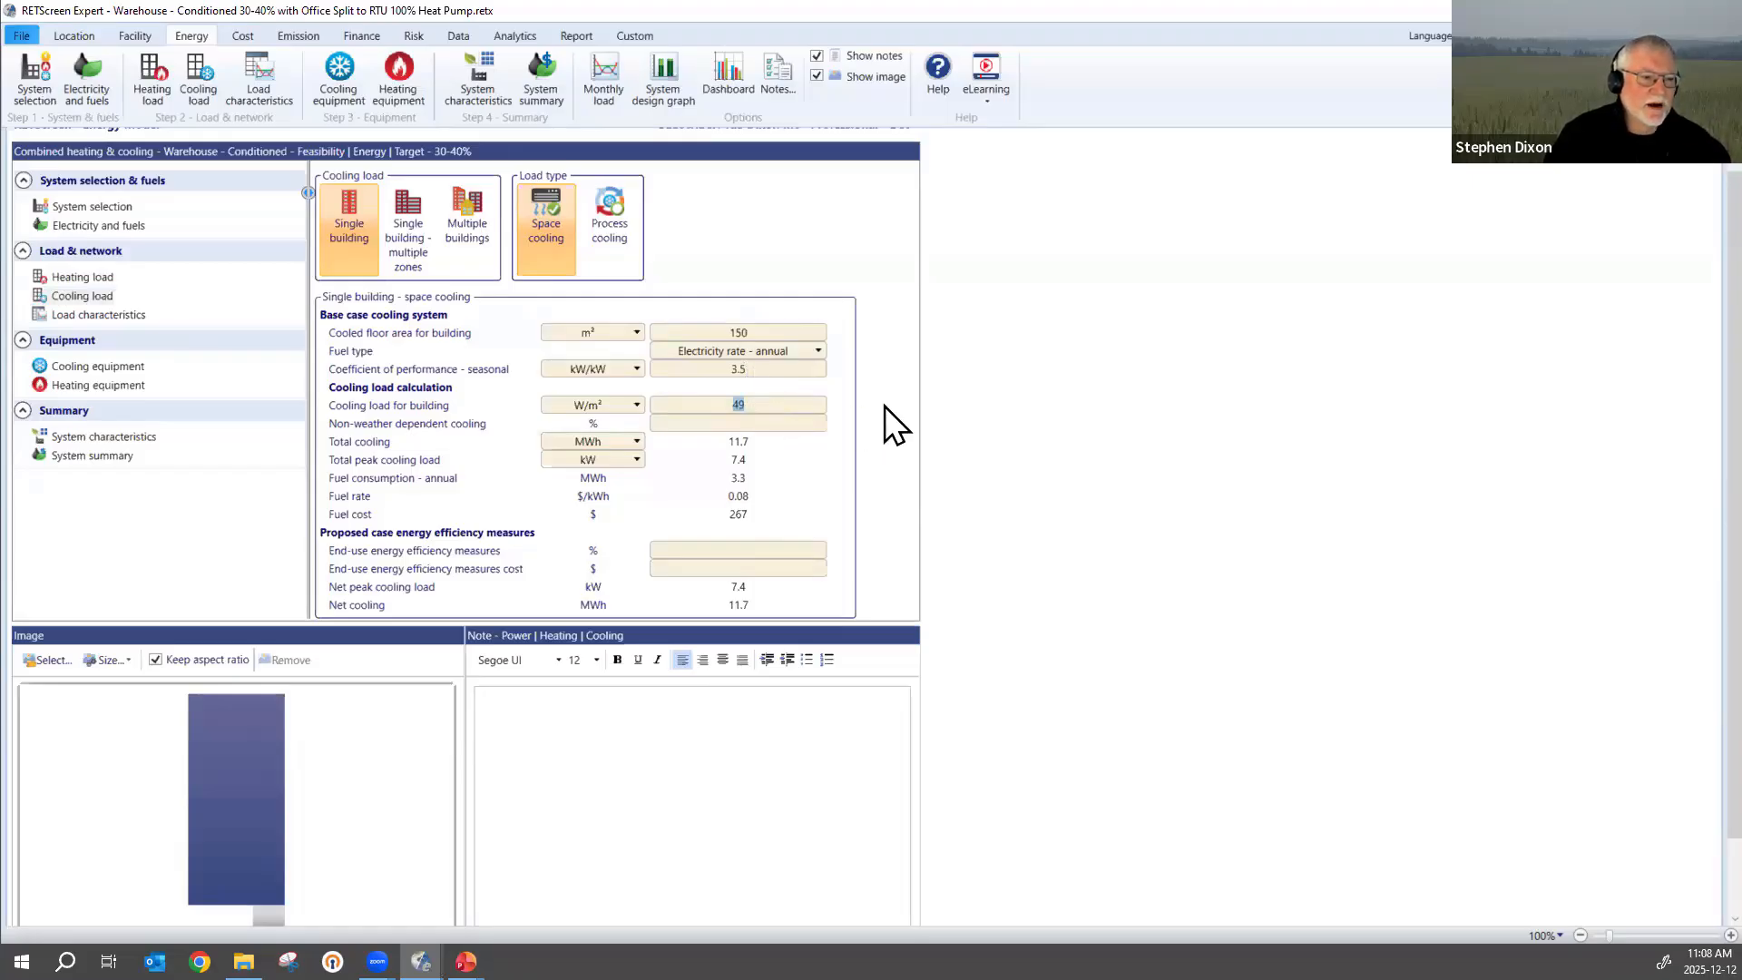
click(884, 406)
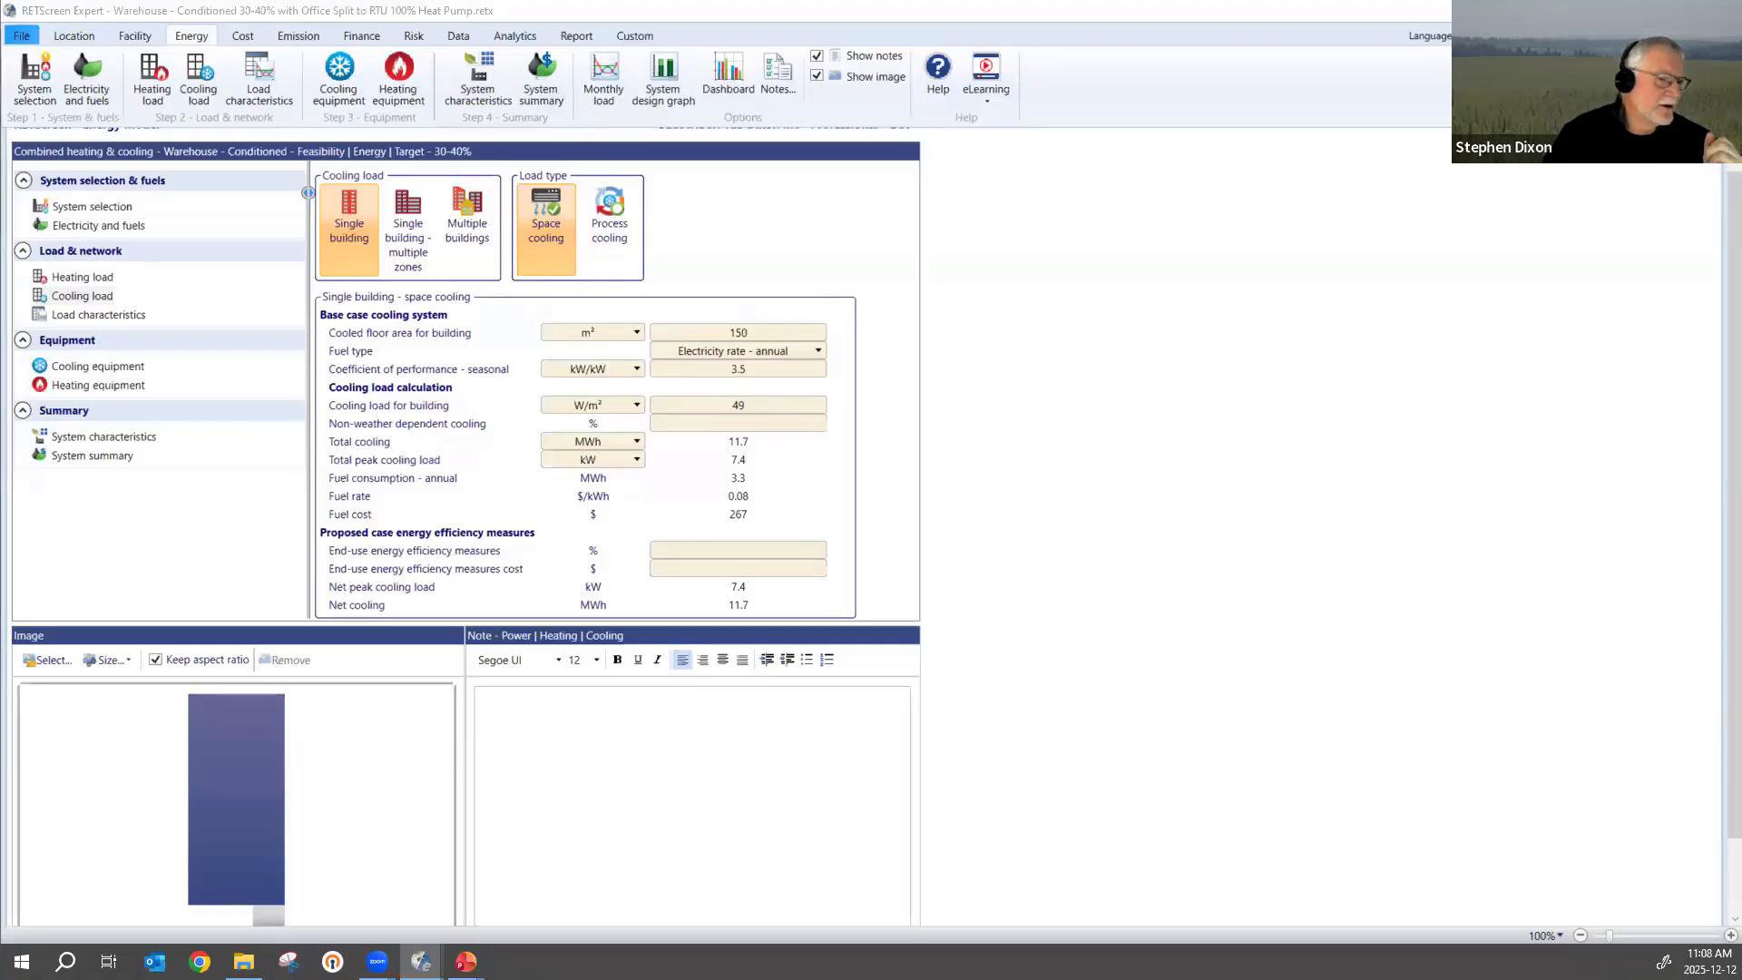
click(1068, 396)
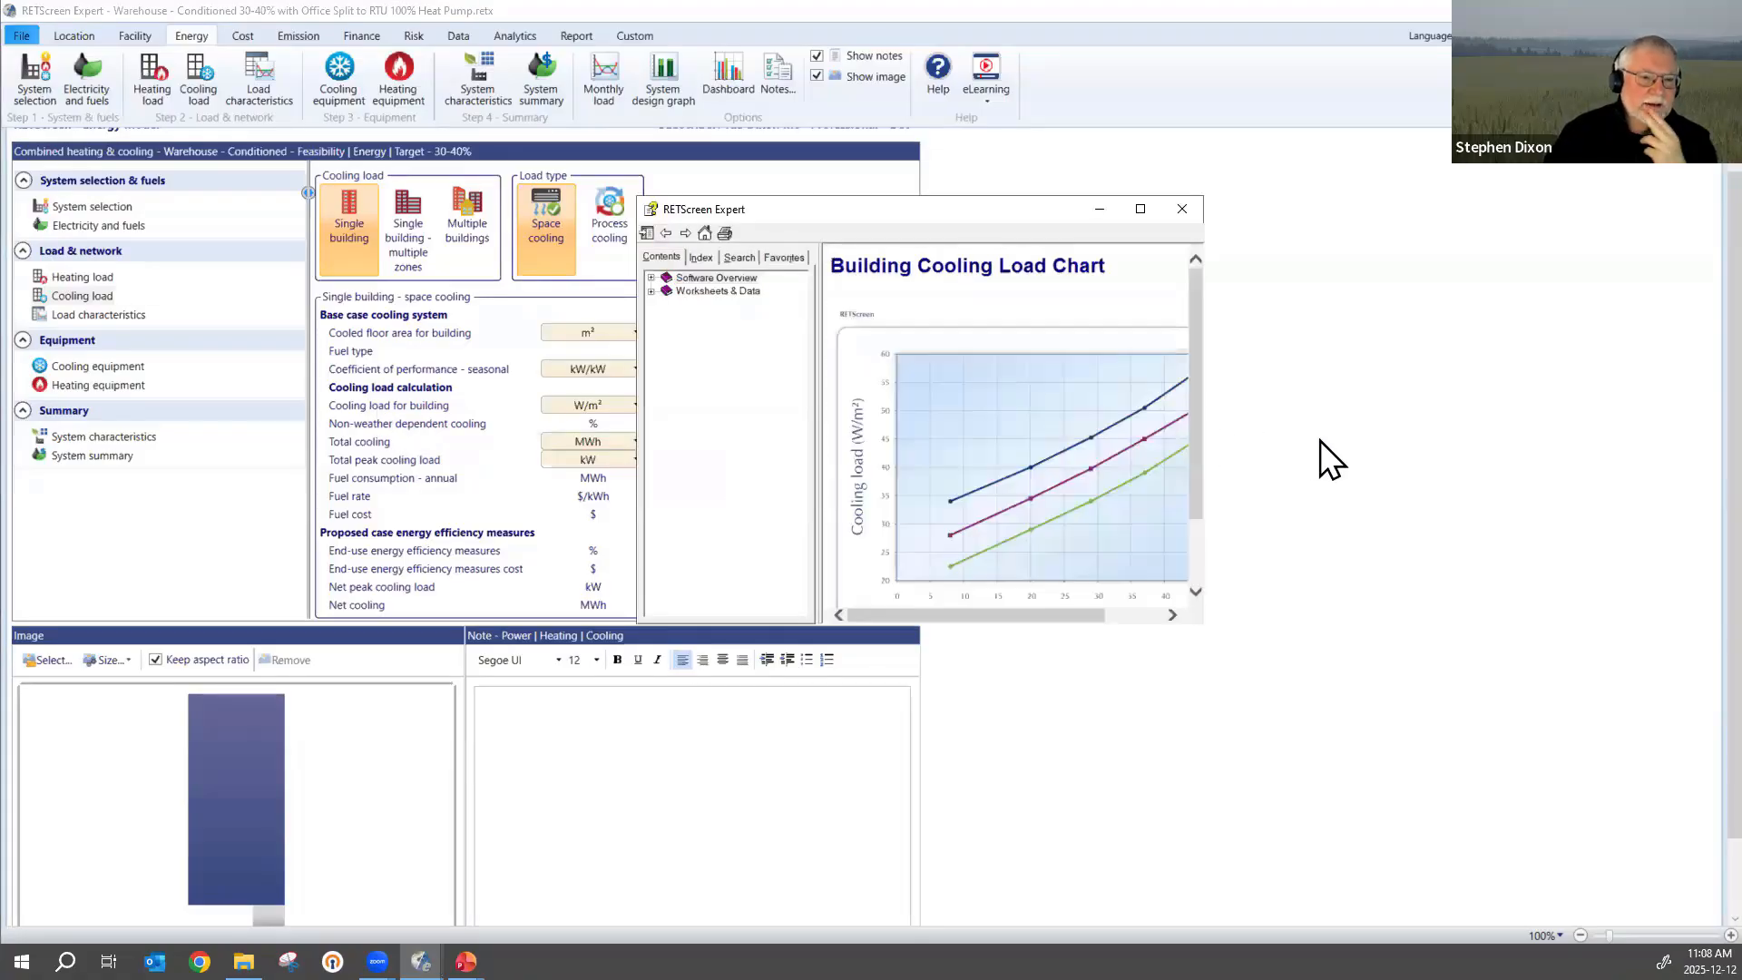
click(1139, 209)
scroll(748, 688, up, 4)
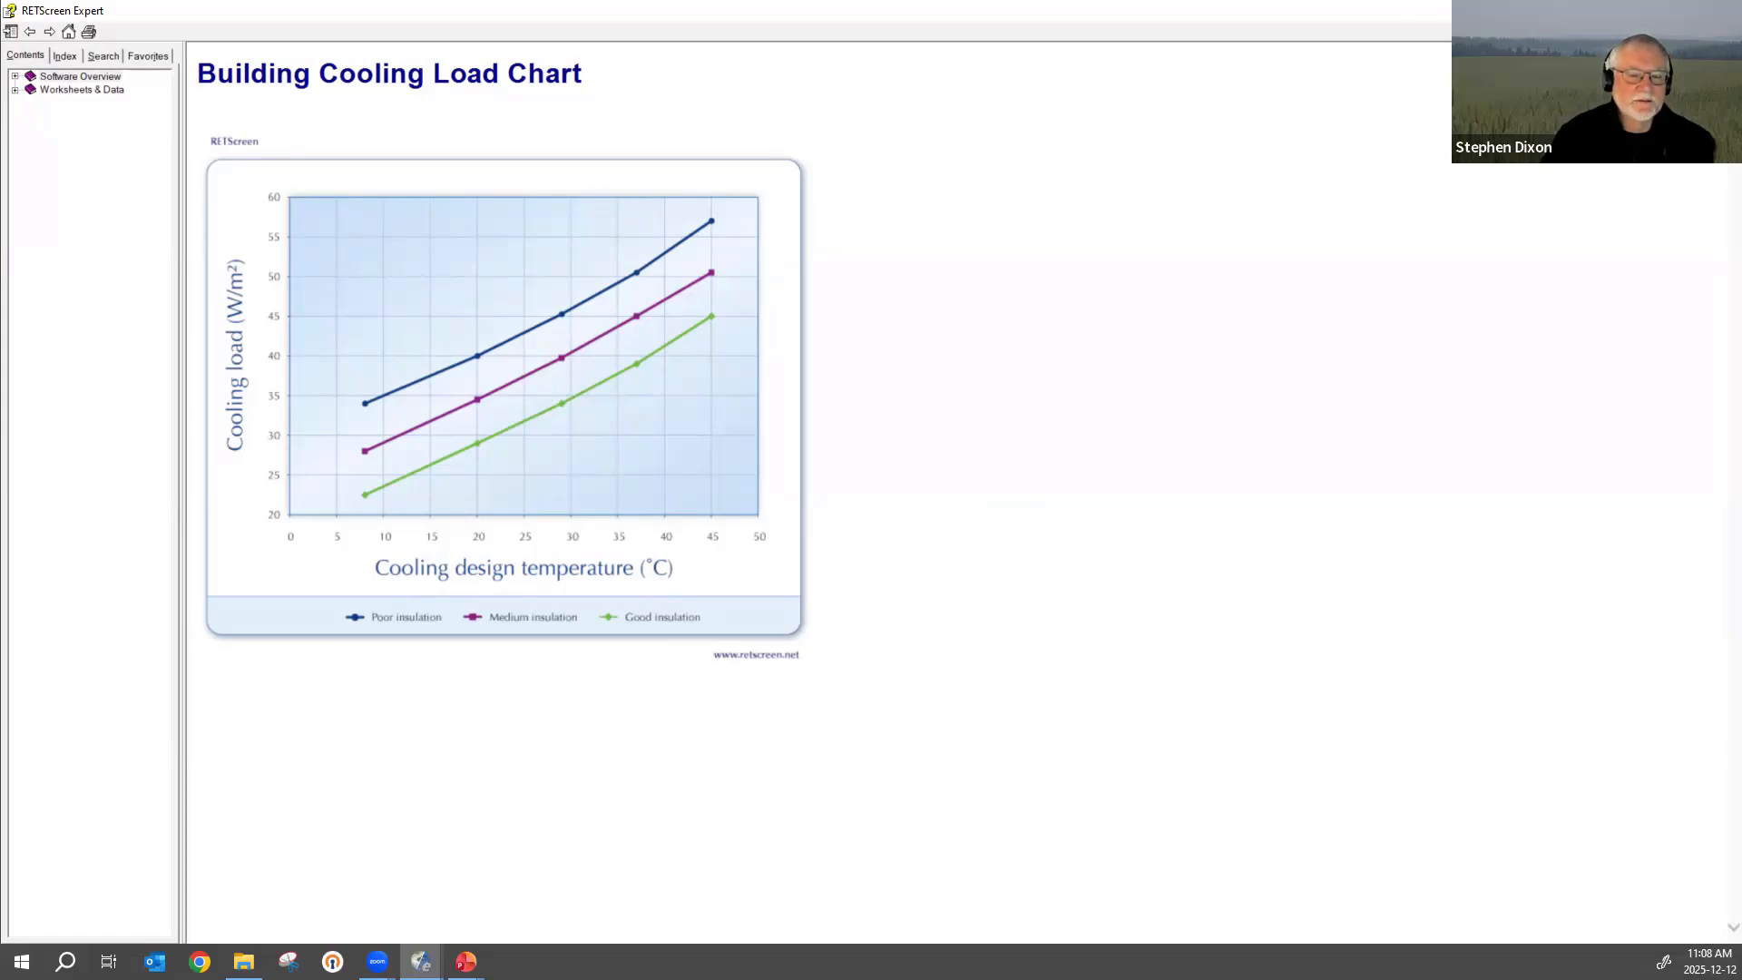
click(1720, 11)
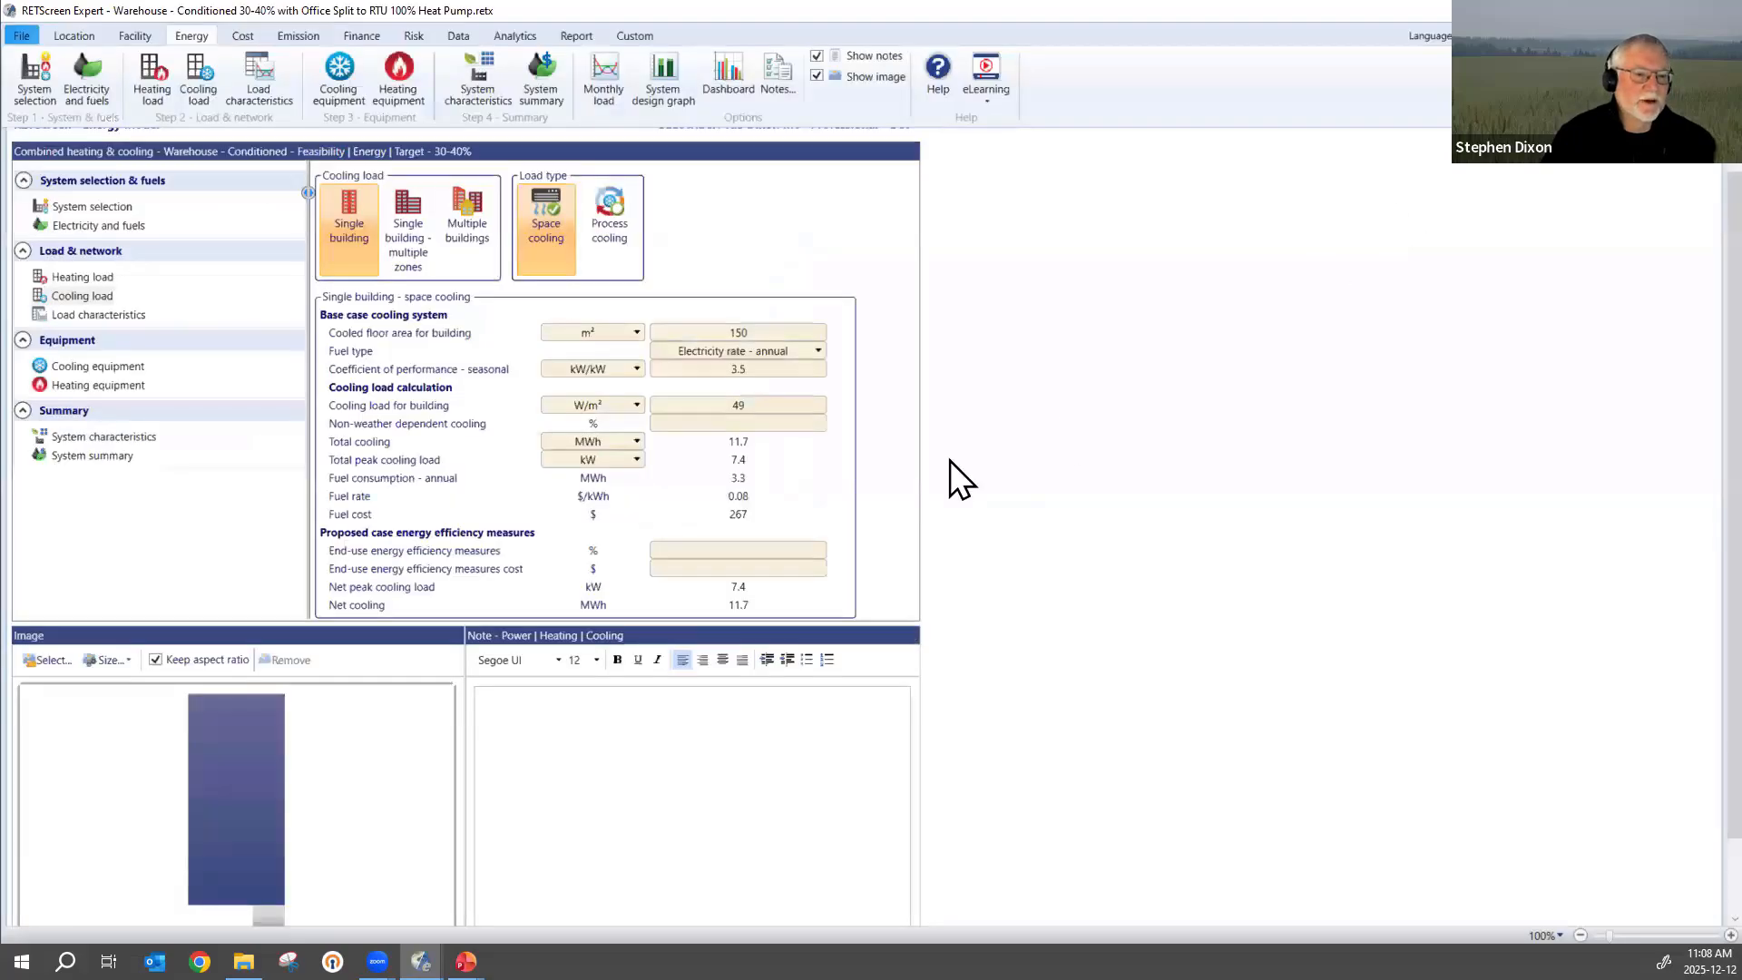
Check the site's cooling design temperature on the location page and compare it against the Building Cooling Load Chart in the cooling load help.
click(770, 405)
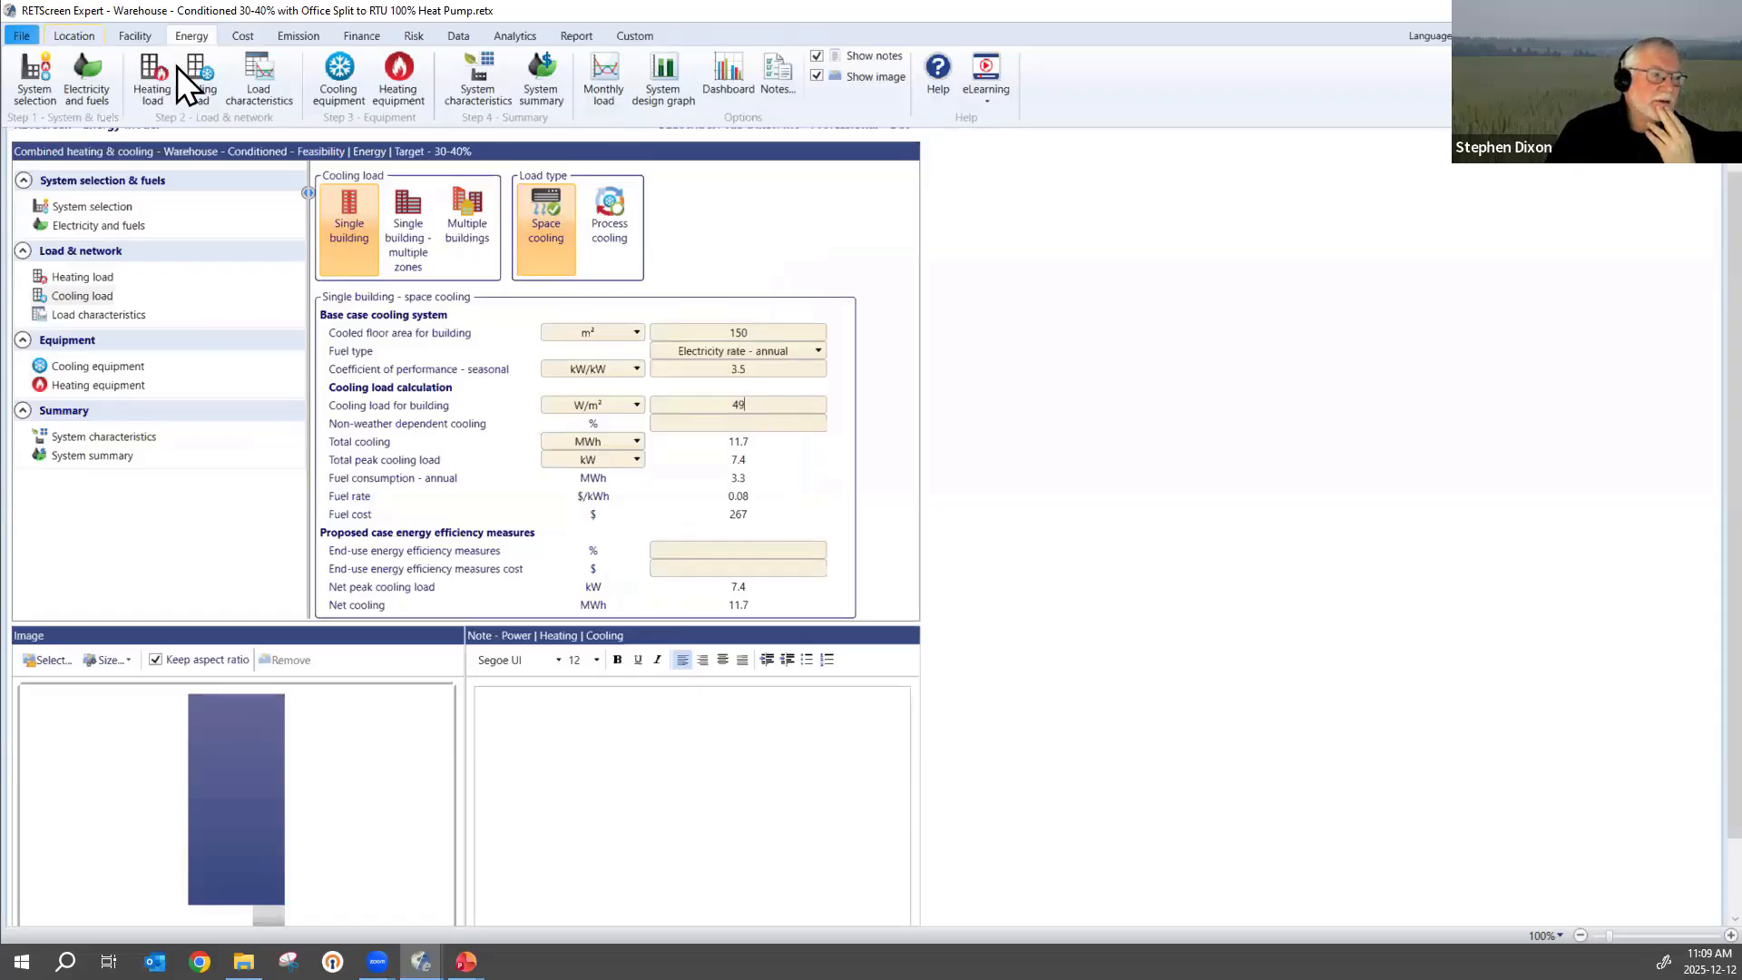
click(77, 37)
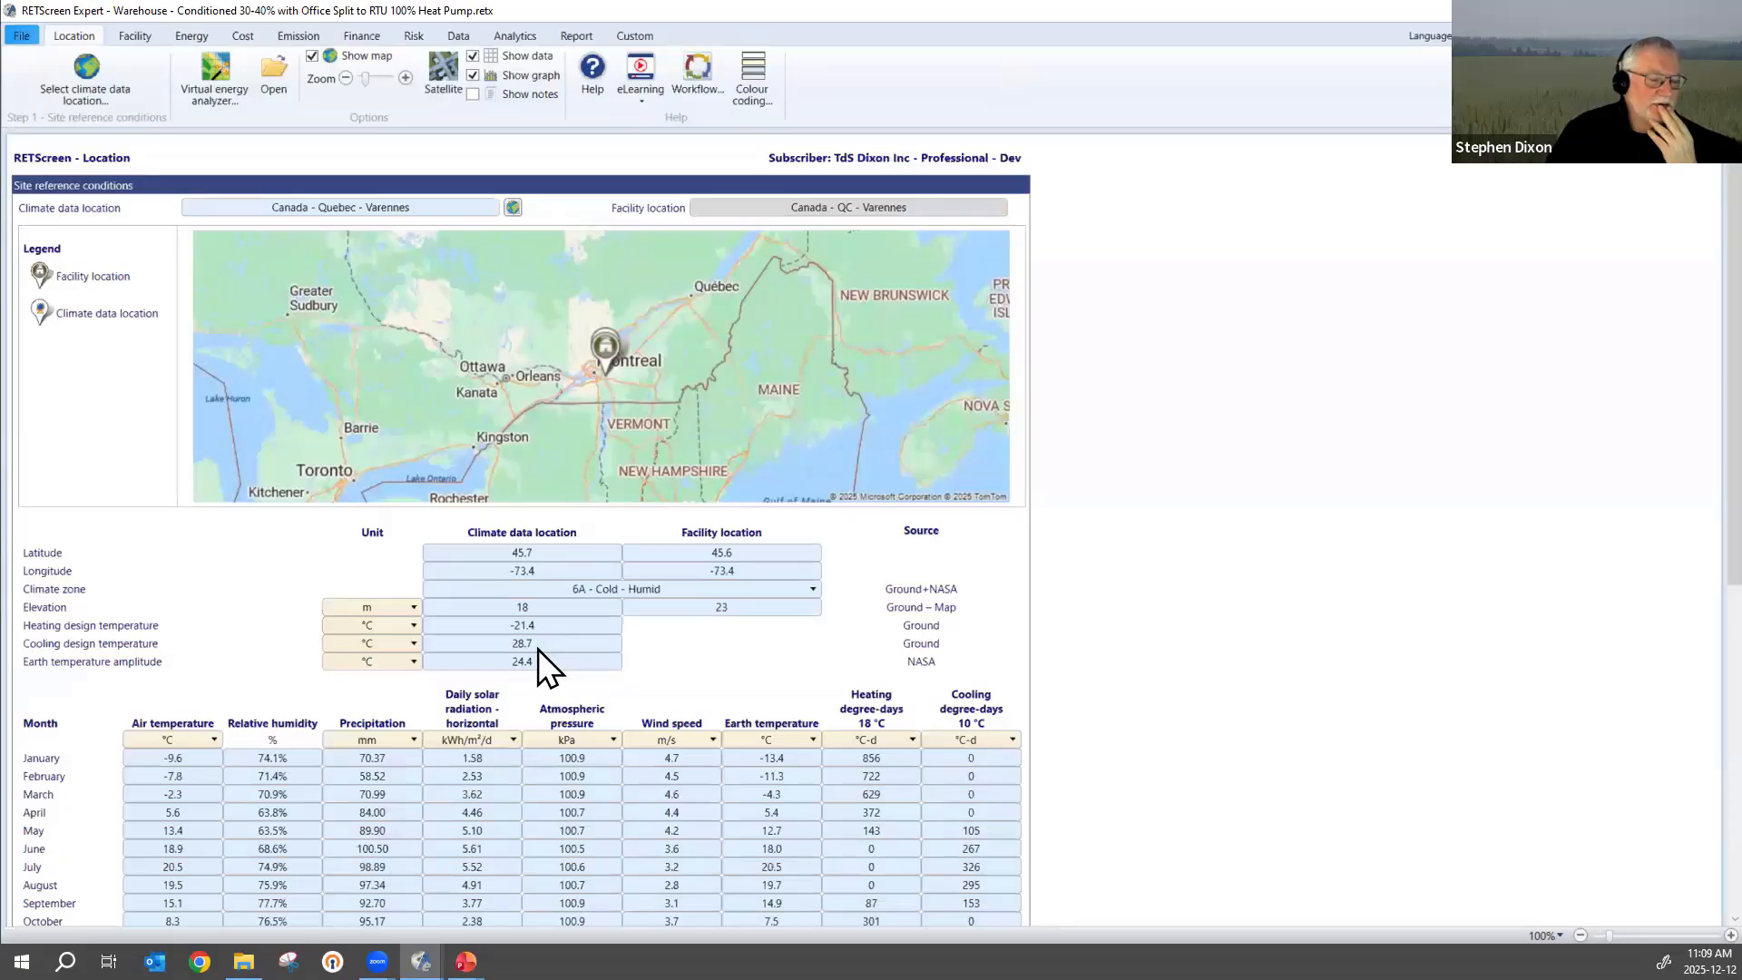
click(191, 36)
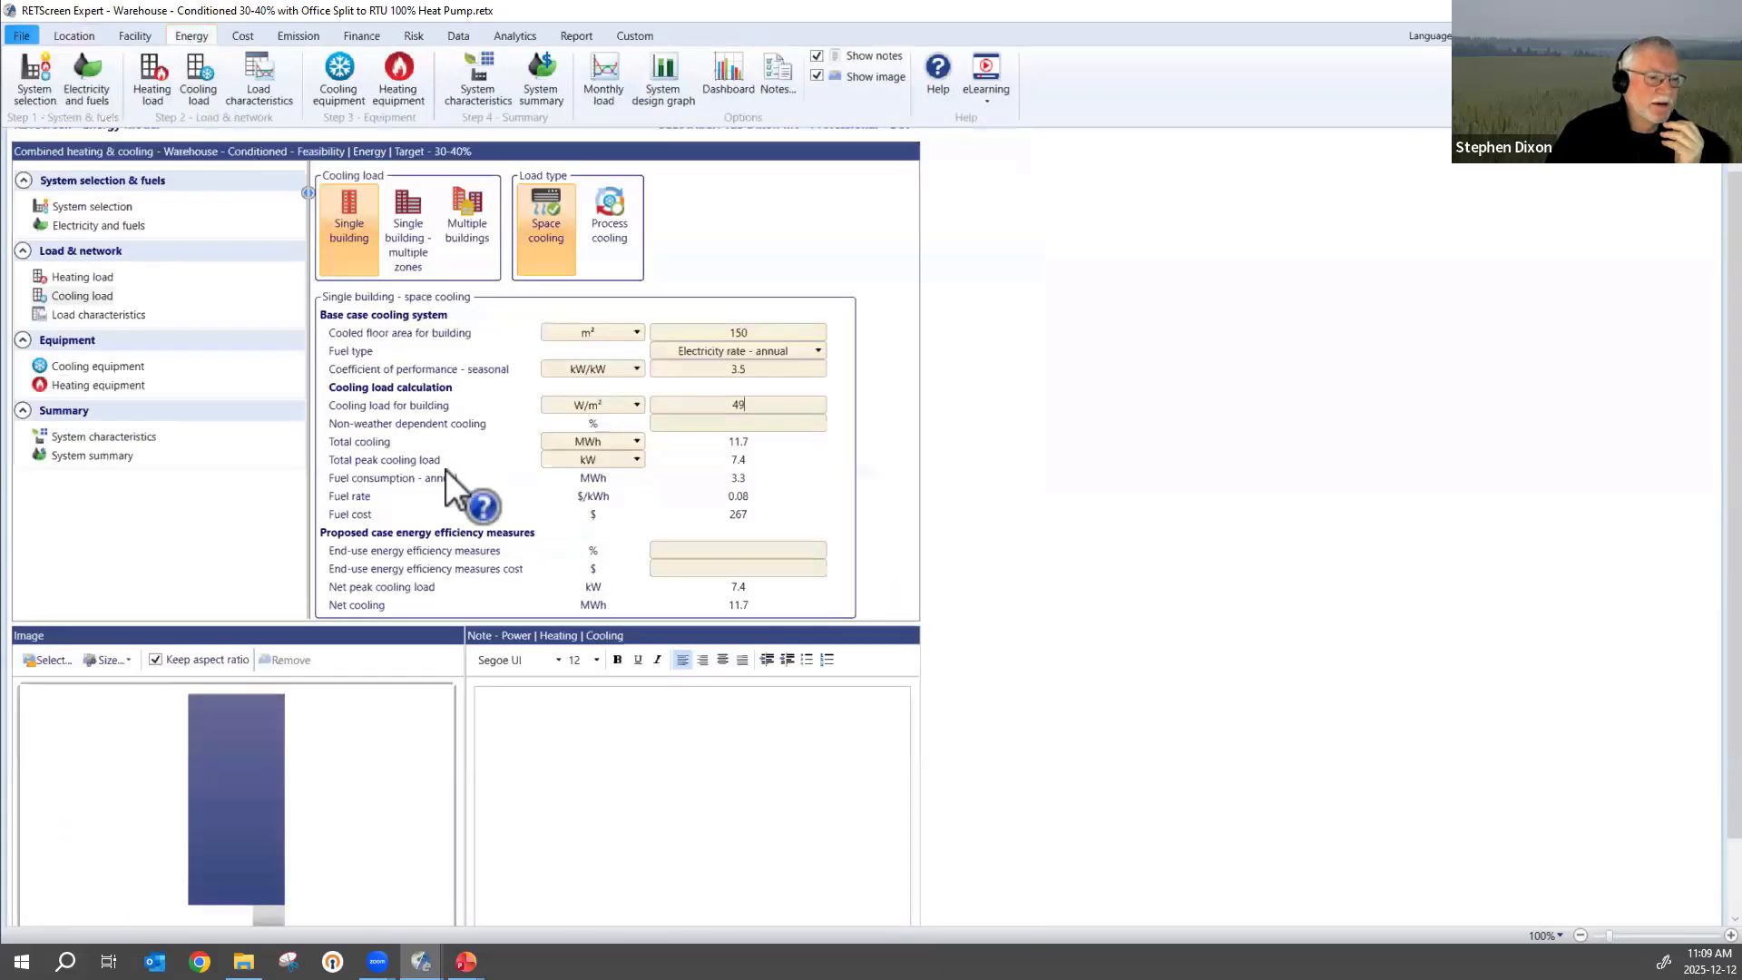
click(373, 405)
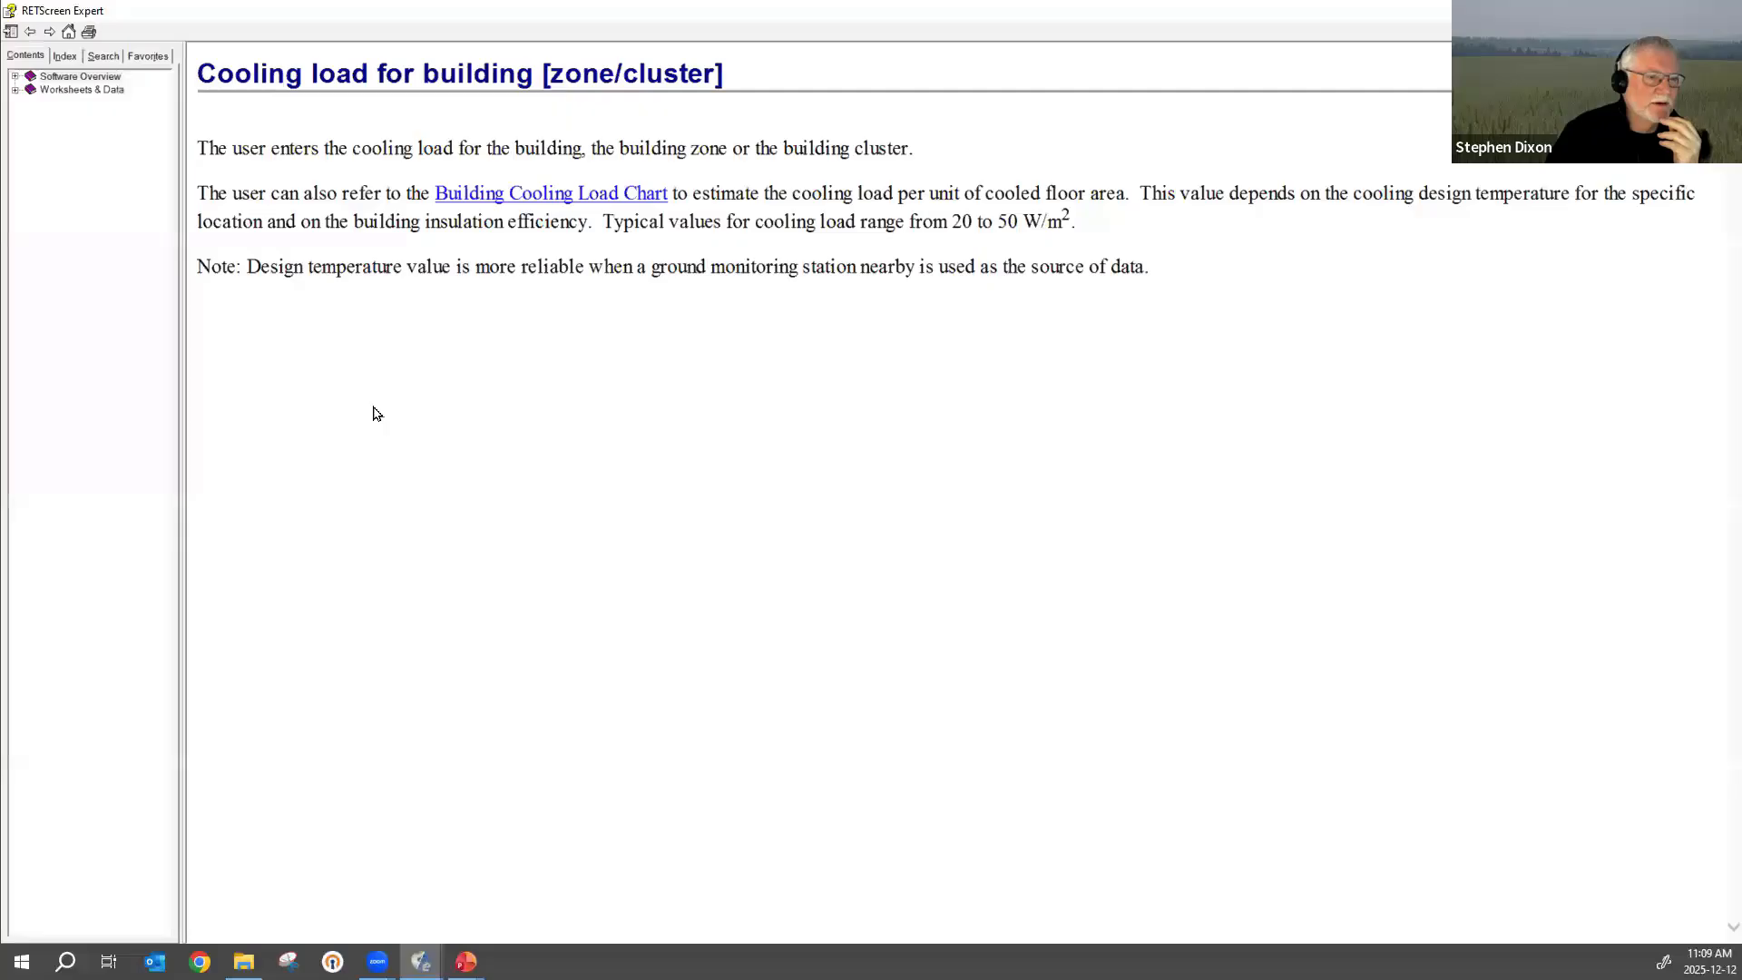
click(536, 194)
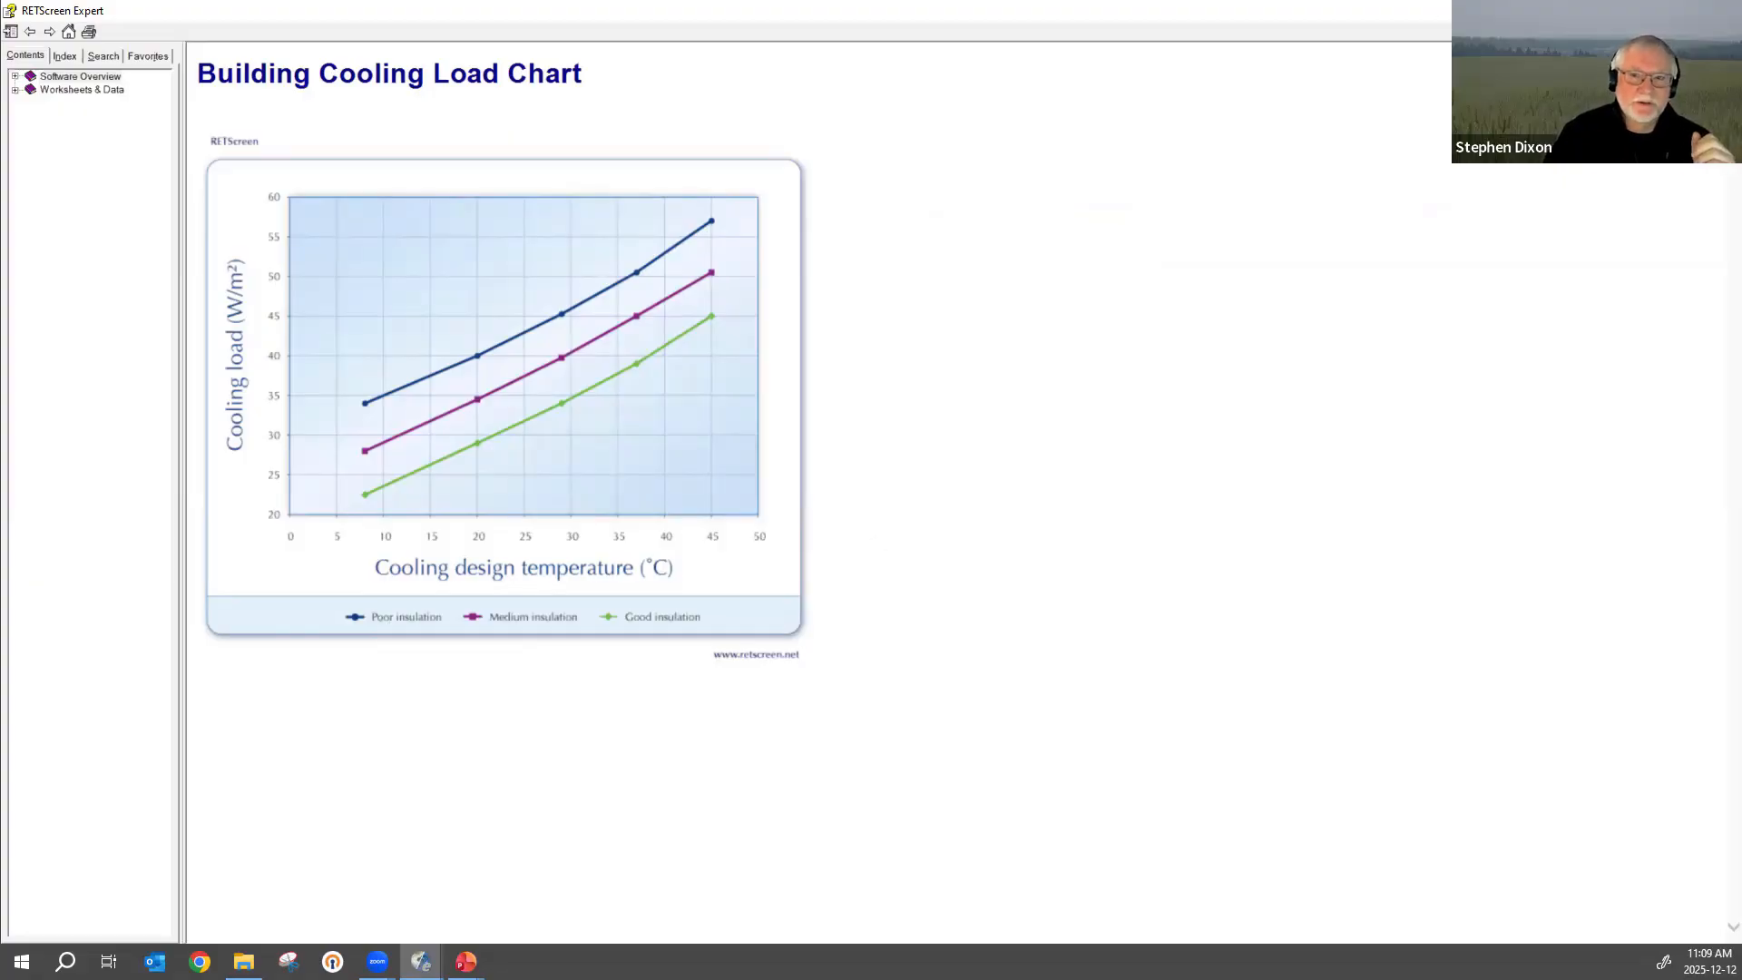
click(1720, 11)
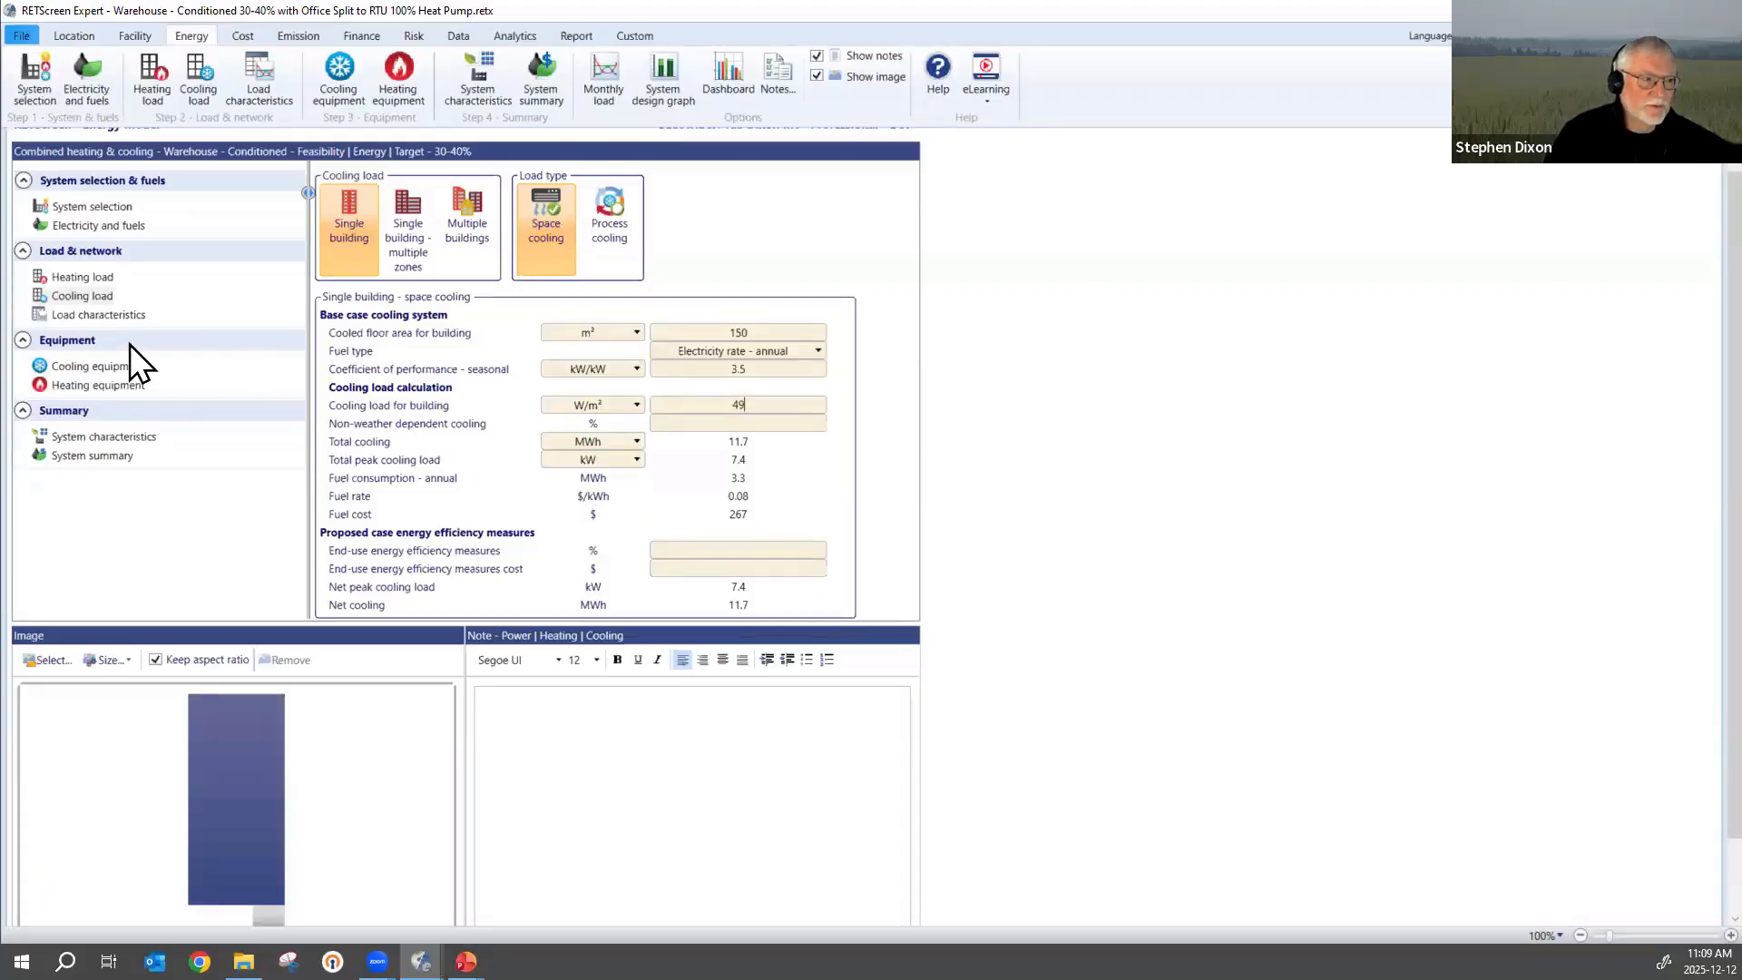
Review the monthly load characteristics, switching the proposed case system peak load unit to million Btu/h and back to kW.
click(80, 313)
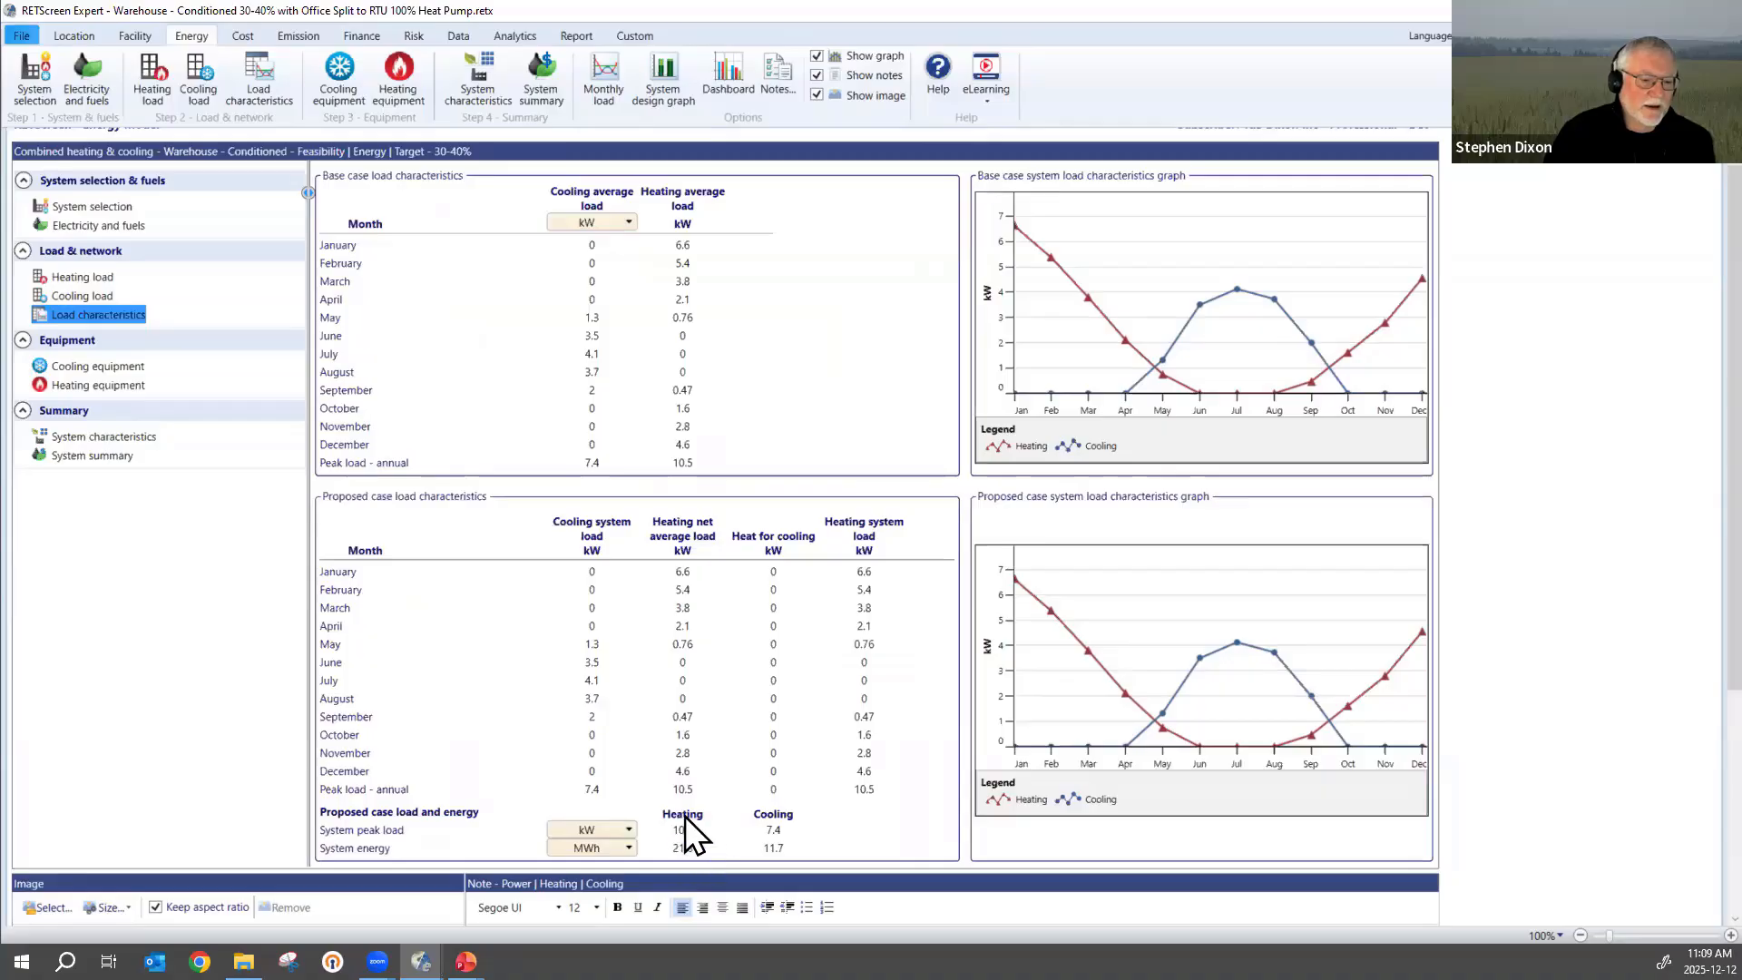
click(628, 831)
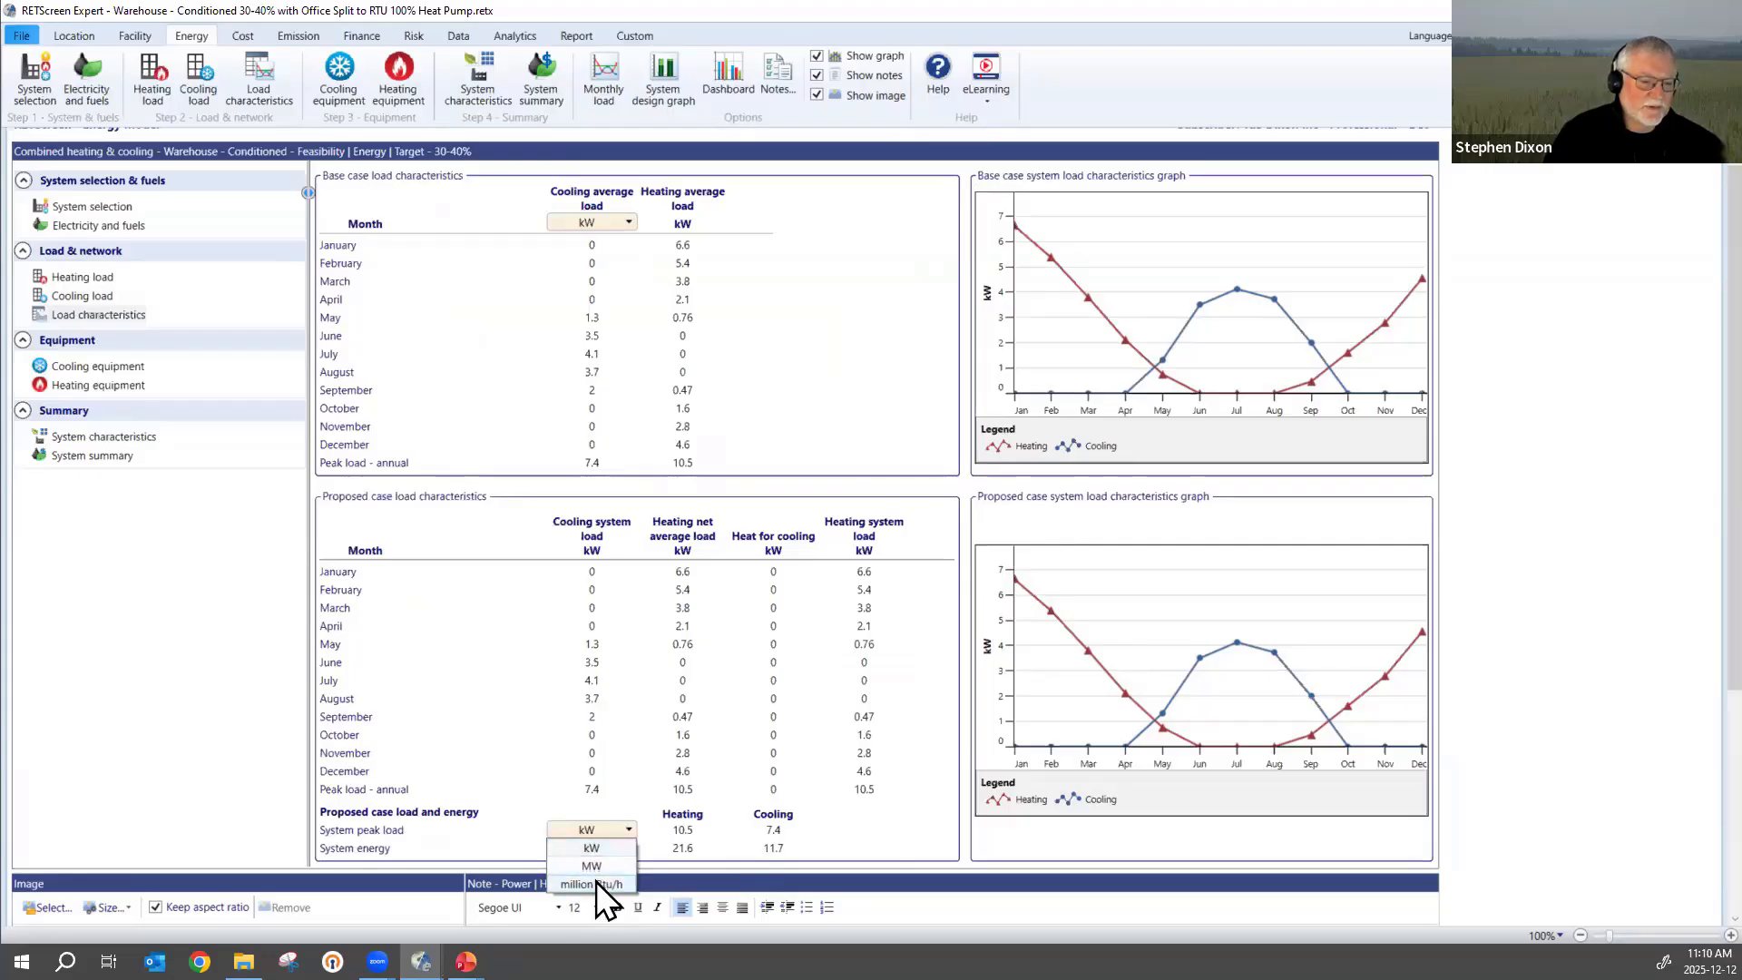
click(596, 882)
click(628, 830)
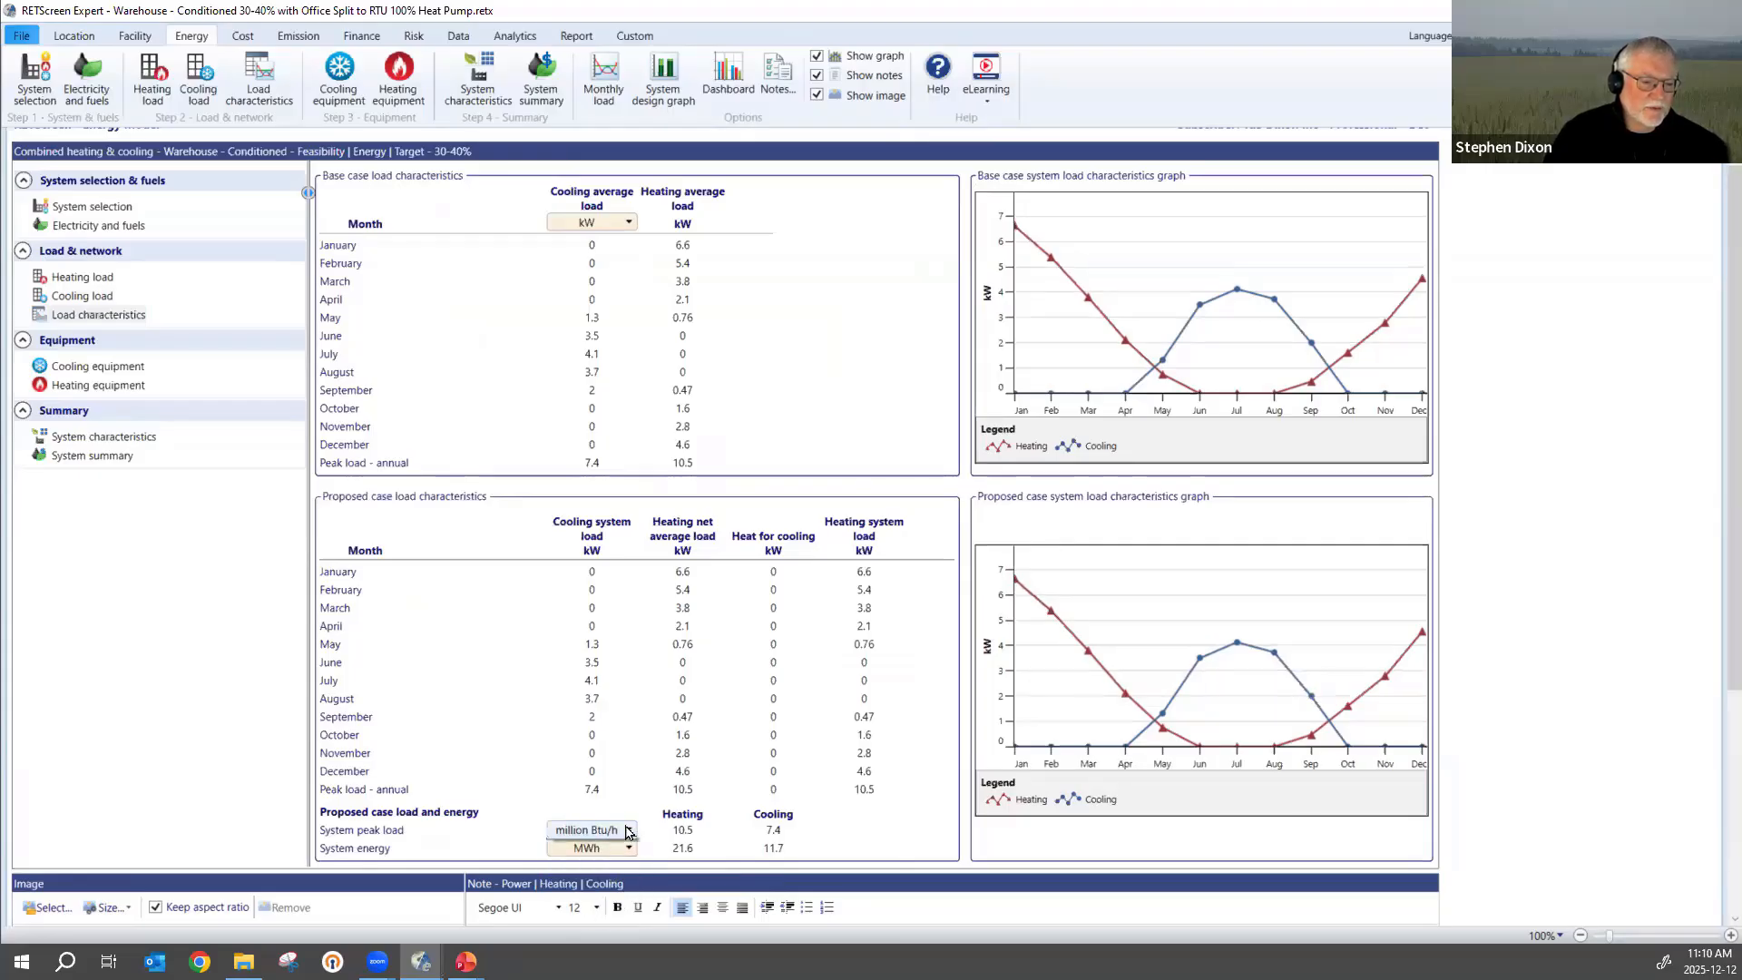
click(589, 845)
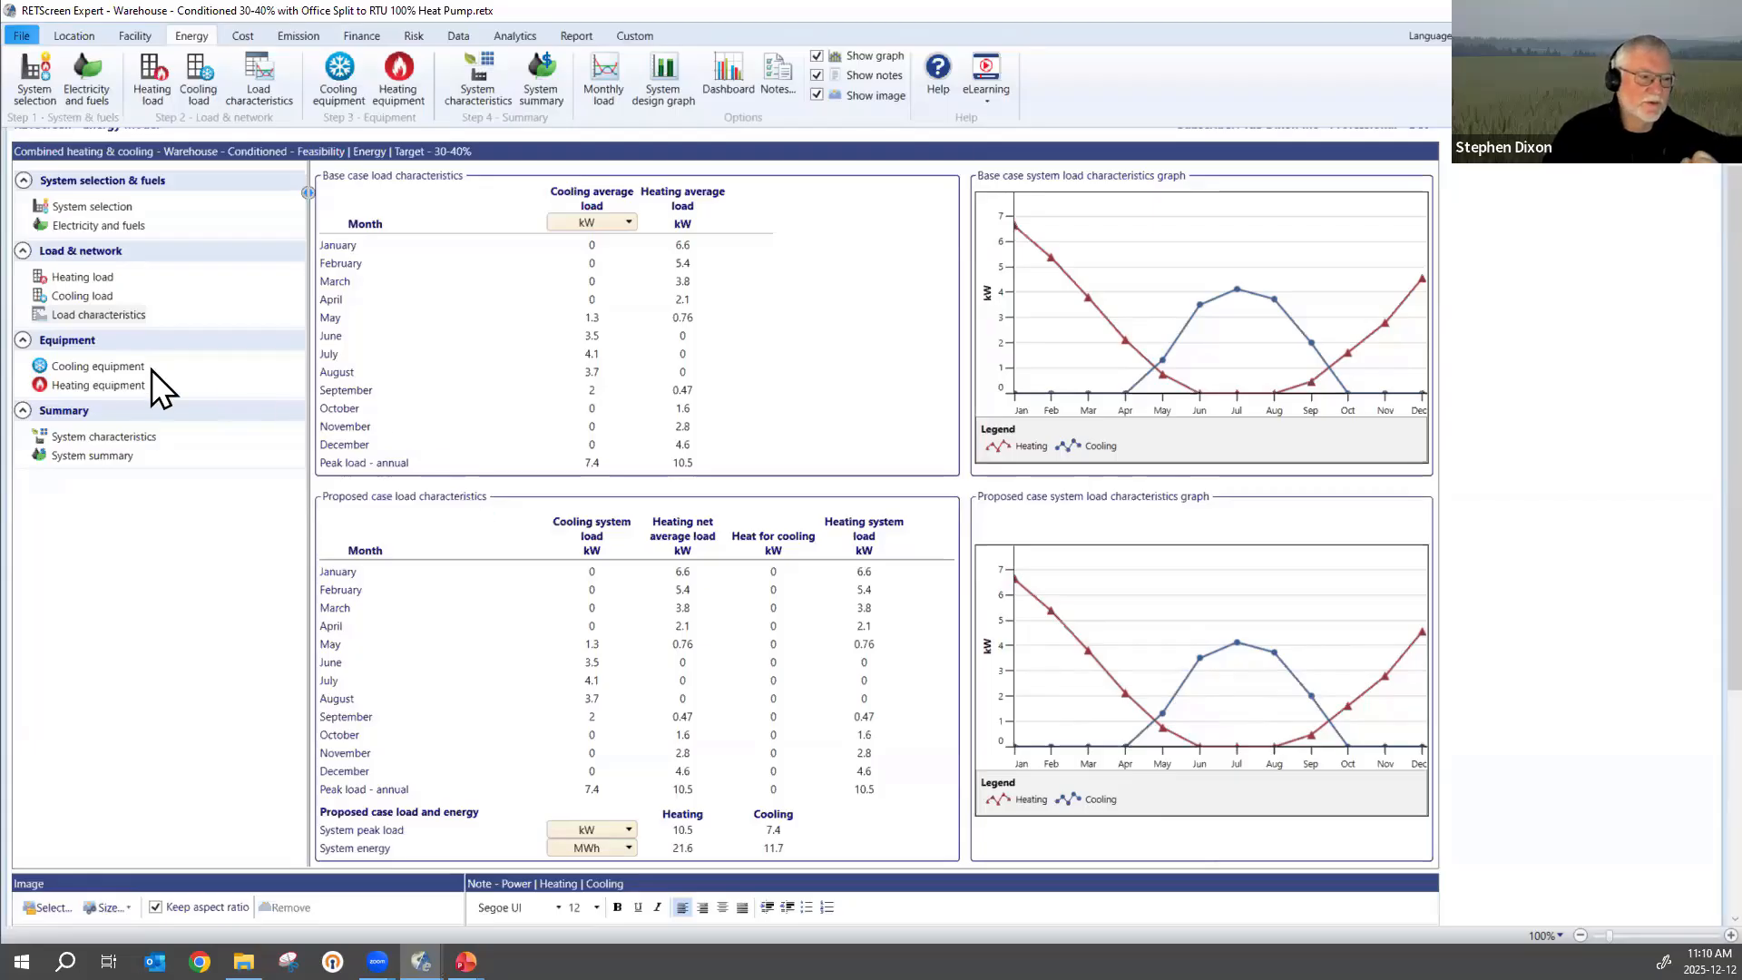
Compare the proposed cooling heat pump's capacity with the system peak cooling load in the load characteristics.
click(79, 367)
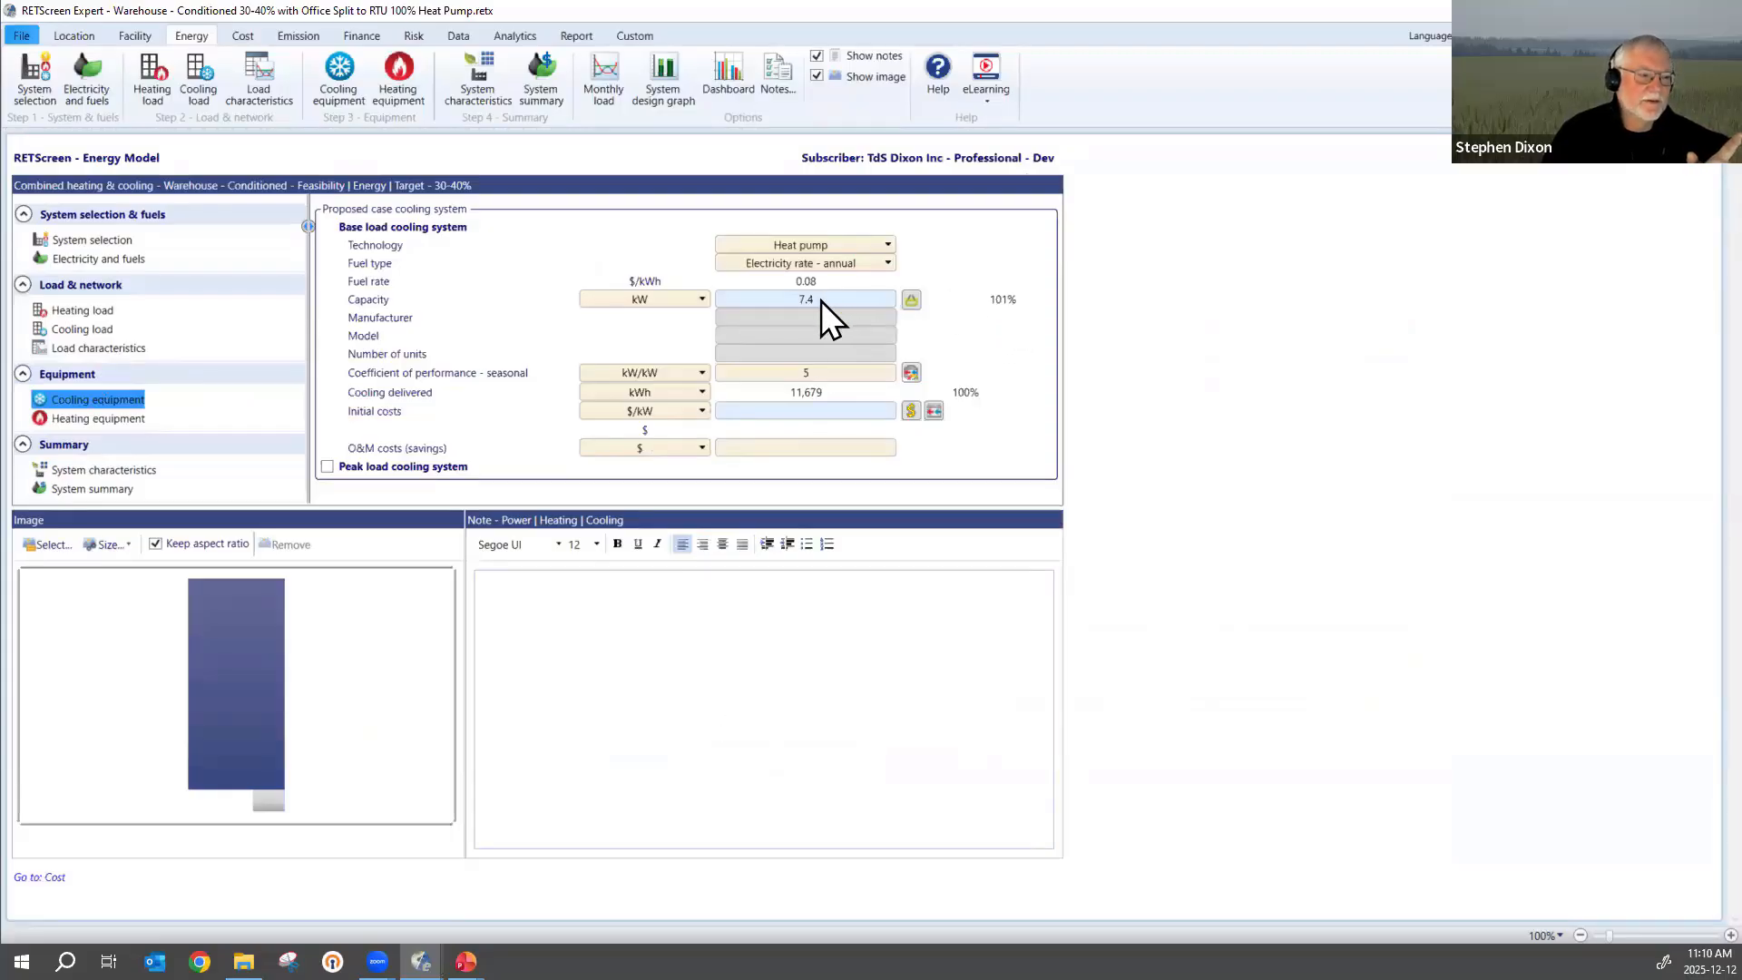
click(74, 345)
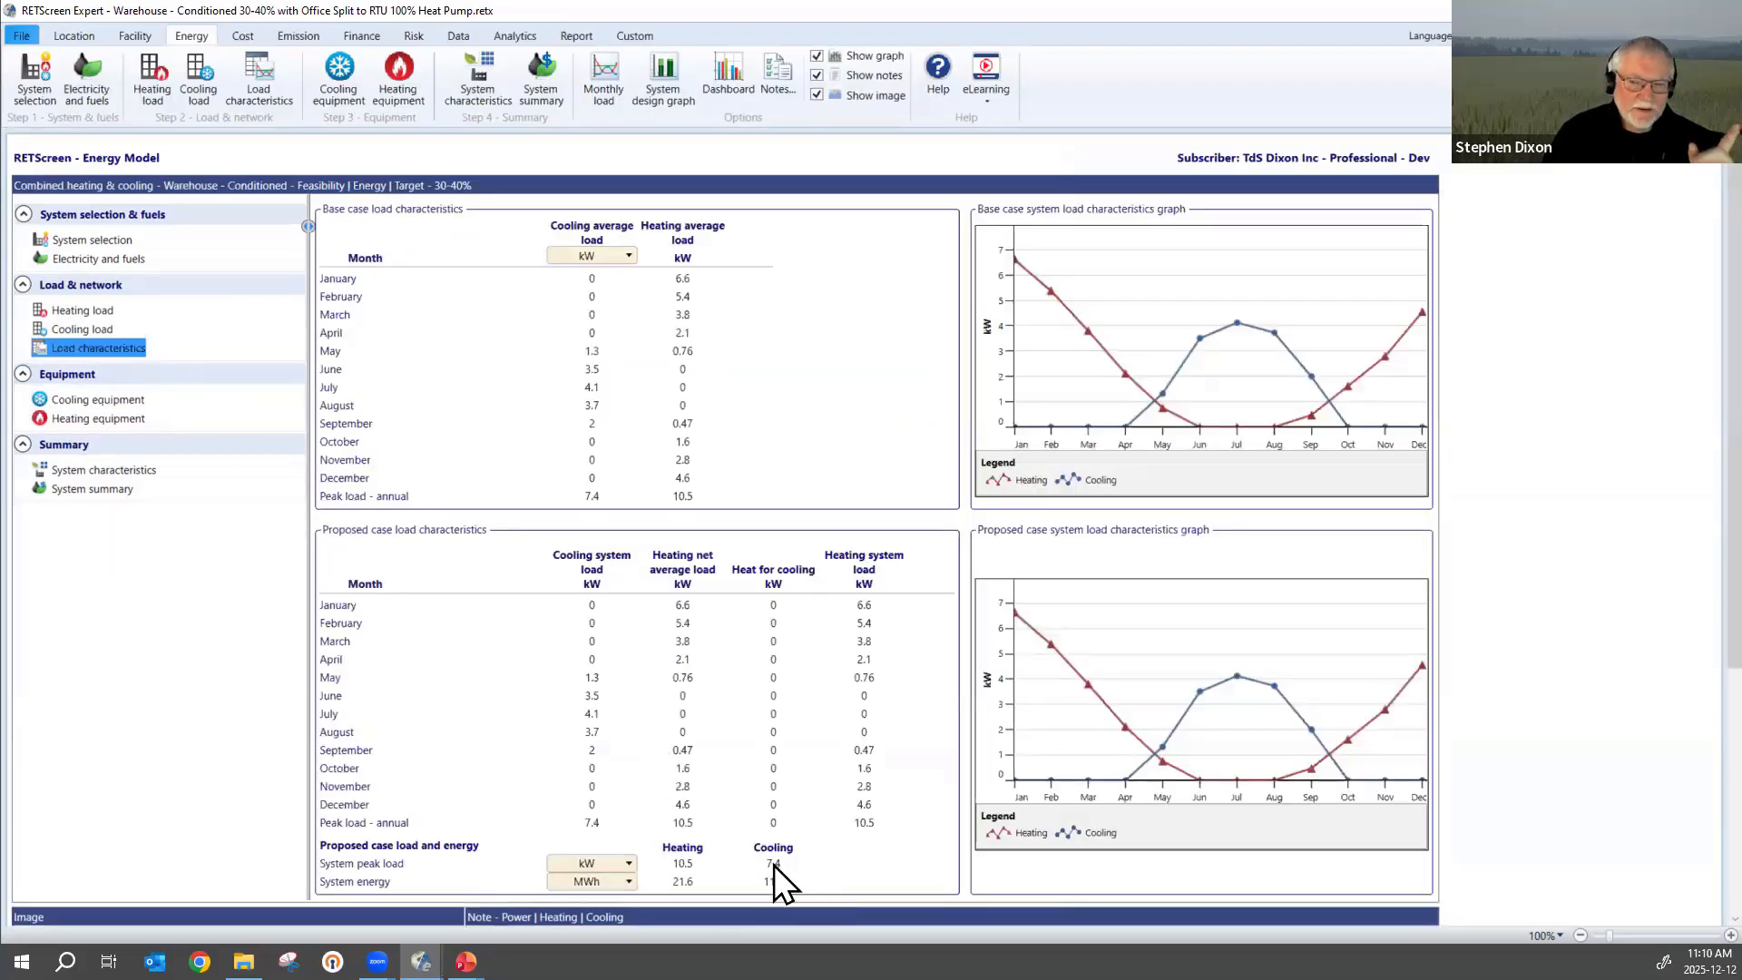
click(773, 863)
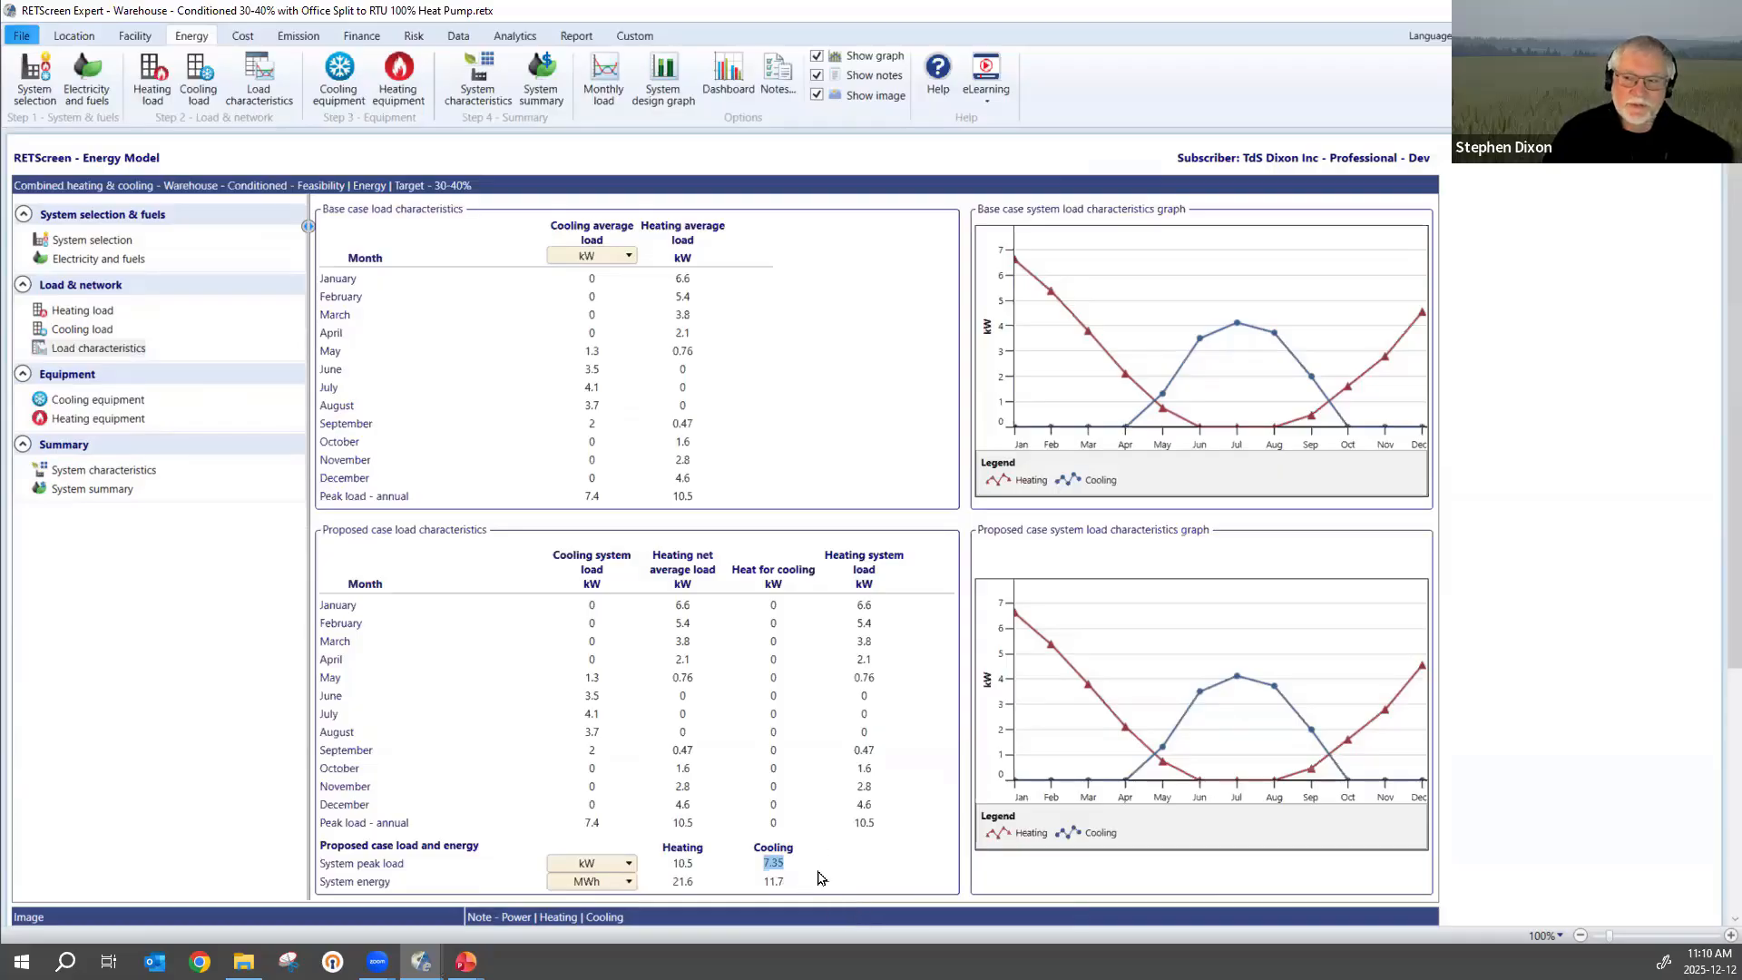
click(847, 870)
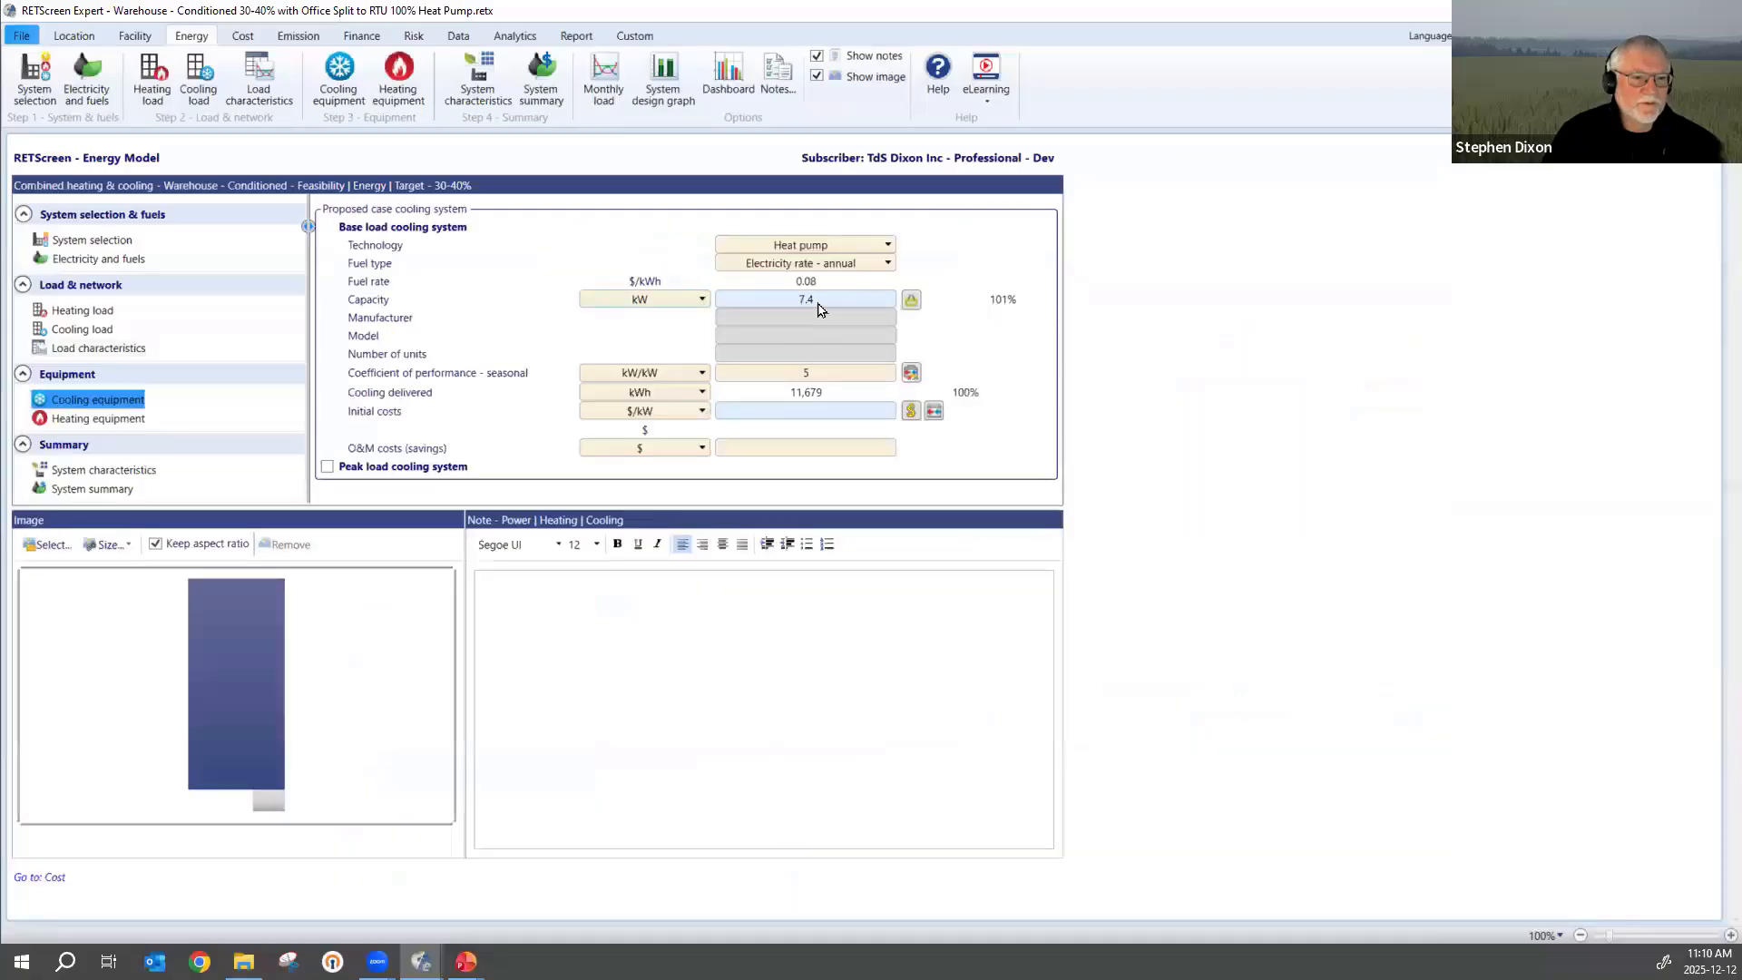
click(893, 301)
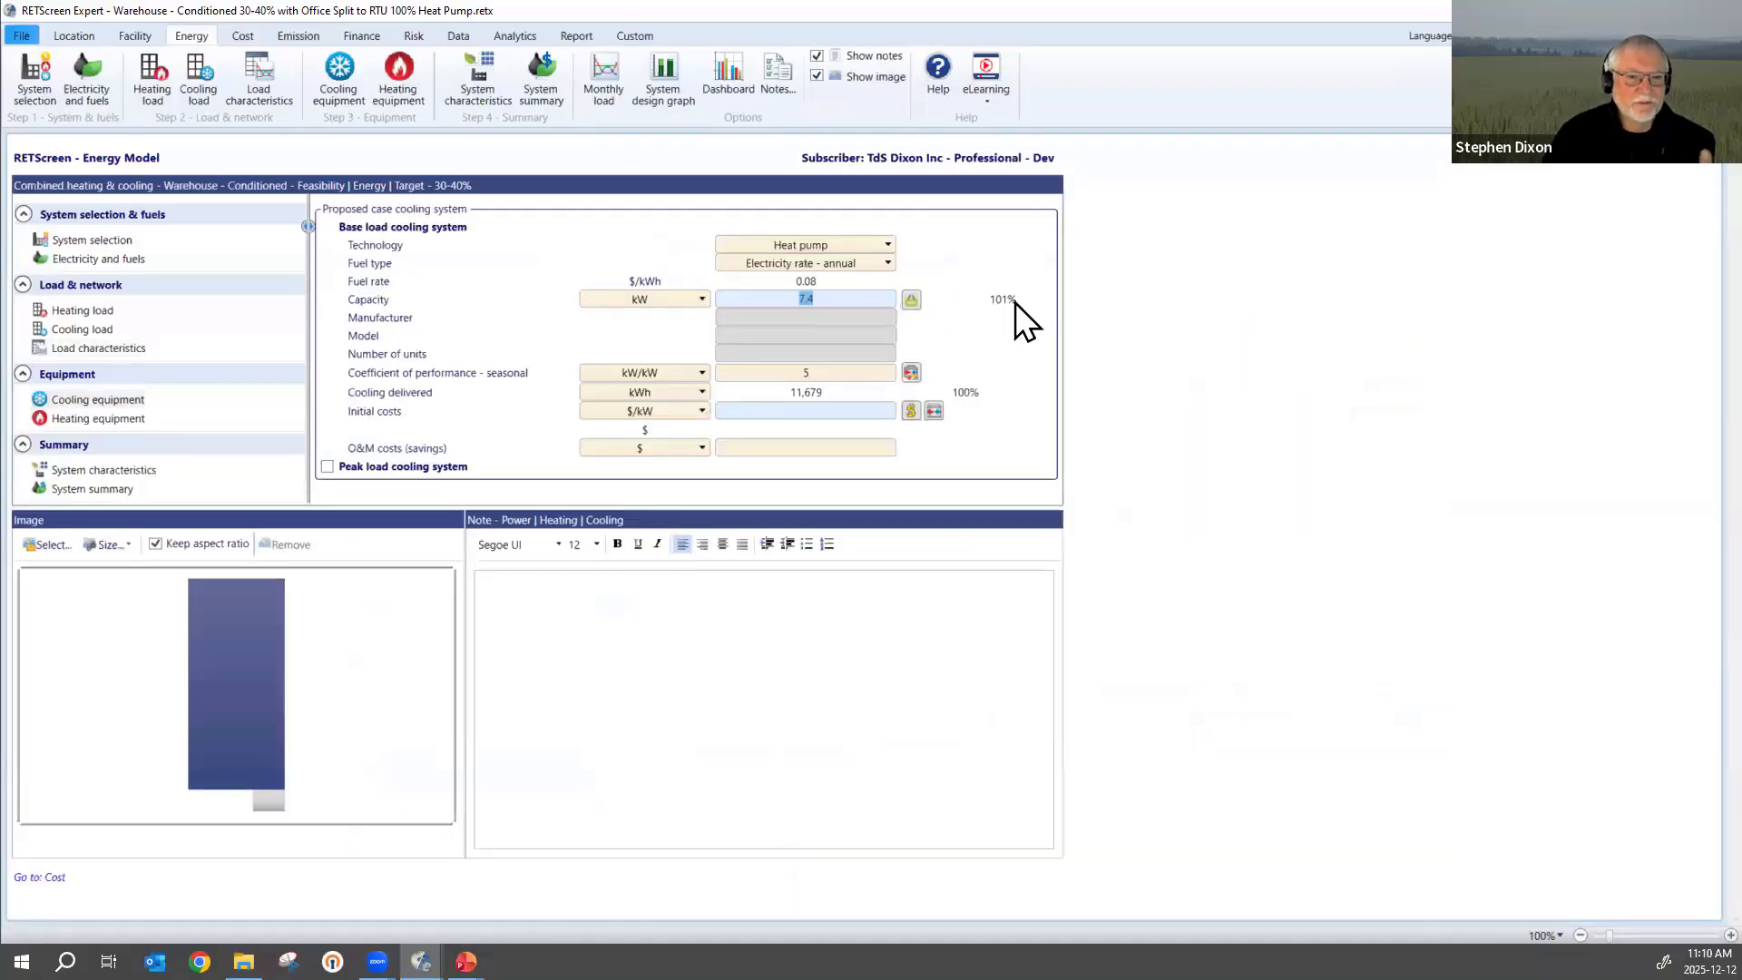
click(1021, 357)
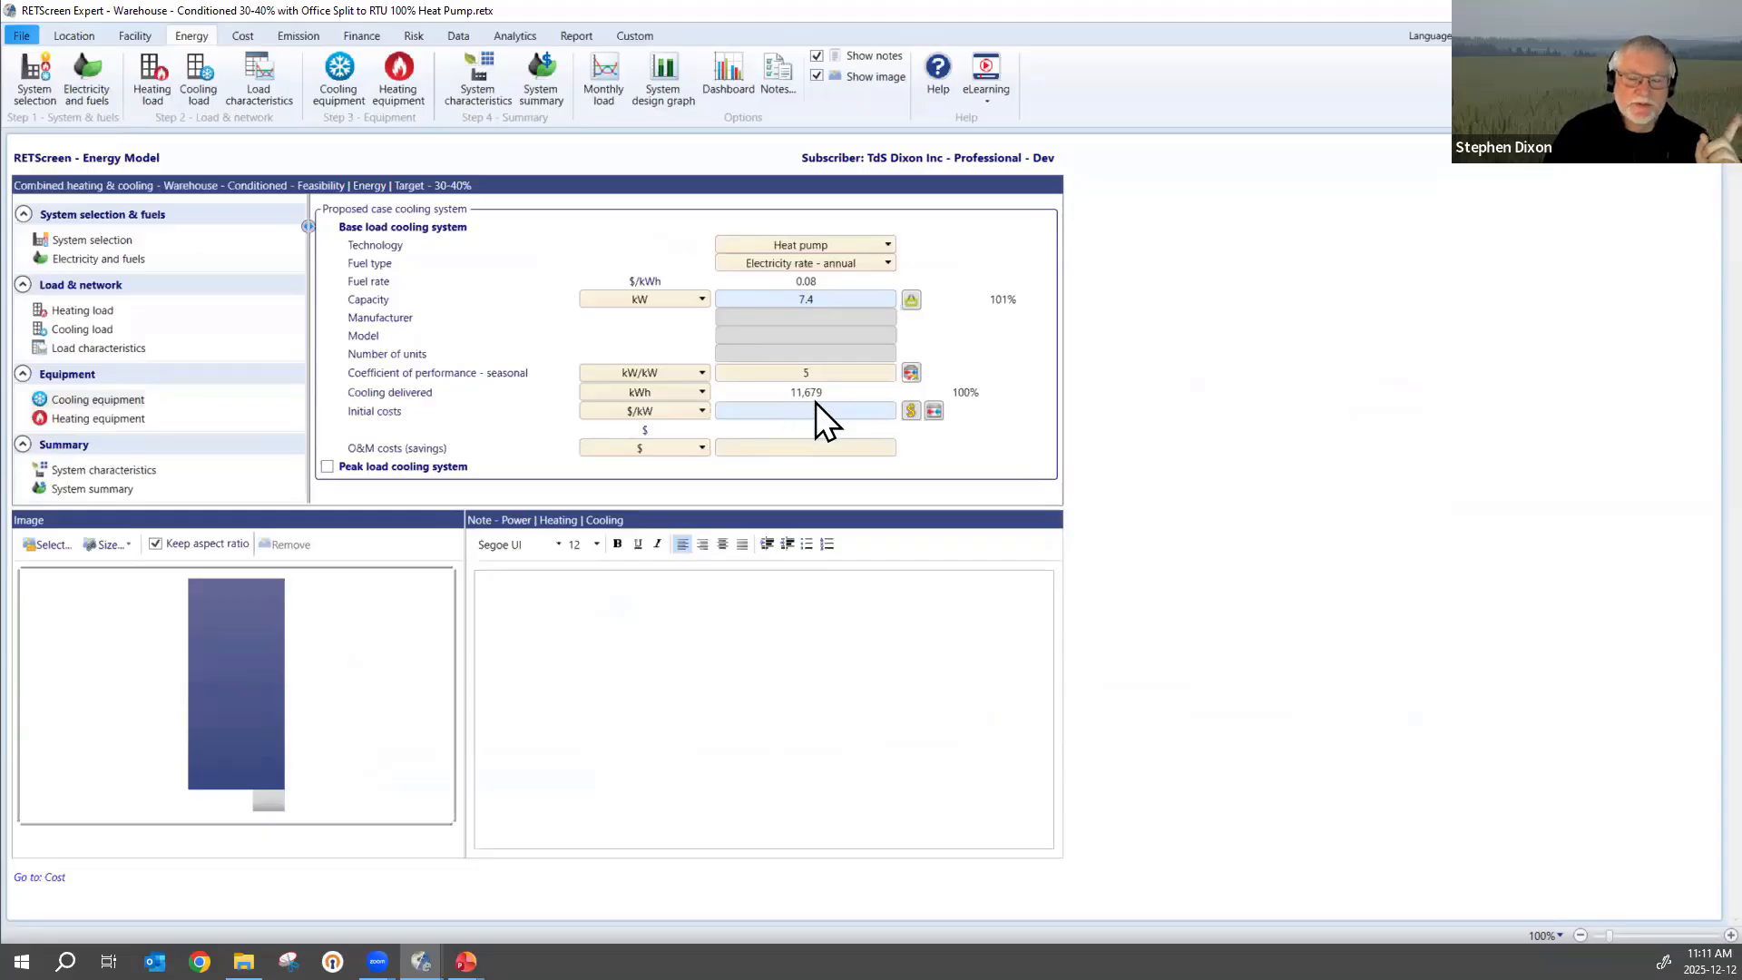
Compare the proposed heating heat pump's capacity with the system peak heating load in the load characteristics.
click(79, 417)
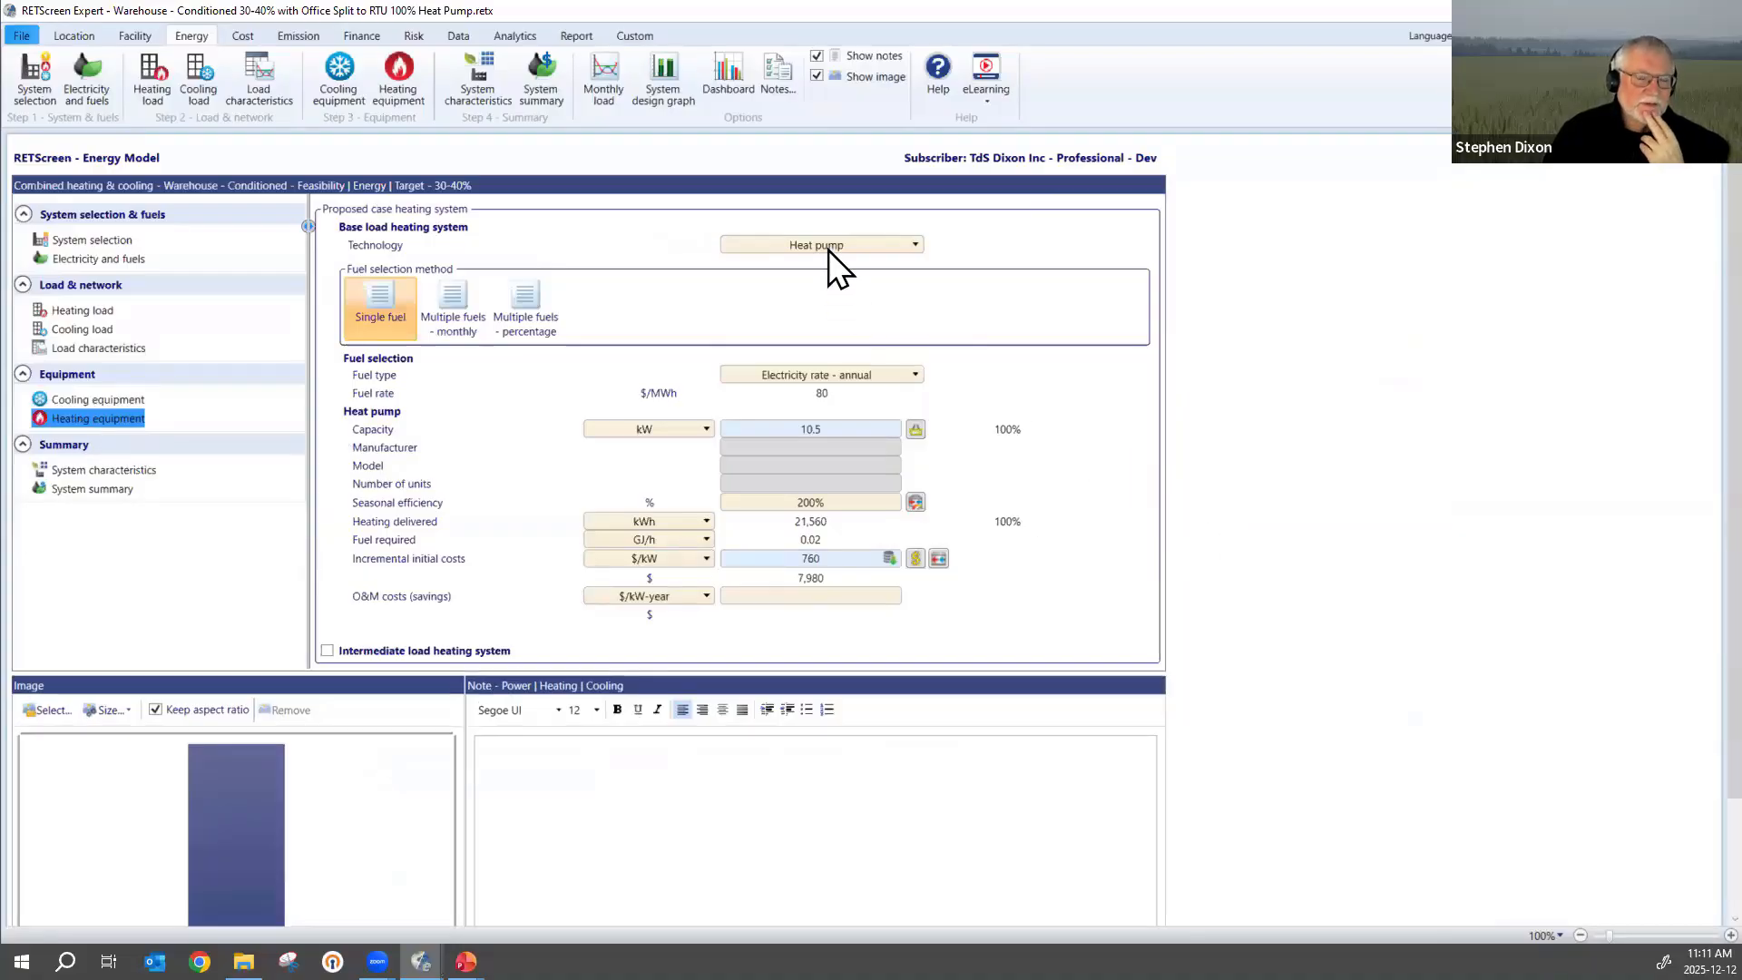
click(825, 428)
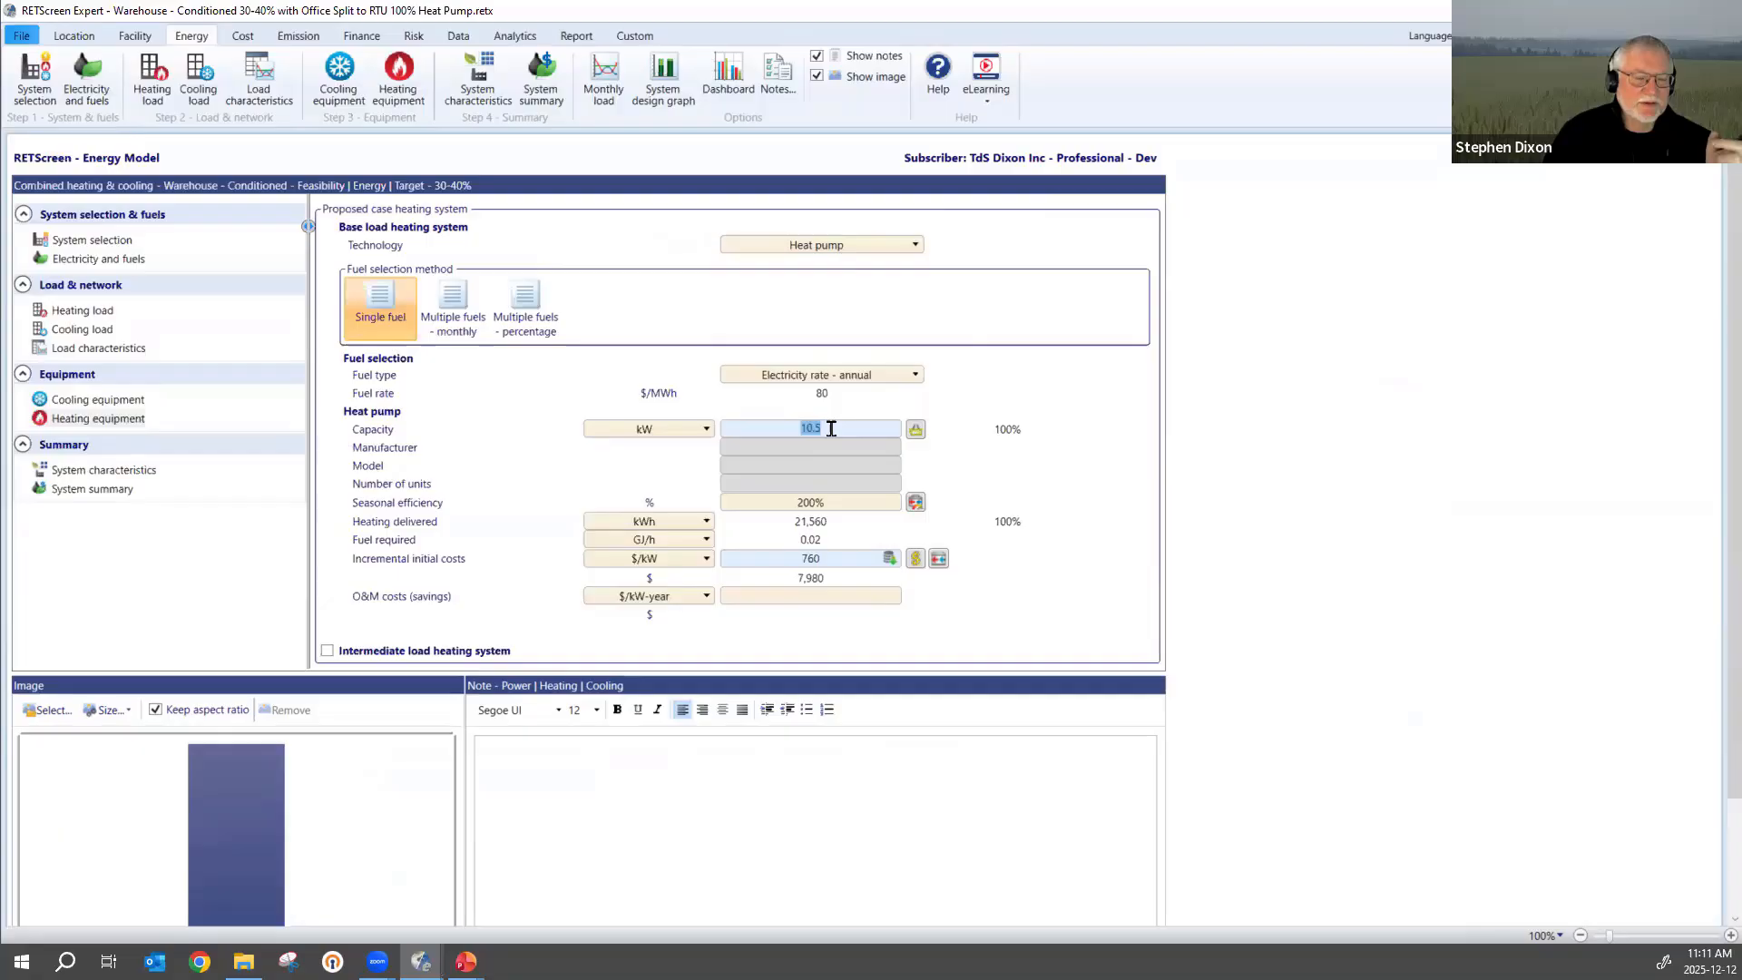
click(79, 349)
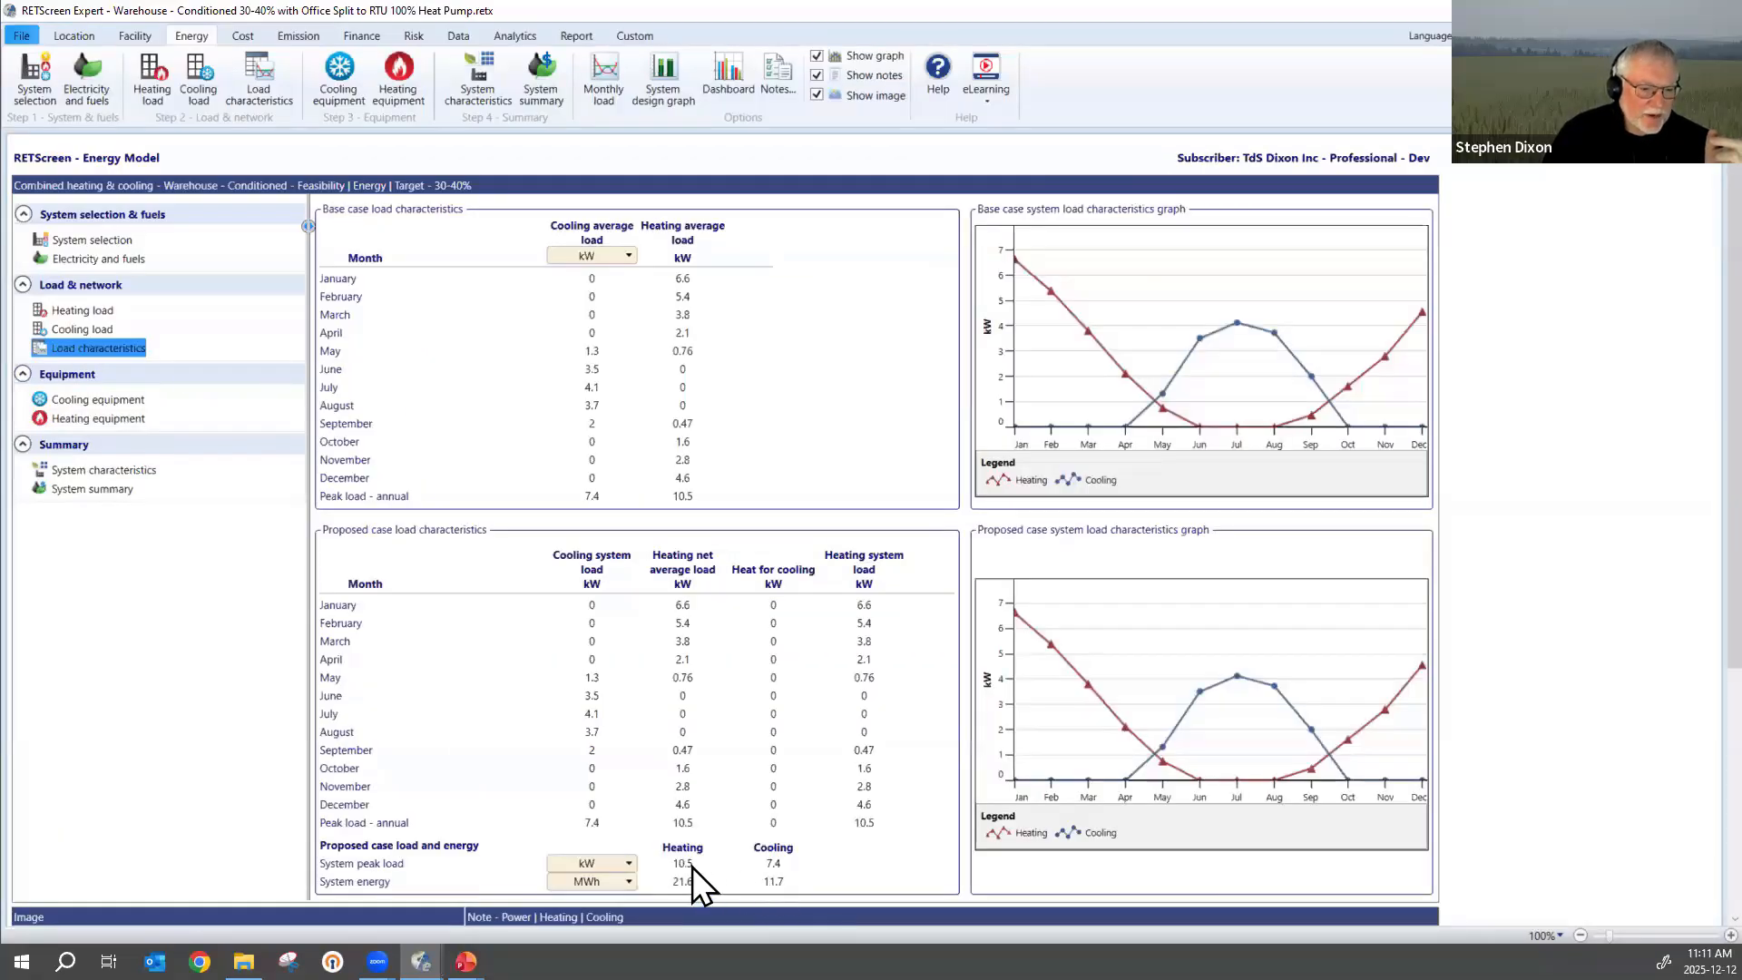
click(689, 863)
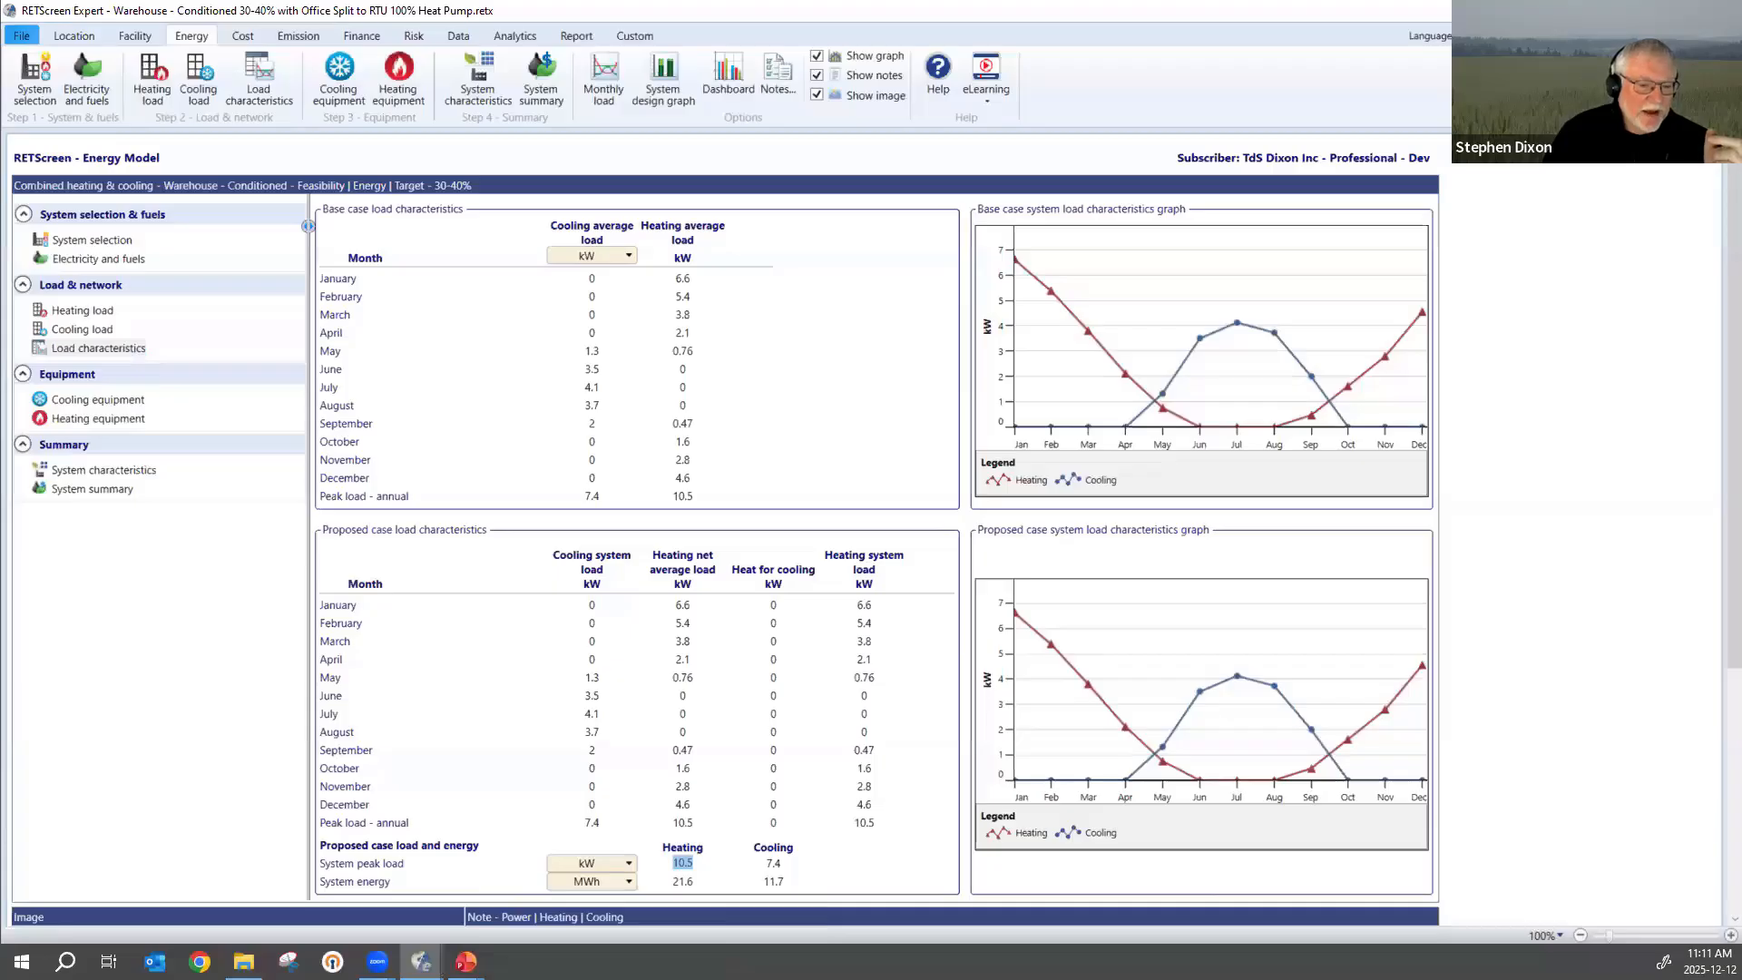
Check the air-source heat pump's typical minimum installed cost in the heating system cost database against the proposed heating equipment's incremental initial cost.
click(75, 422)
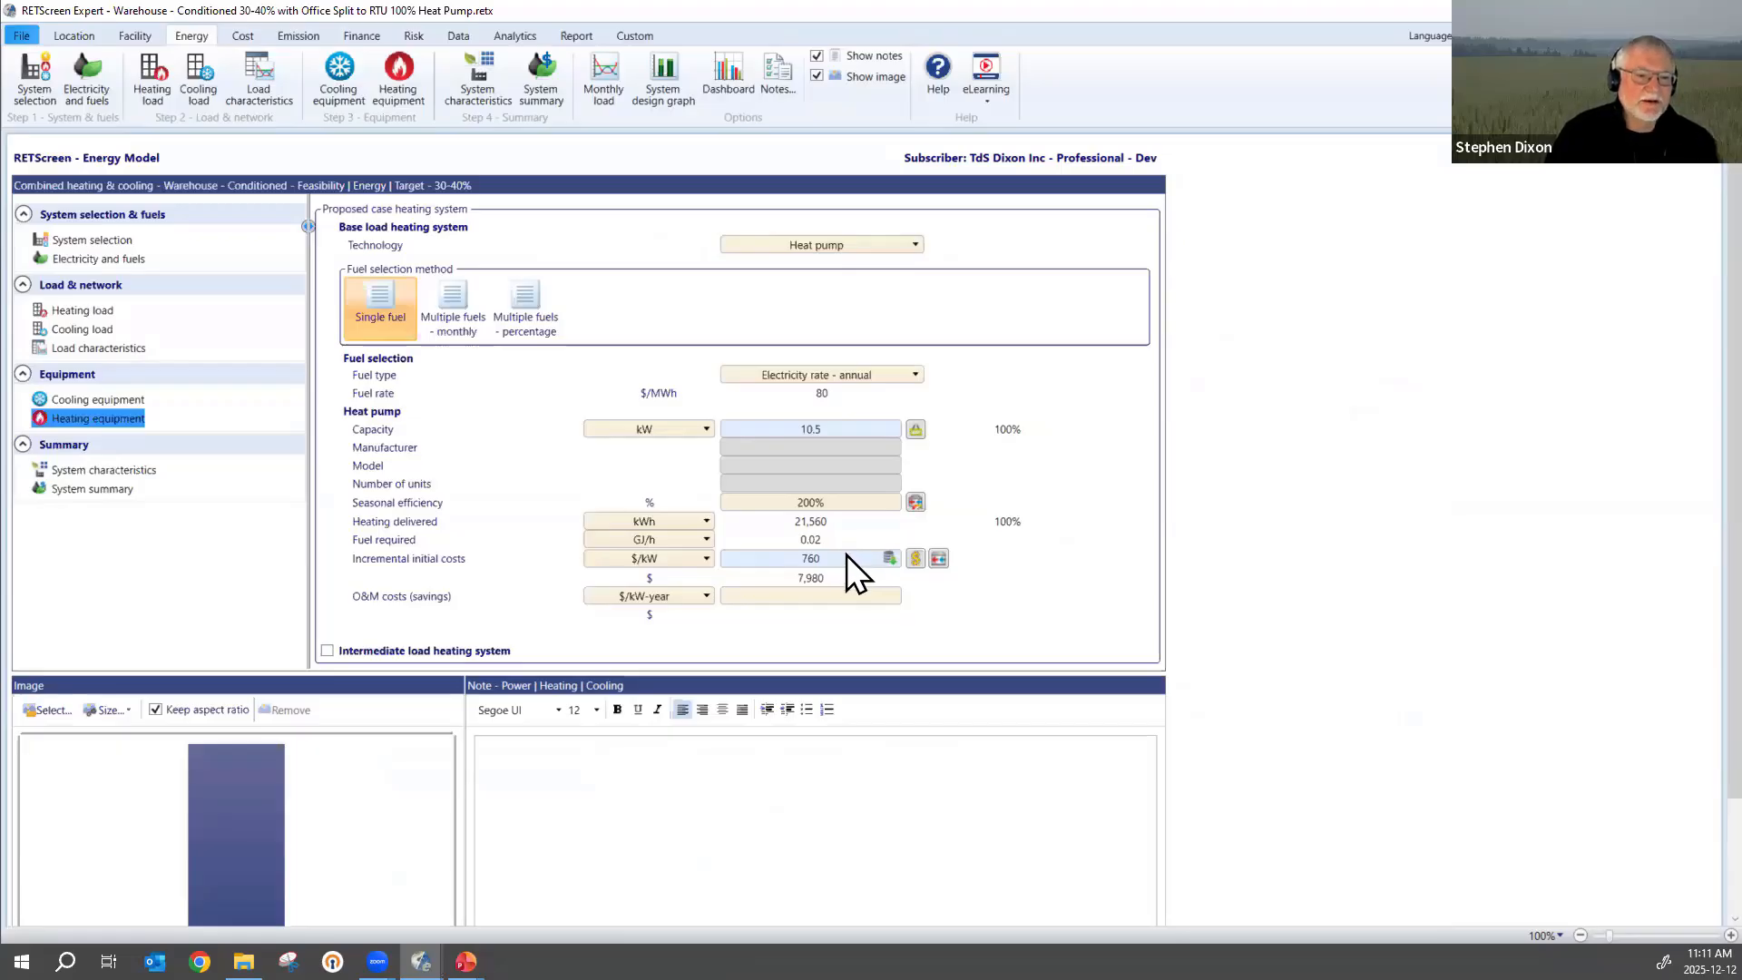
click(917, 559)
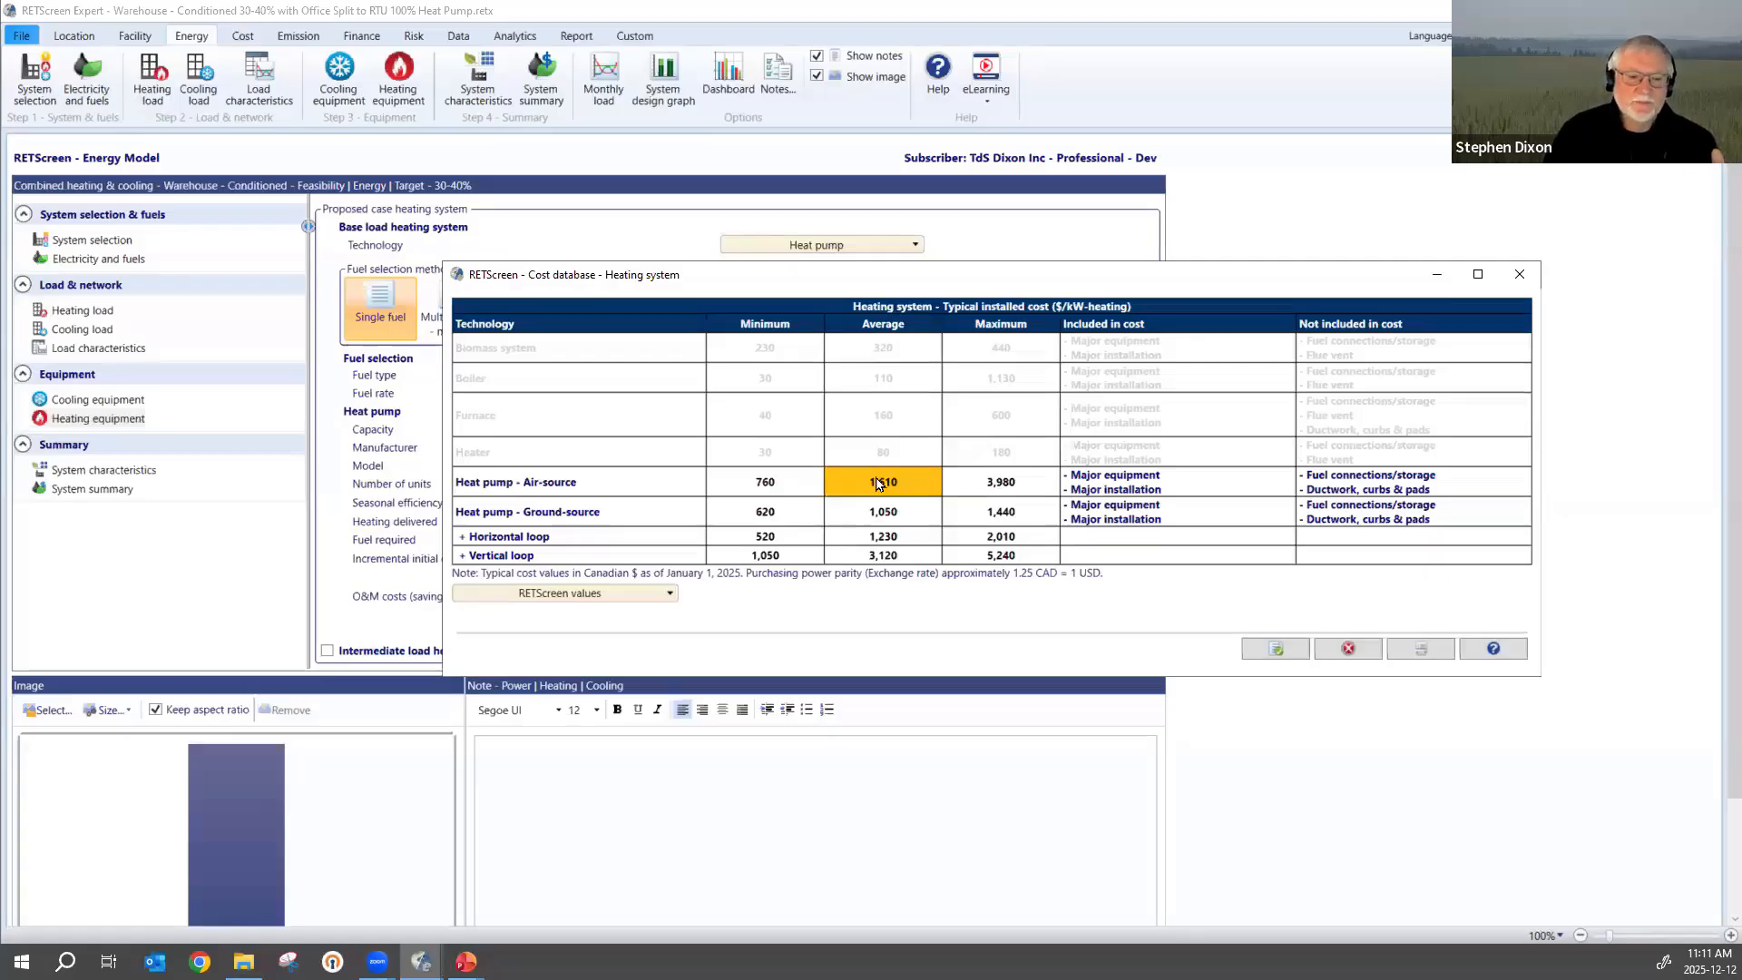
click(765, 487)
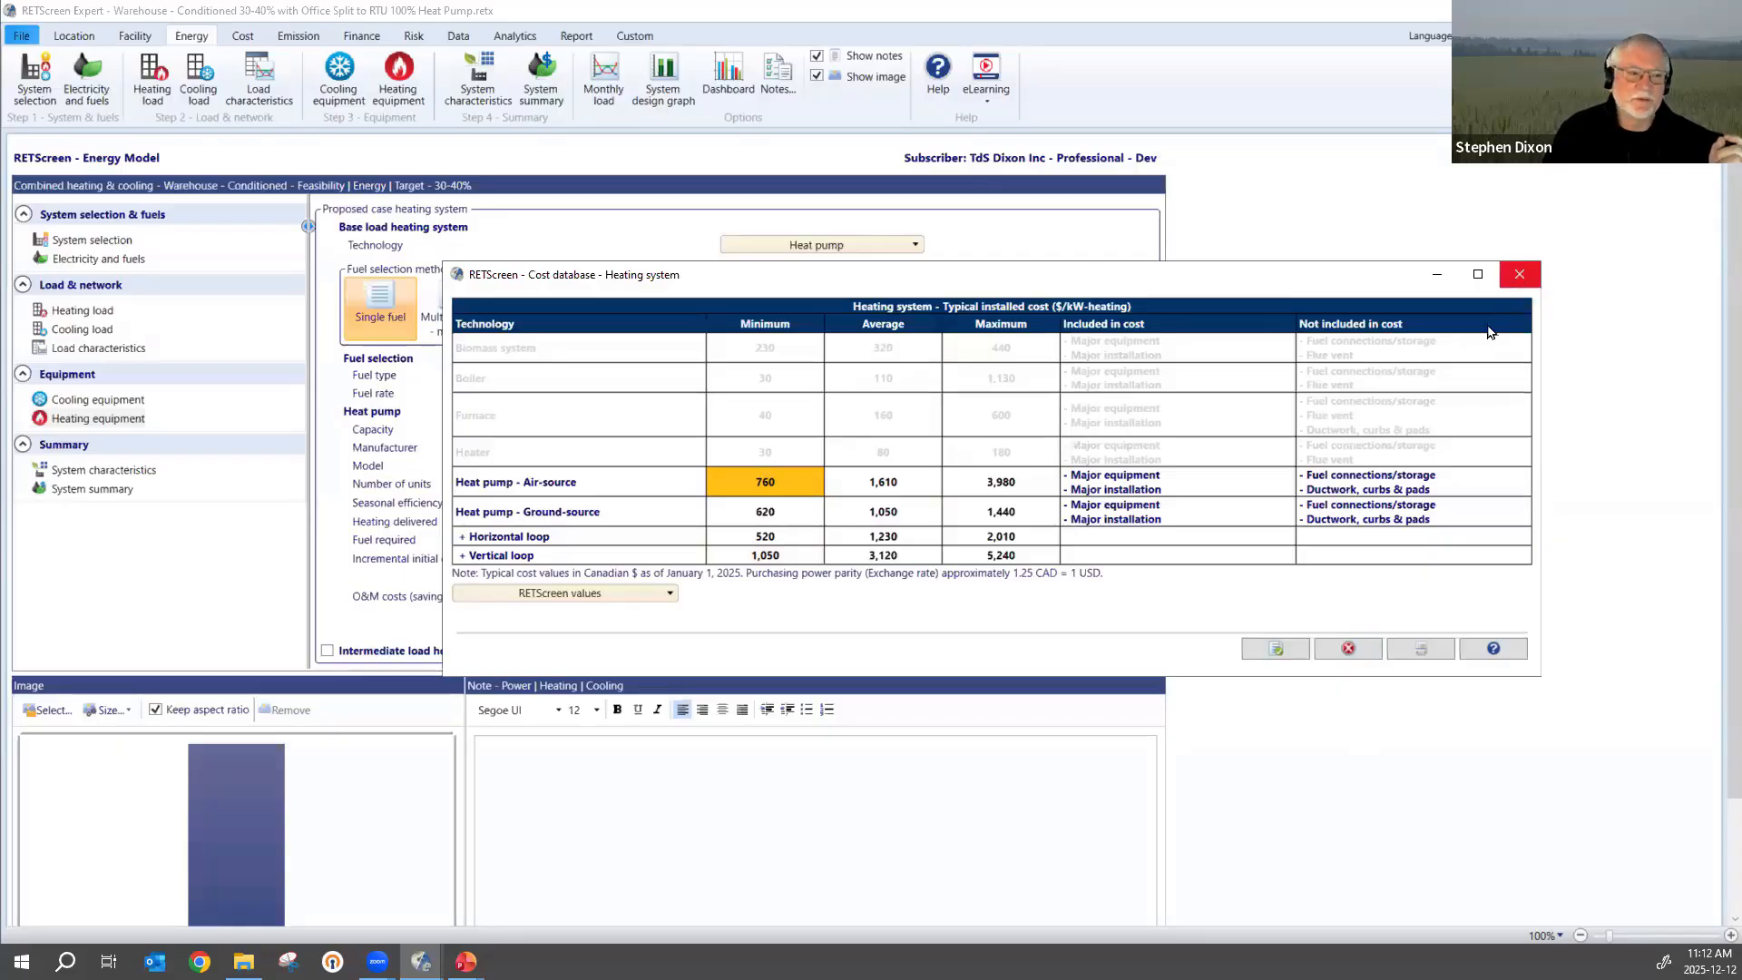
click(1348, 649)
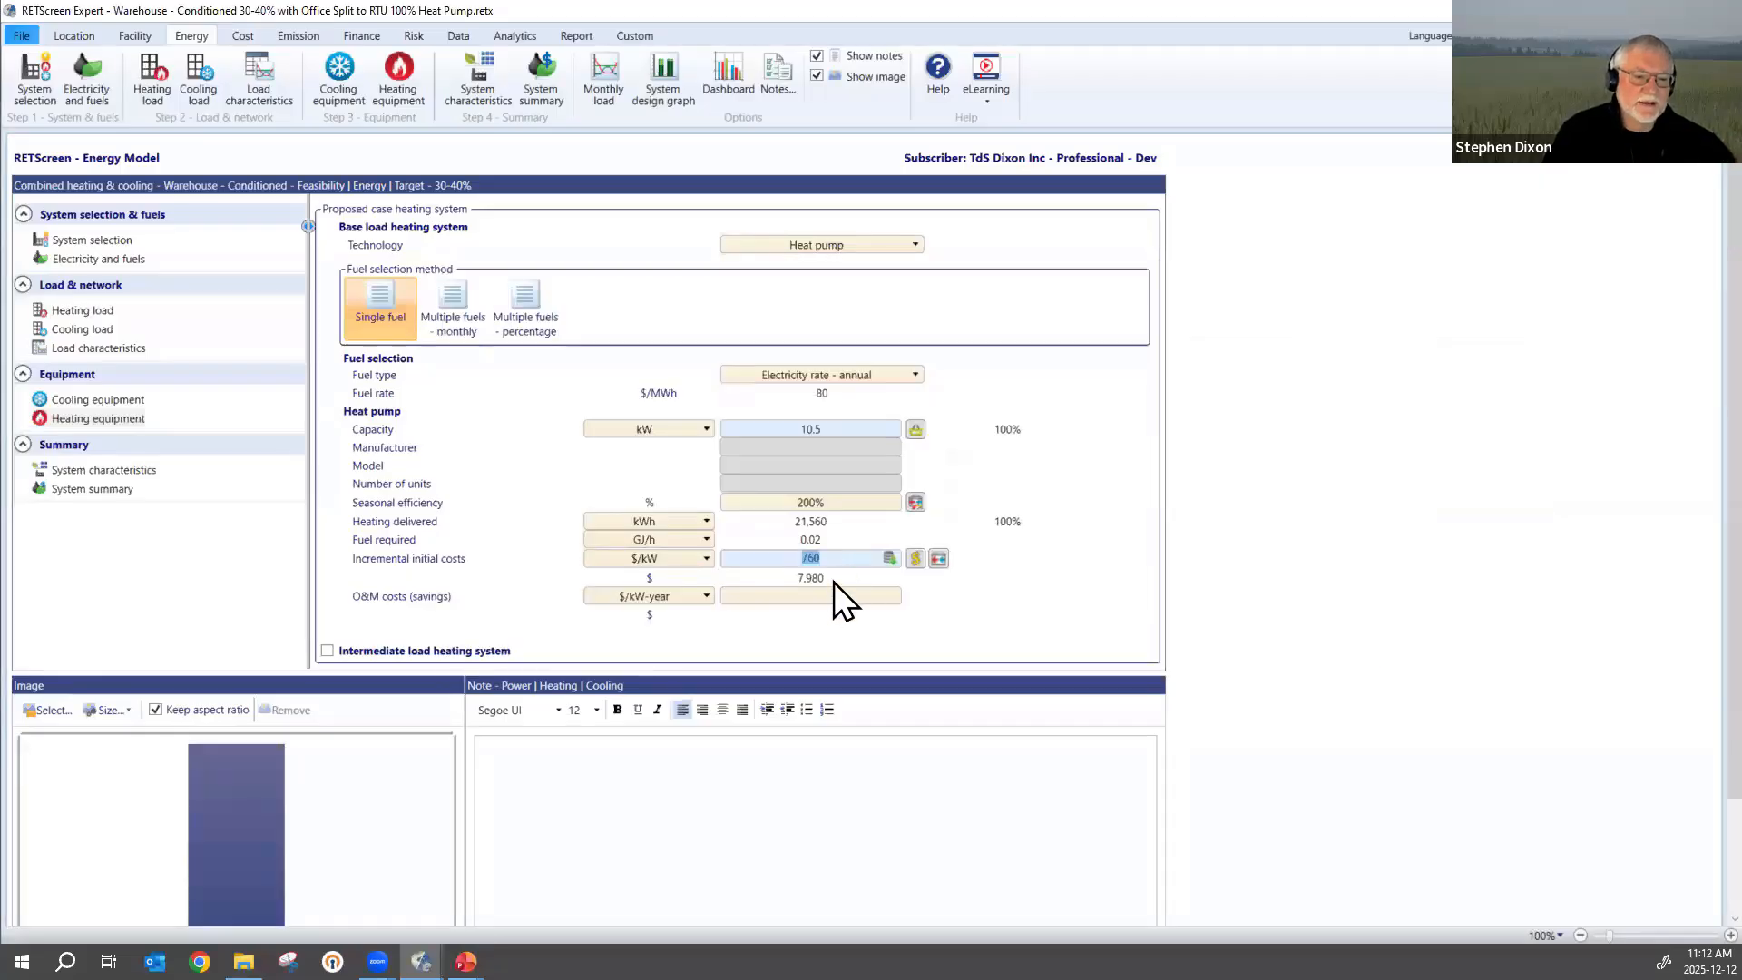
key(Tab)
key(Tab)
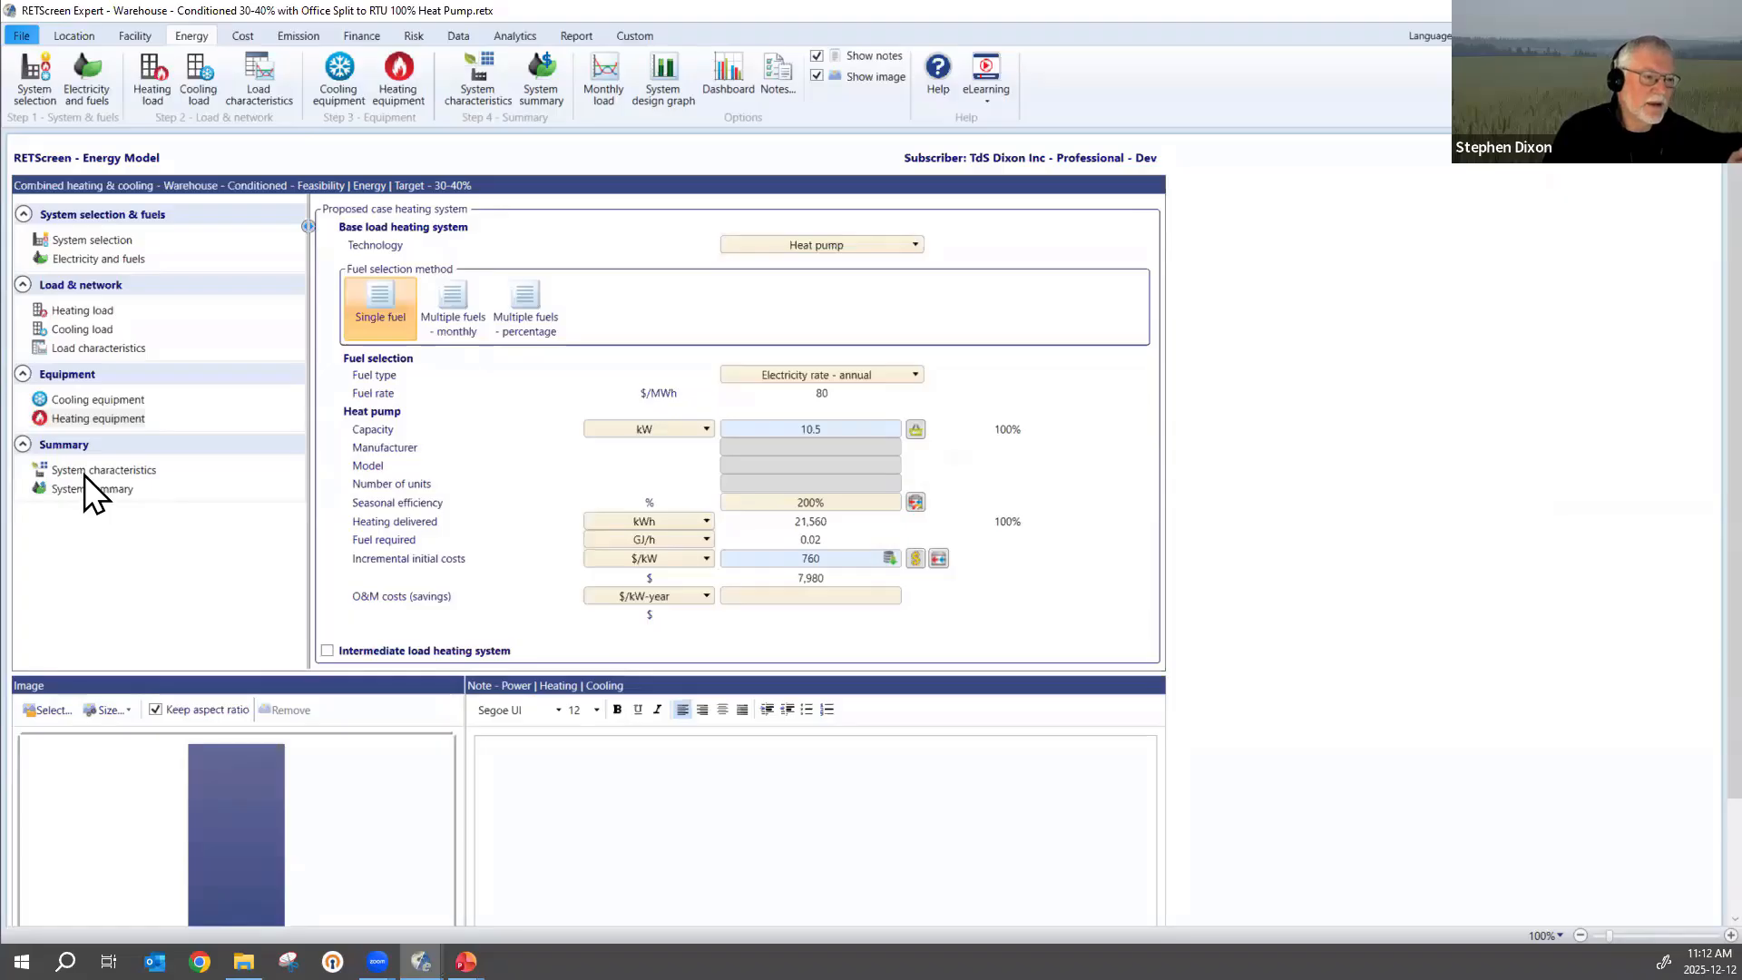
Review the financial analysis and the GHG emission reduction for the proposed heat pump, and return to the energy model.
click(366, 36)
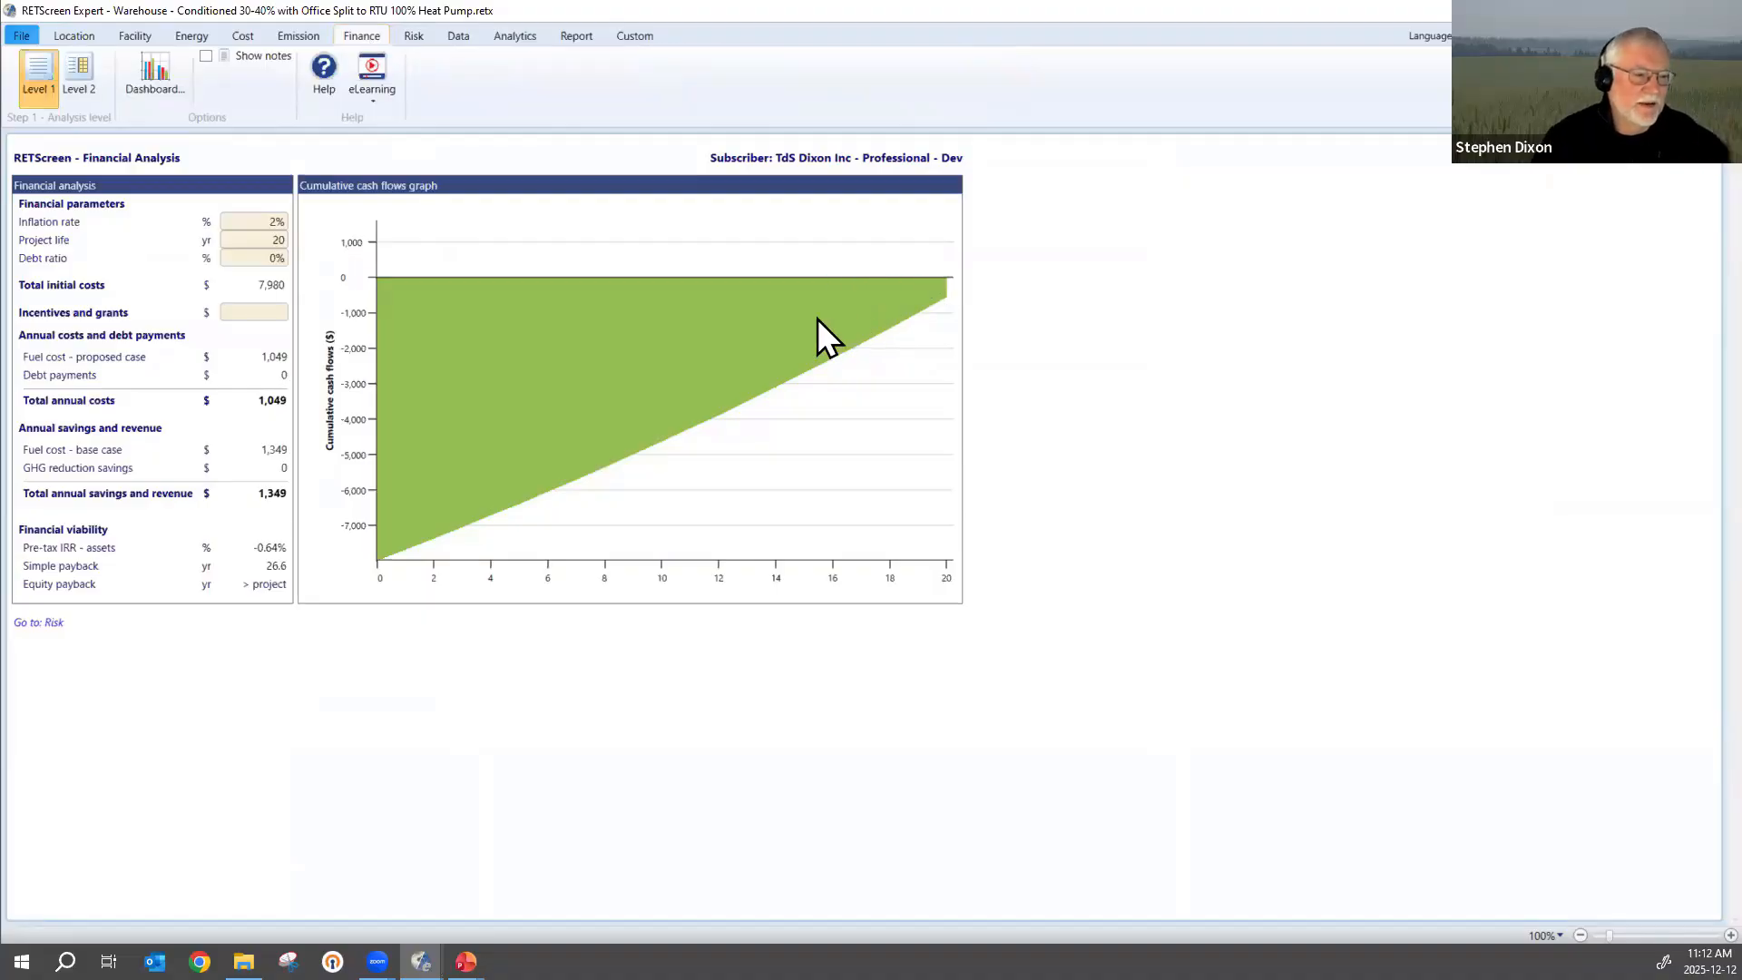
click(298, 36)
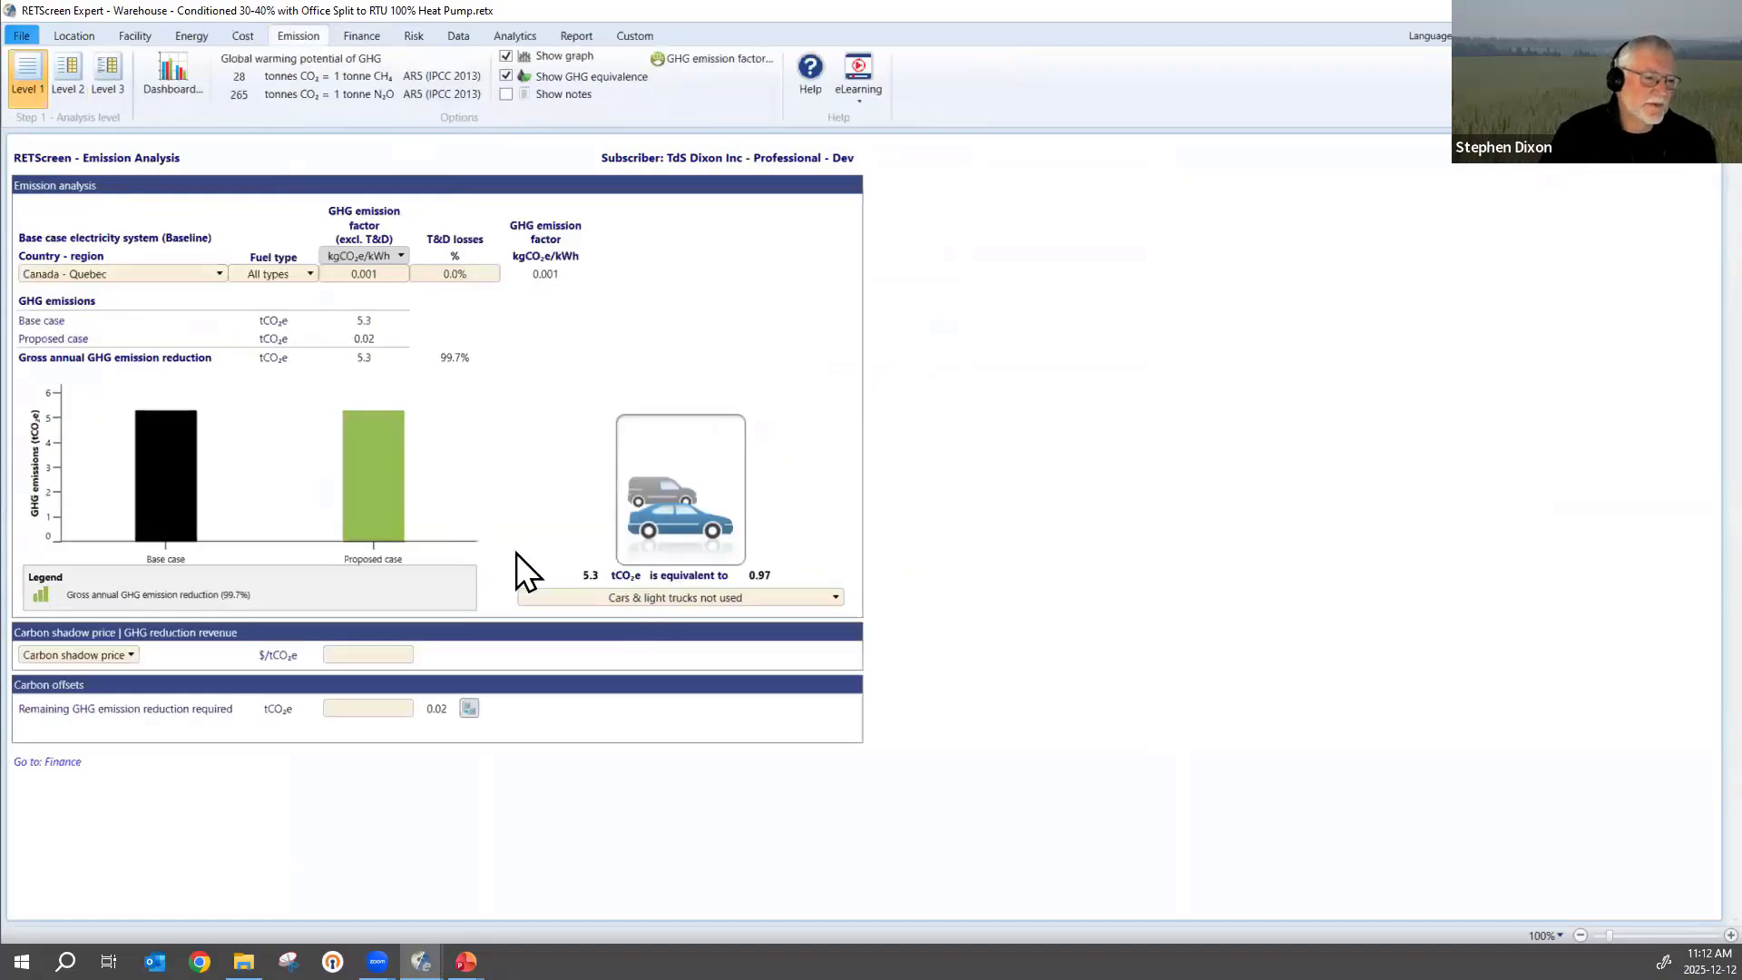
click(193, 37)
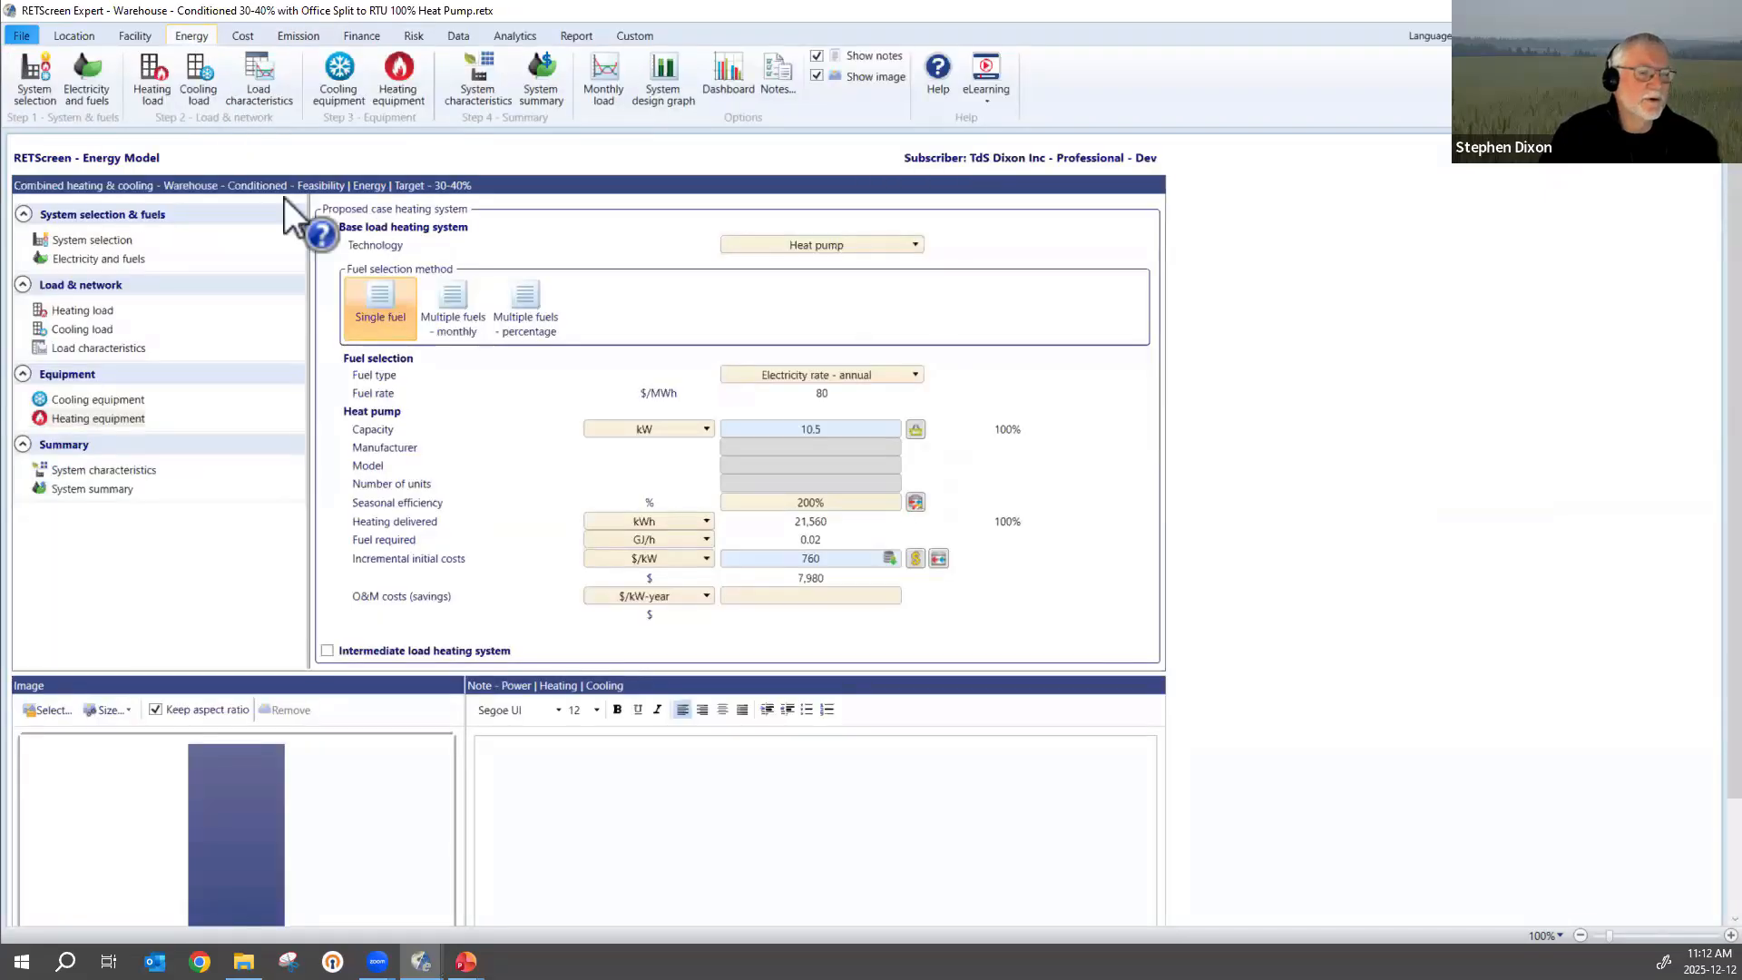
Remove the peak load heating system from the proposed case system characteristics.
click(89, 470)
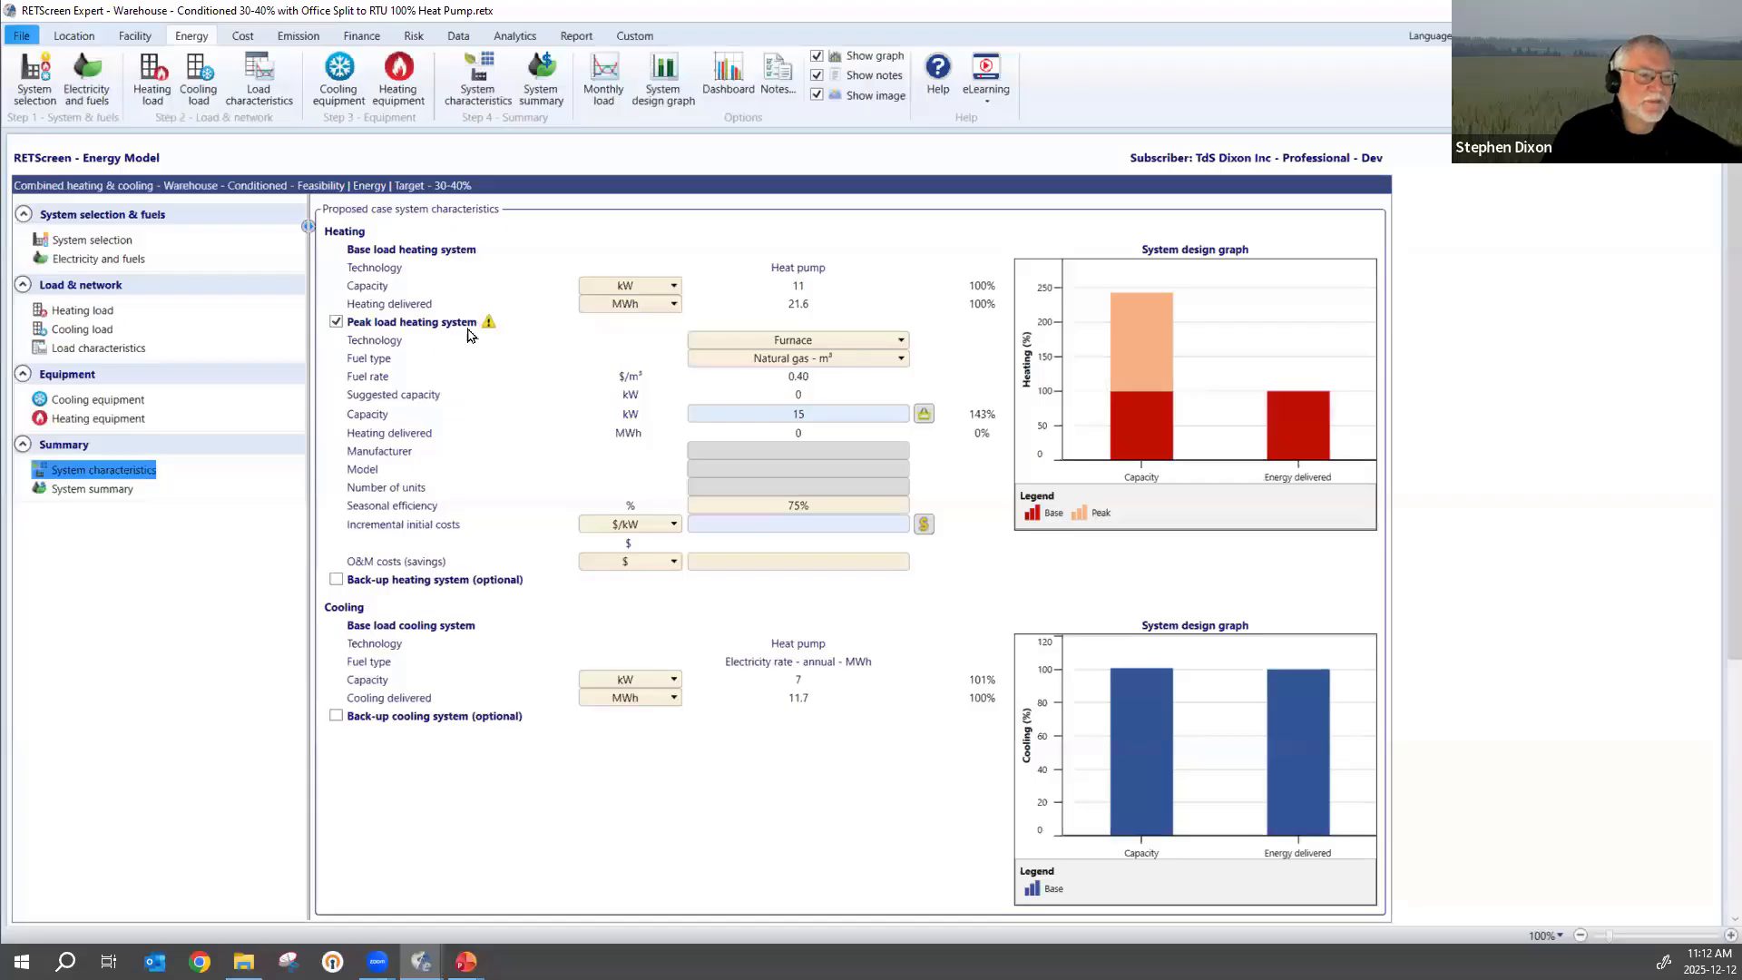
mouse_move(488, 323)
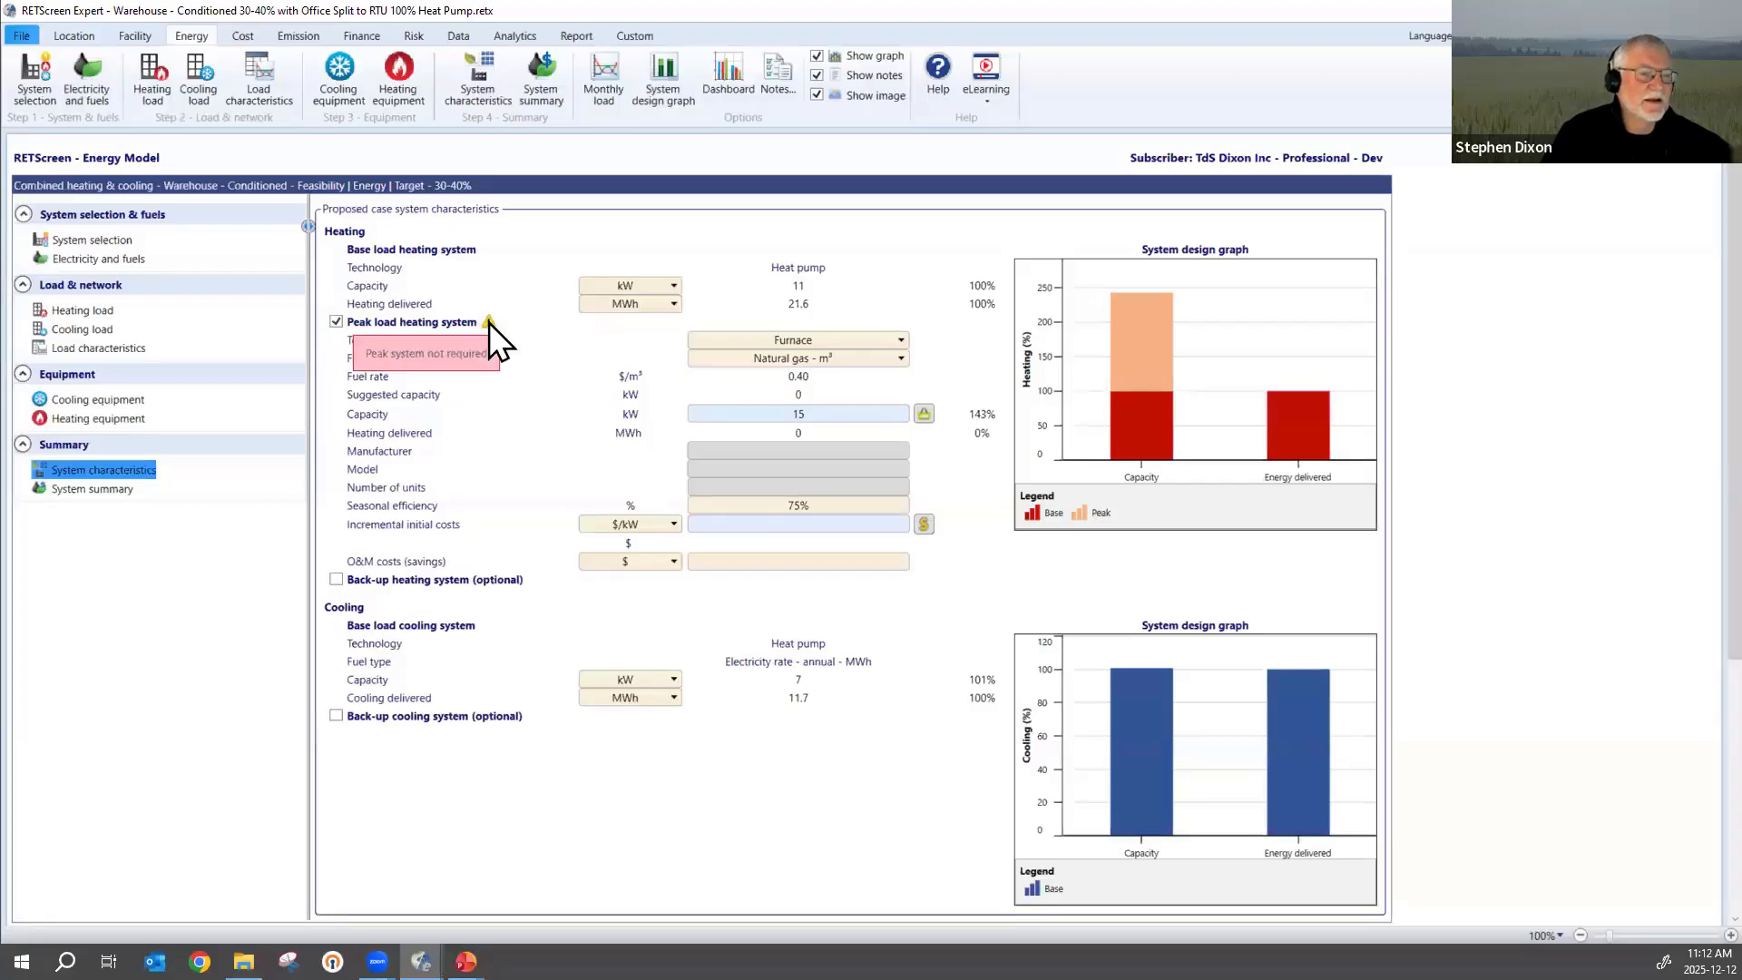
click(335, 321)
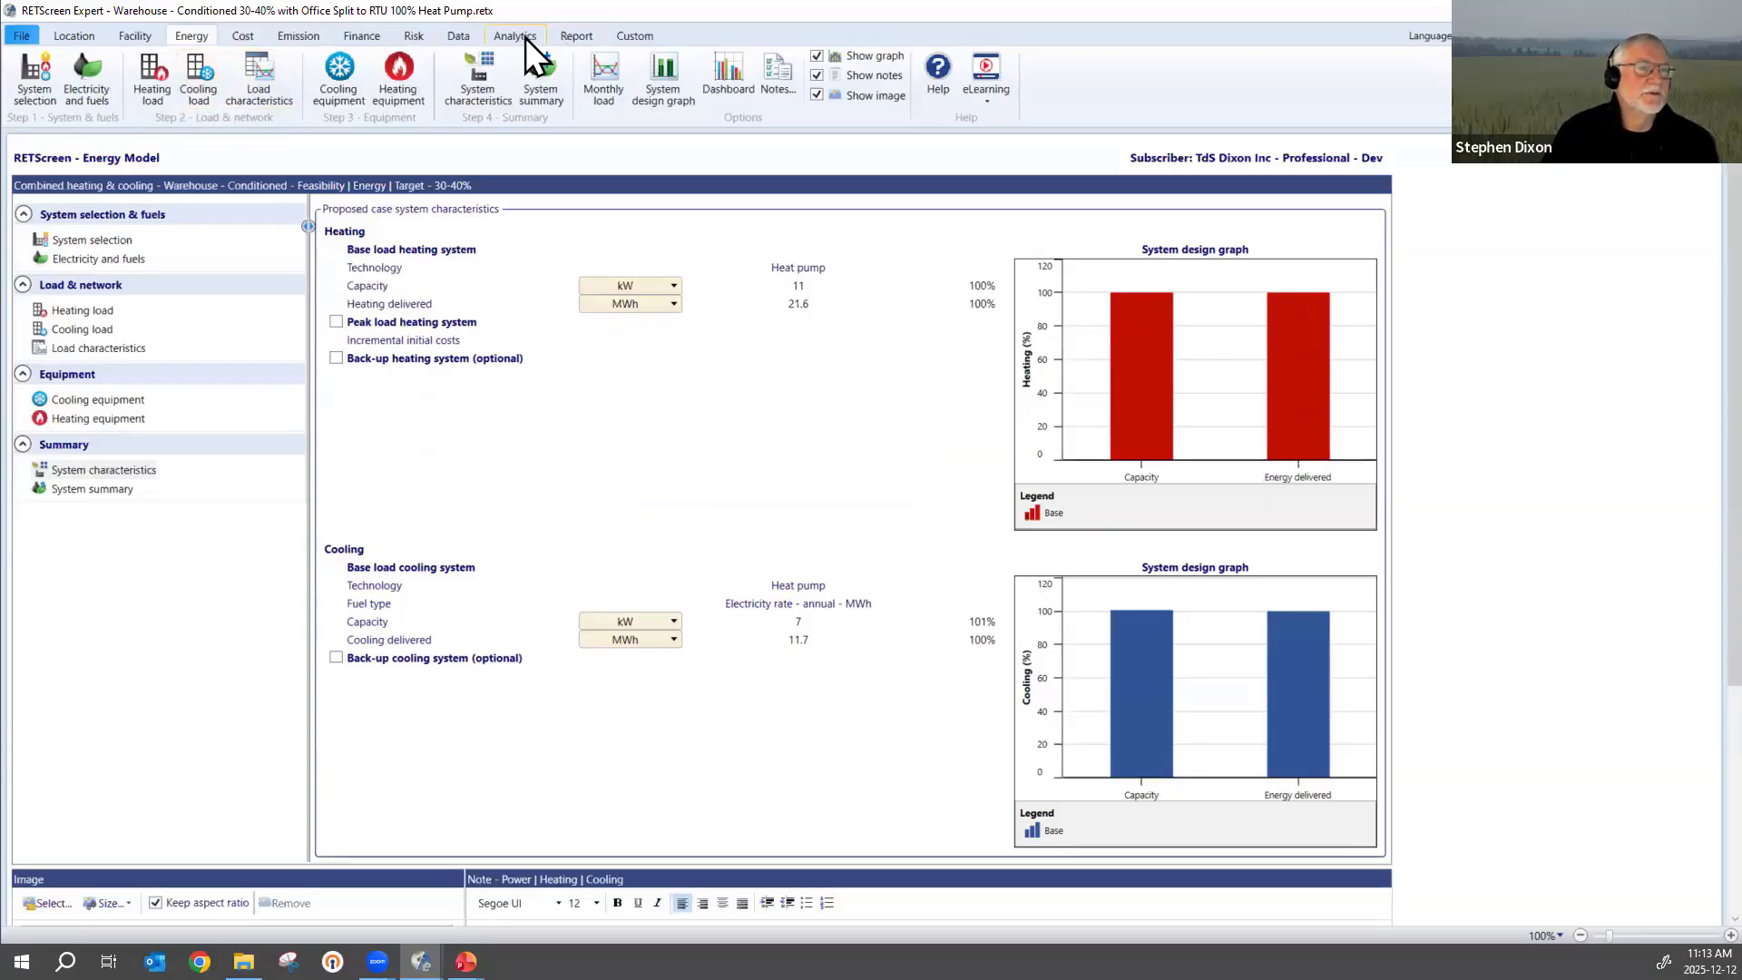
Review the project's cumulative cash flows, and set the proposed heating heat pump's capacity to 7 kW.
click(363, 35)
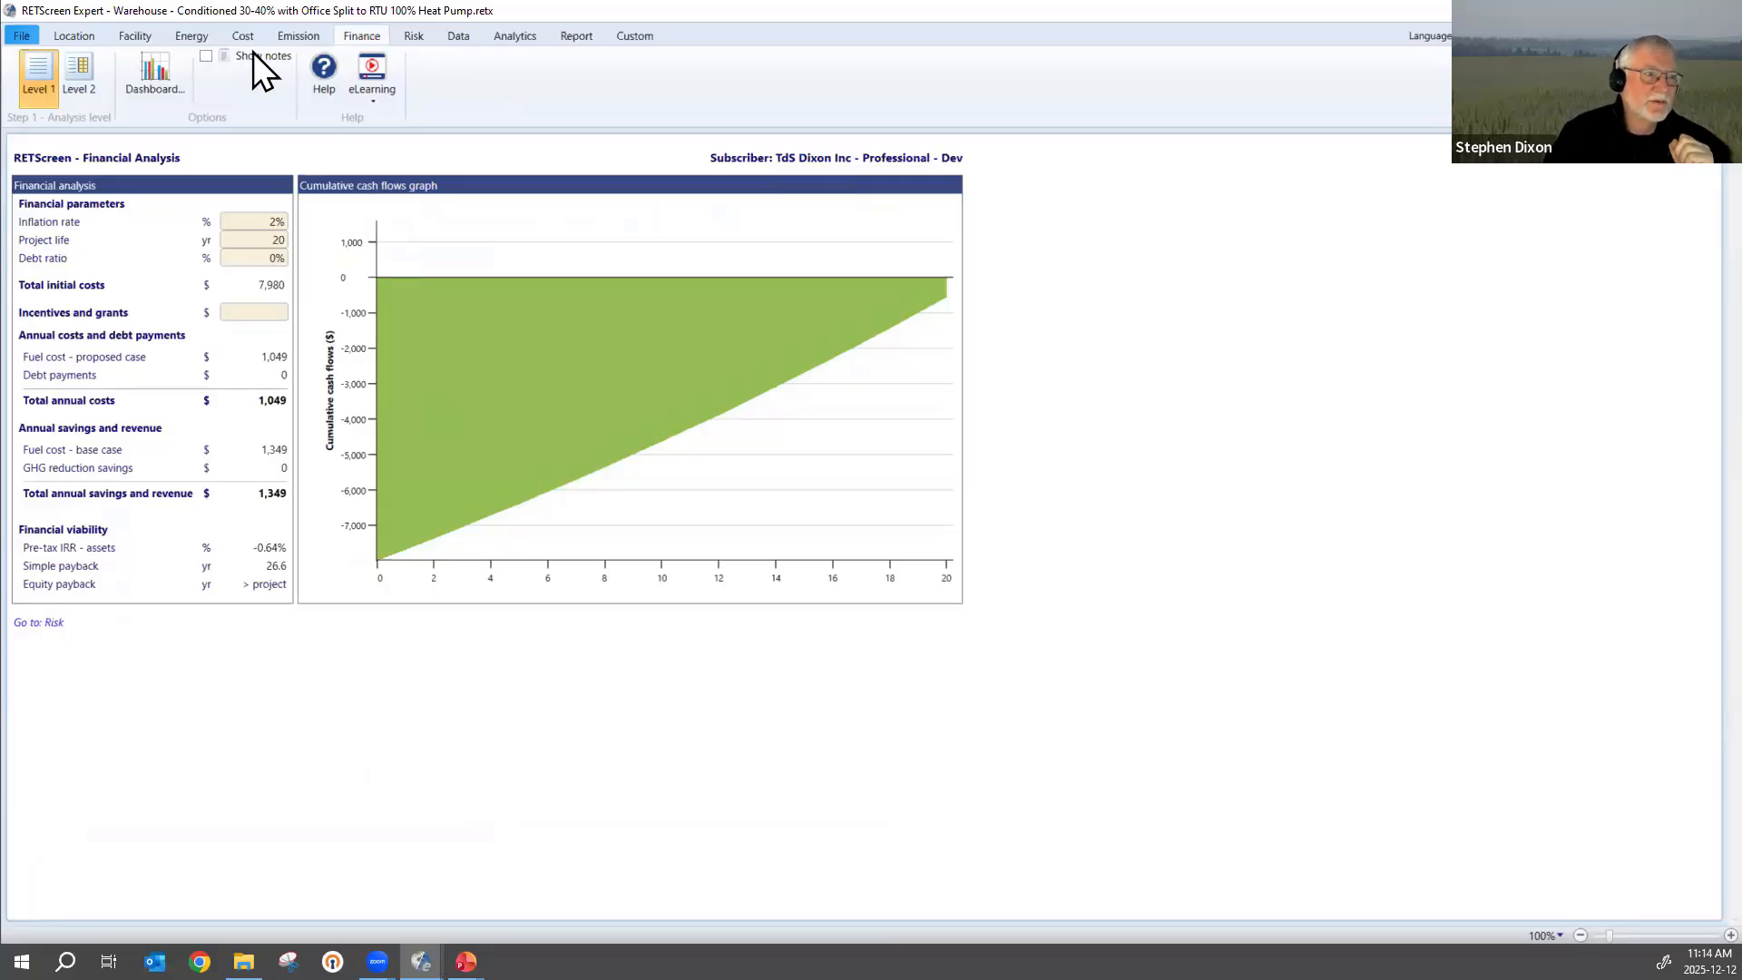
click(192, 36)
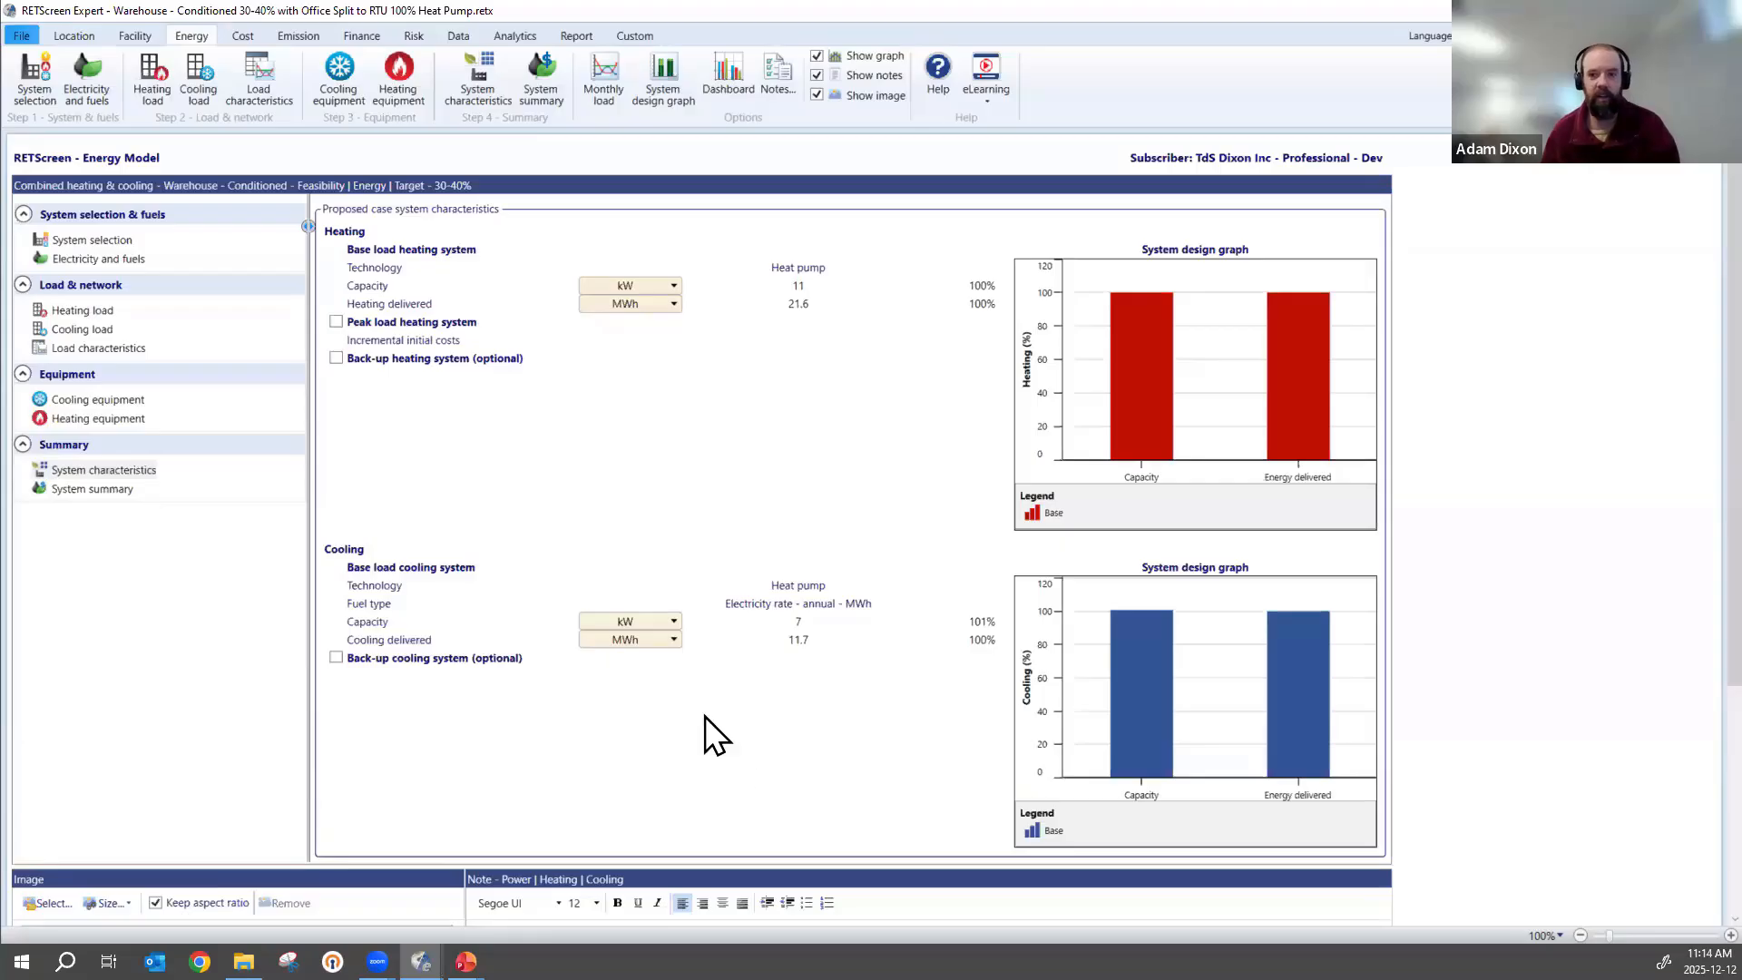
click(79, 417)
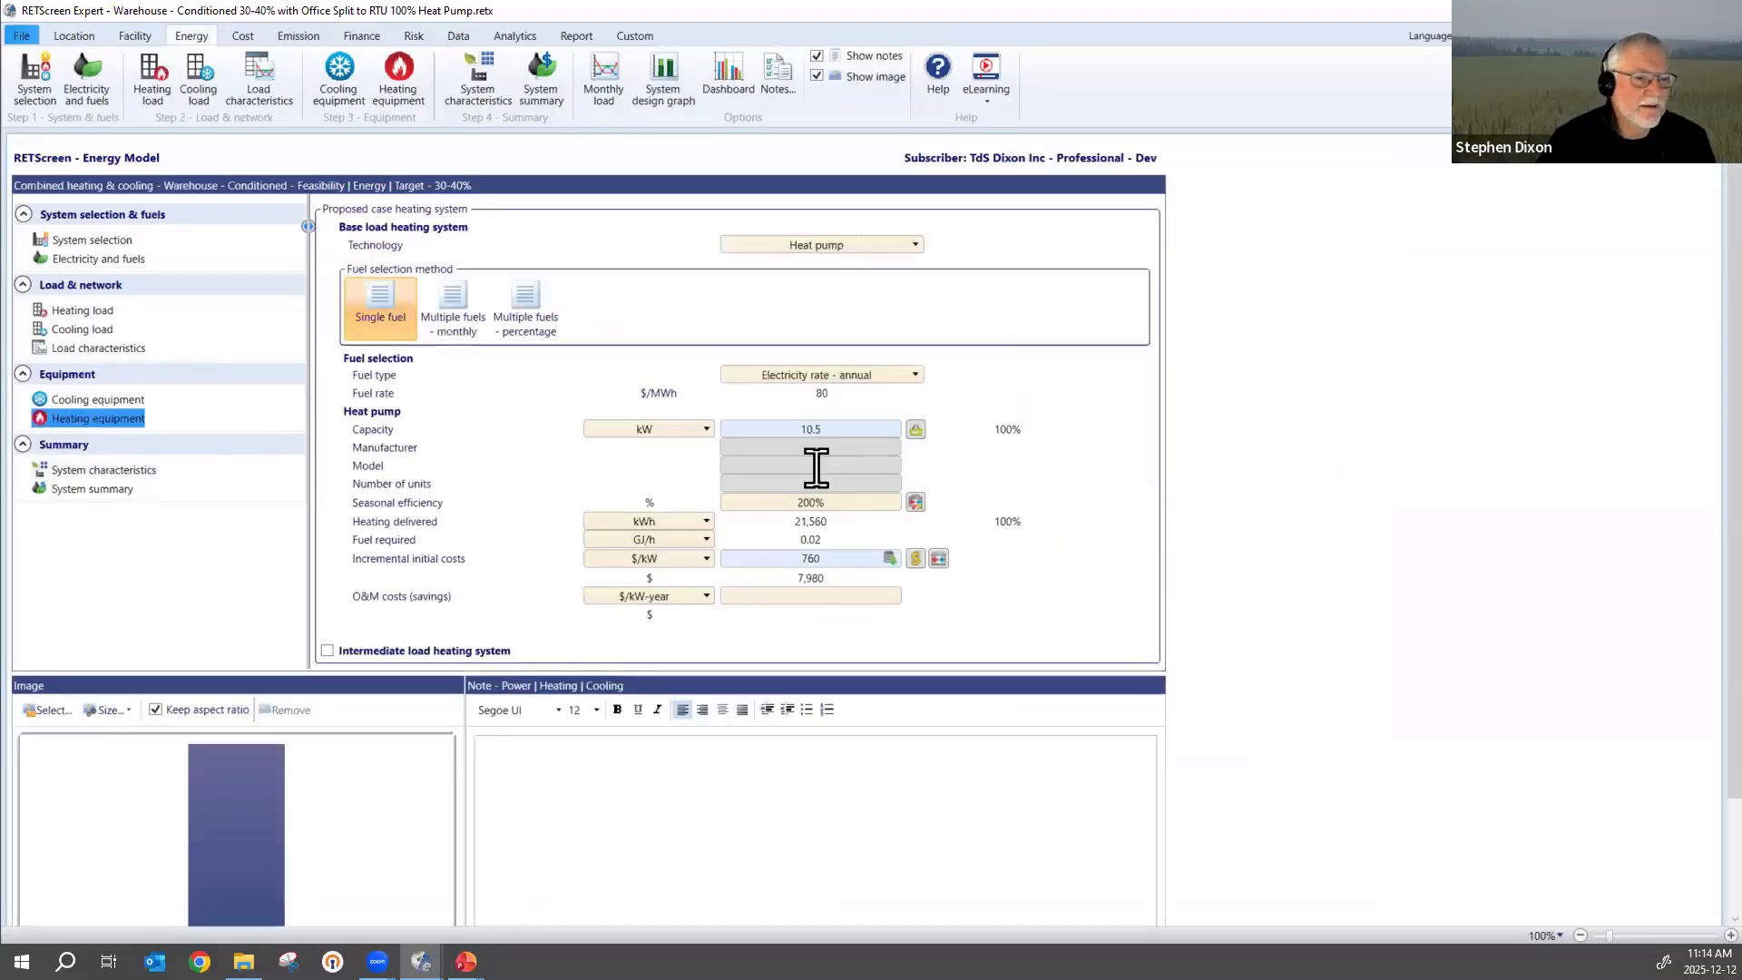
click(877, 433)
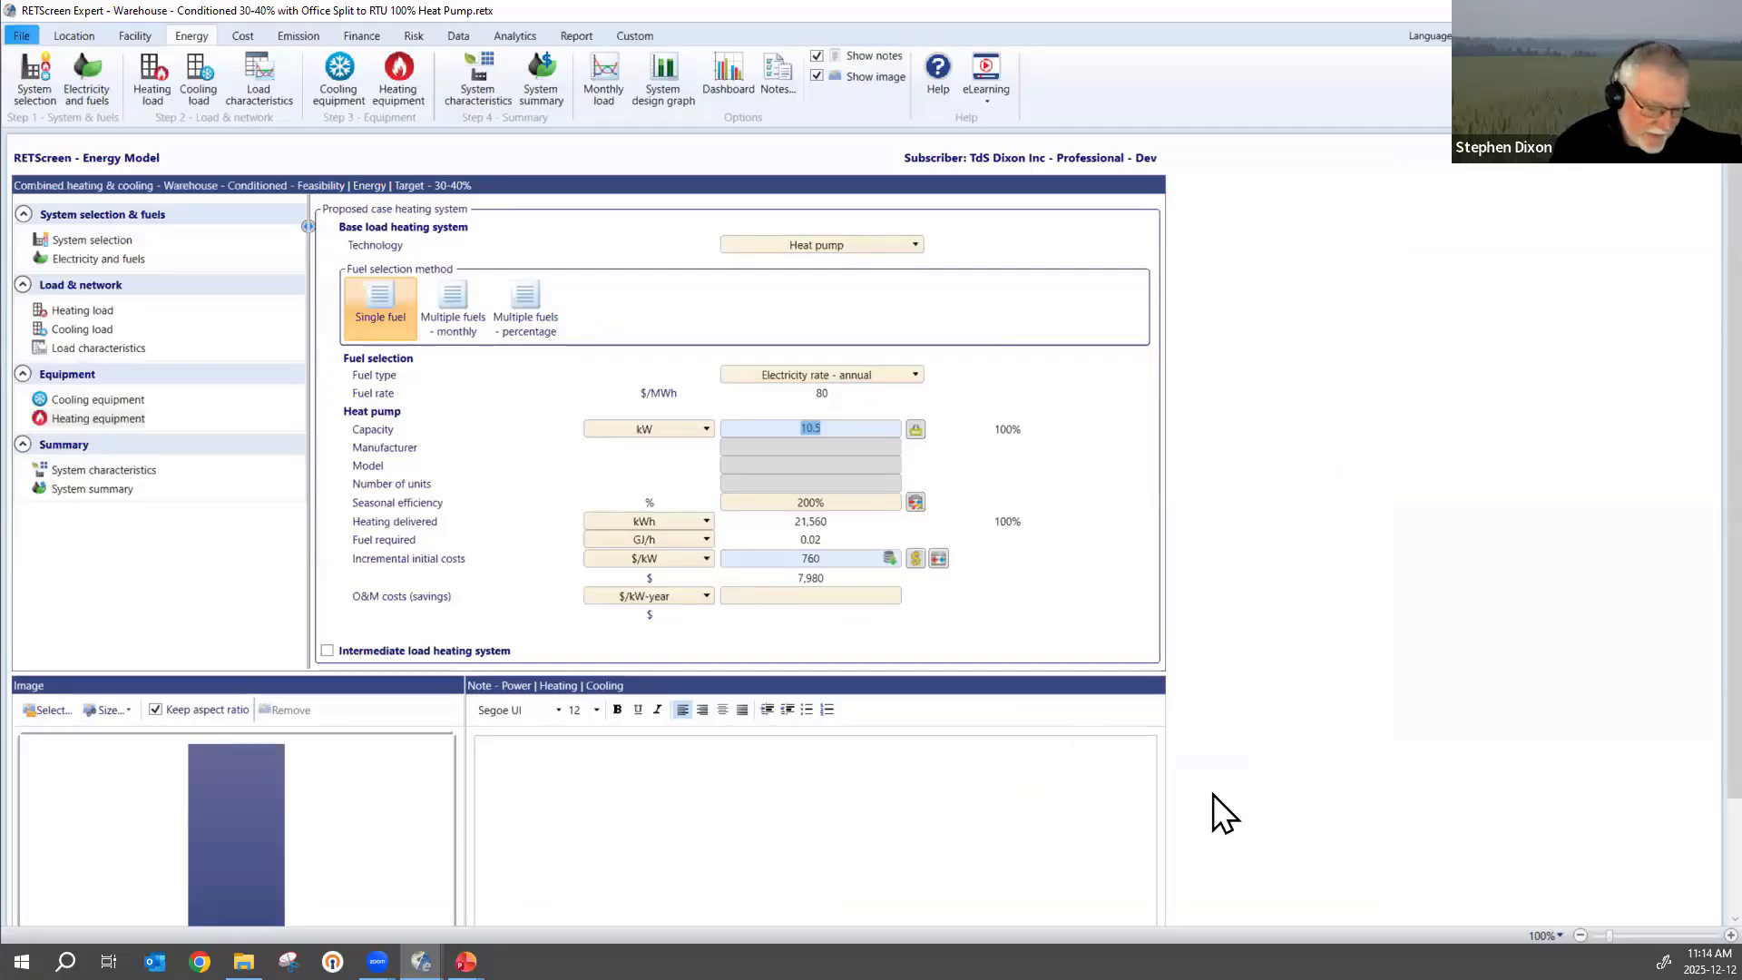
text(7)
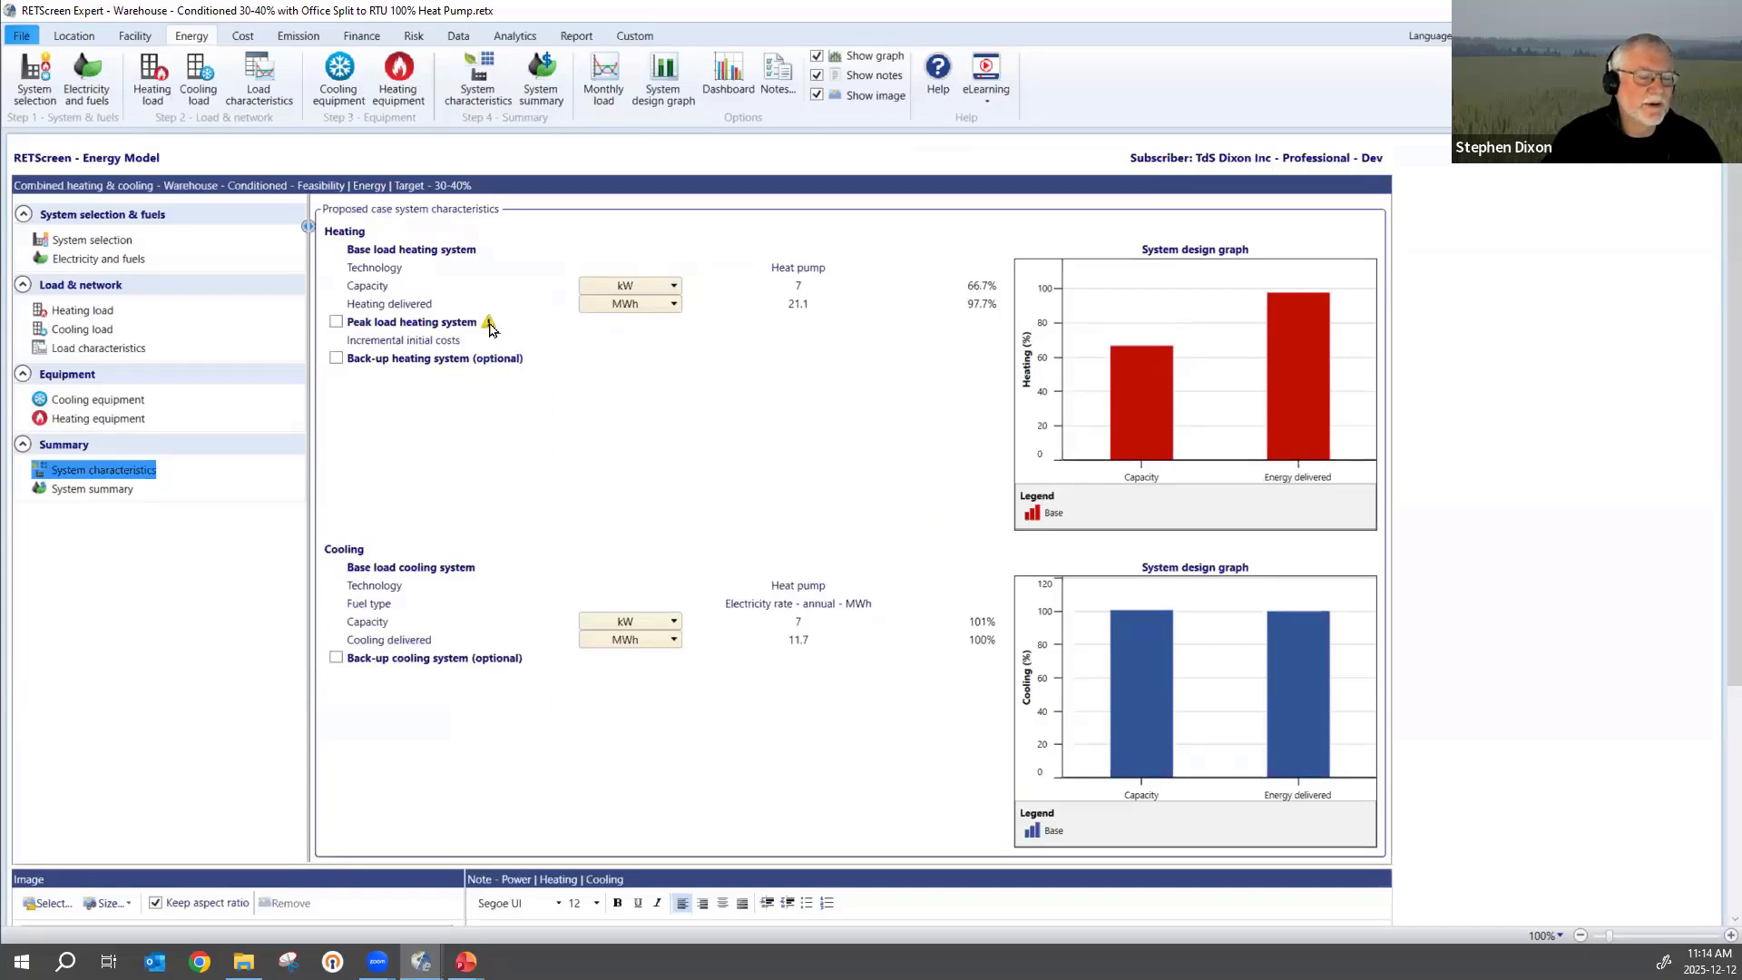
Include a peak load heating system in the proposed case system characteristics and open its furnace capacity for editing.
mouse_move(489, 330)
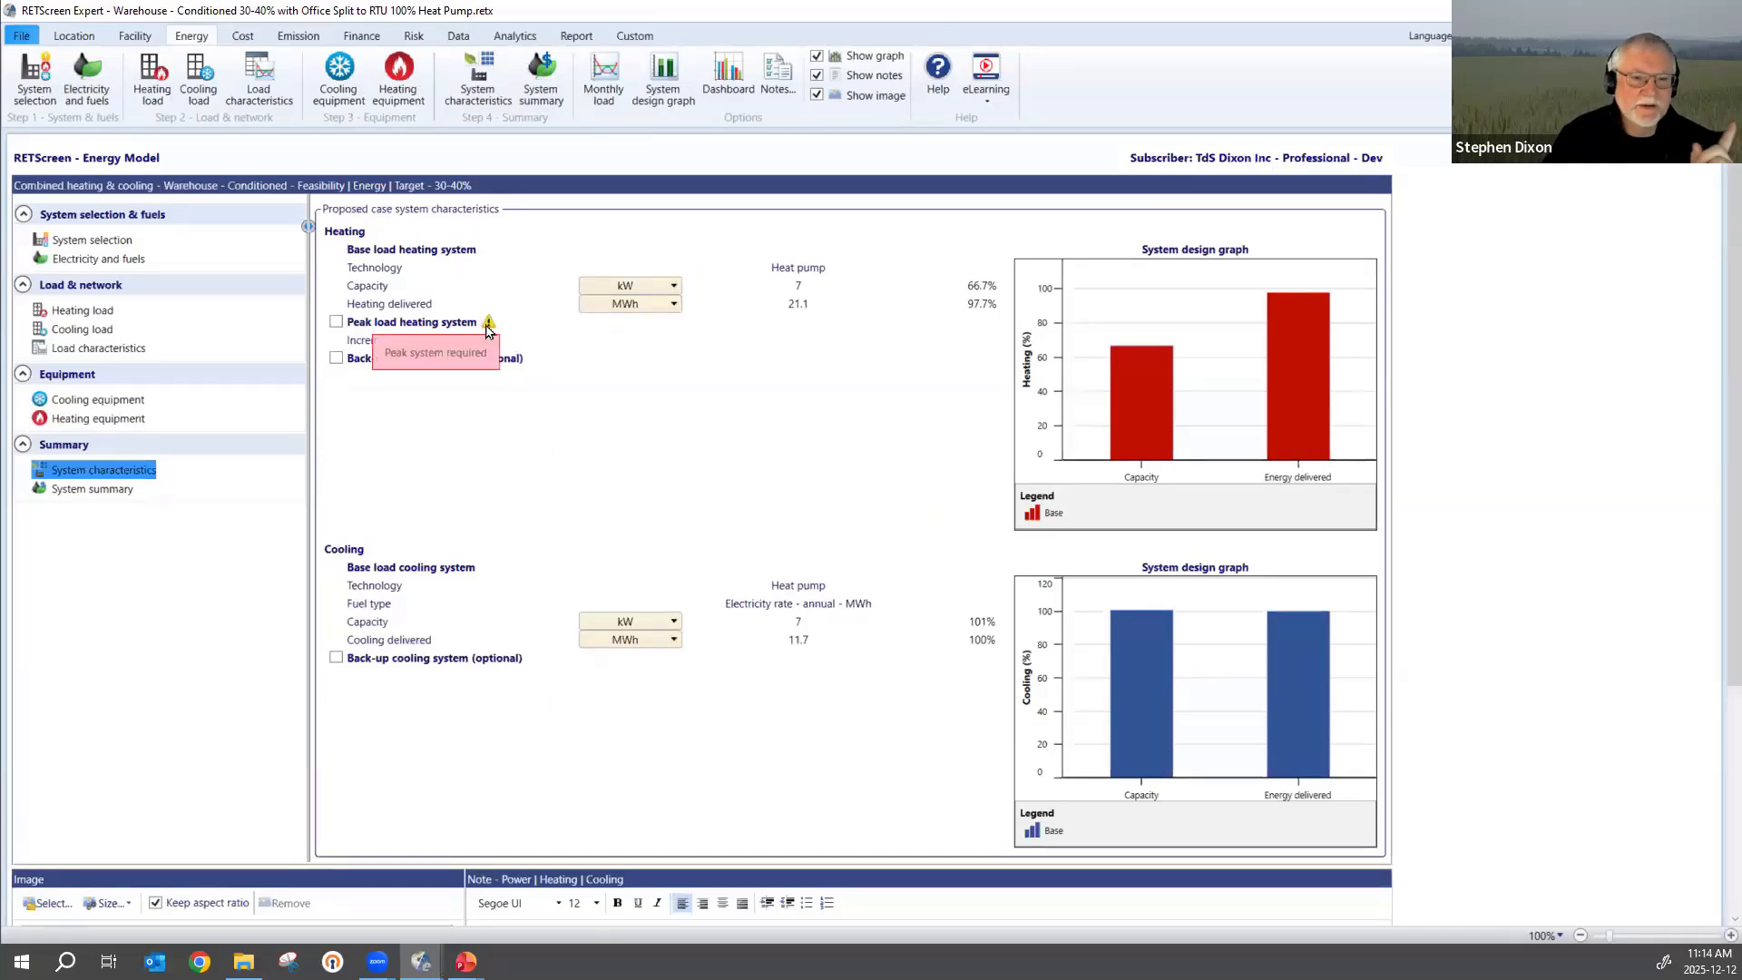
click(336, 322)
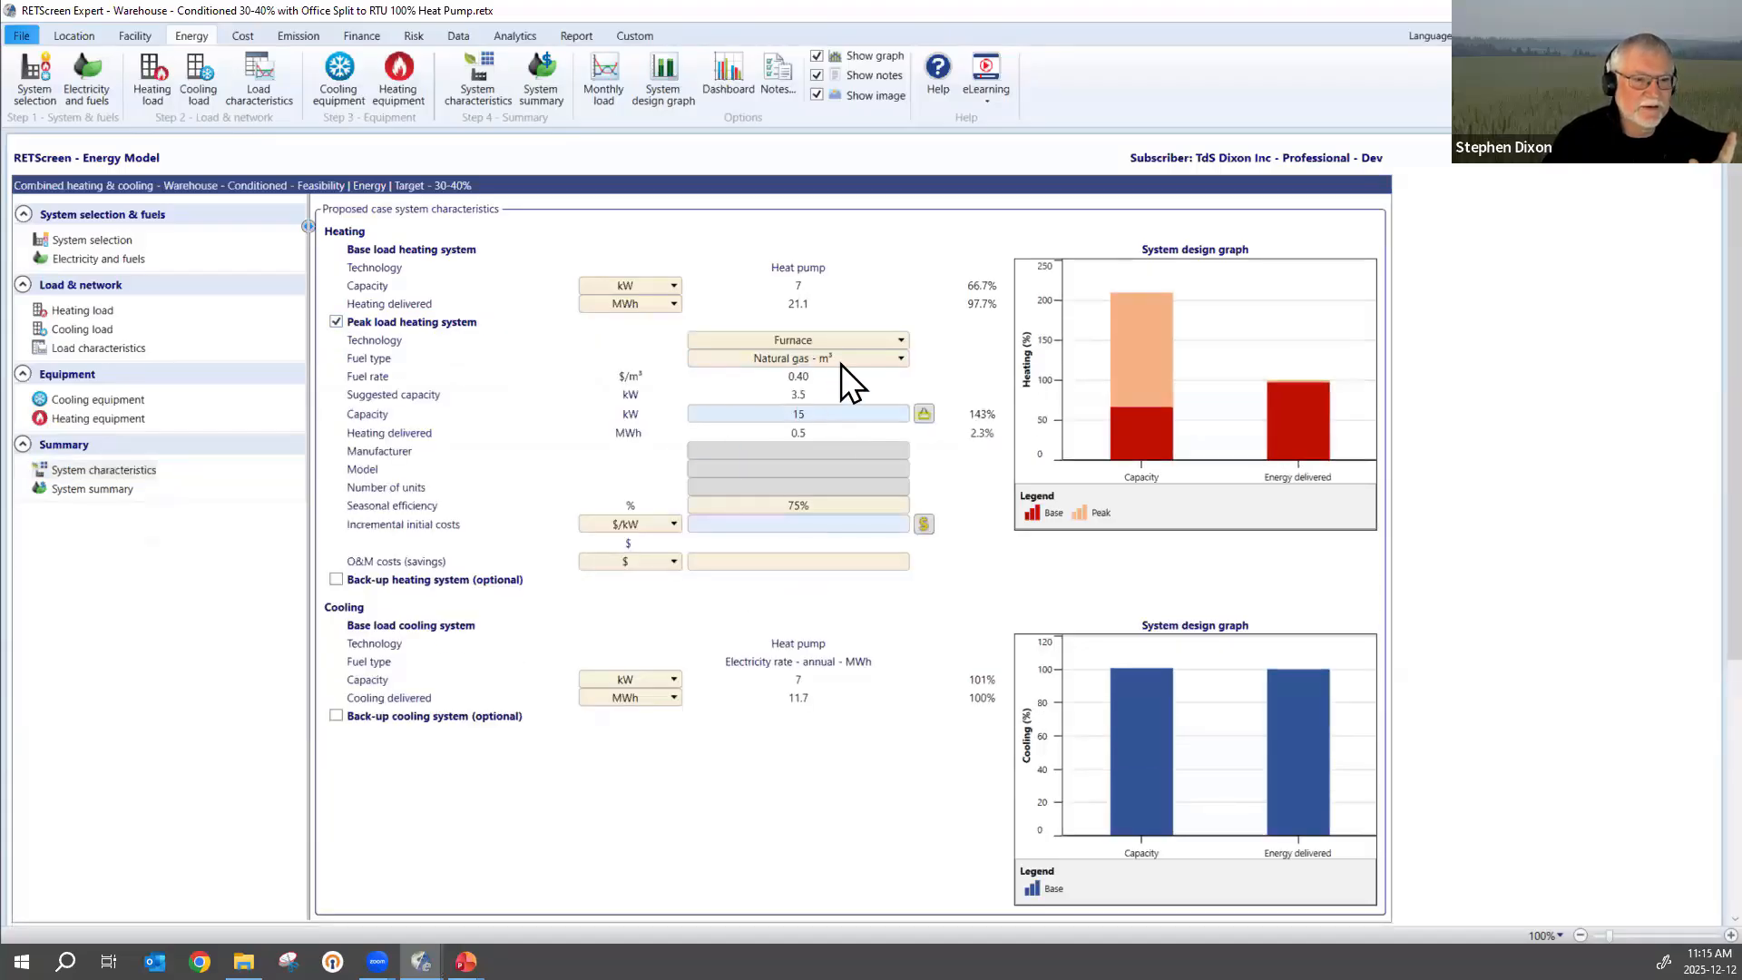
click(840, 413)
click(840, 413)
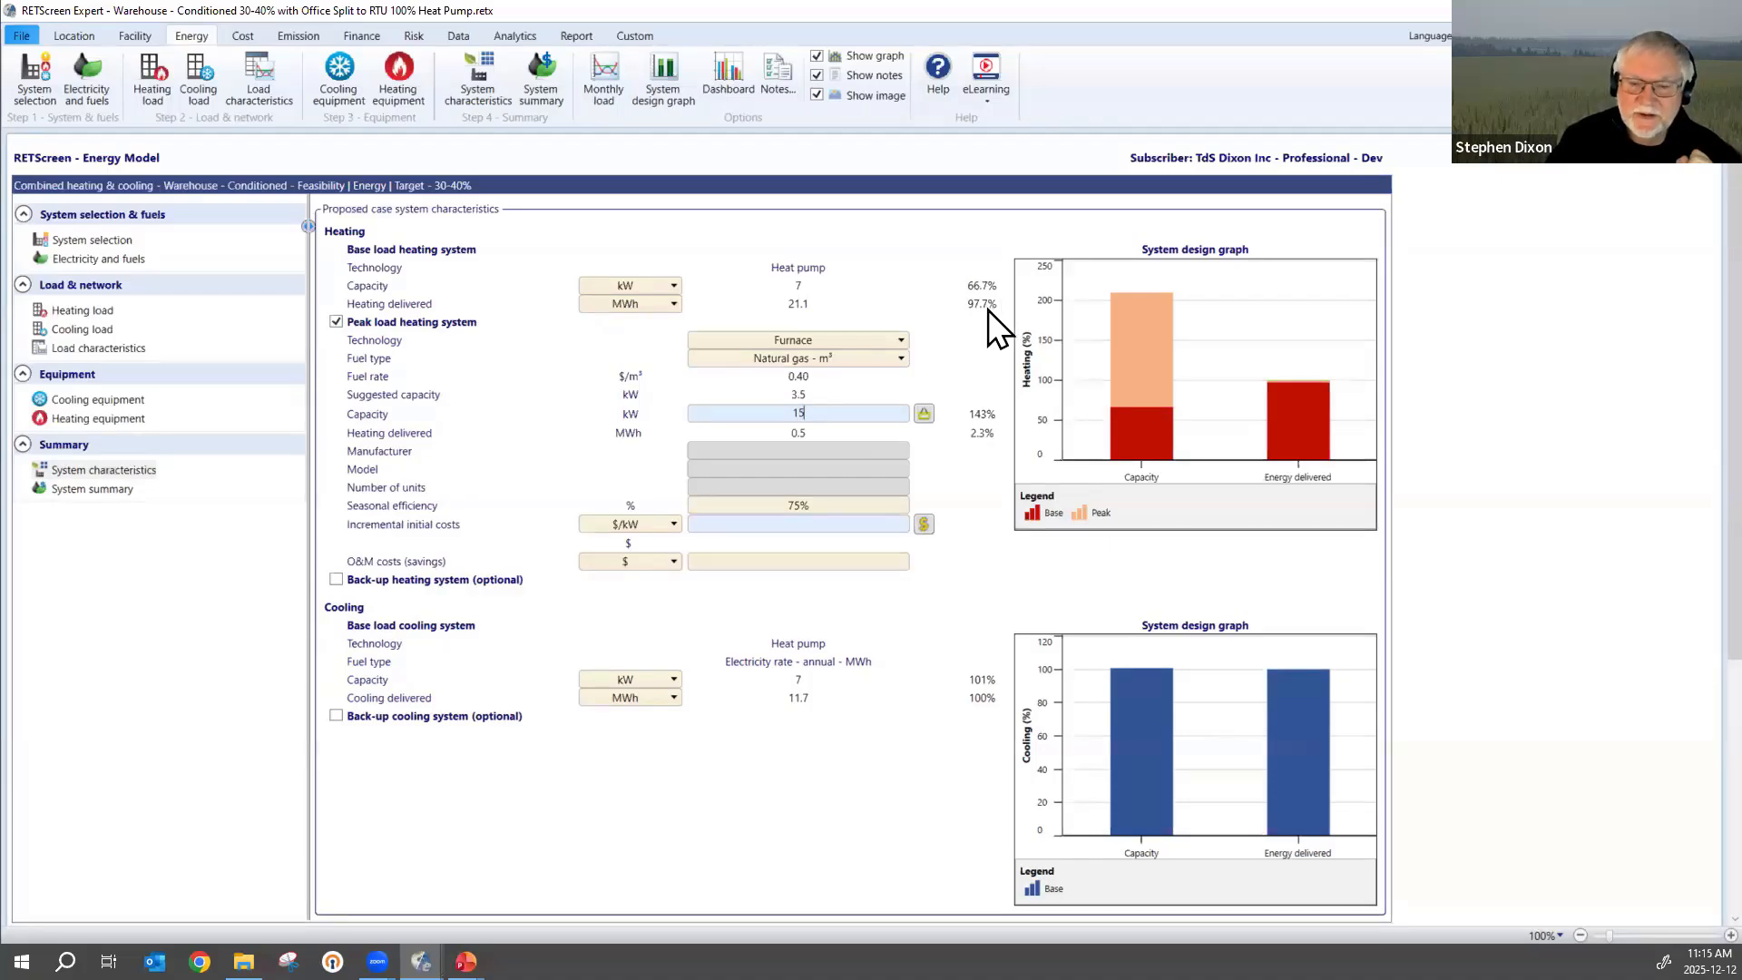
Check the emission and financial analyses for the smaller heat pump, and set the incentives and grants to $1,500.
click(302, 40)
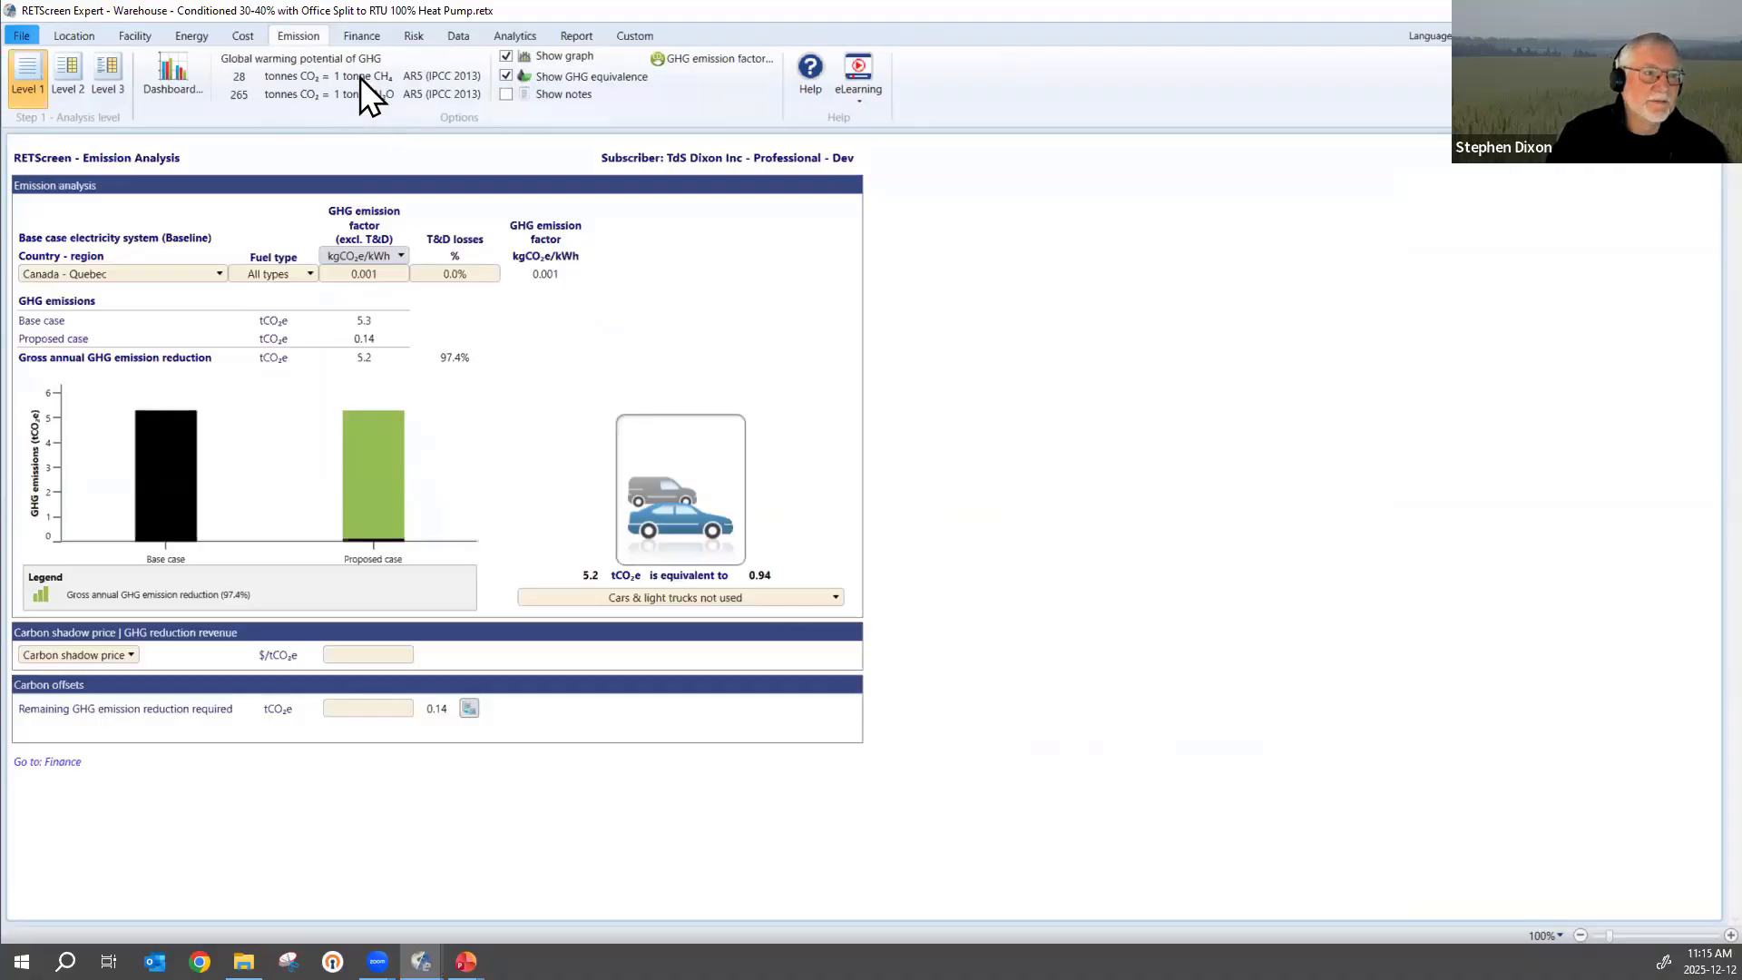
click(361, 36)
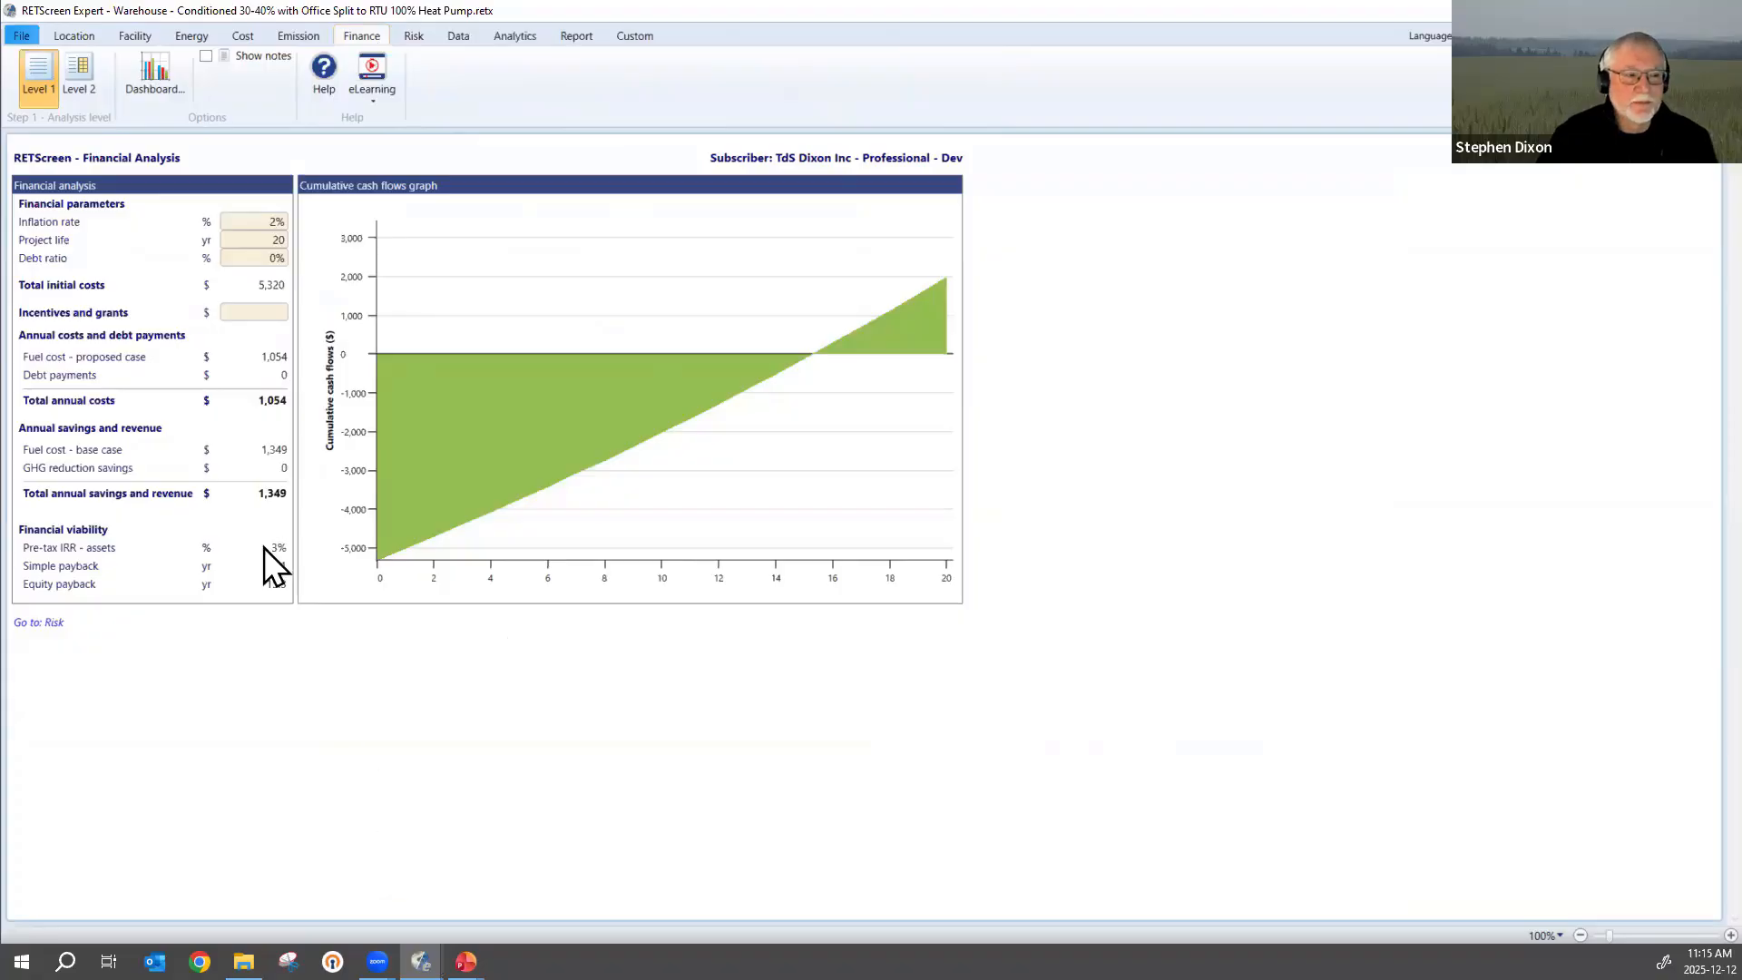
click(250, 313)
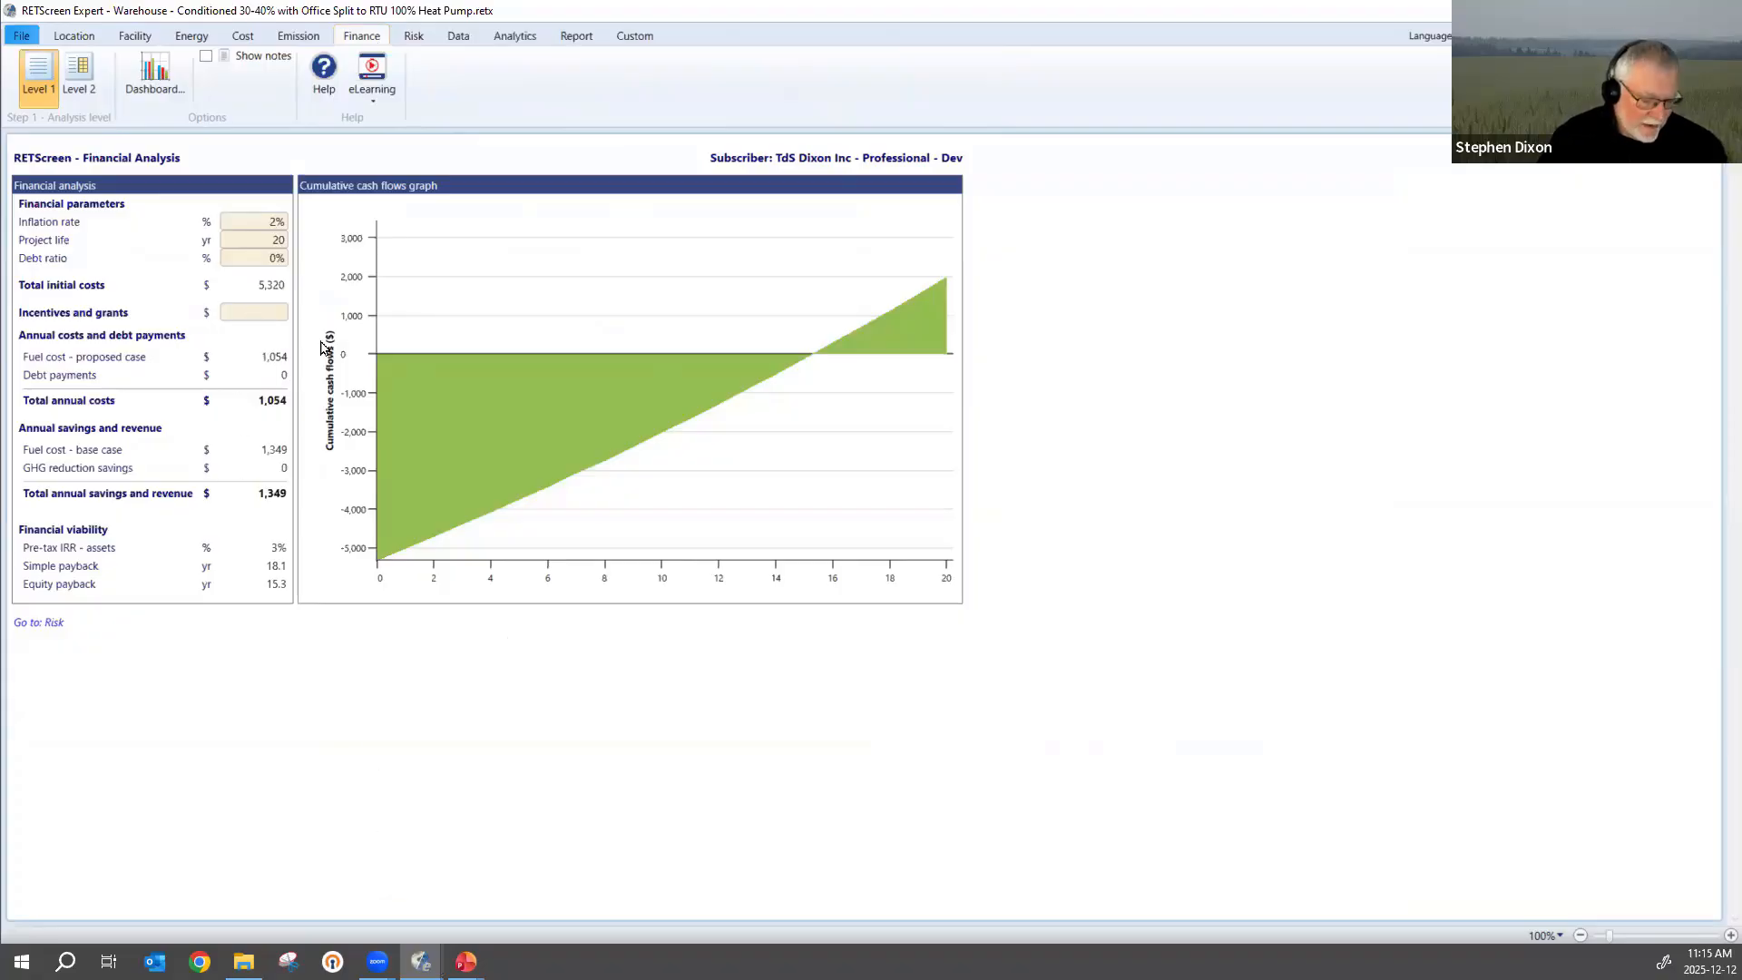
text(1500)
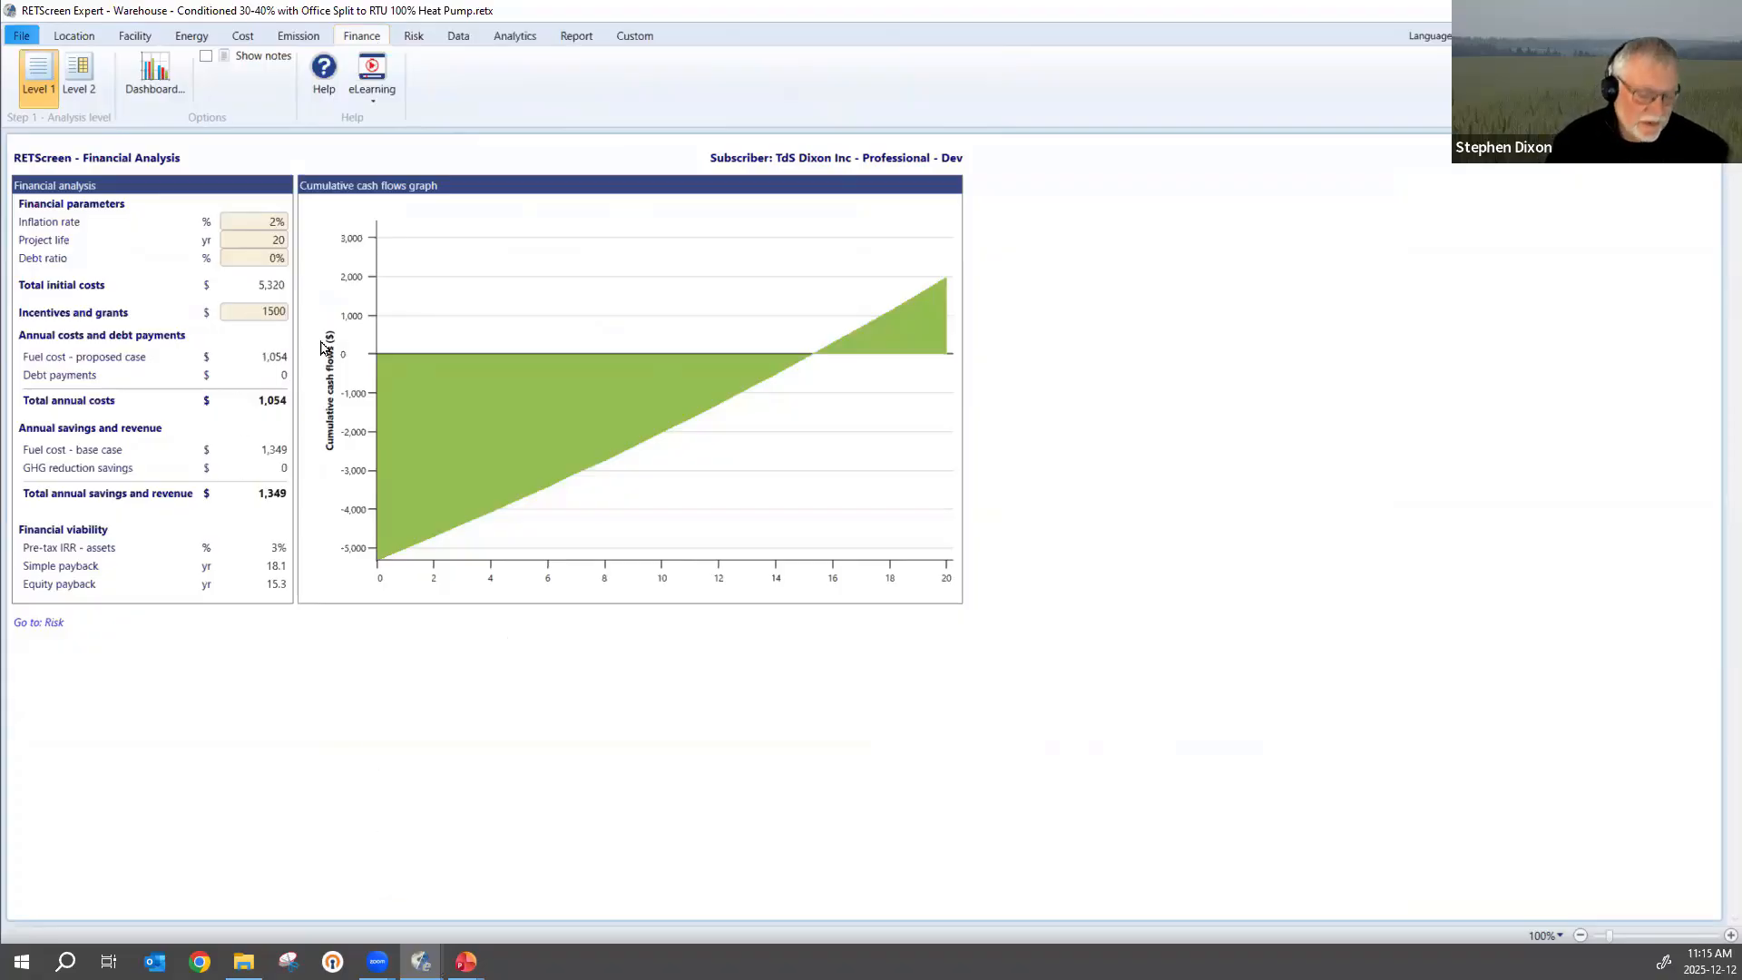
key(Tab)
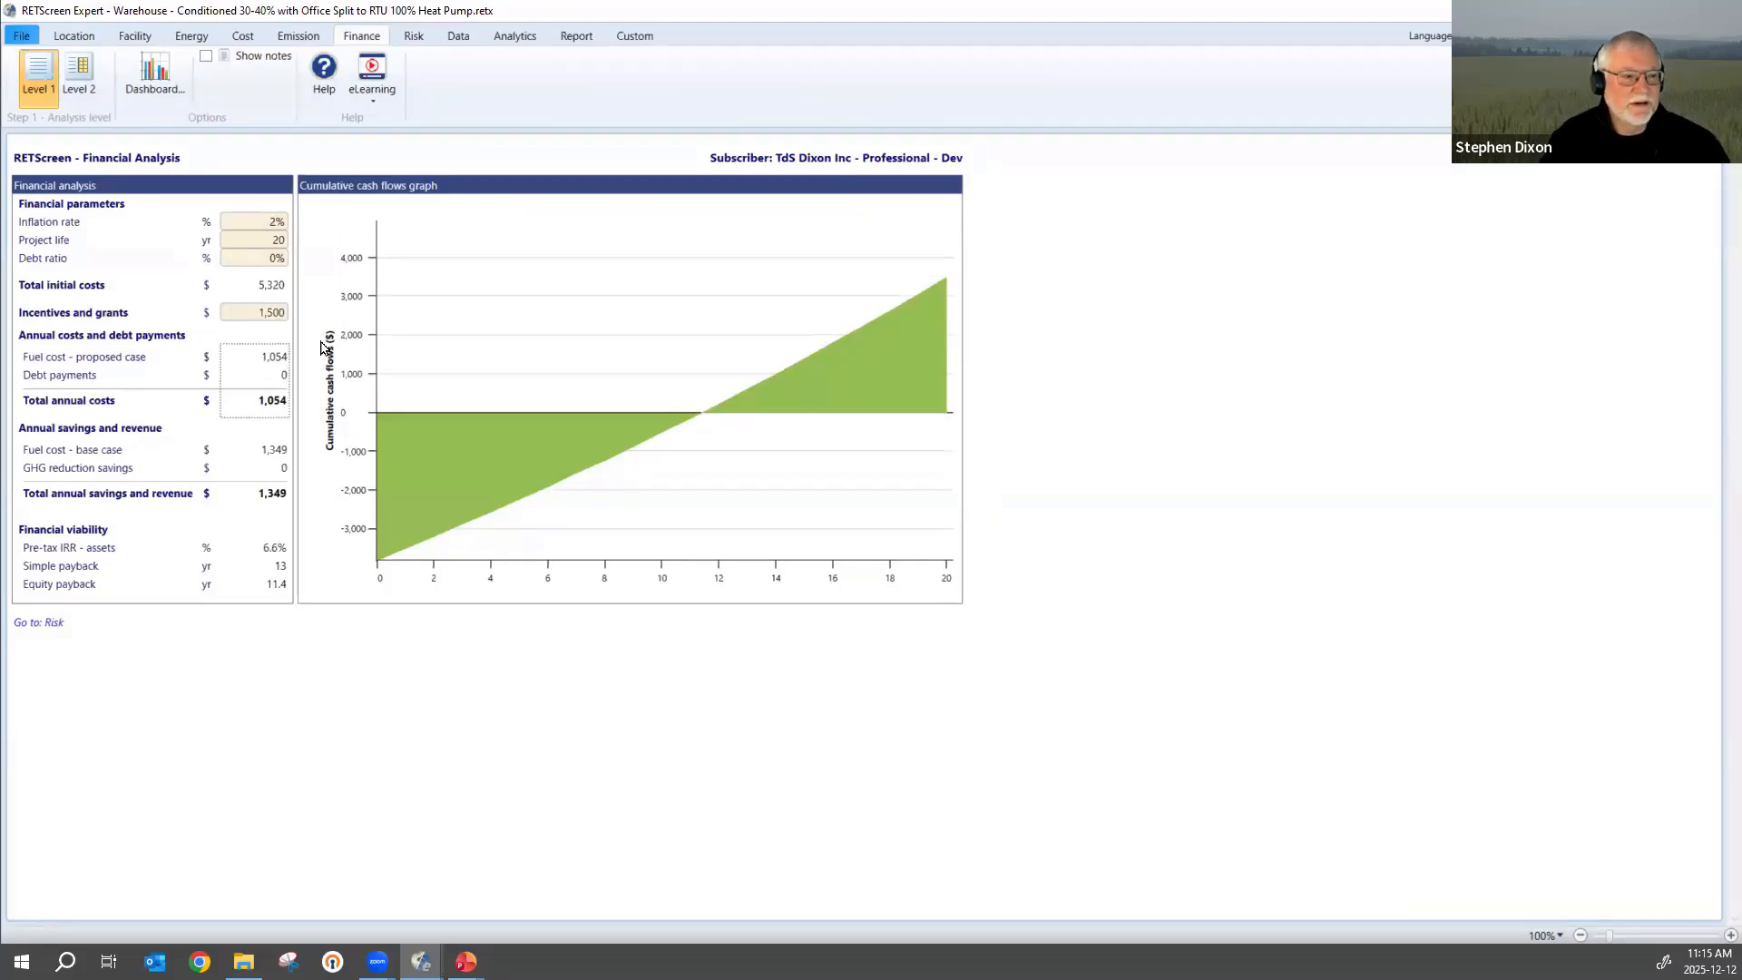
Compare the gross annual GHG emission reduction with the financial viability and cumulative cash flows under the grant.
click(298, 37)
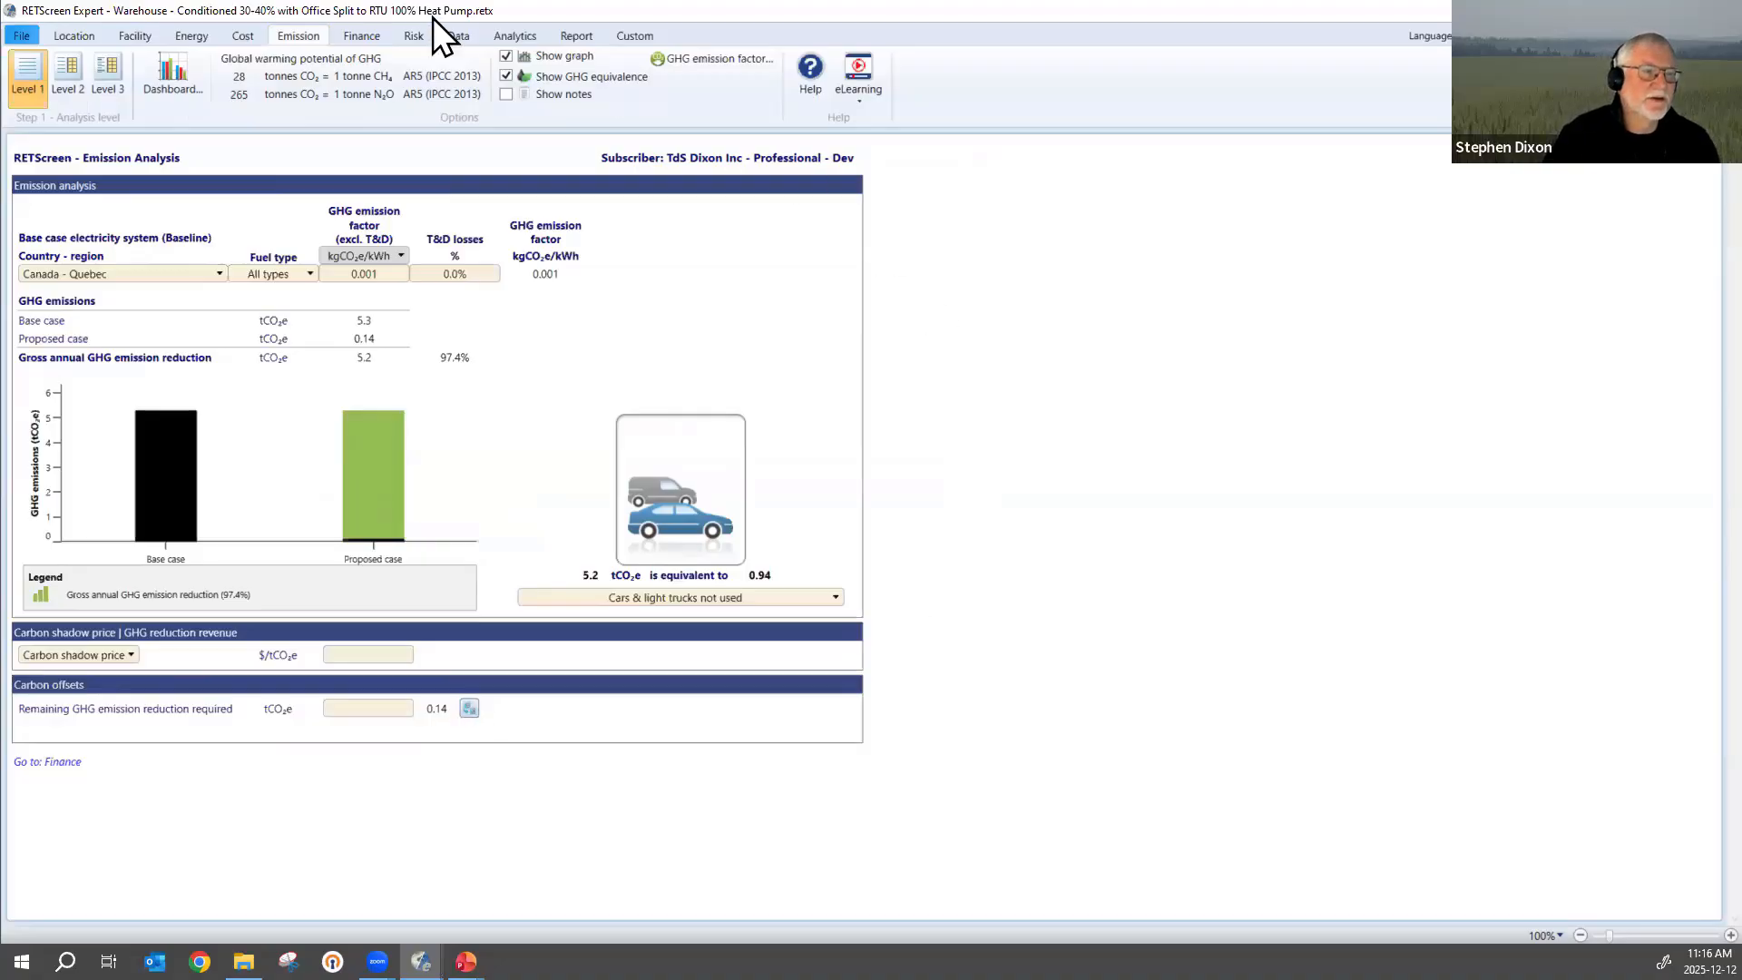
click(362, 37)
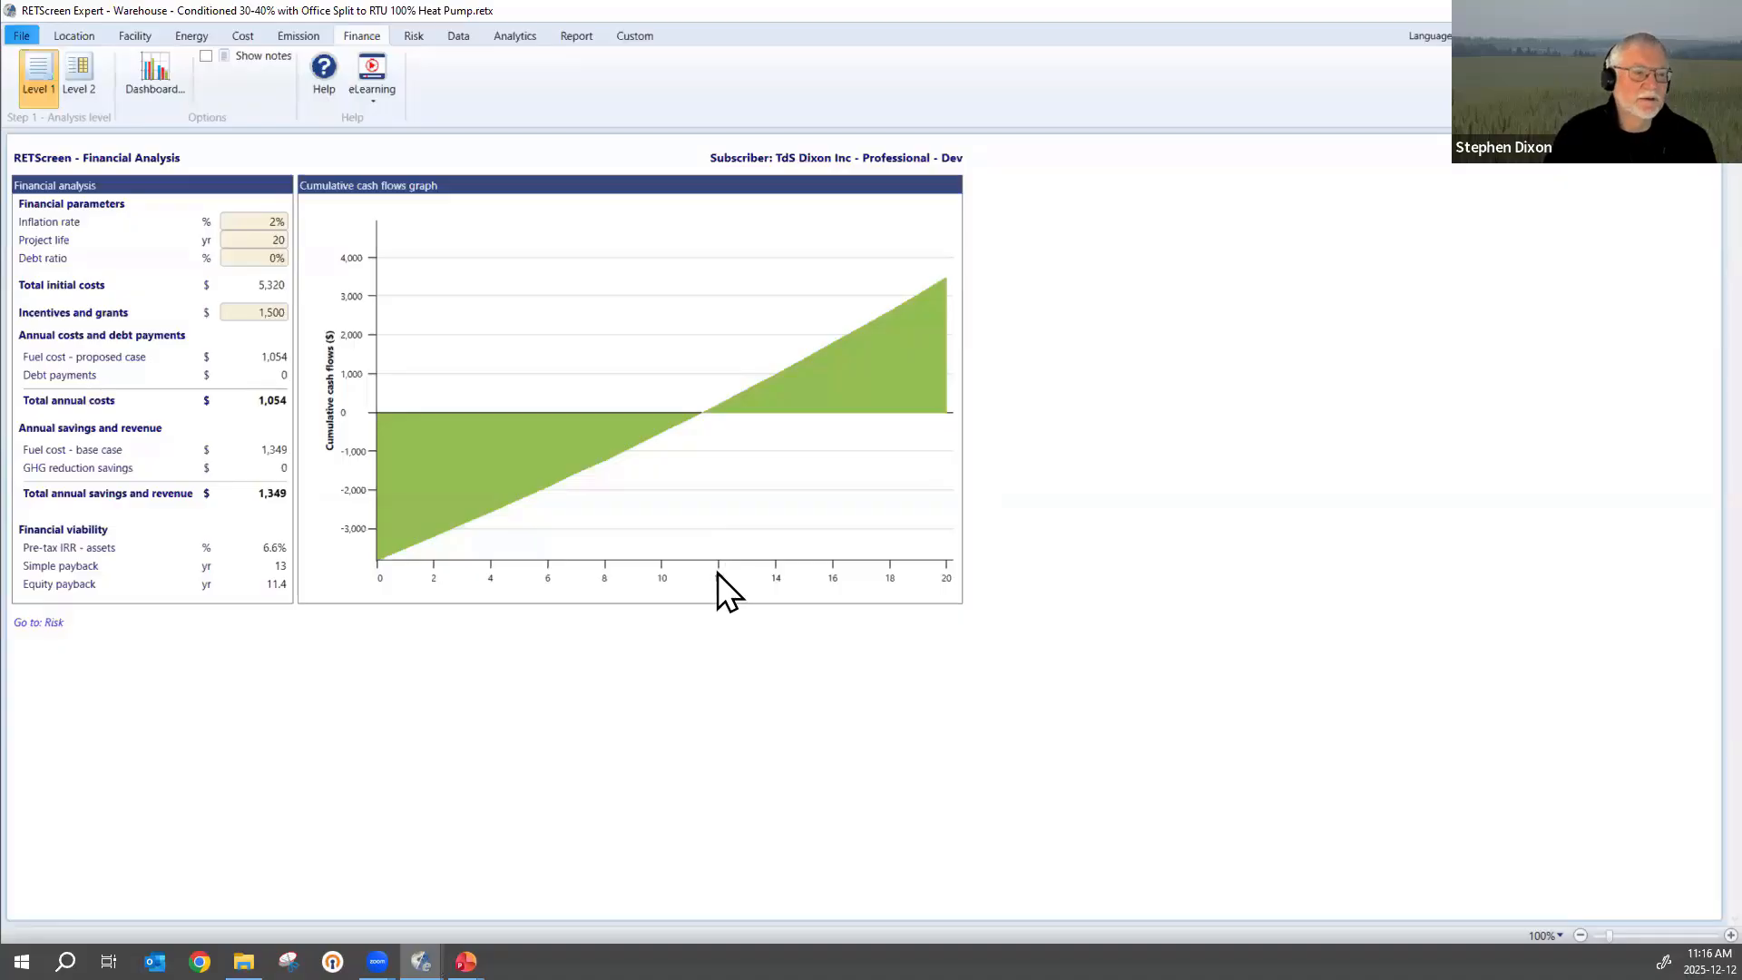
click(303, 33)
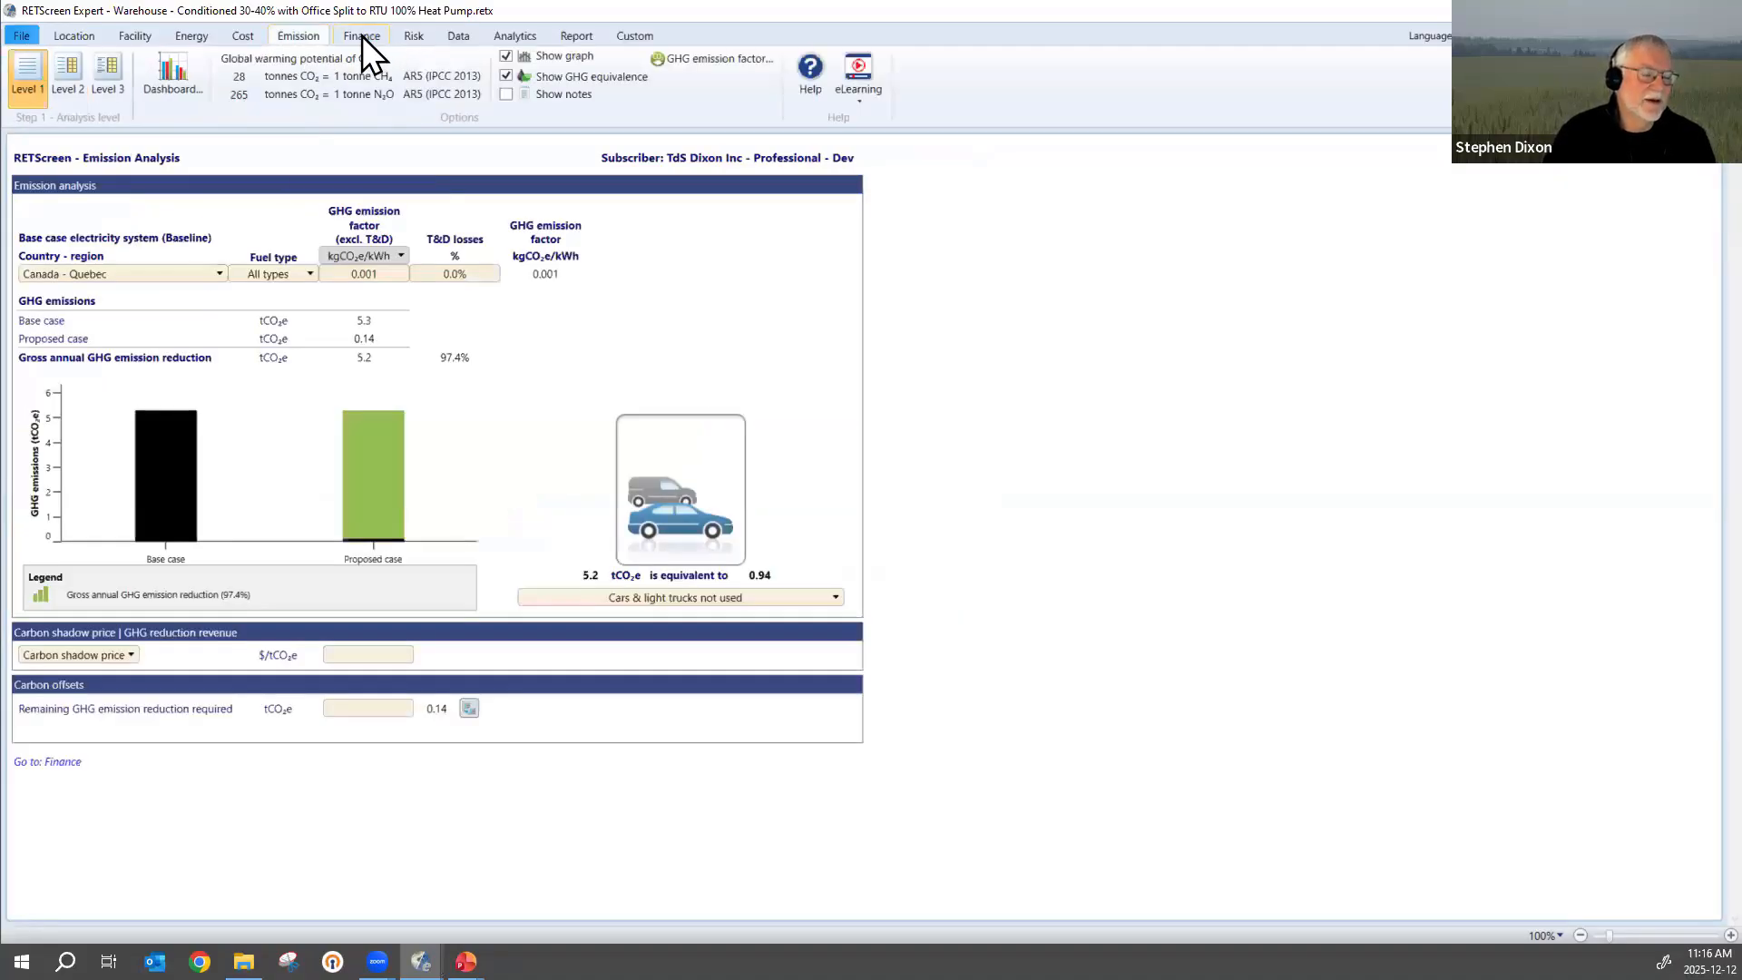
click(361, 37)
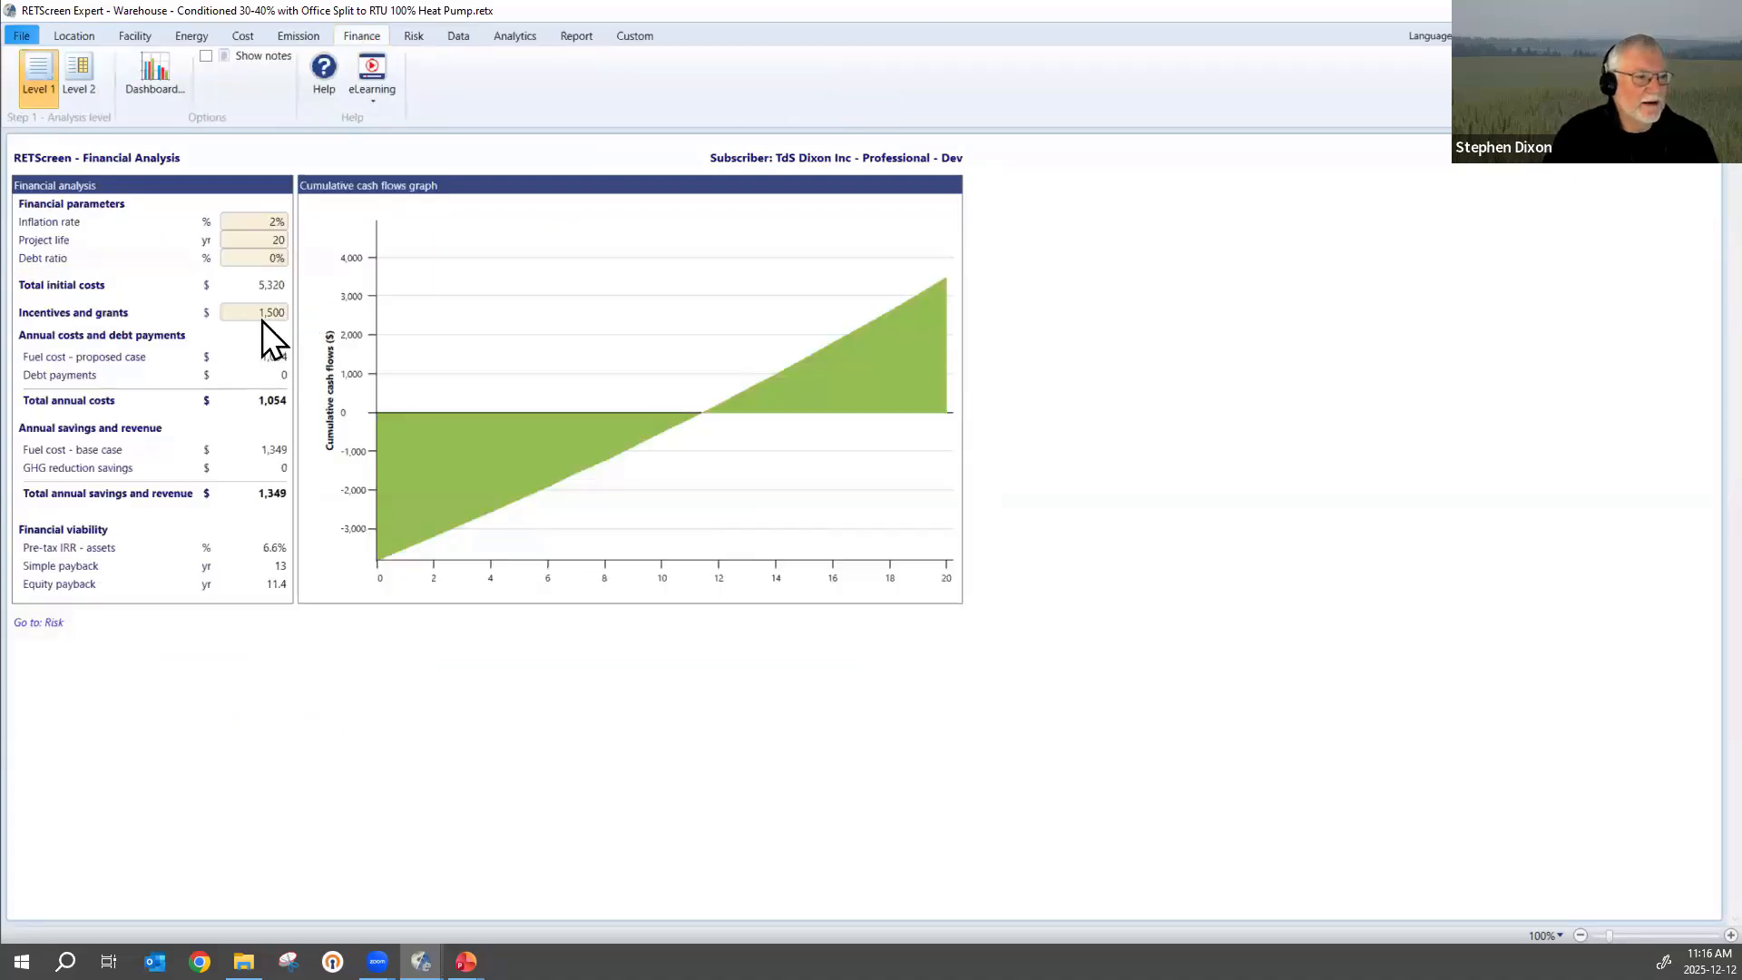
Clear the incentives and grants amount in the financial analysis.
click(261, 318)
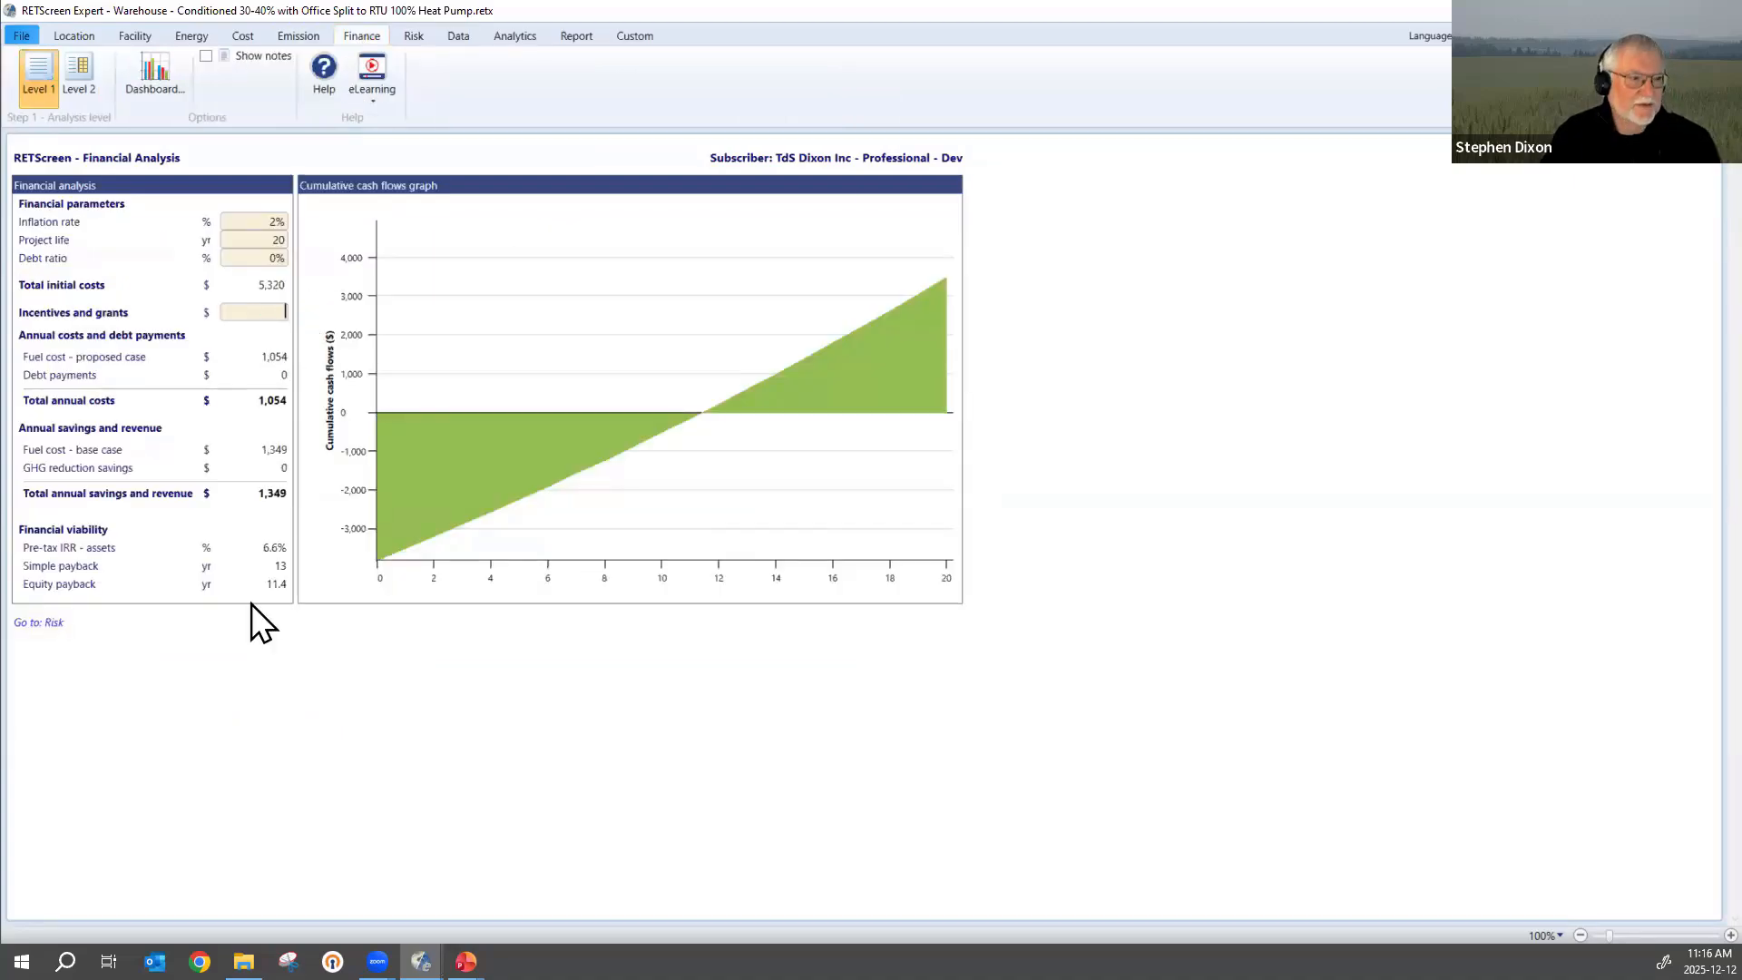
click(254, 311)
key(Delete)
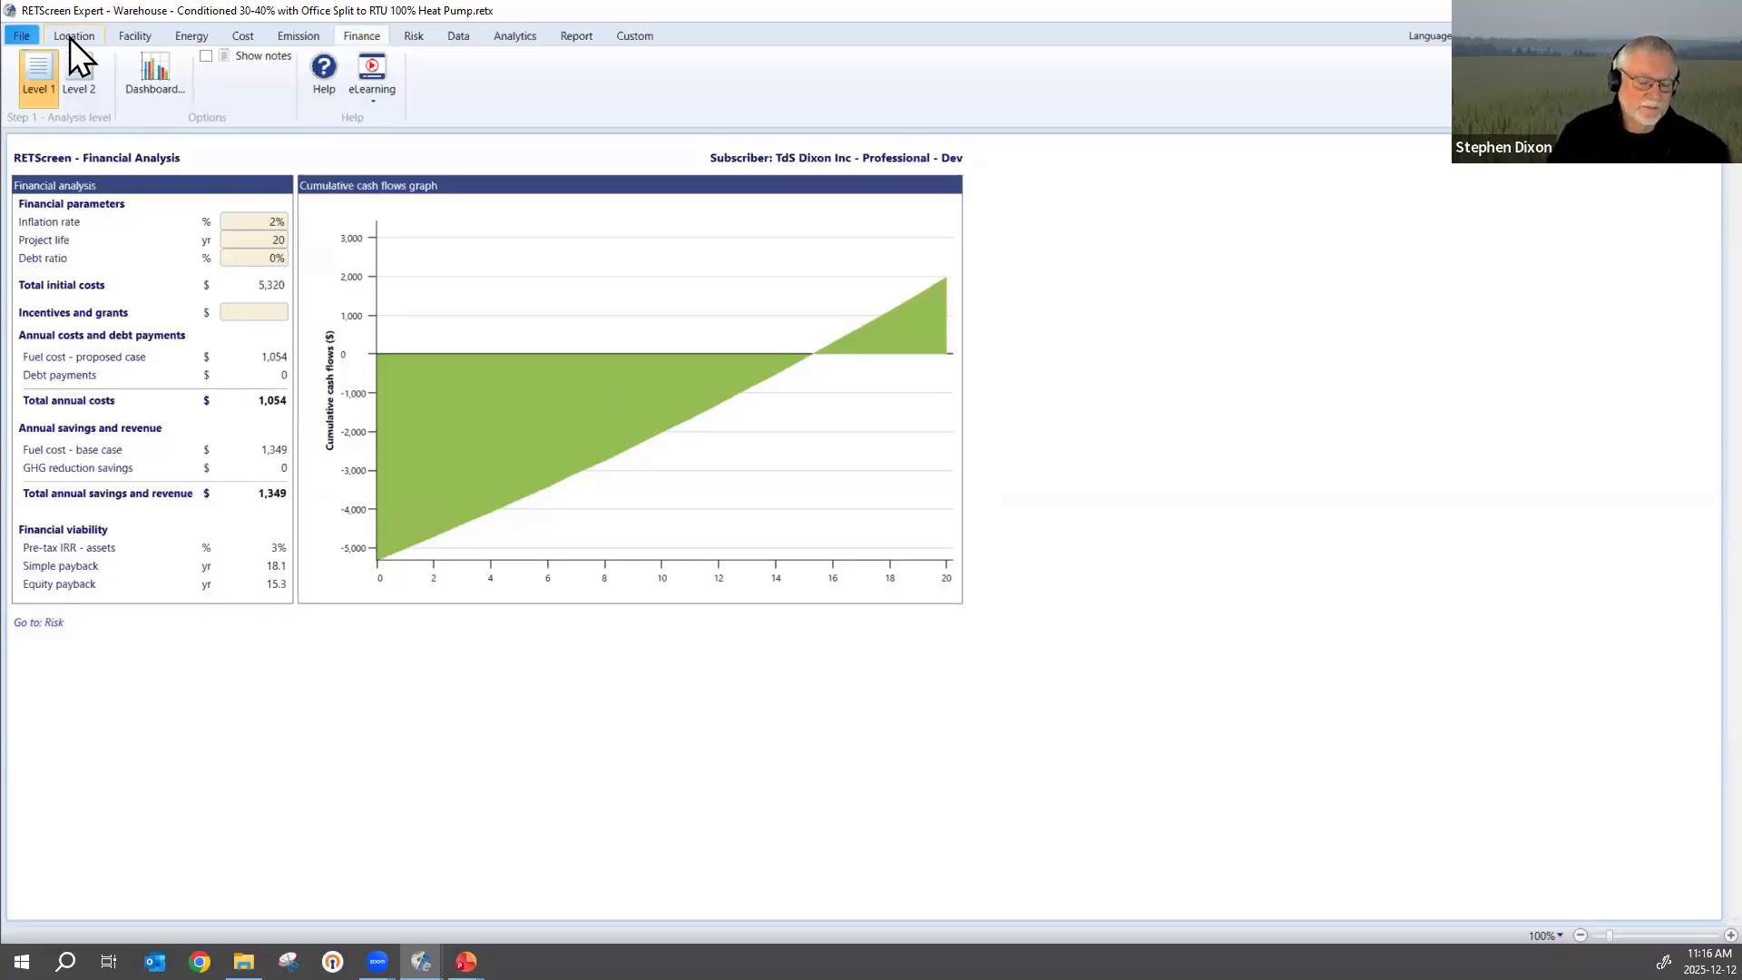
Set the annual electricity rate to 0.045 $/kWh in the energy model's electricity and fuels settings.
click(187, 36)
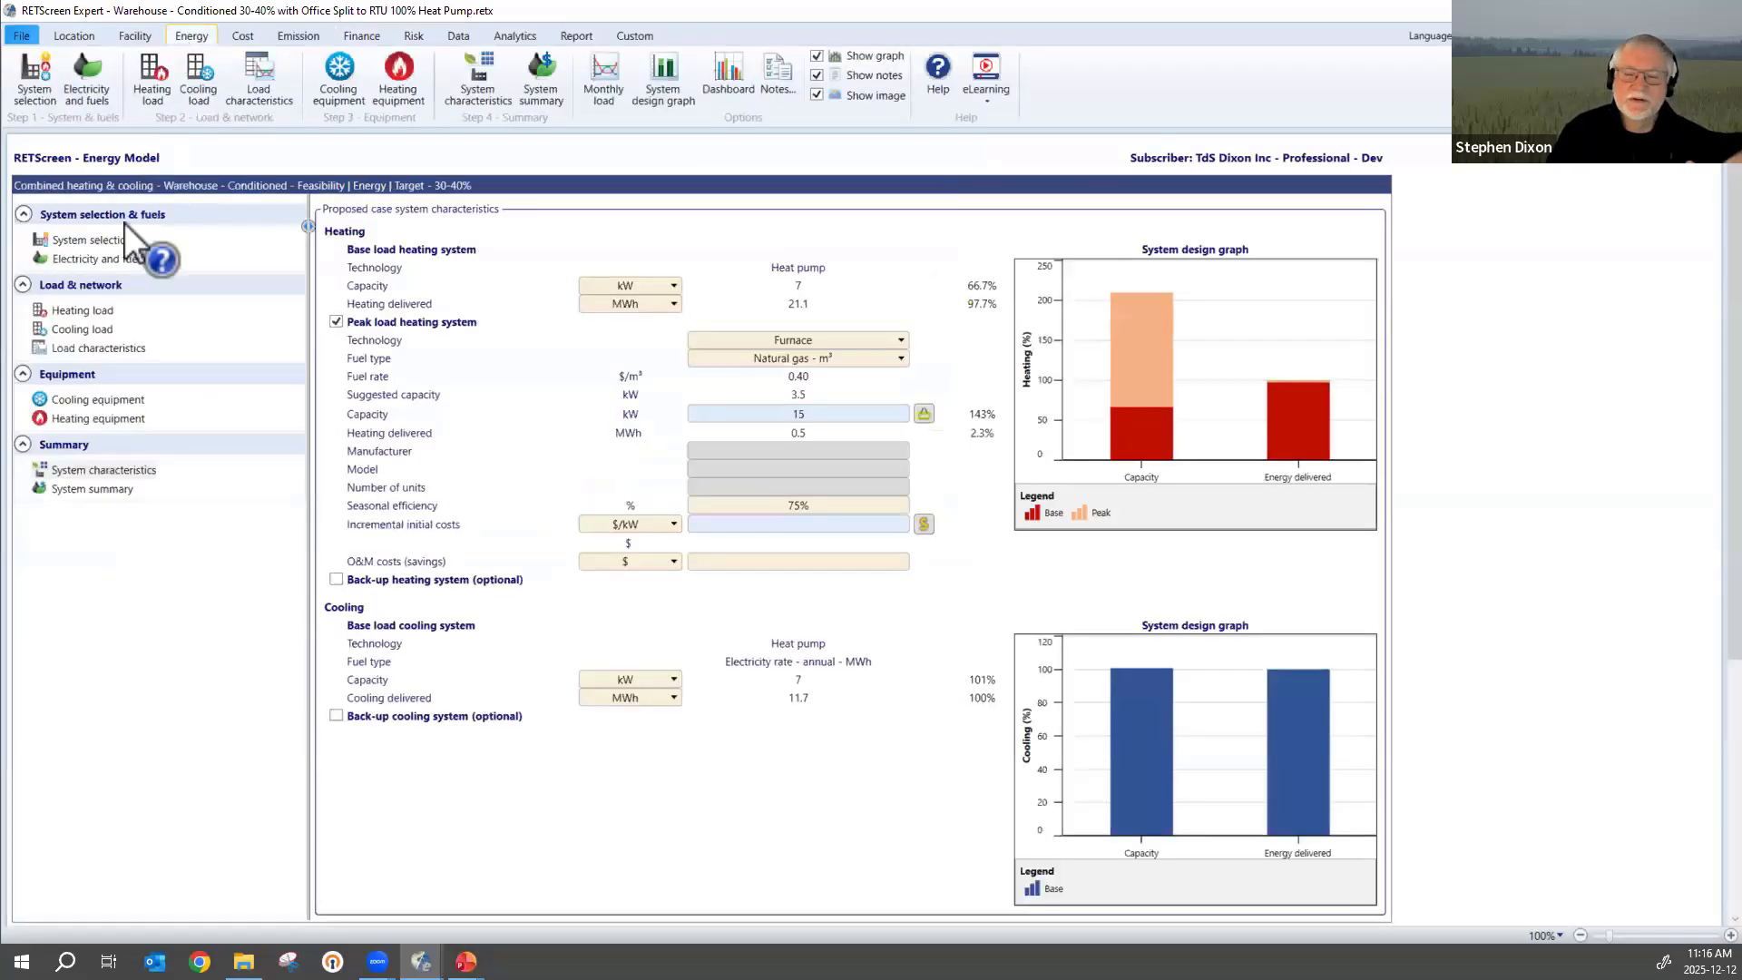
click(89, 259)
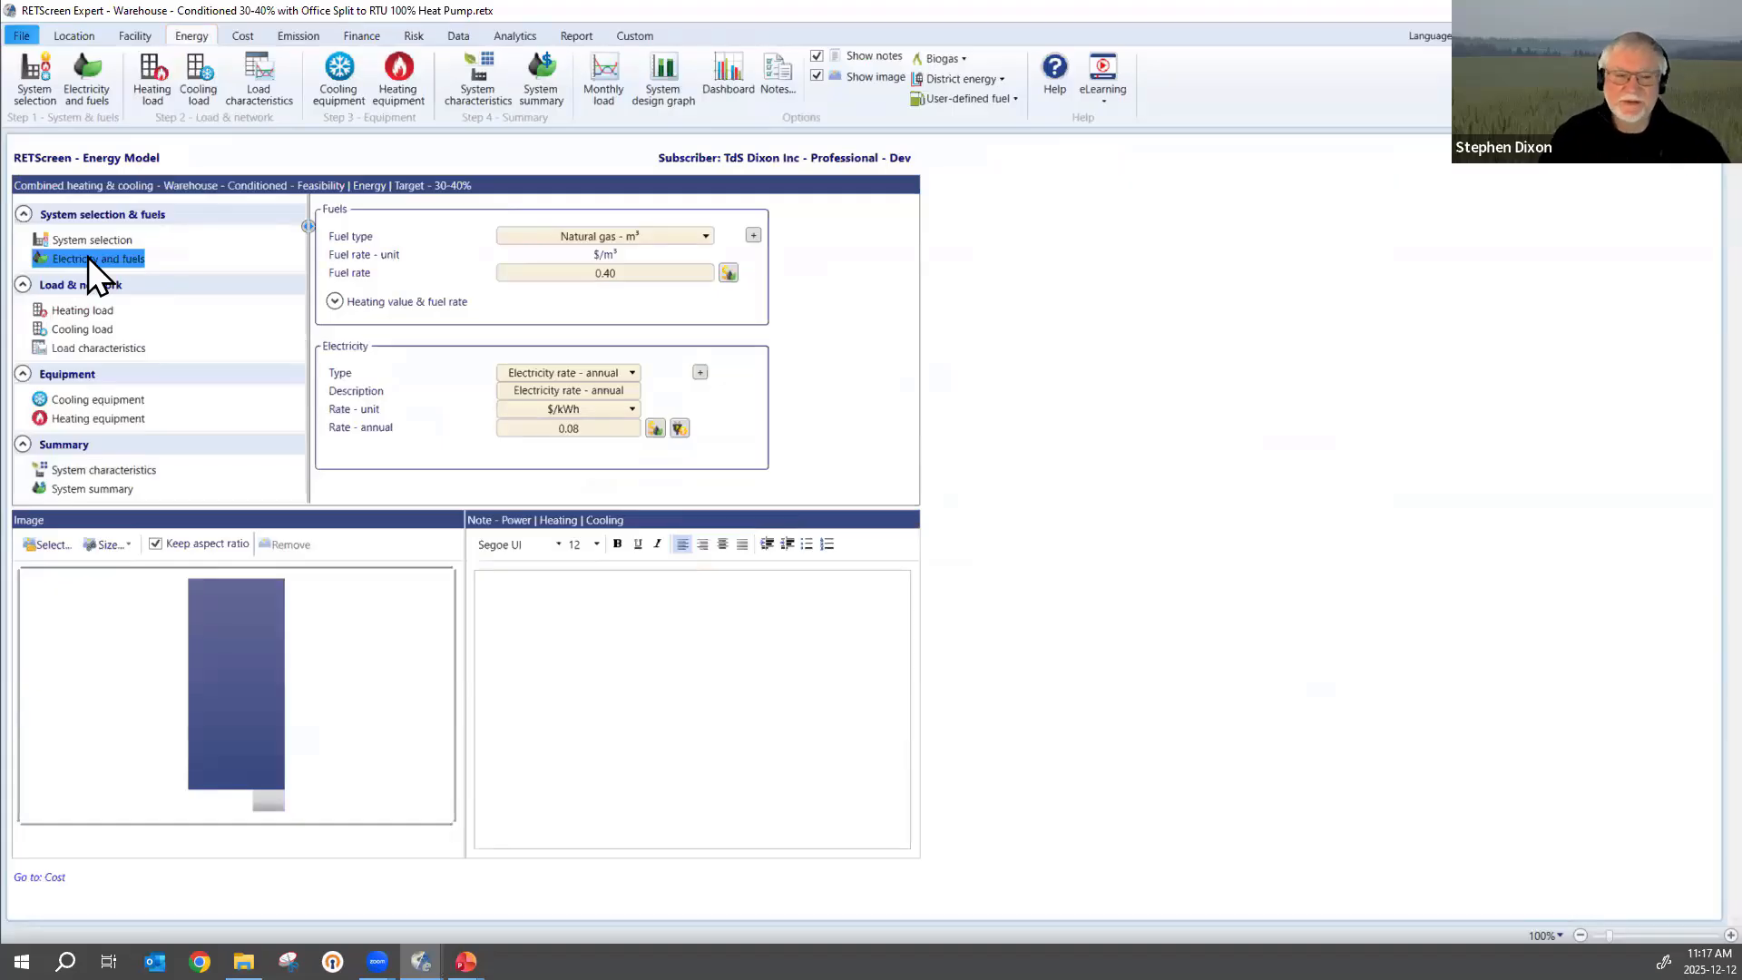
click(596, 430)
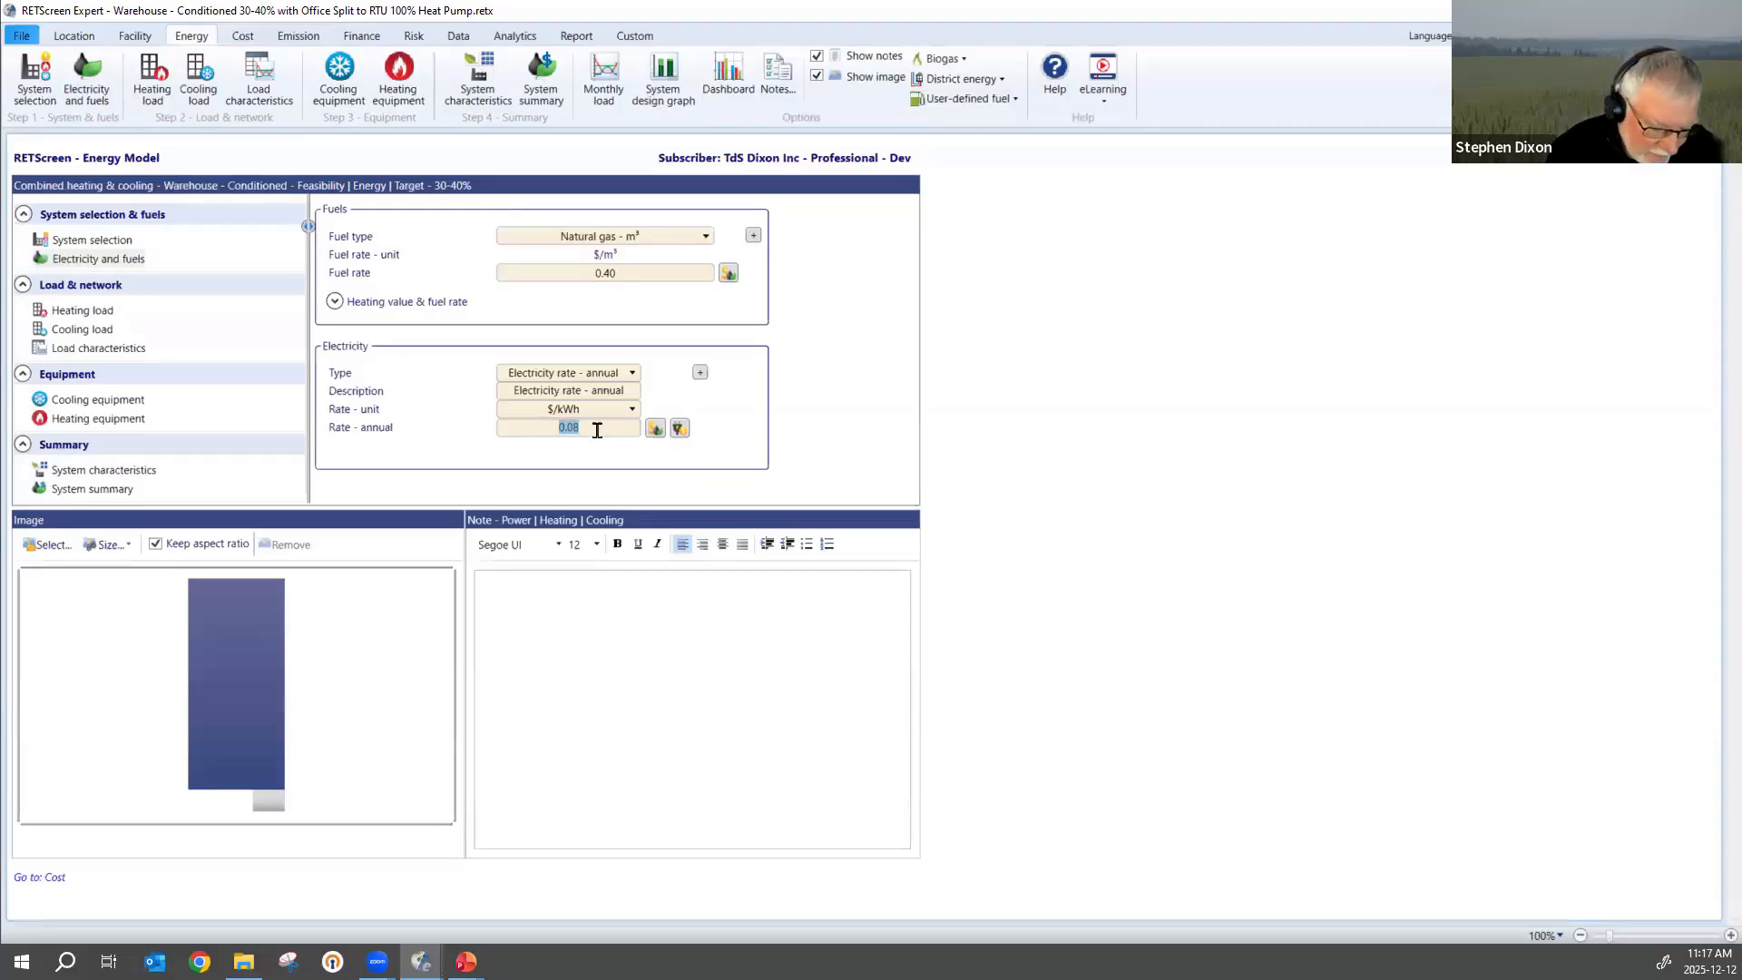
text(0)
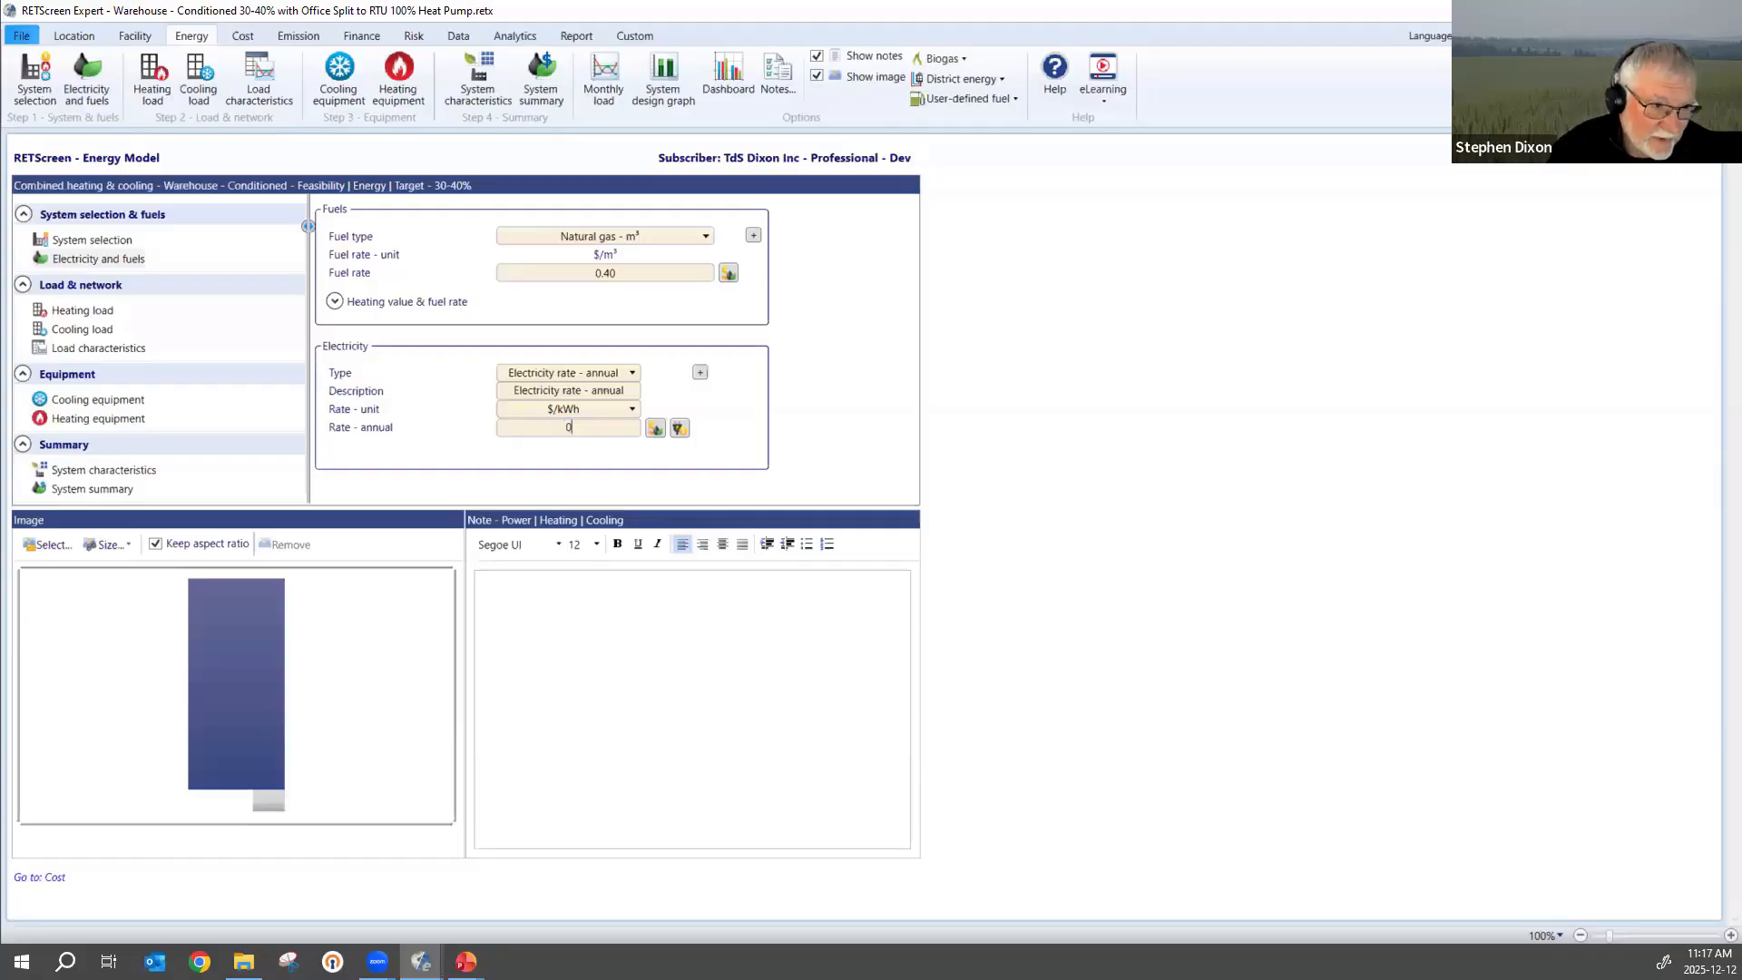
text(.045)
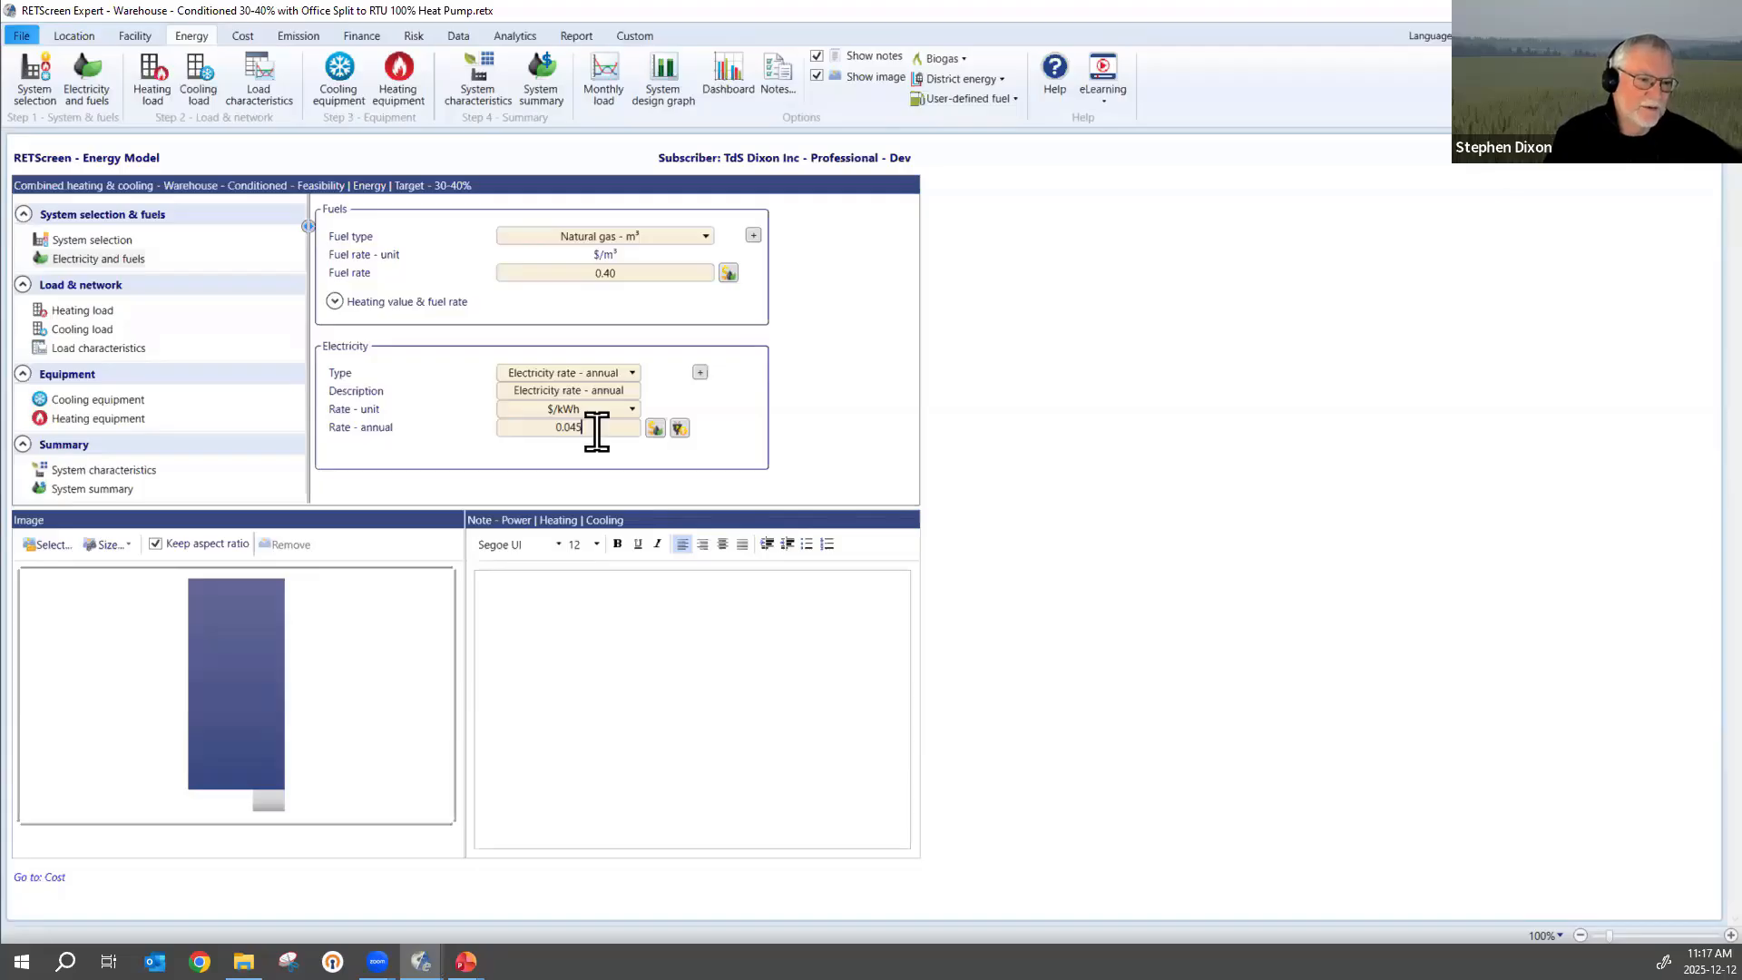
Confirm the annual electricity rate and set the incentives and grants to $1,000 in the financial analysis.
key(Tab)
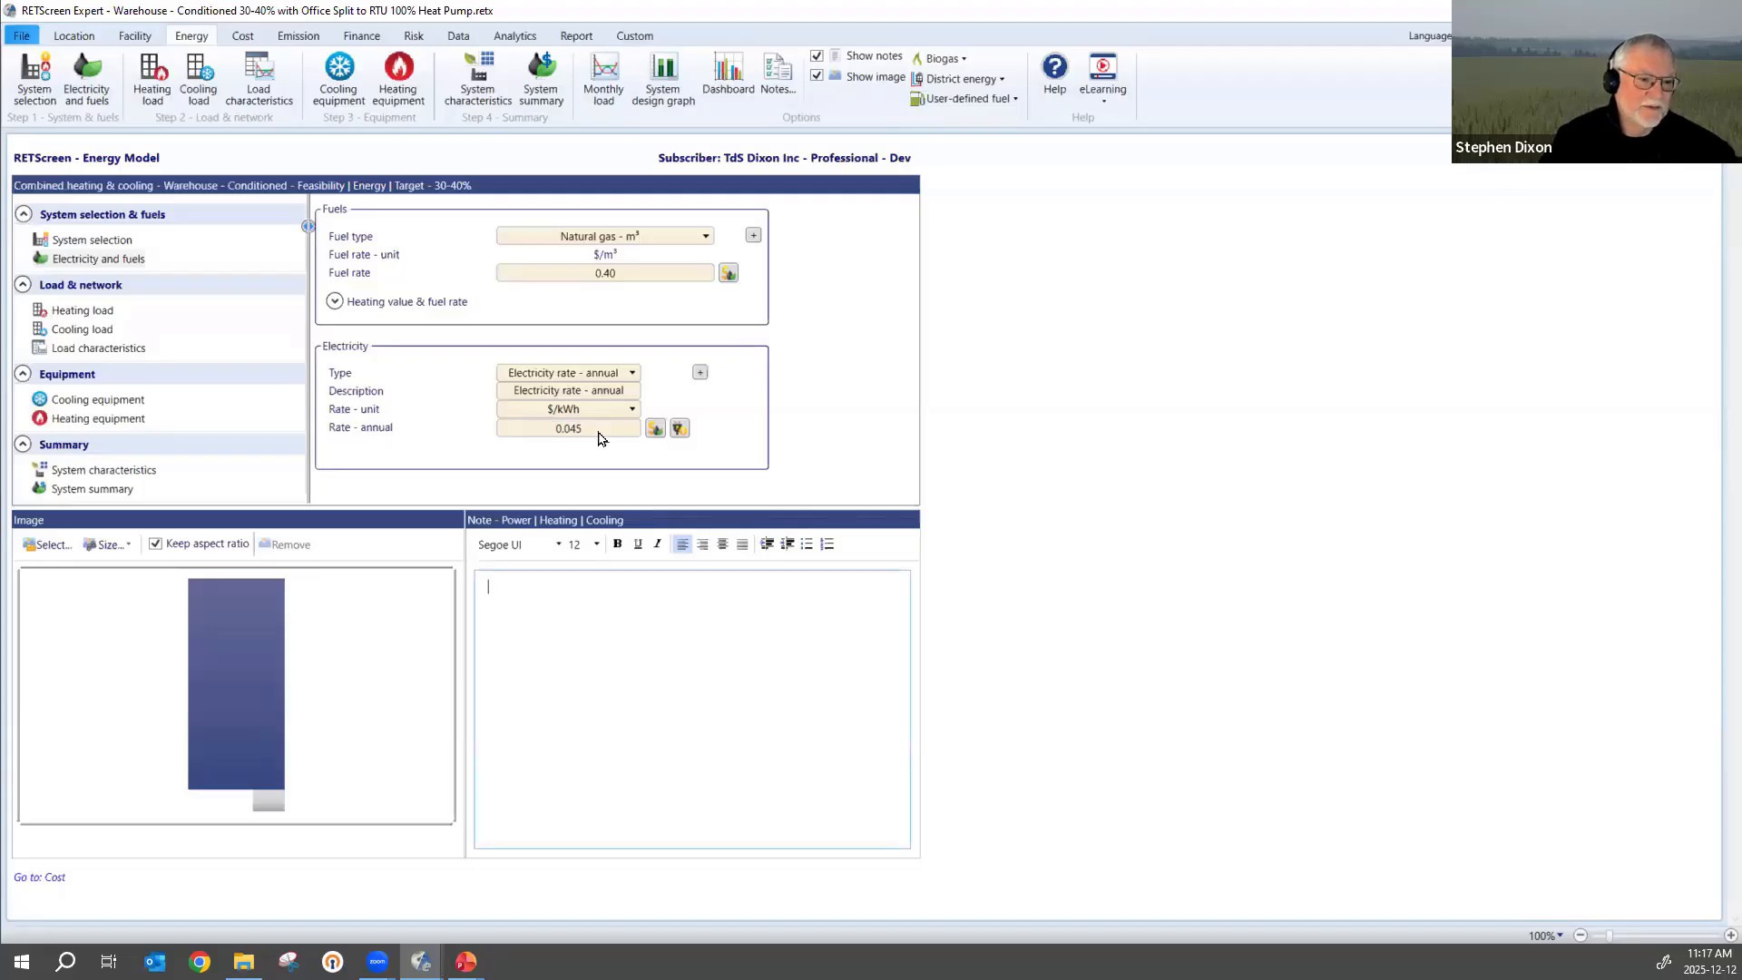
click(357, 38)
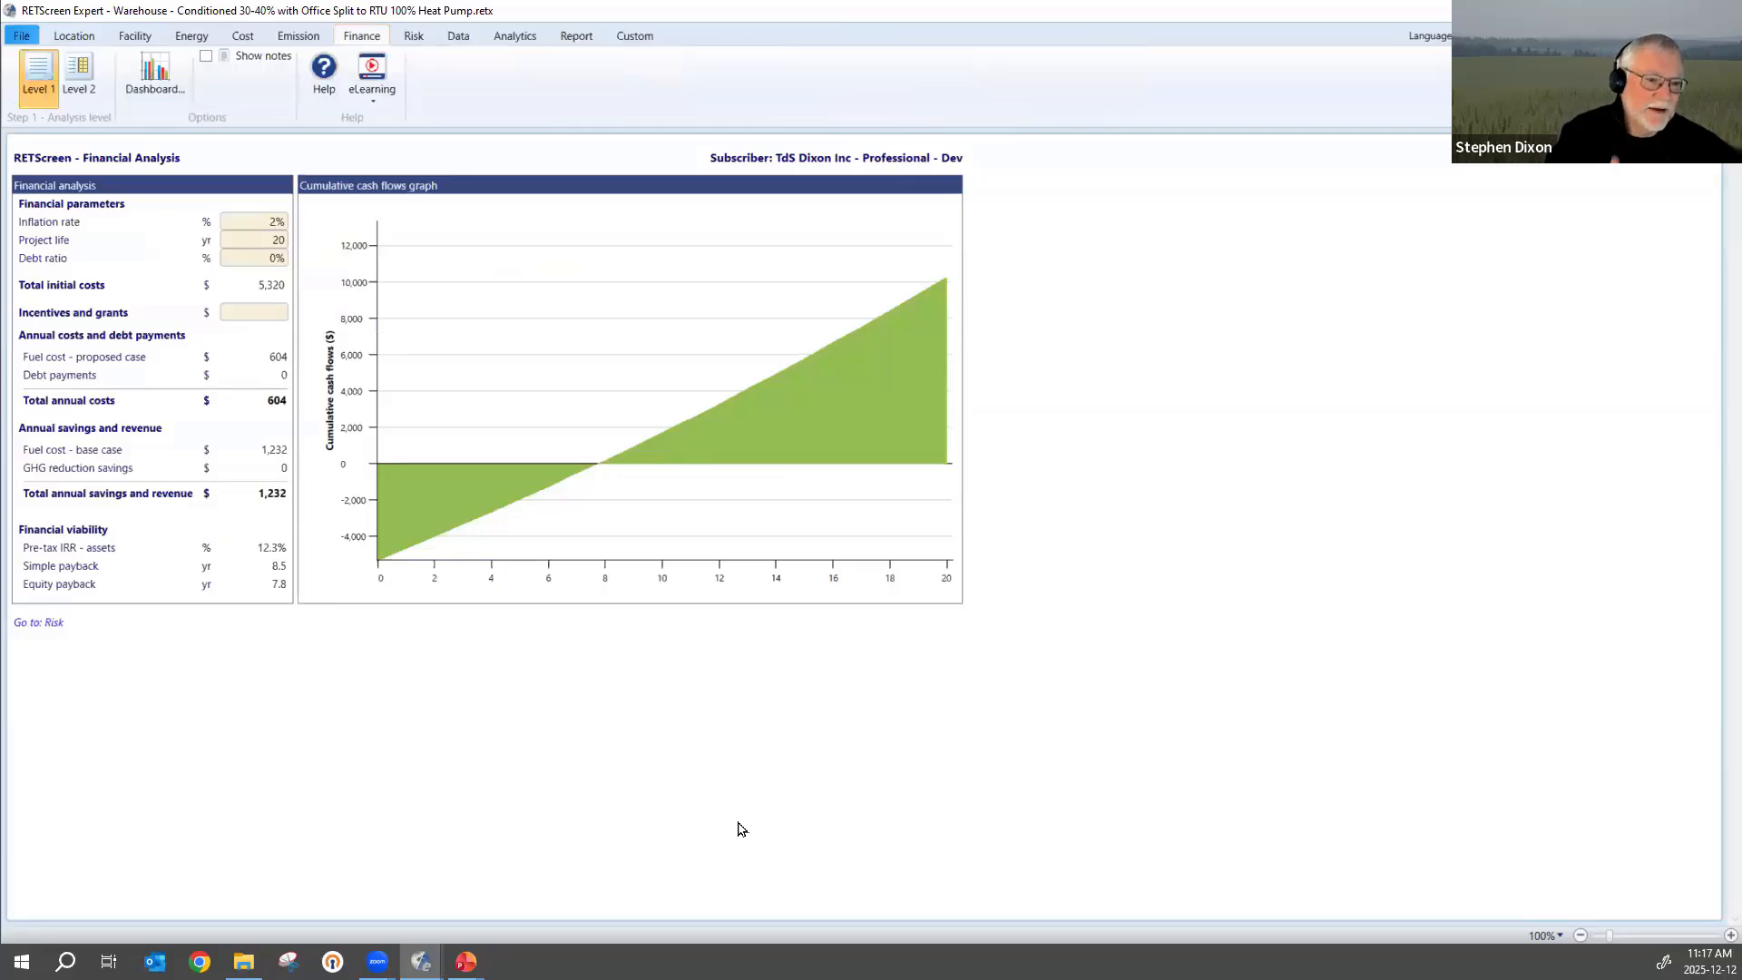
click(268, 313)
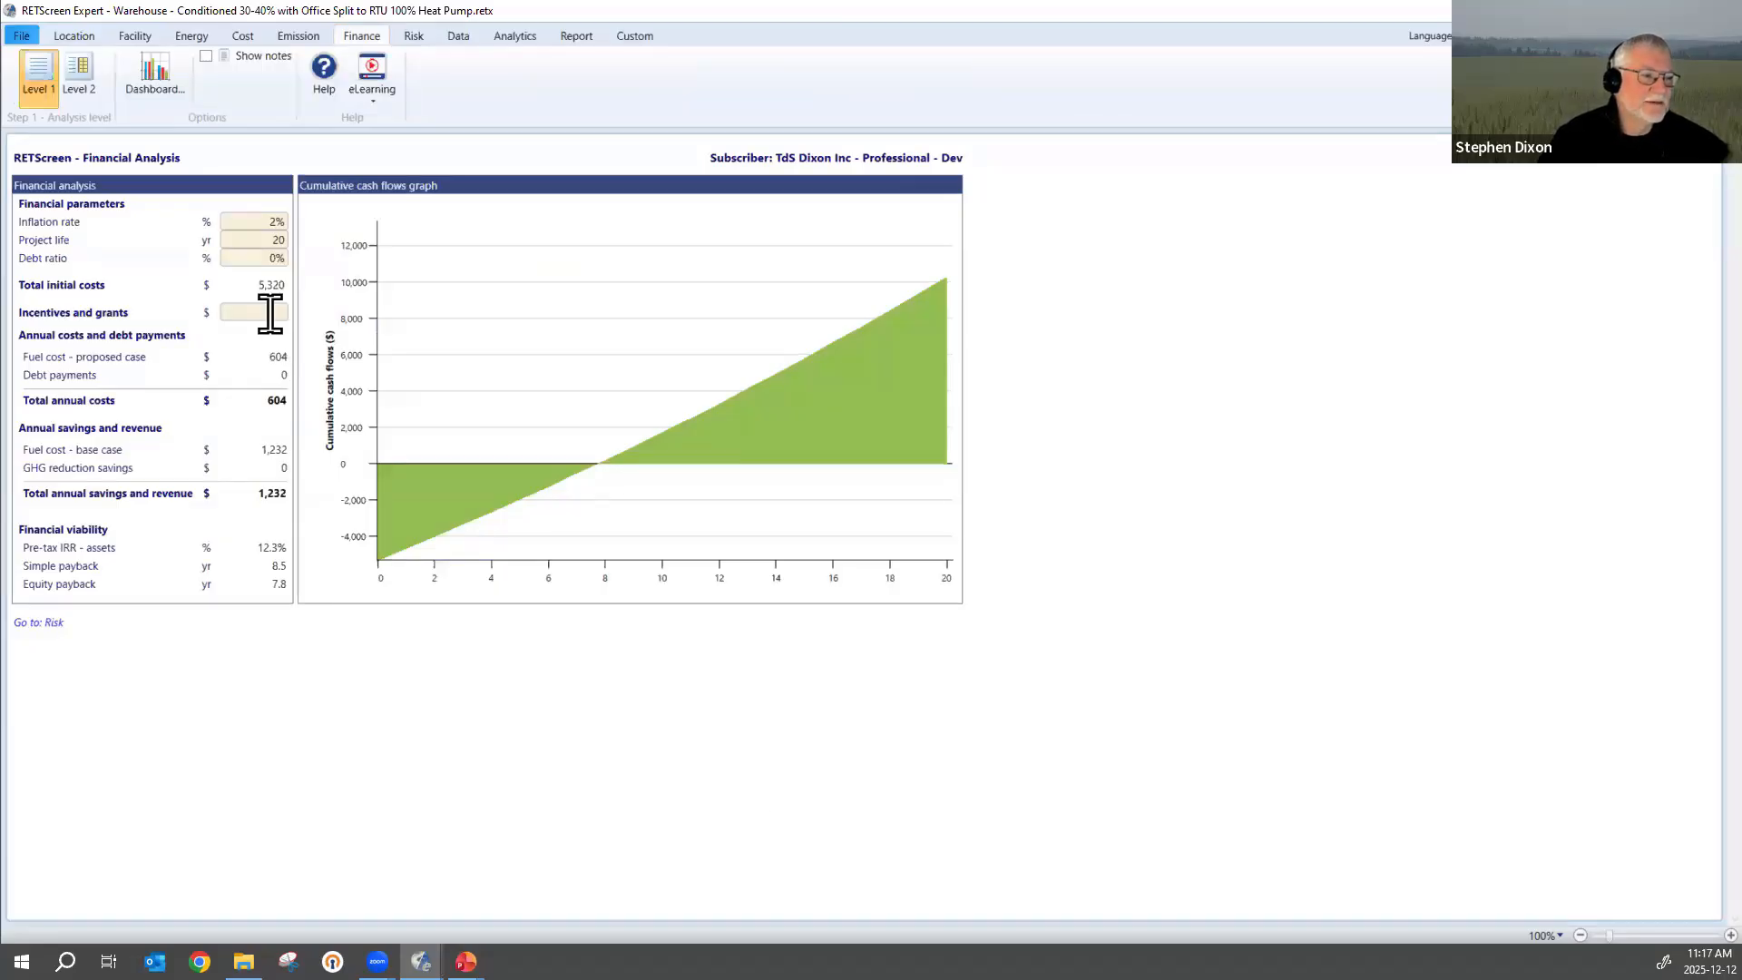
text(1000)
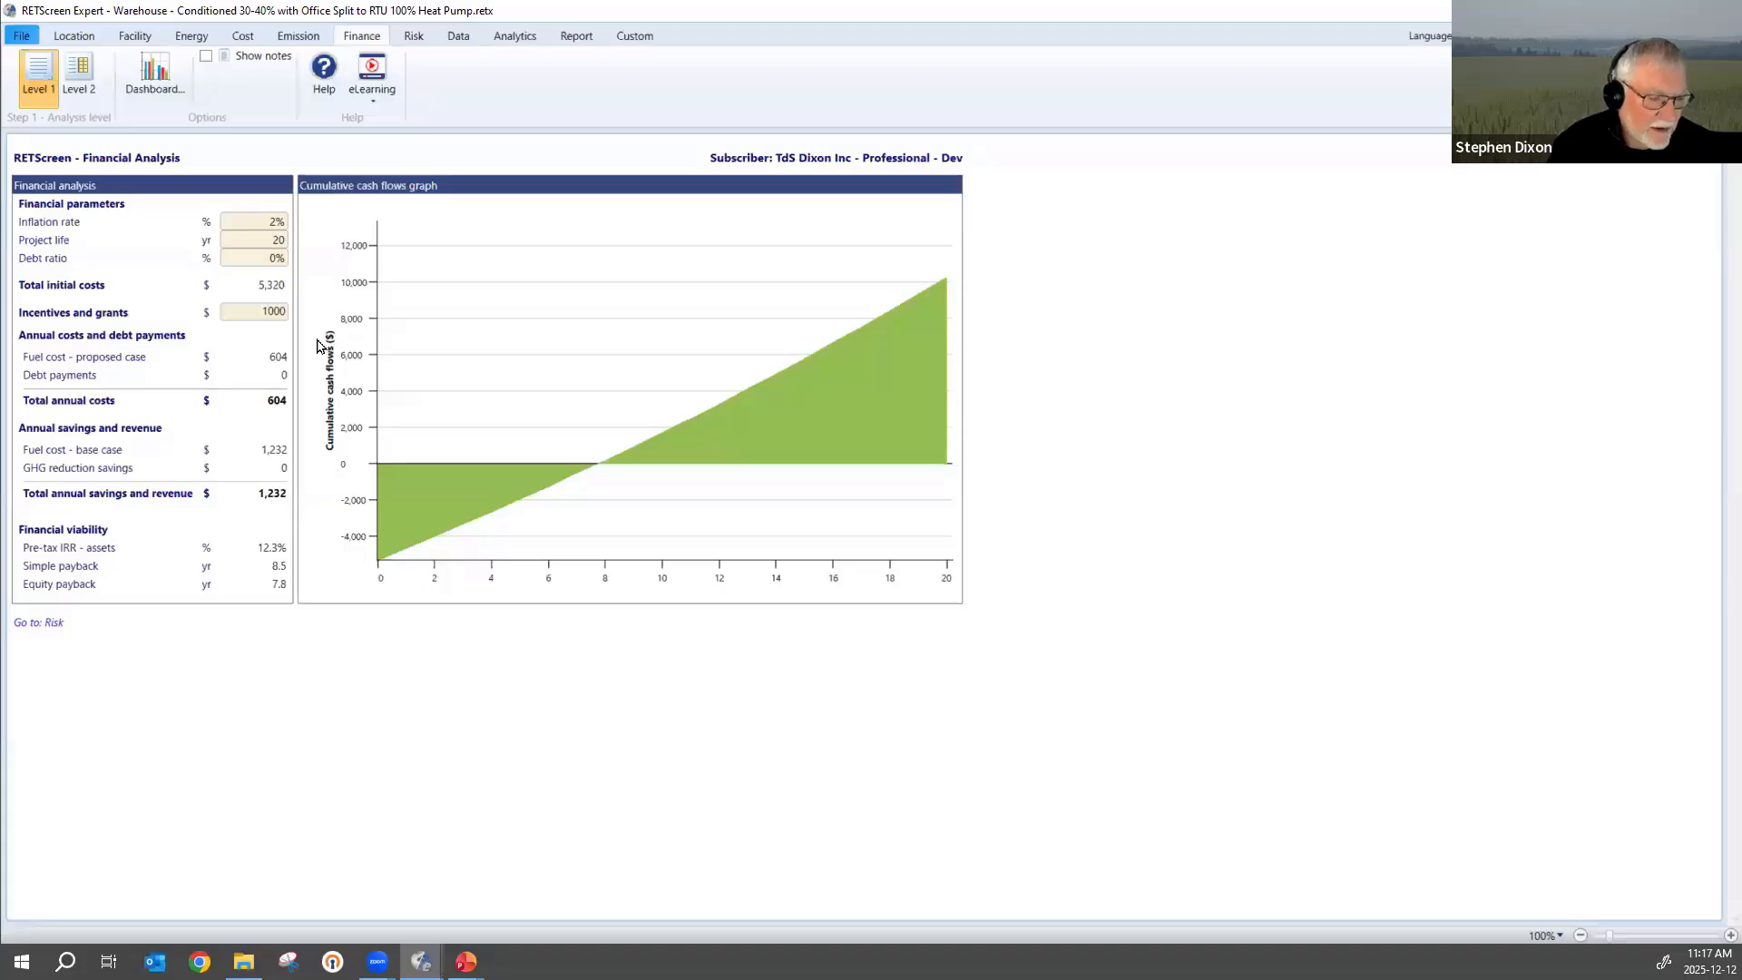
key(Return)
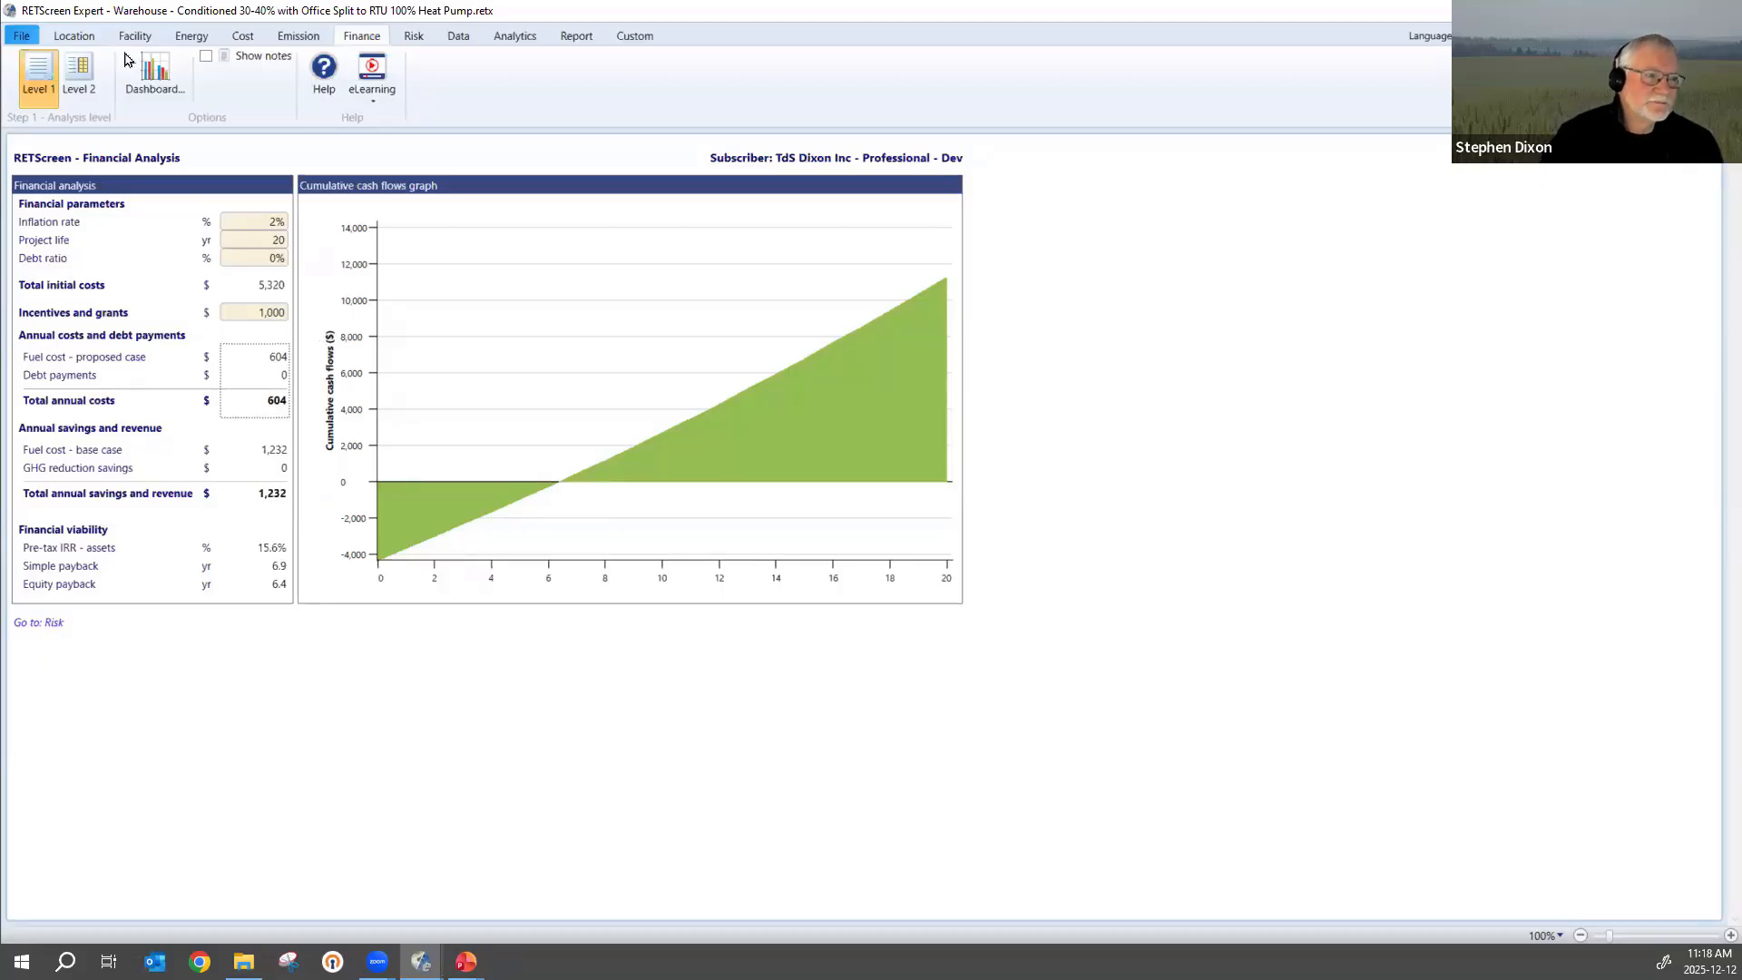
Review the heating load and the cooling and heating equipment, and check the financial and emission analyses.
click(198, 41)
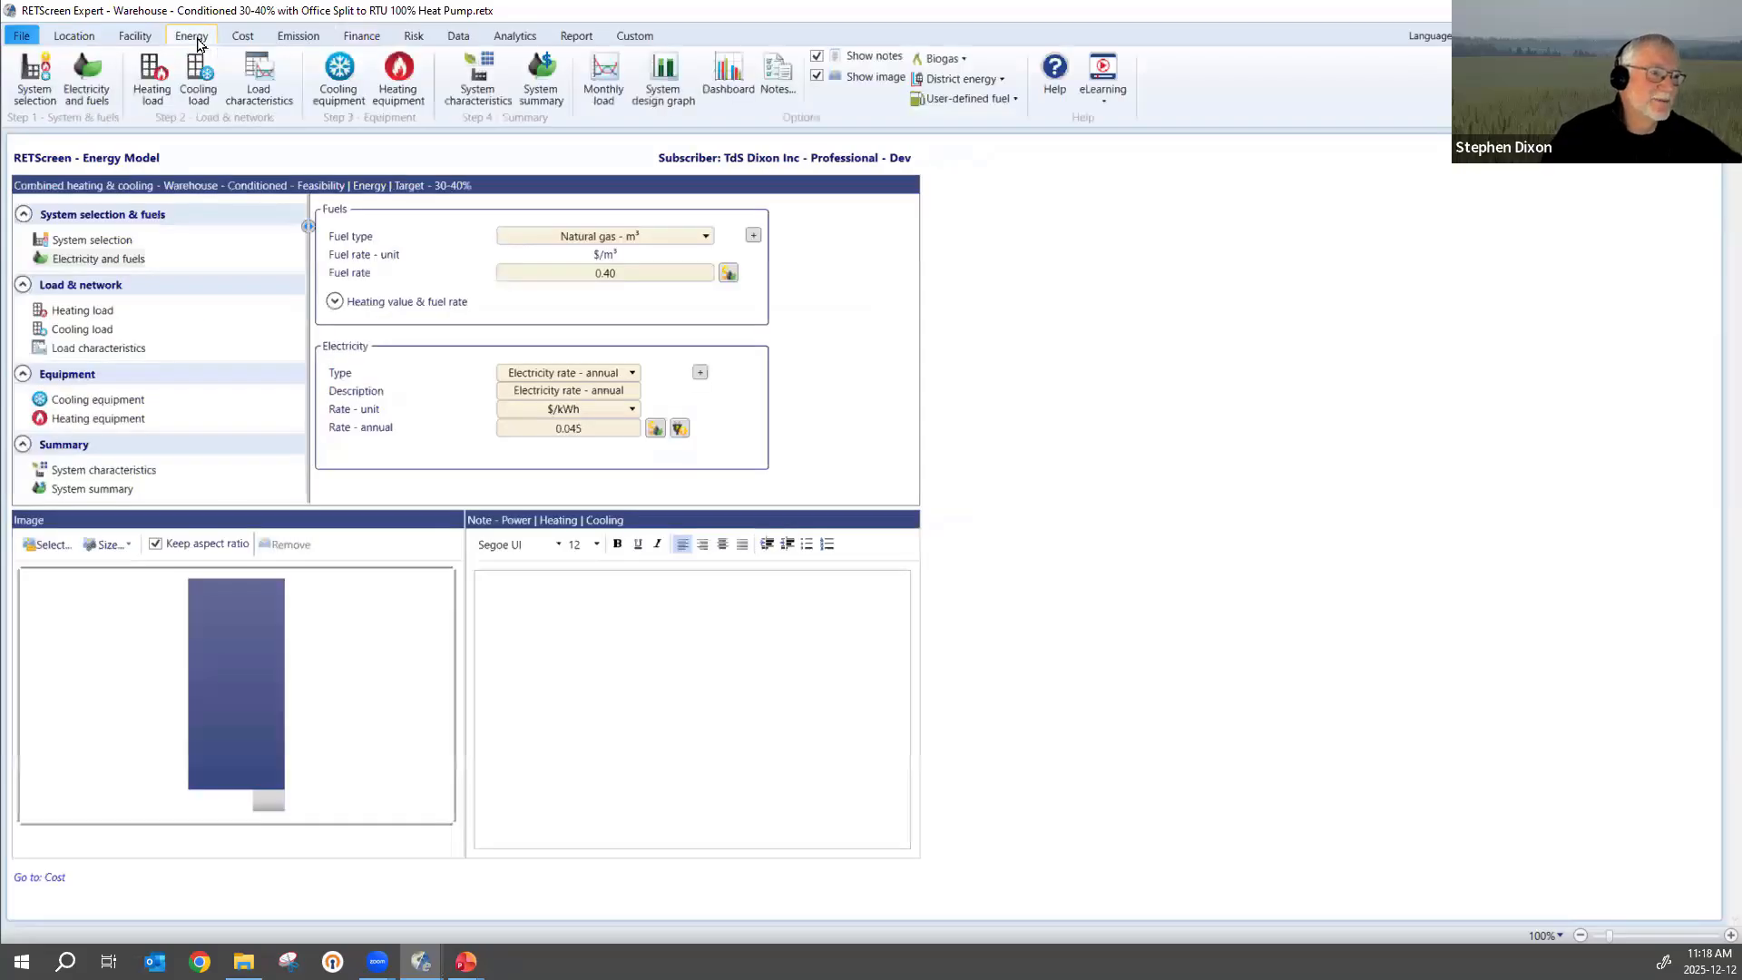
click(152, 80)
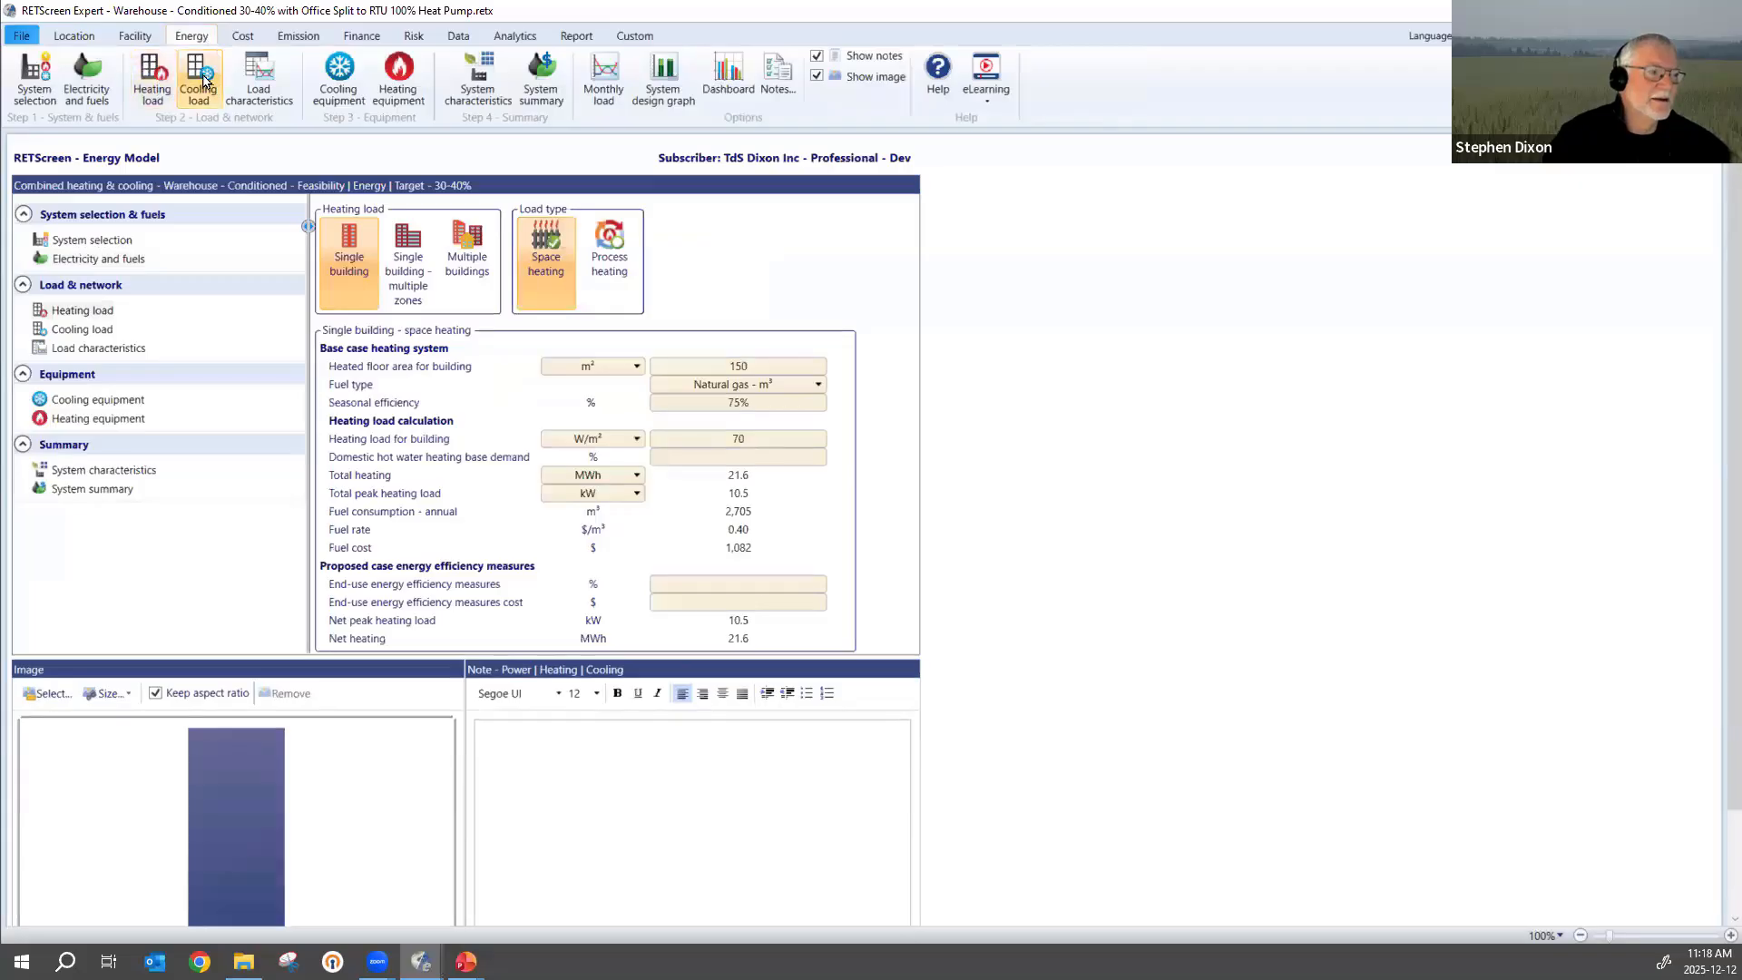
click(113, 399)
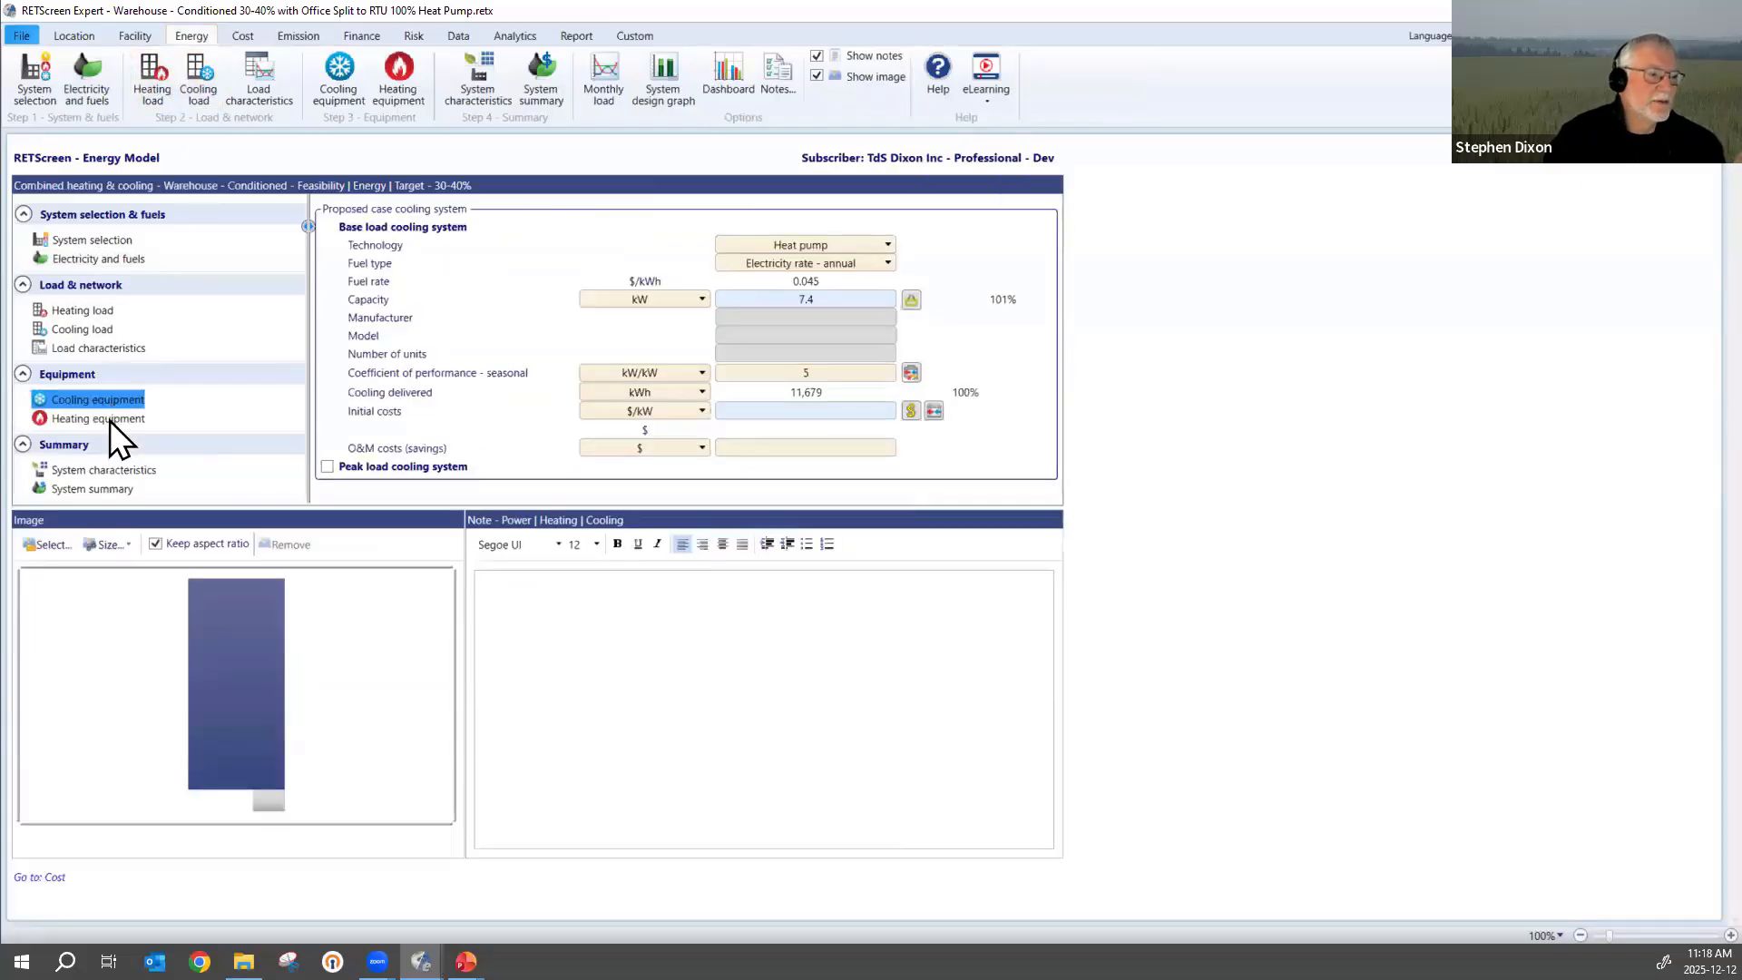
click(111, 419)
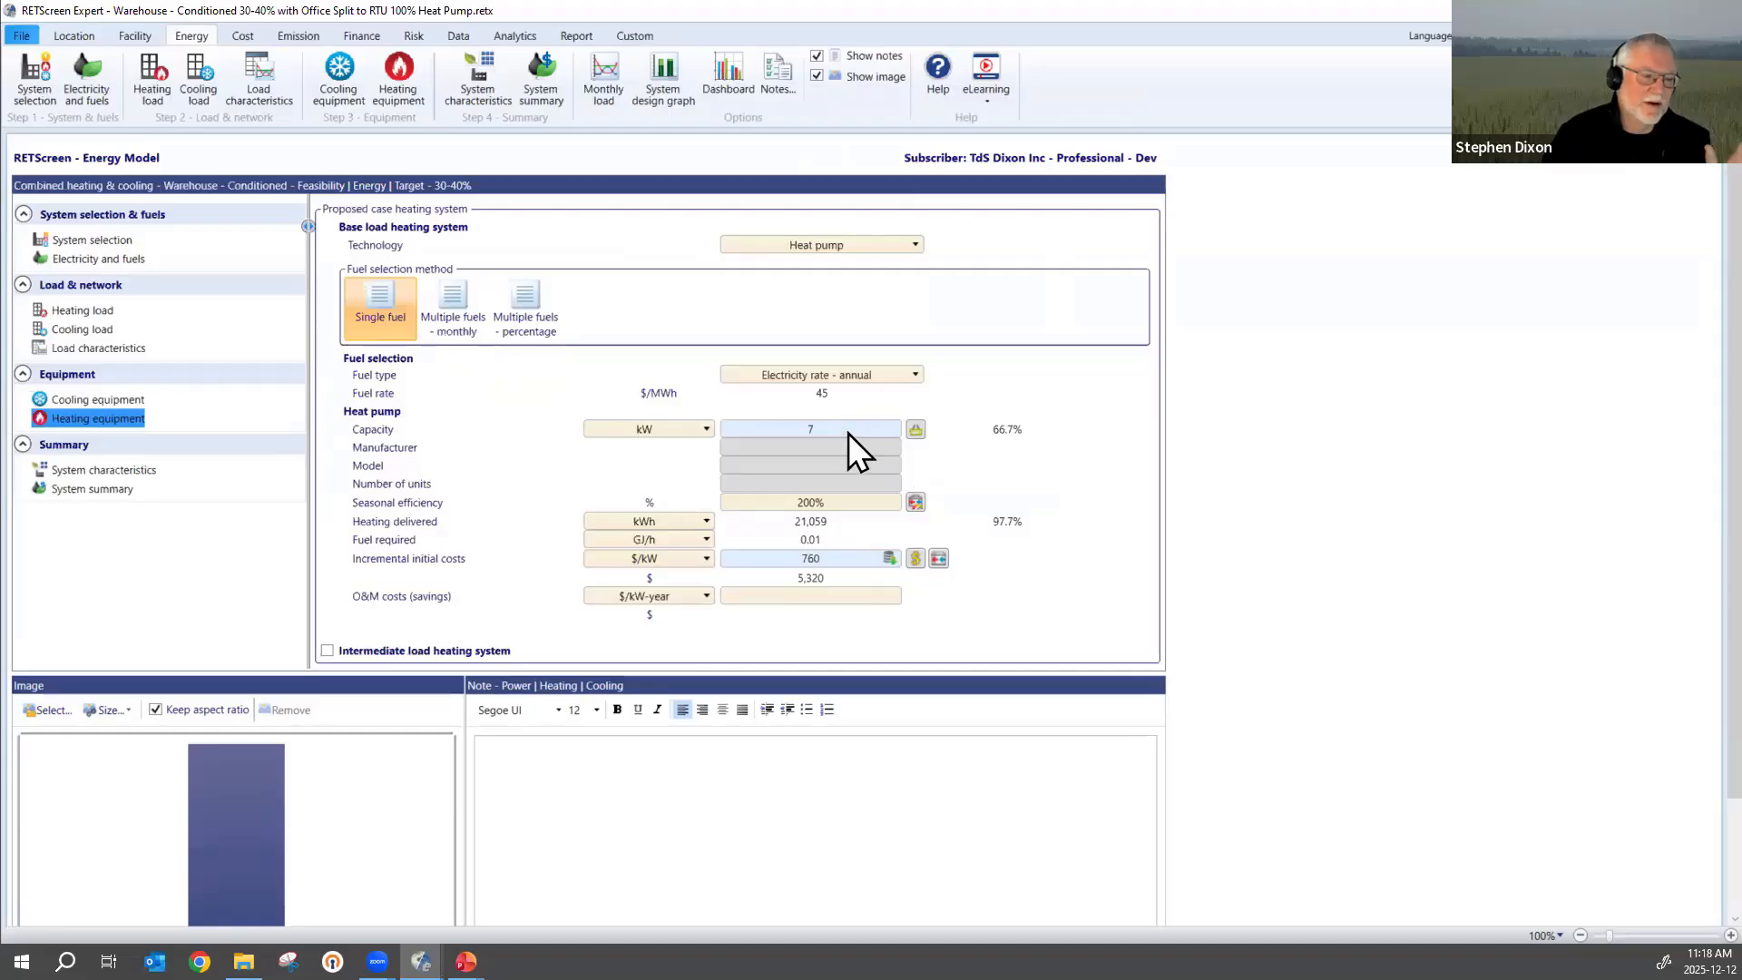
click(117, 402)
click(106, 421)
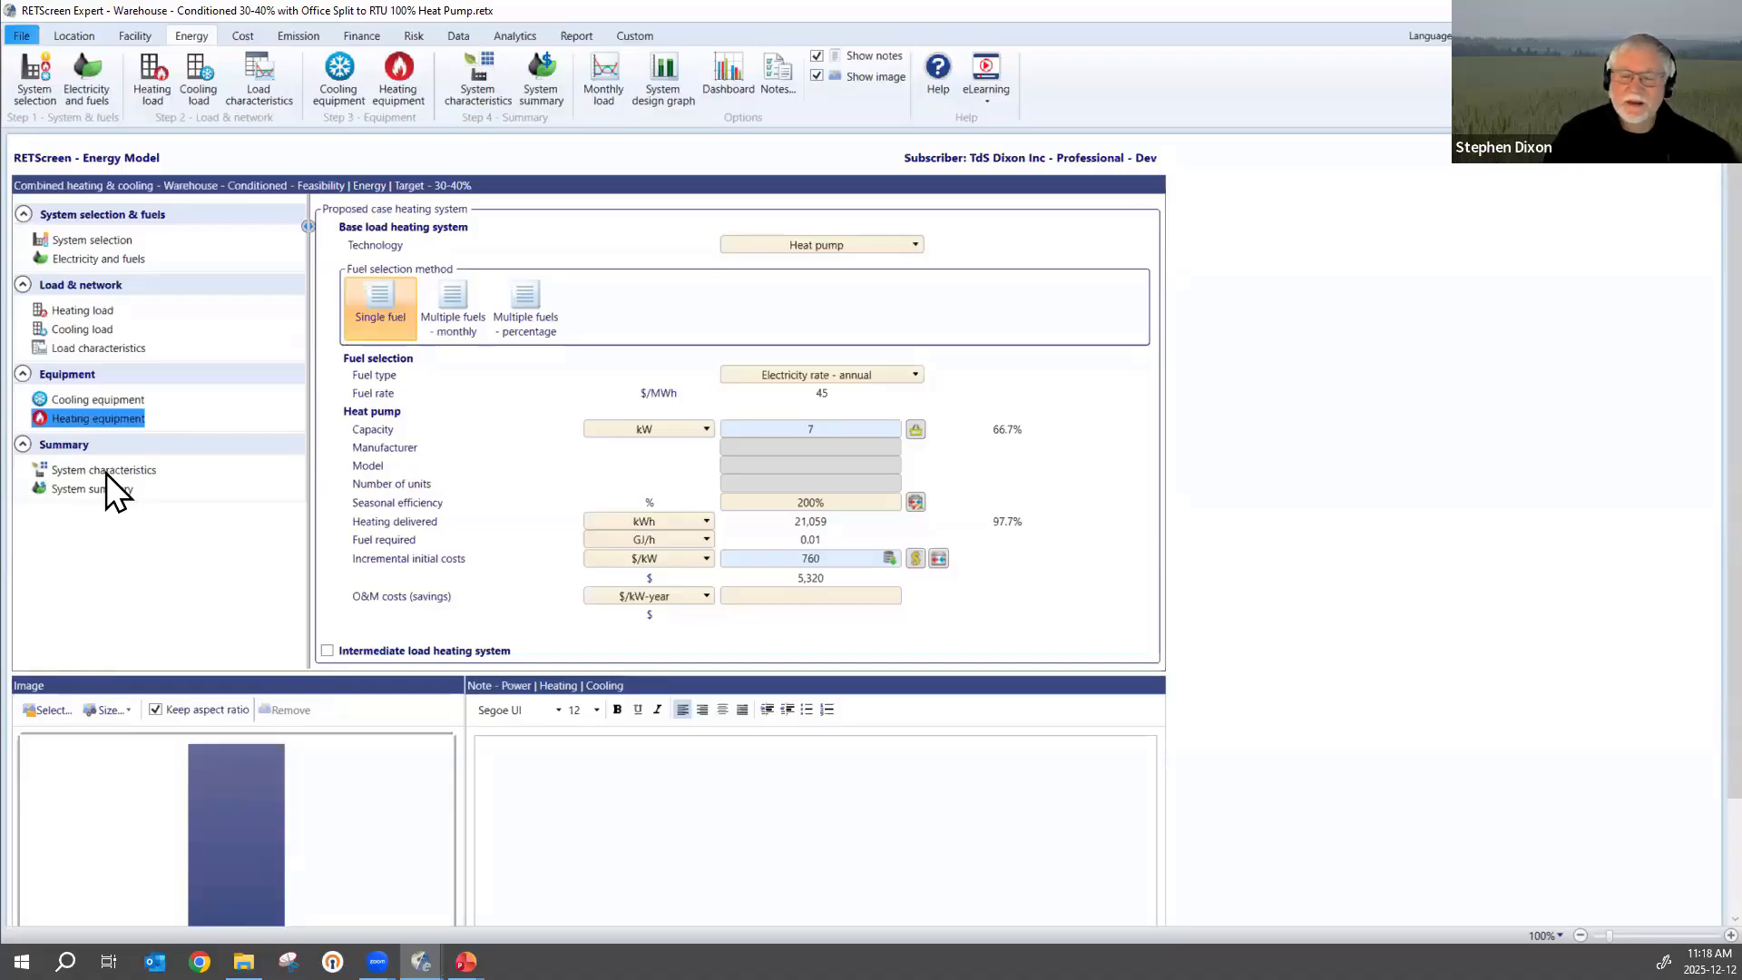
click(362, 37)
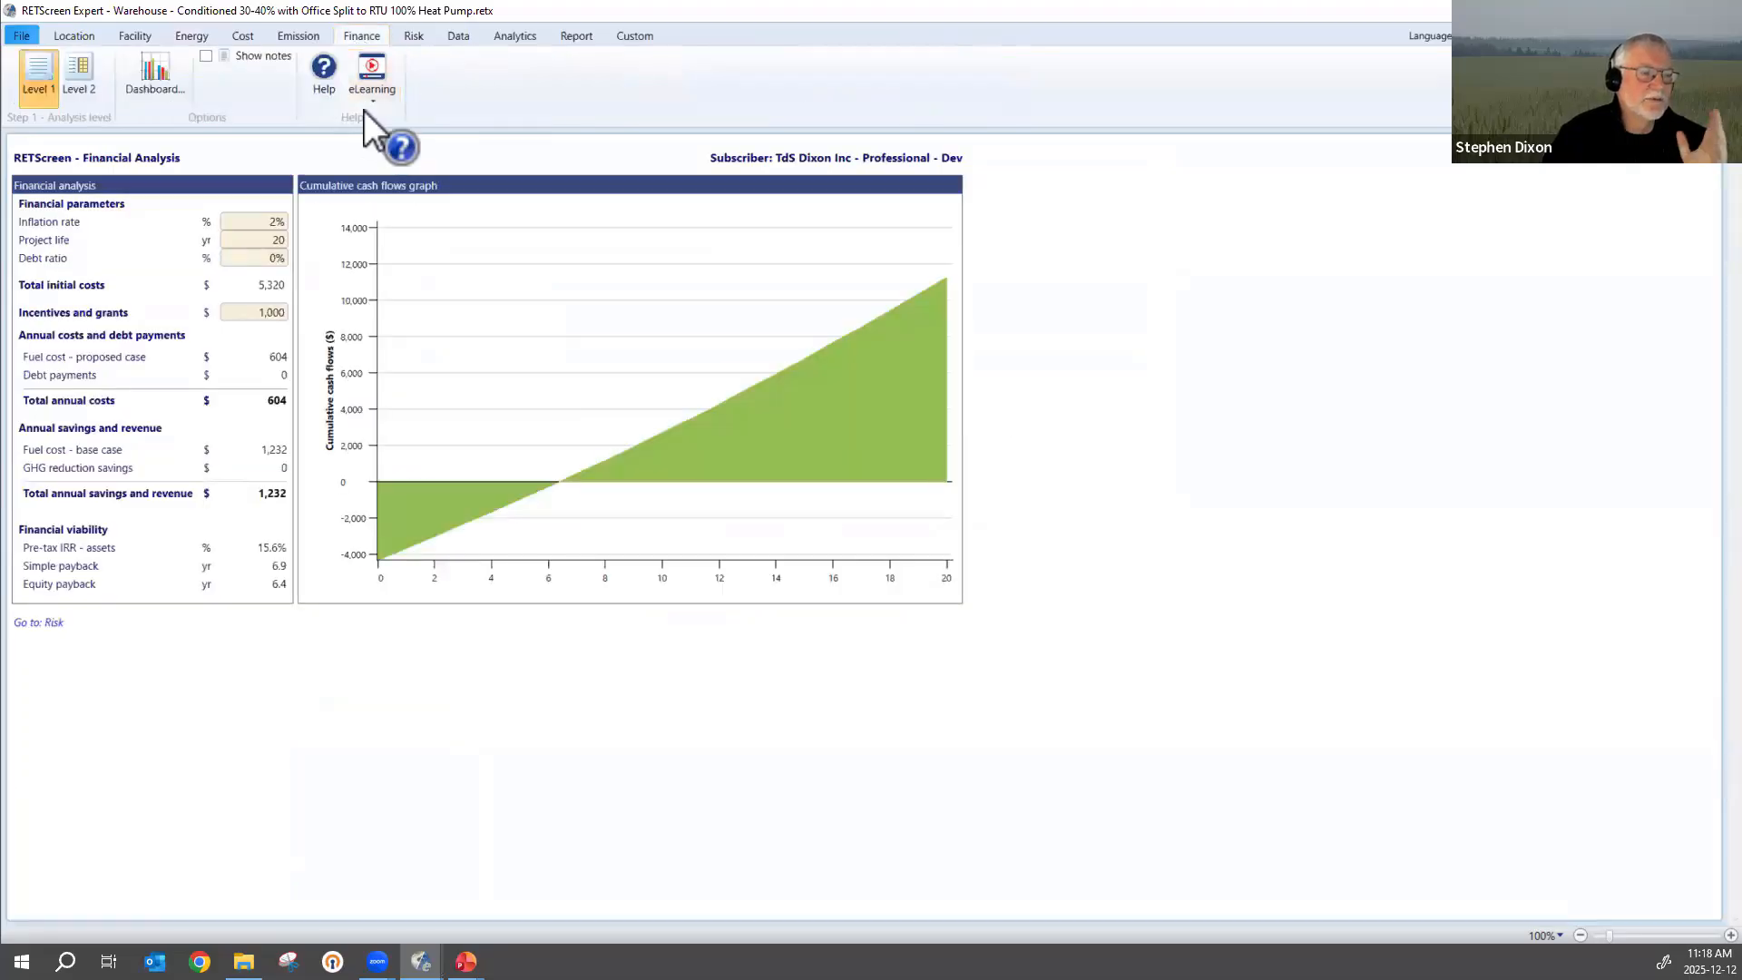
click(298, 36)
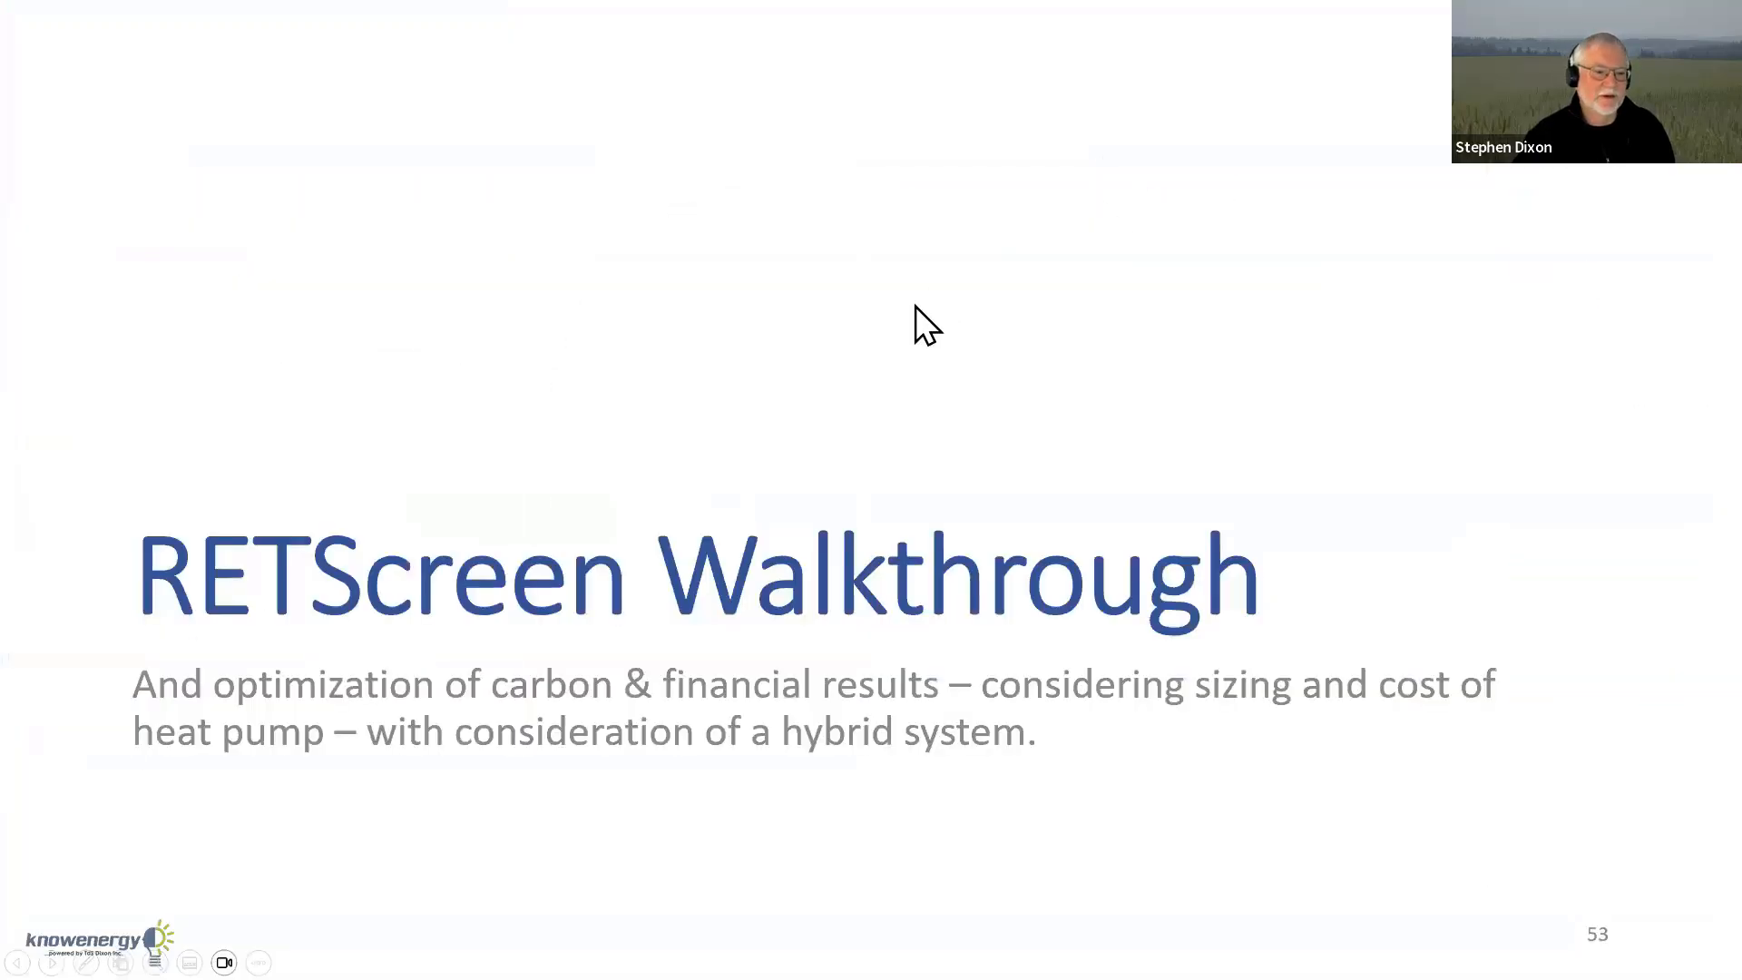
key(Right)
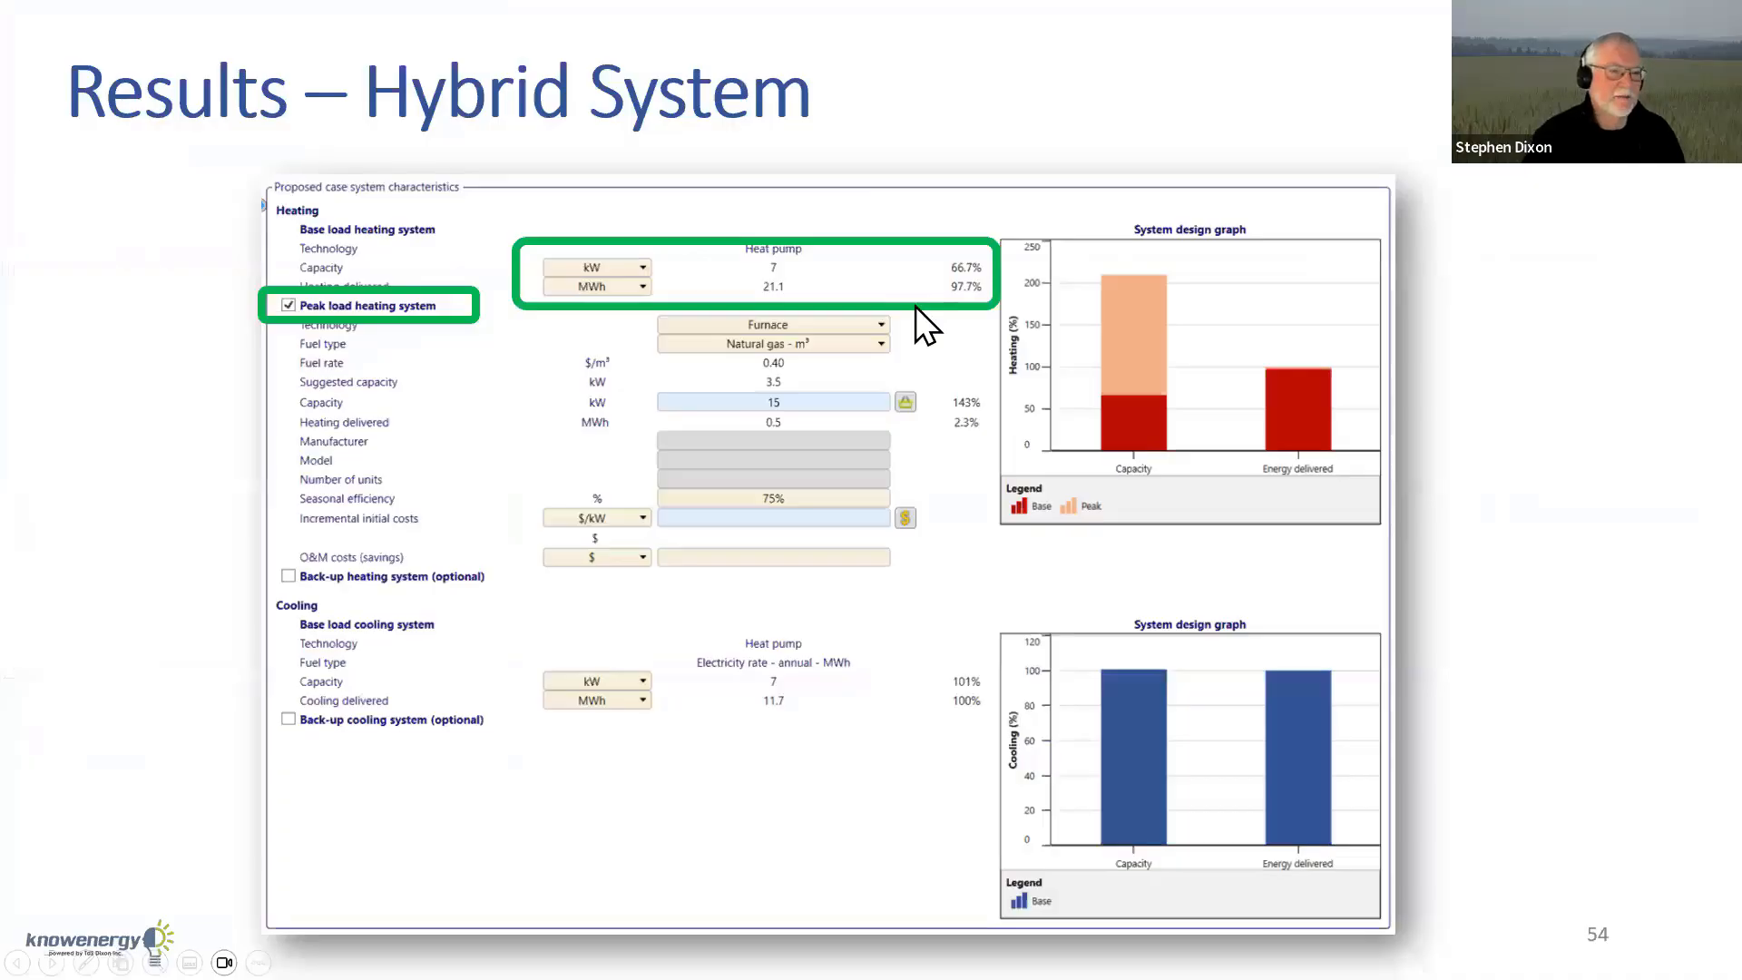
key(Right)
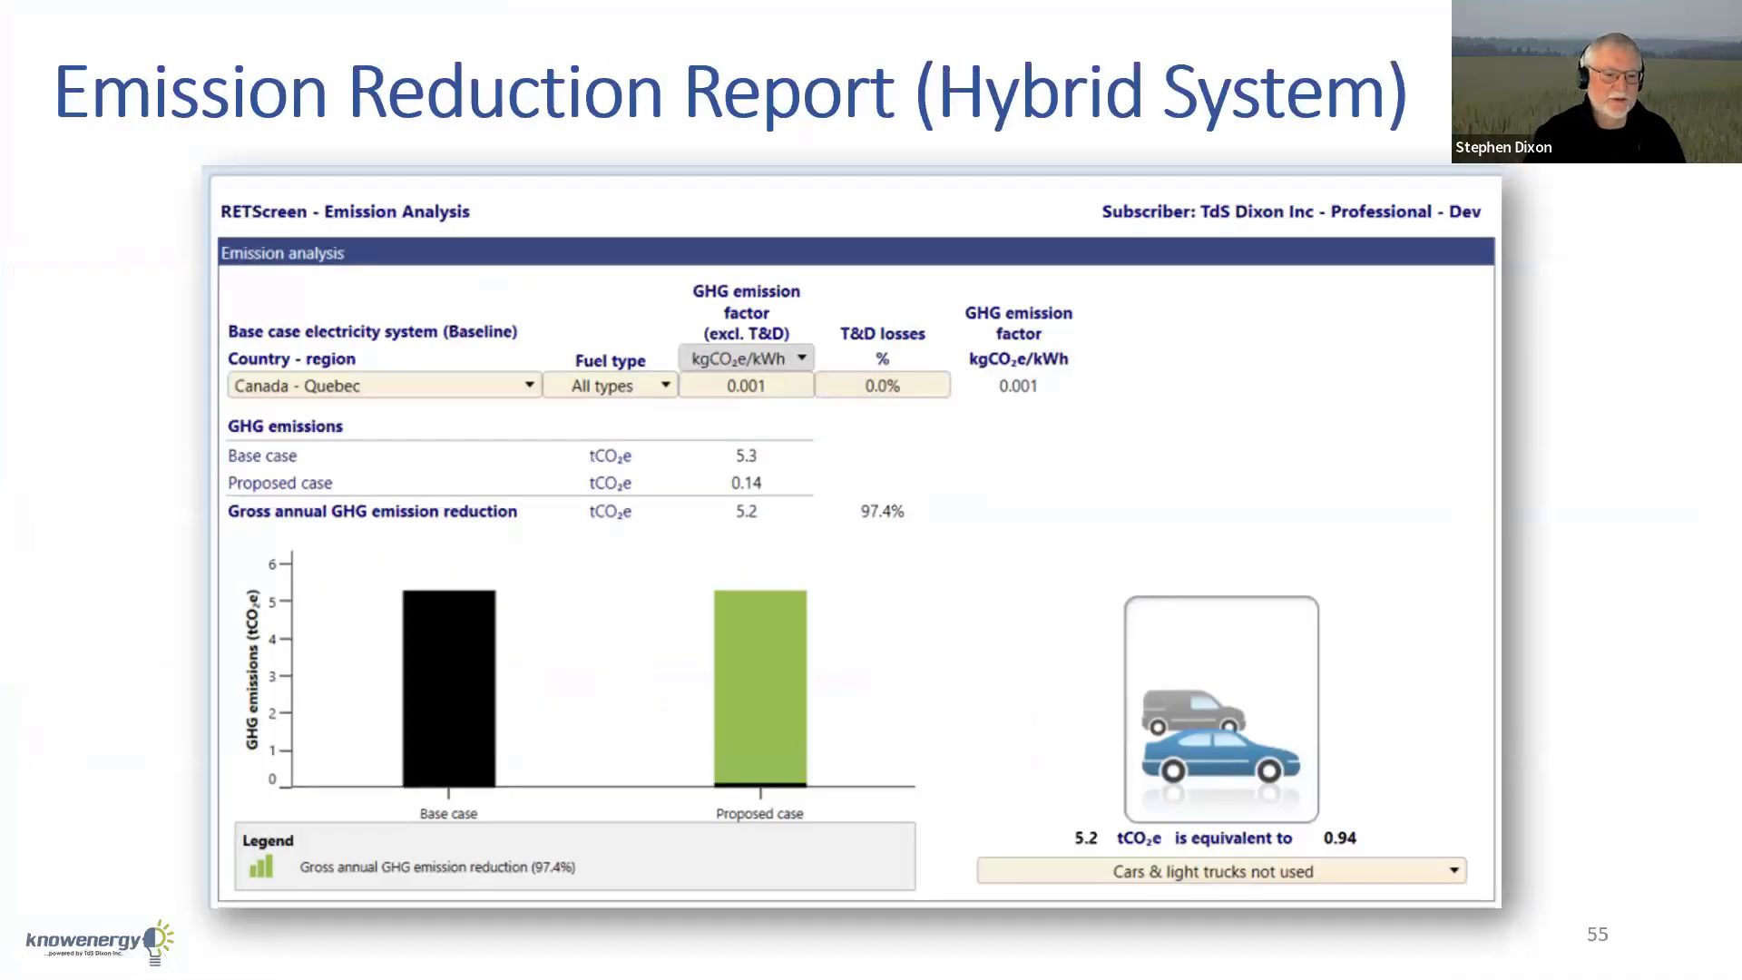
key(Right)
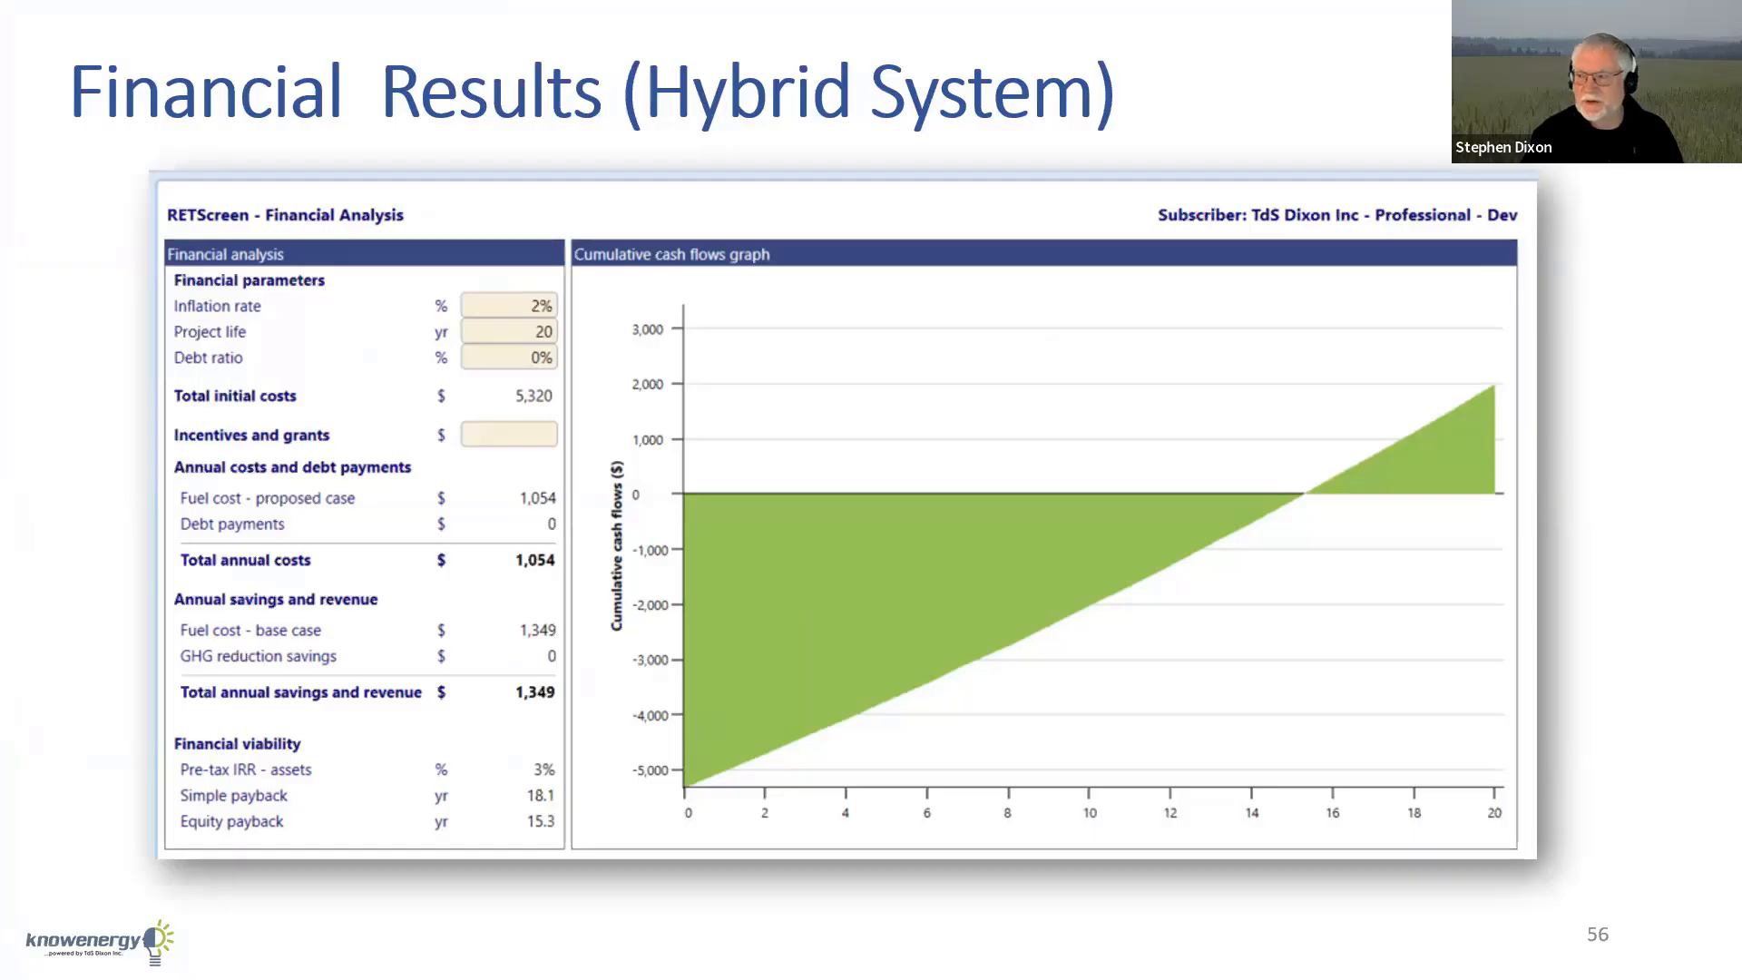
key(Right)
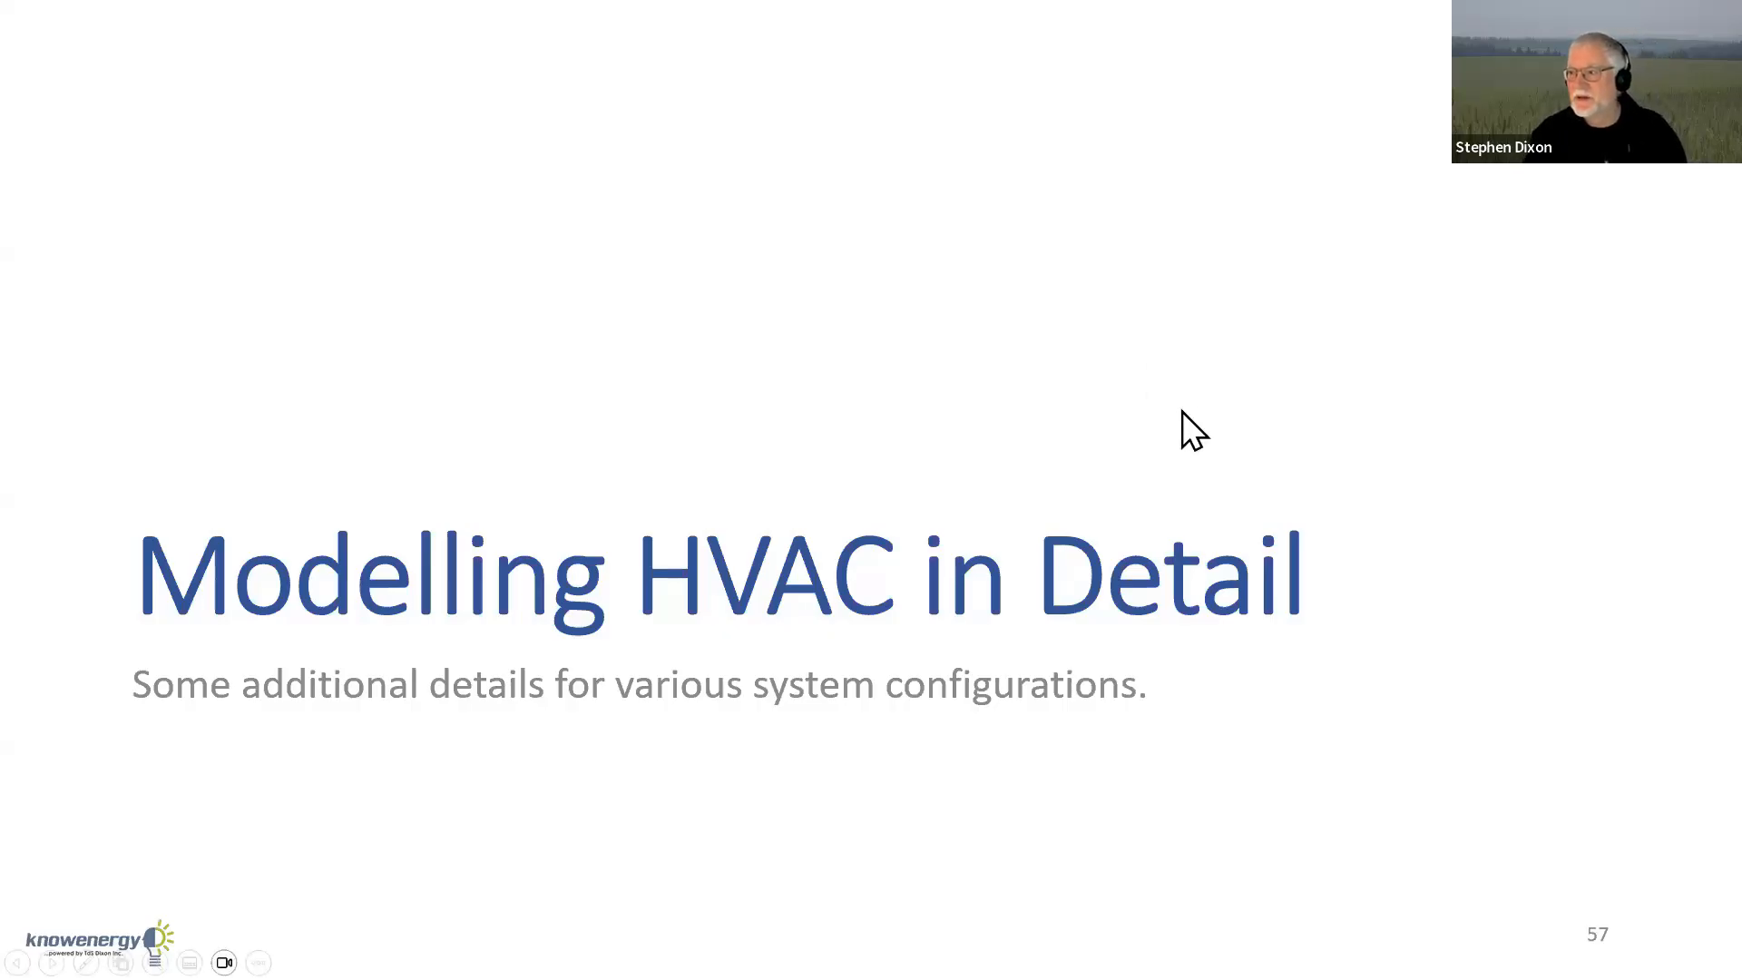
key(Right)
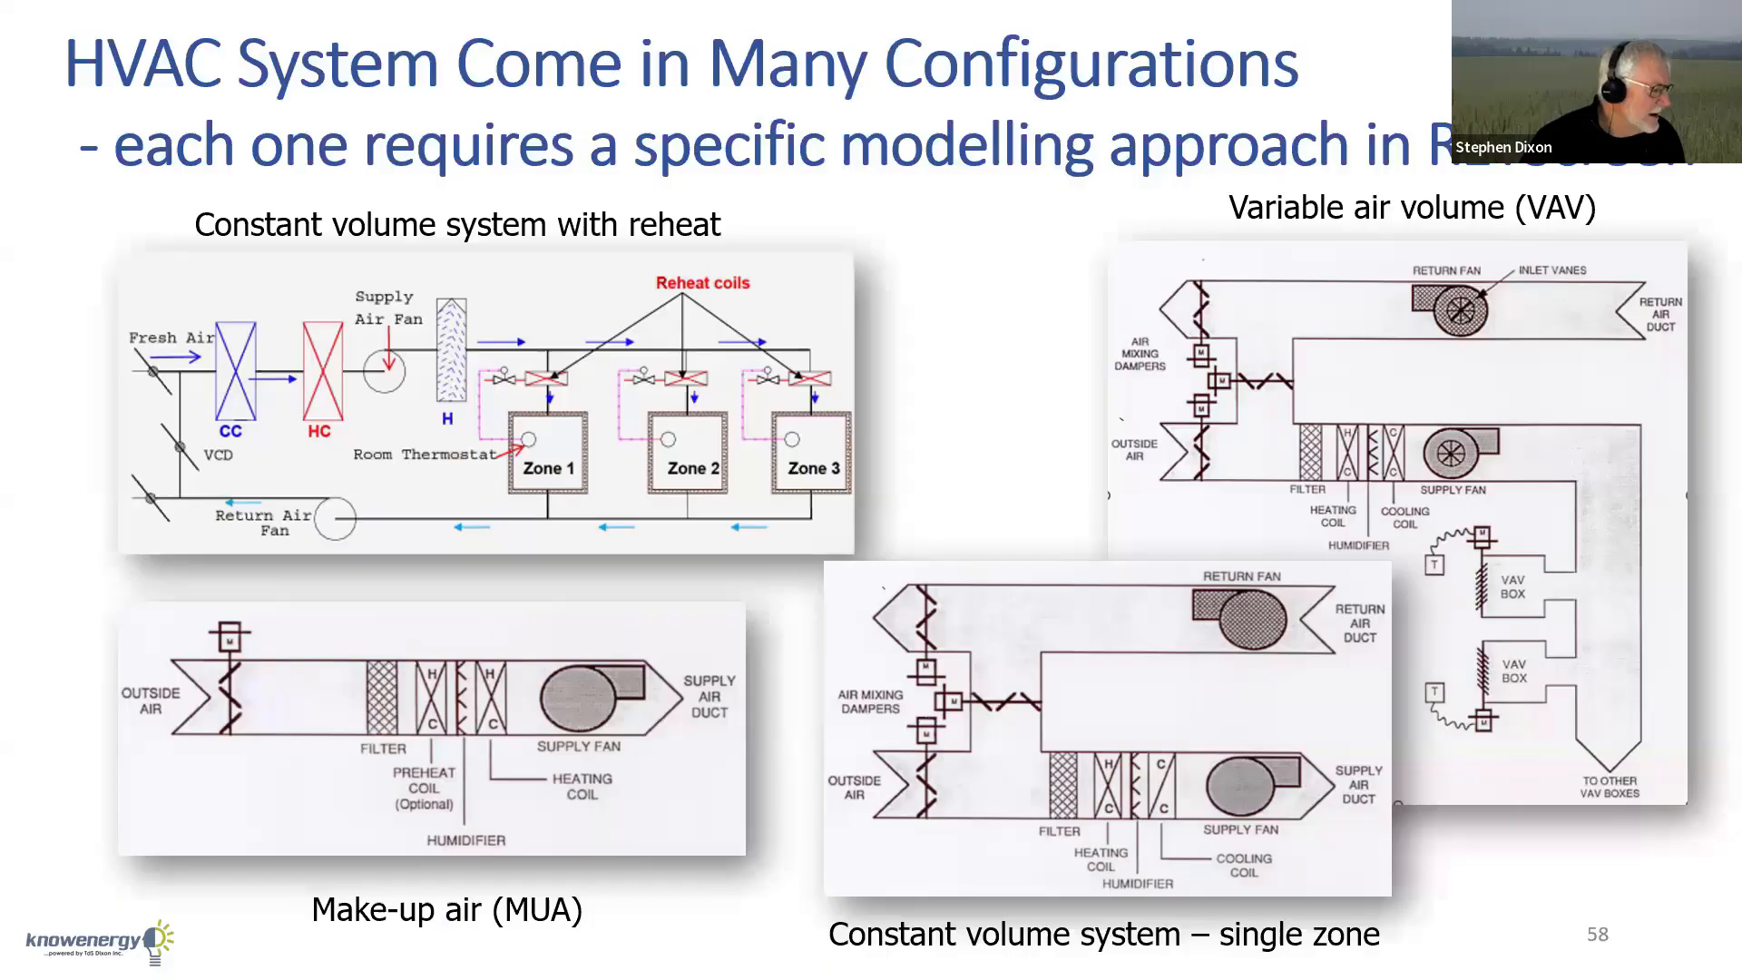
Switch to RETScreen Expert and change the warehouse's facility type to Commercial/Institutional.
key(alt+Tab)
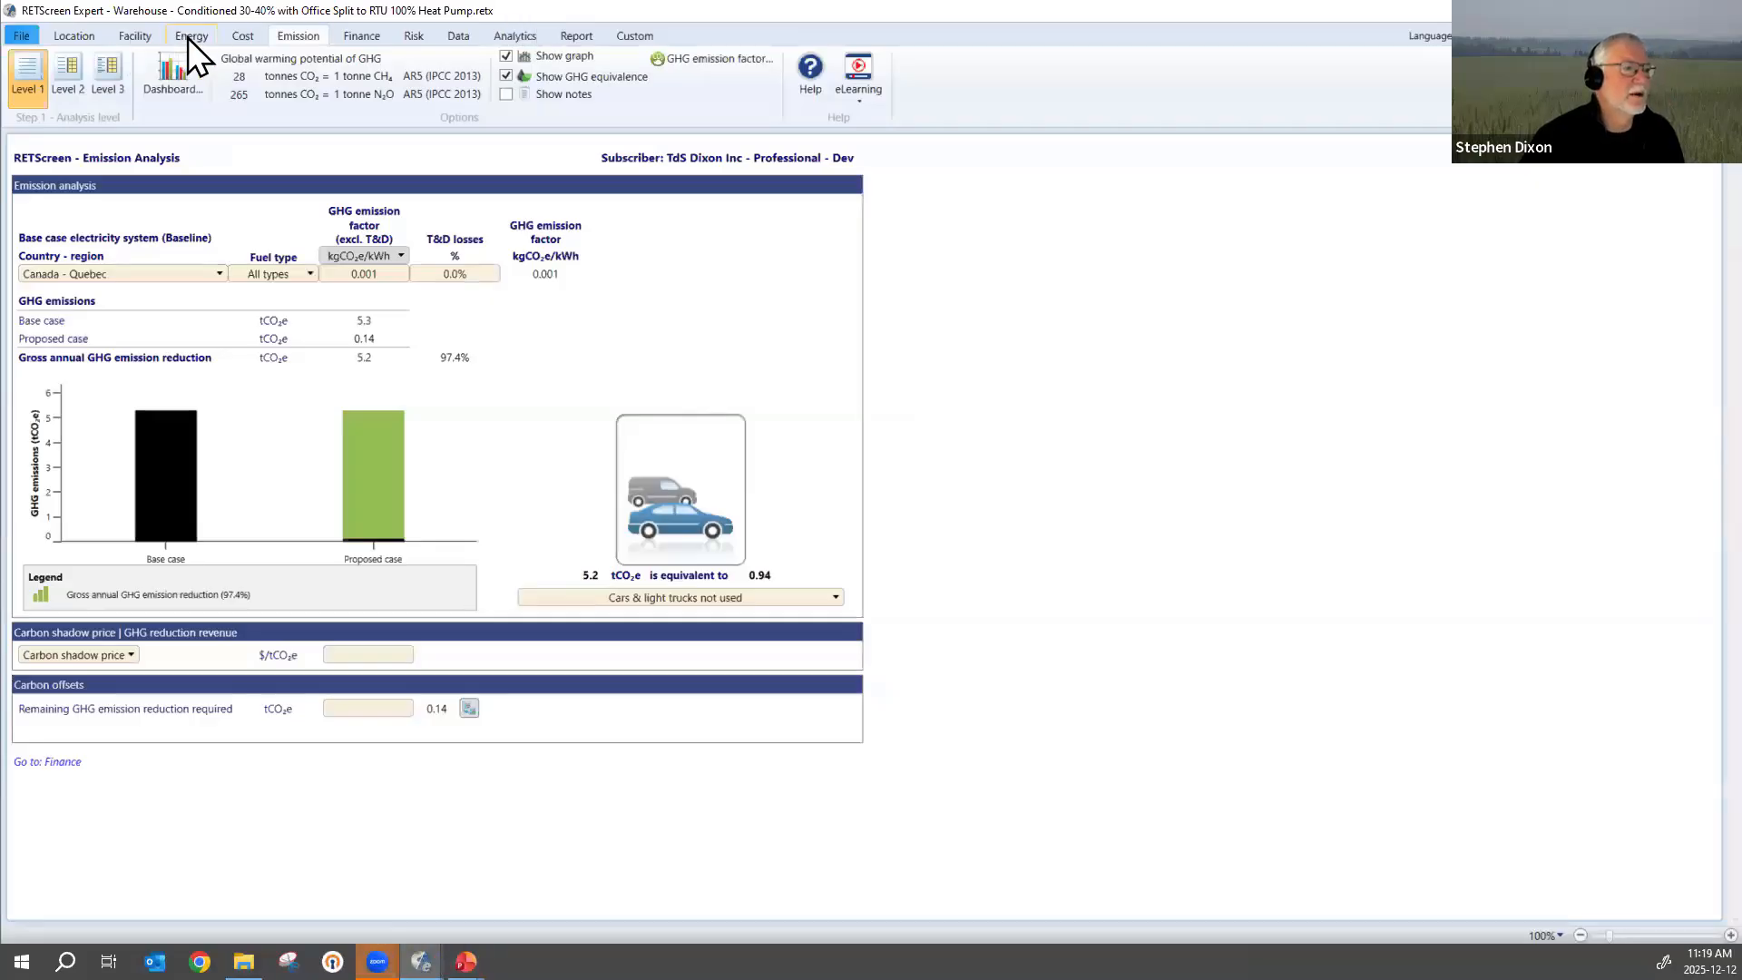
click(134, 36)
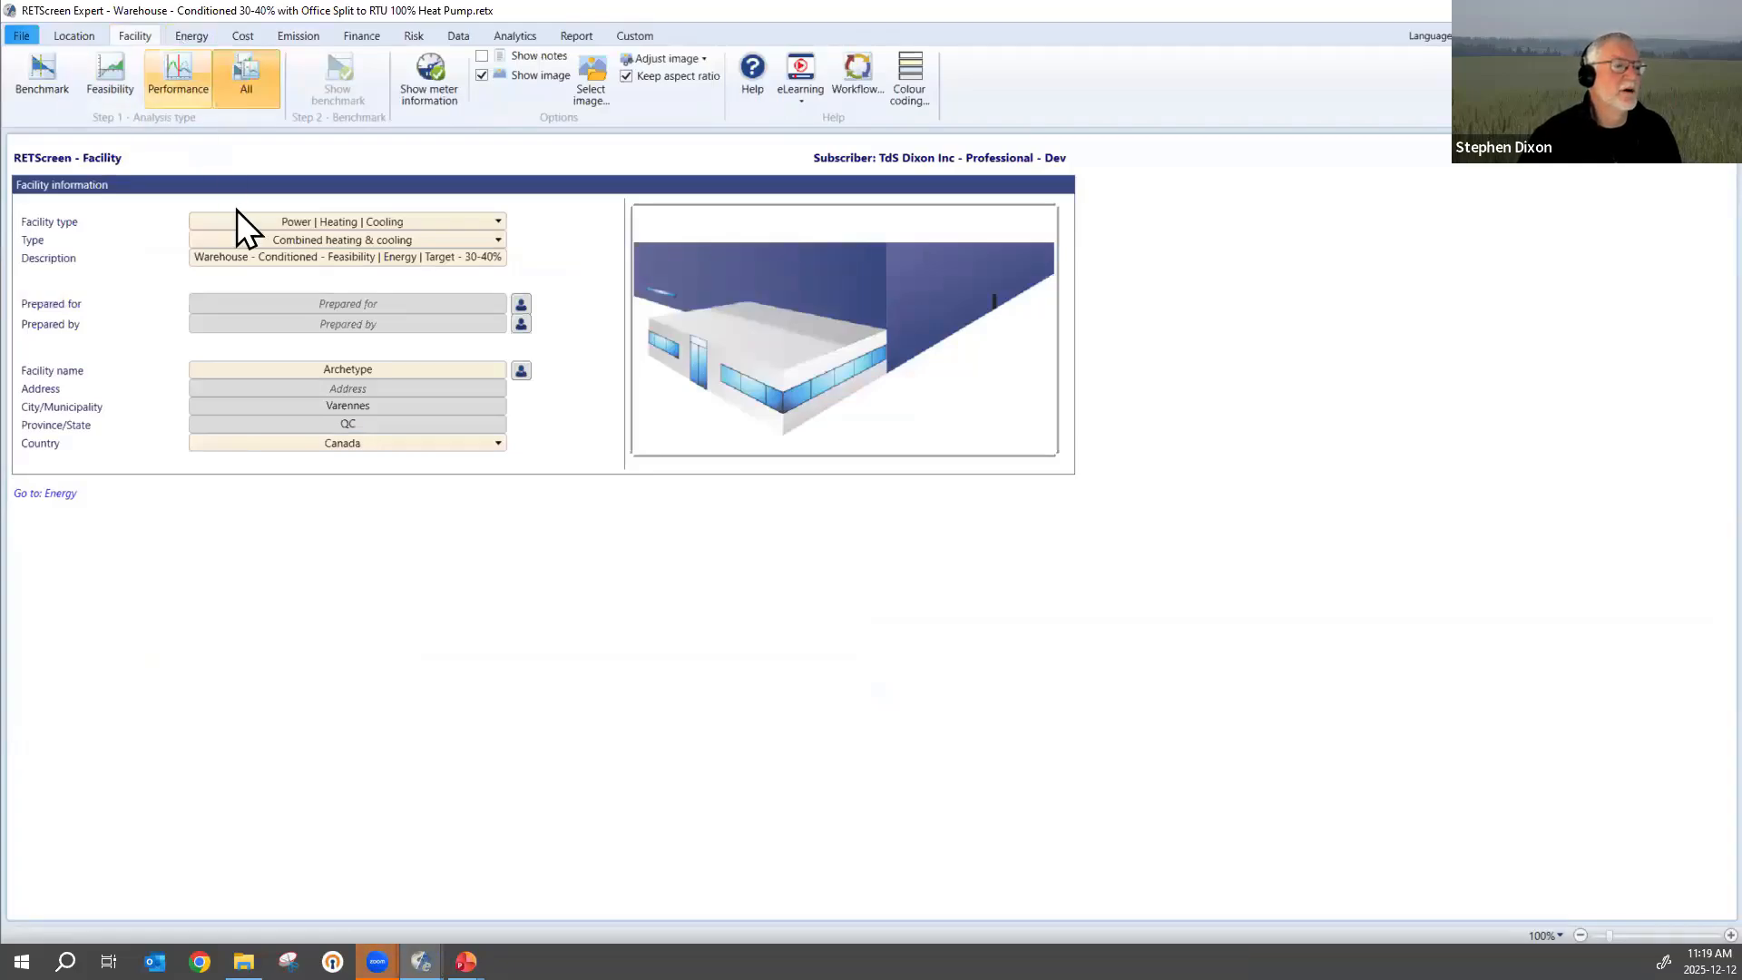
click(346, 220)
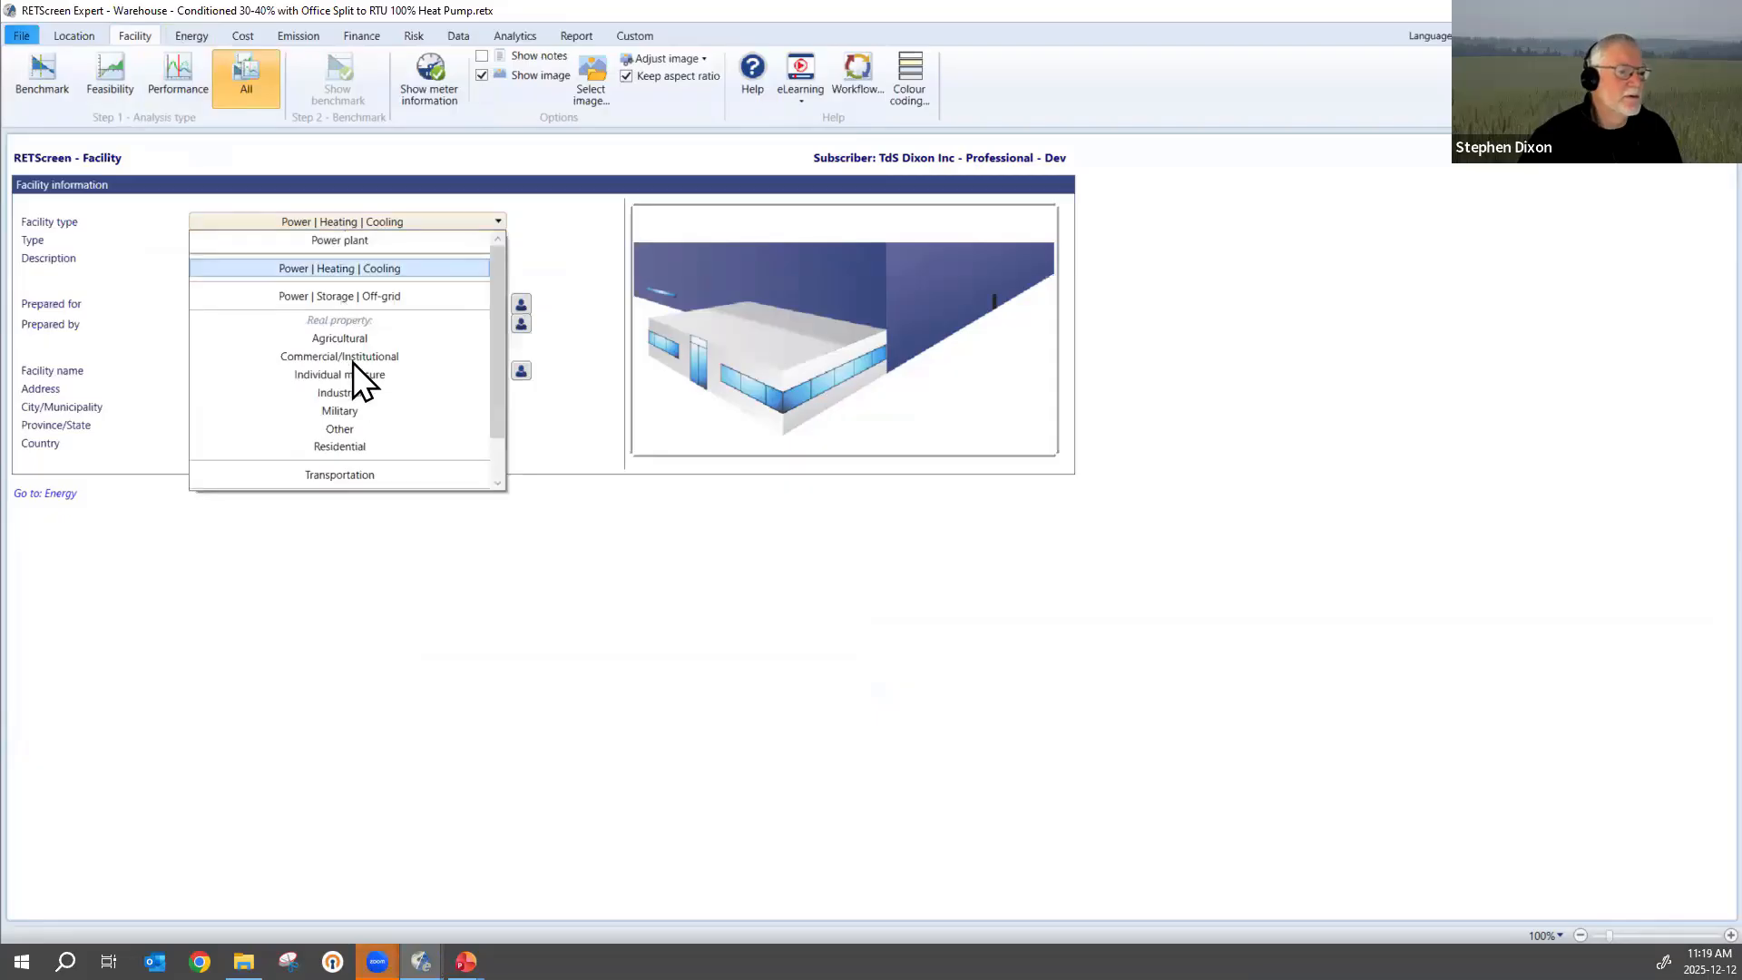
key(Escape)
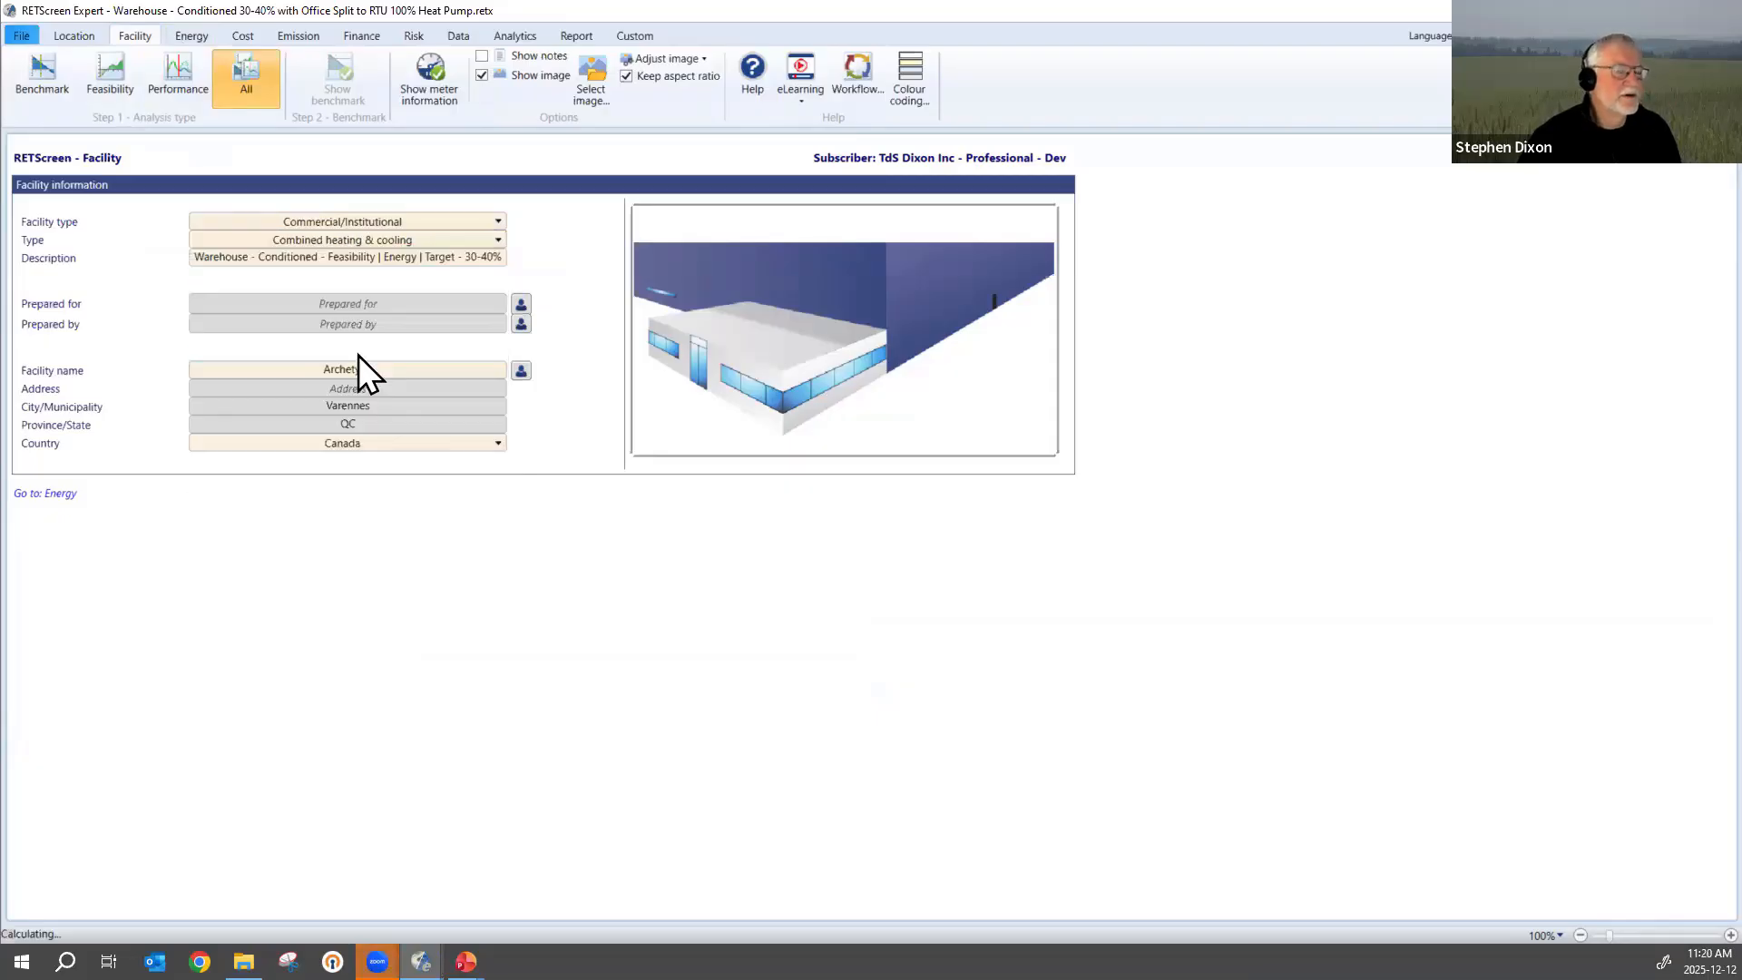
Open the Office ventilation in the energy model and switch it to Method 2.
click(192, 36)
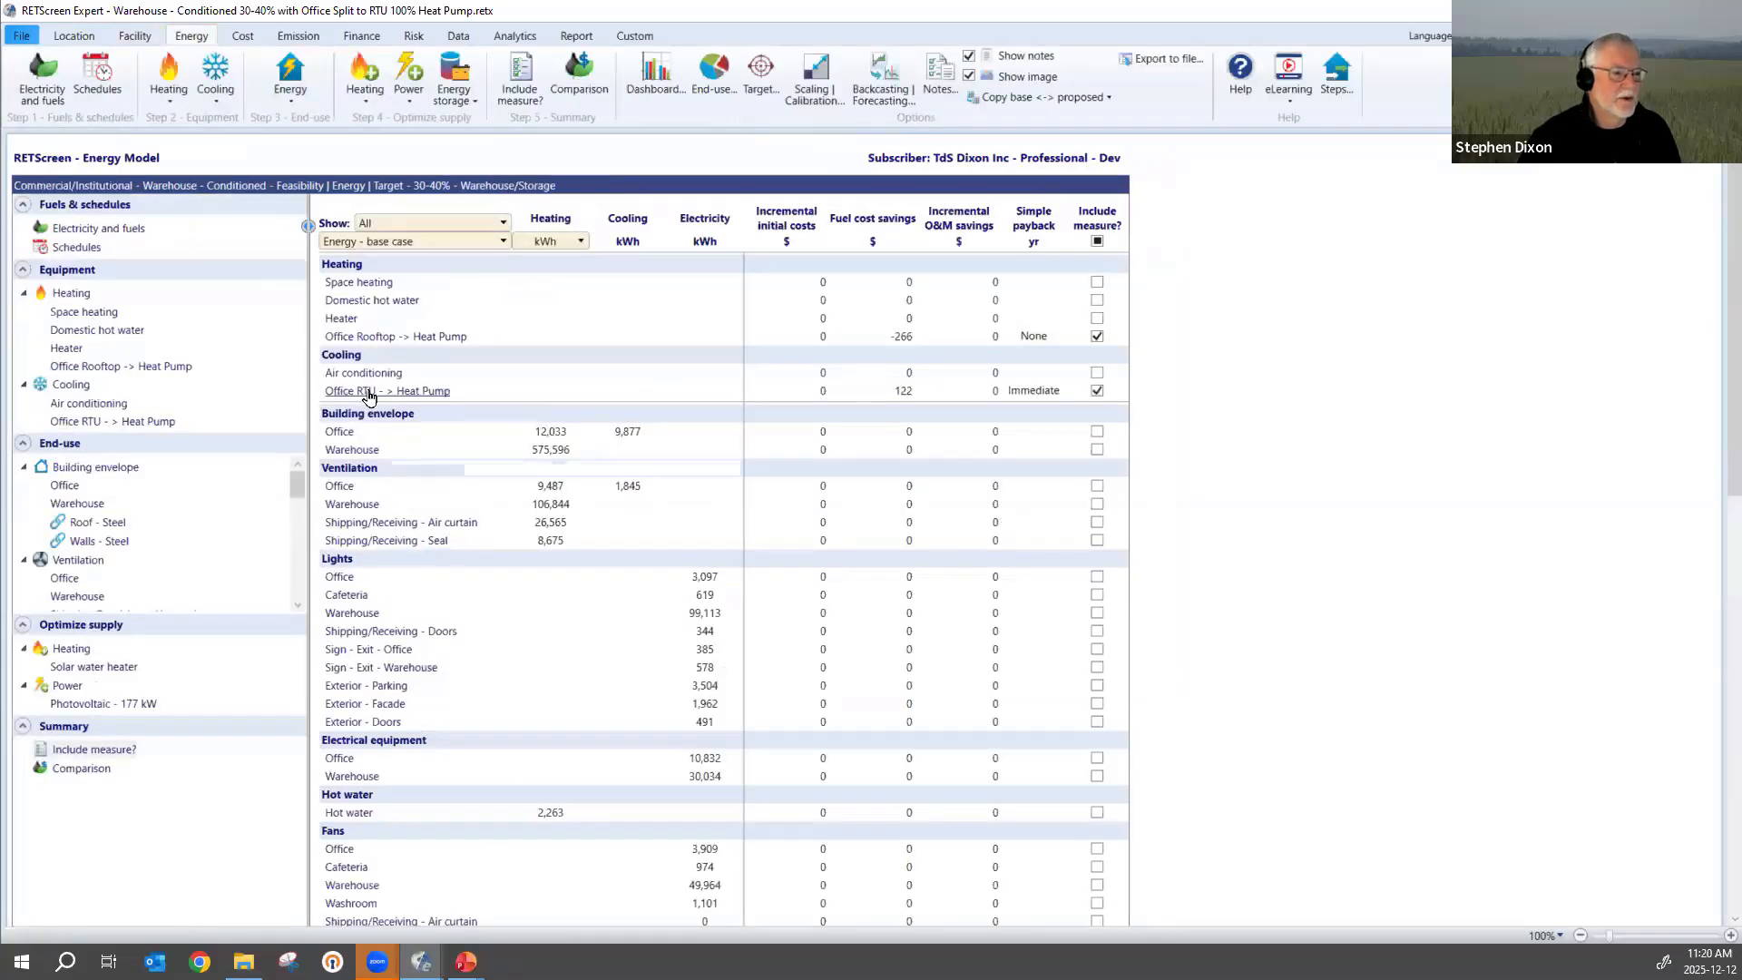
click(348, 488)
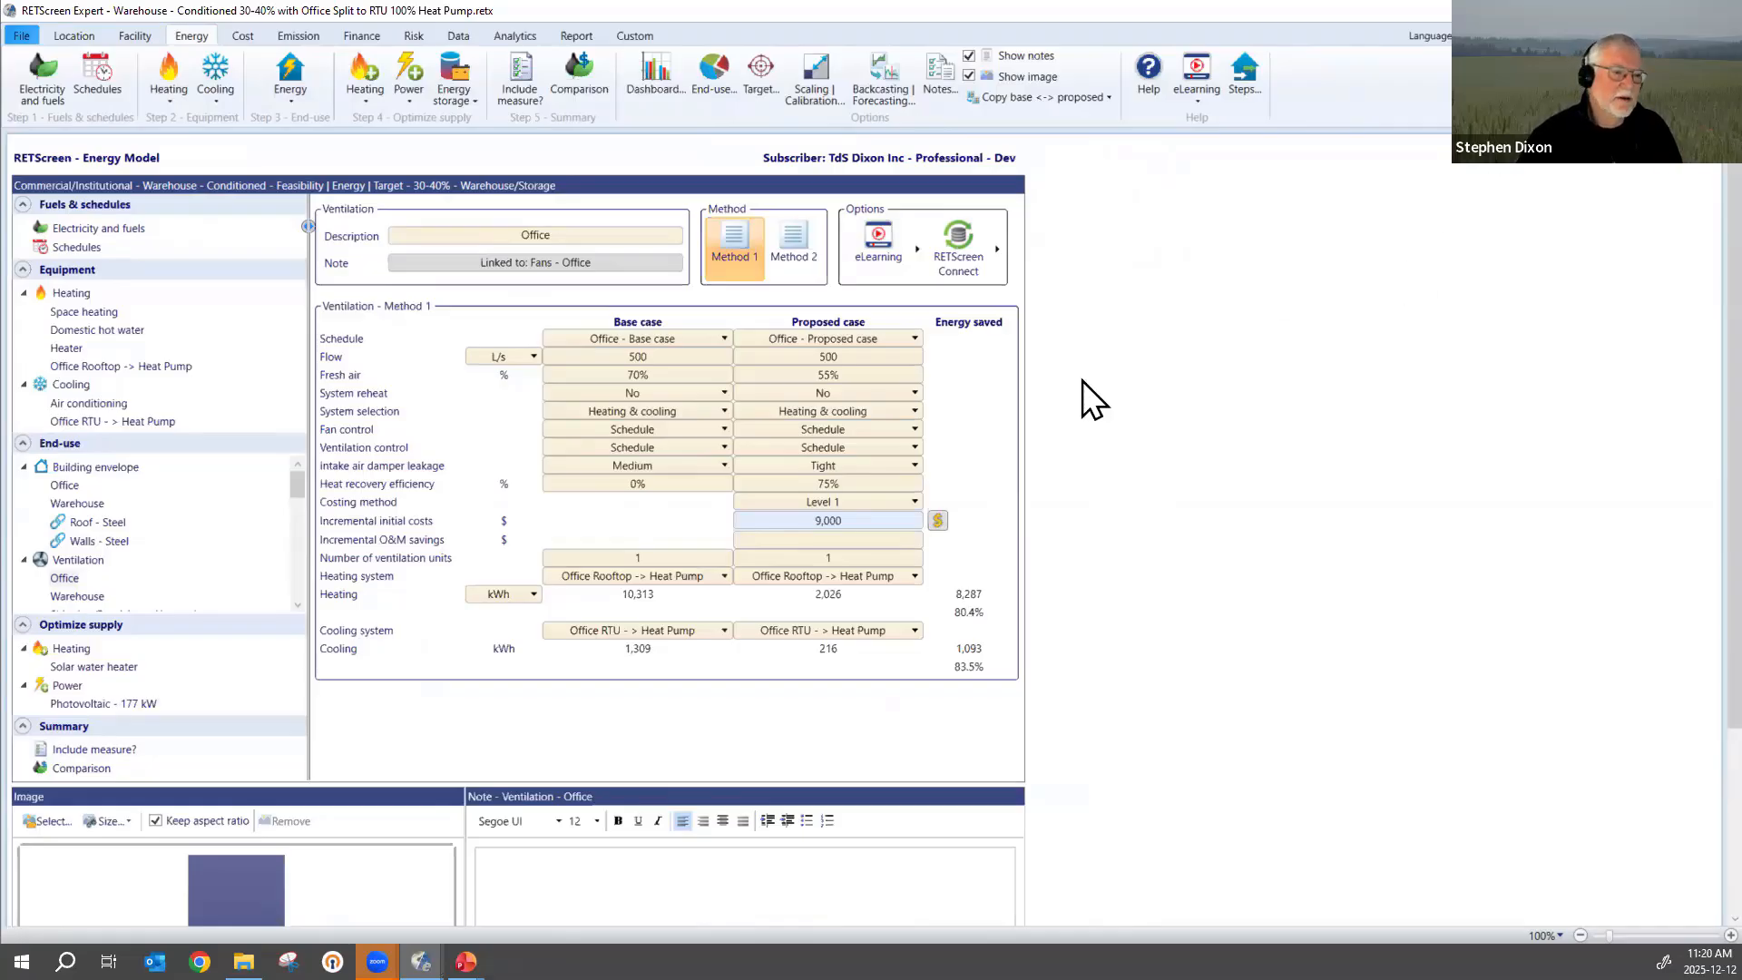
click(797, 247)
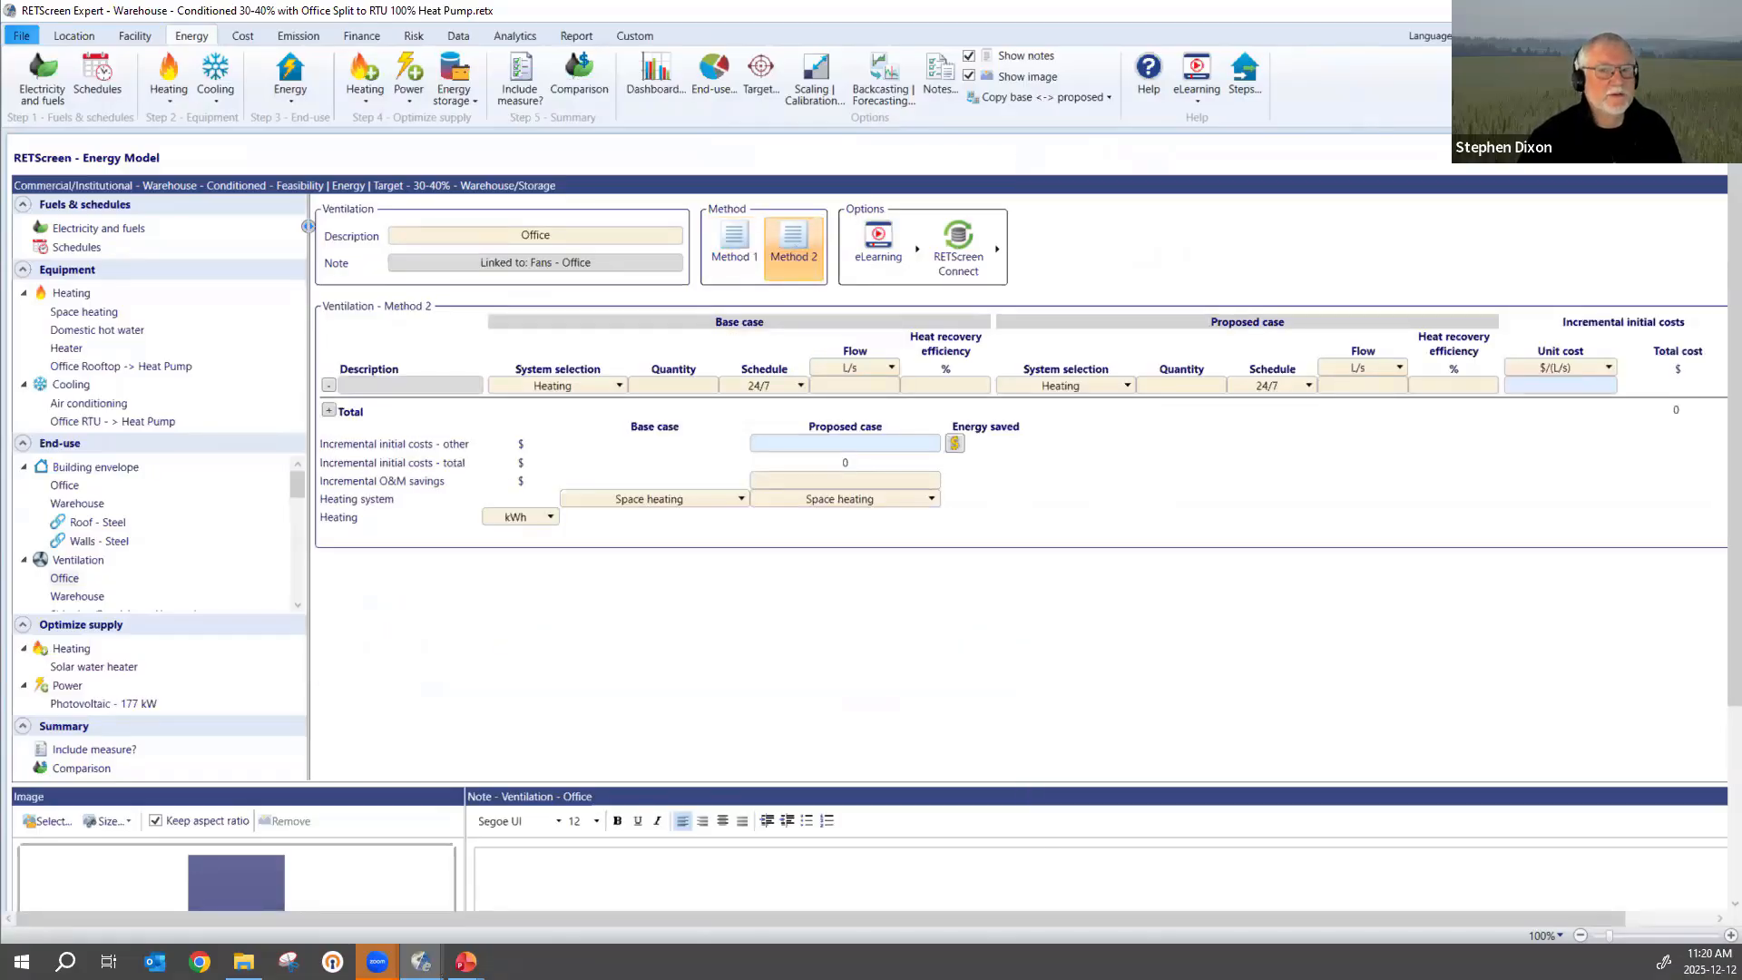
key(alt+Tab)
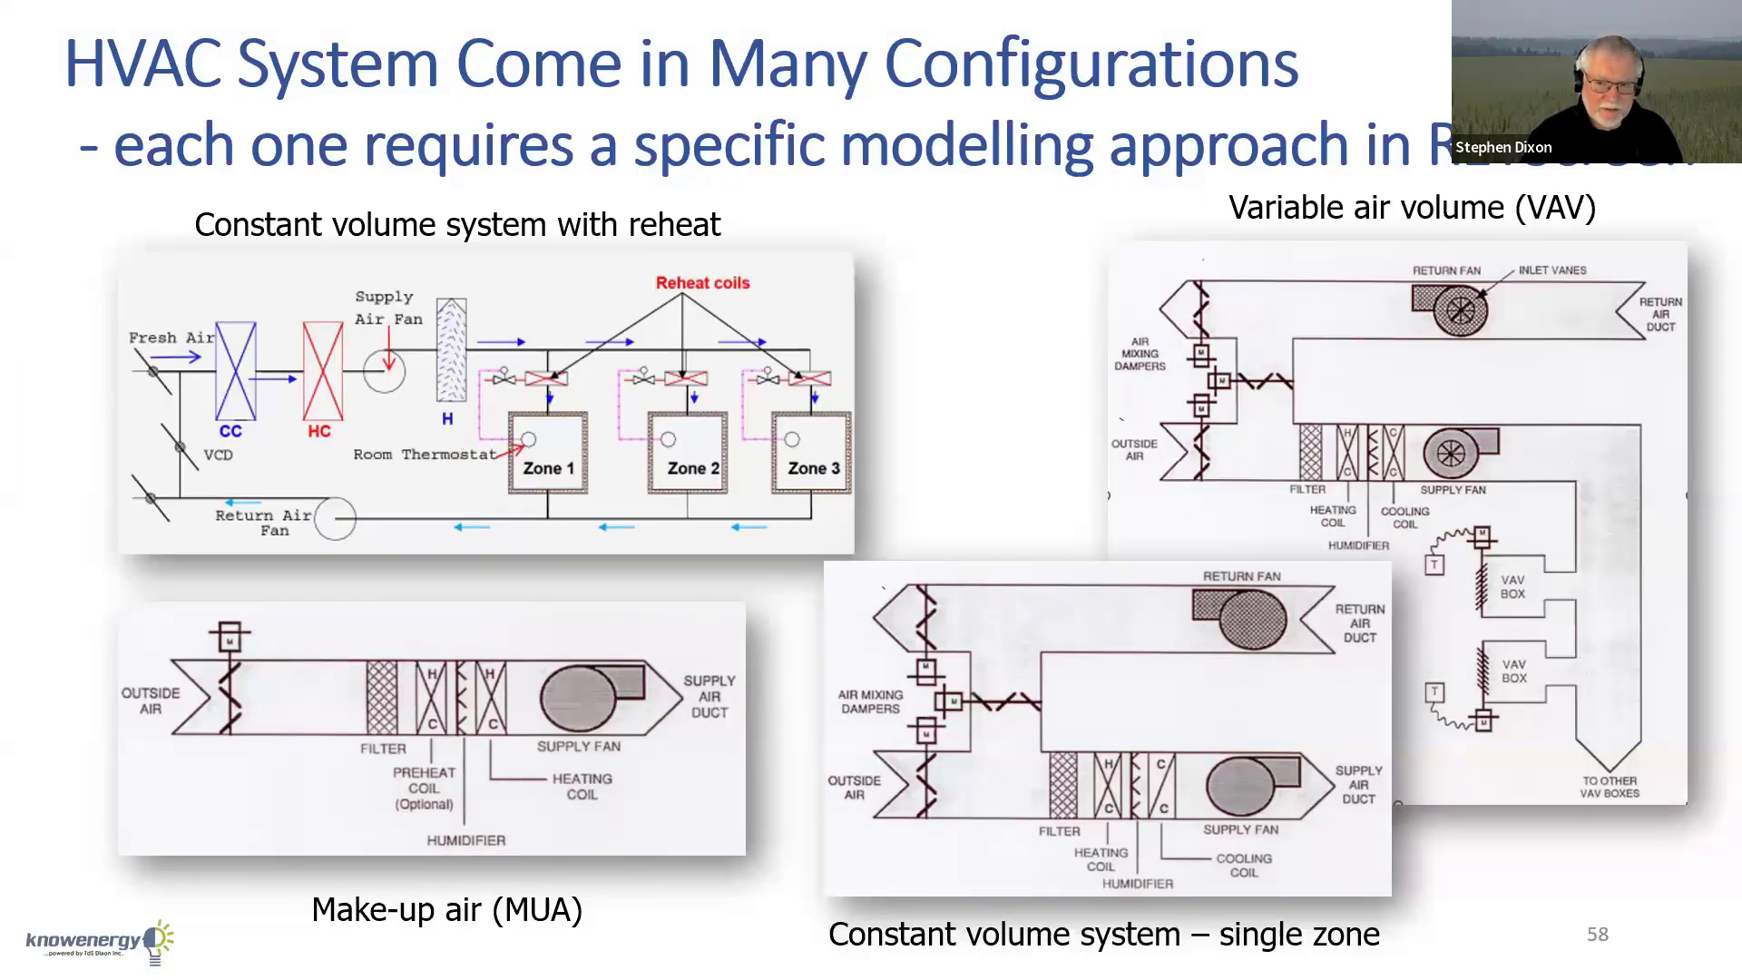
key(Right)
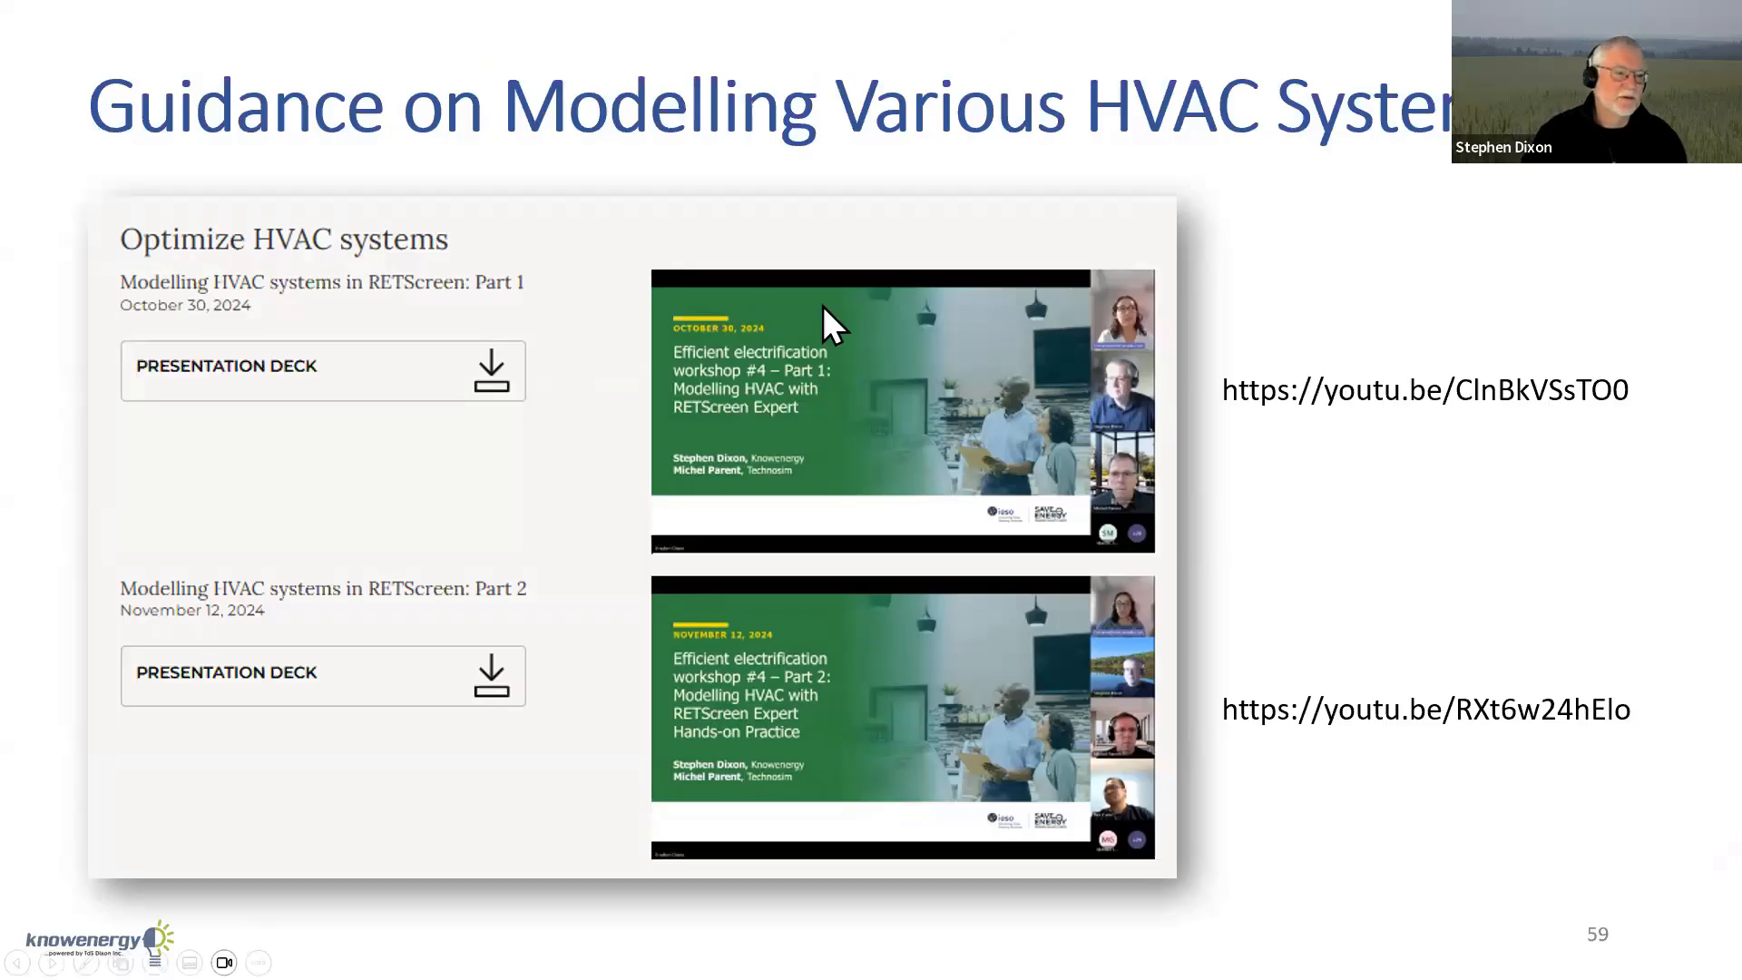
key(Escape)
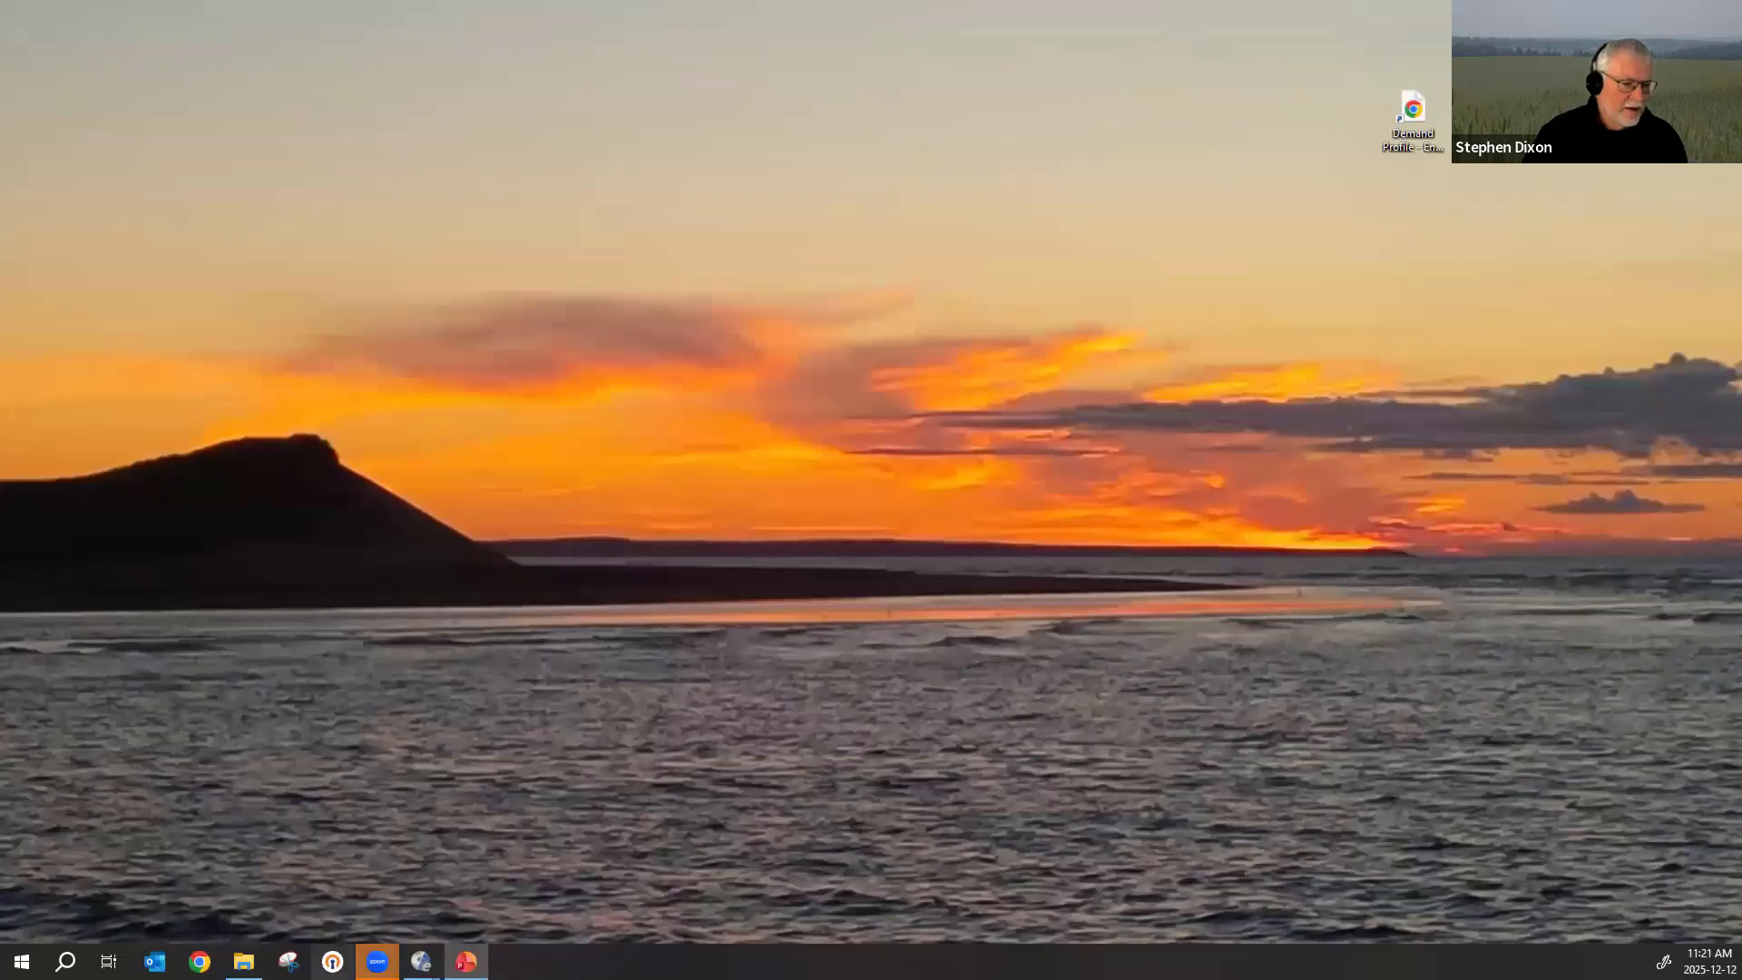
Switch to the RETScreen Expert window with the RTU Hybrid warehouse project and show its energy model.
click(421, 962)
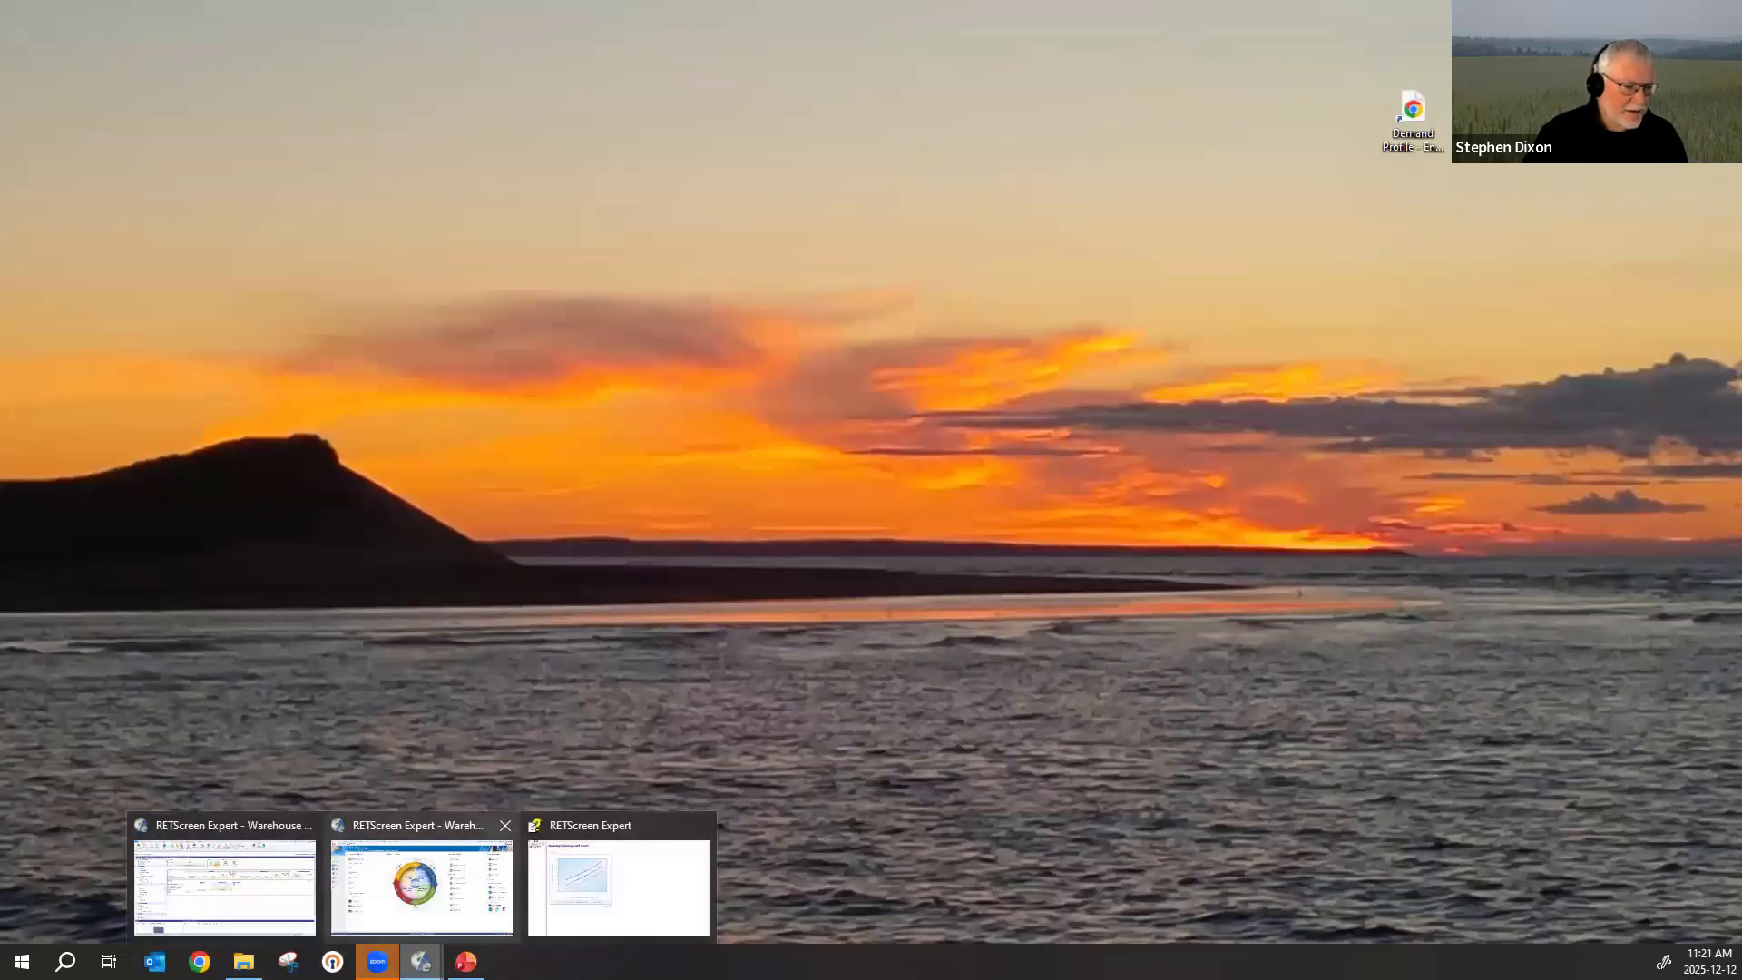
click(307, 890)
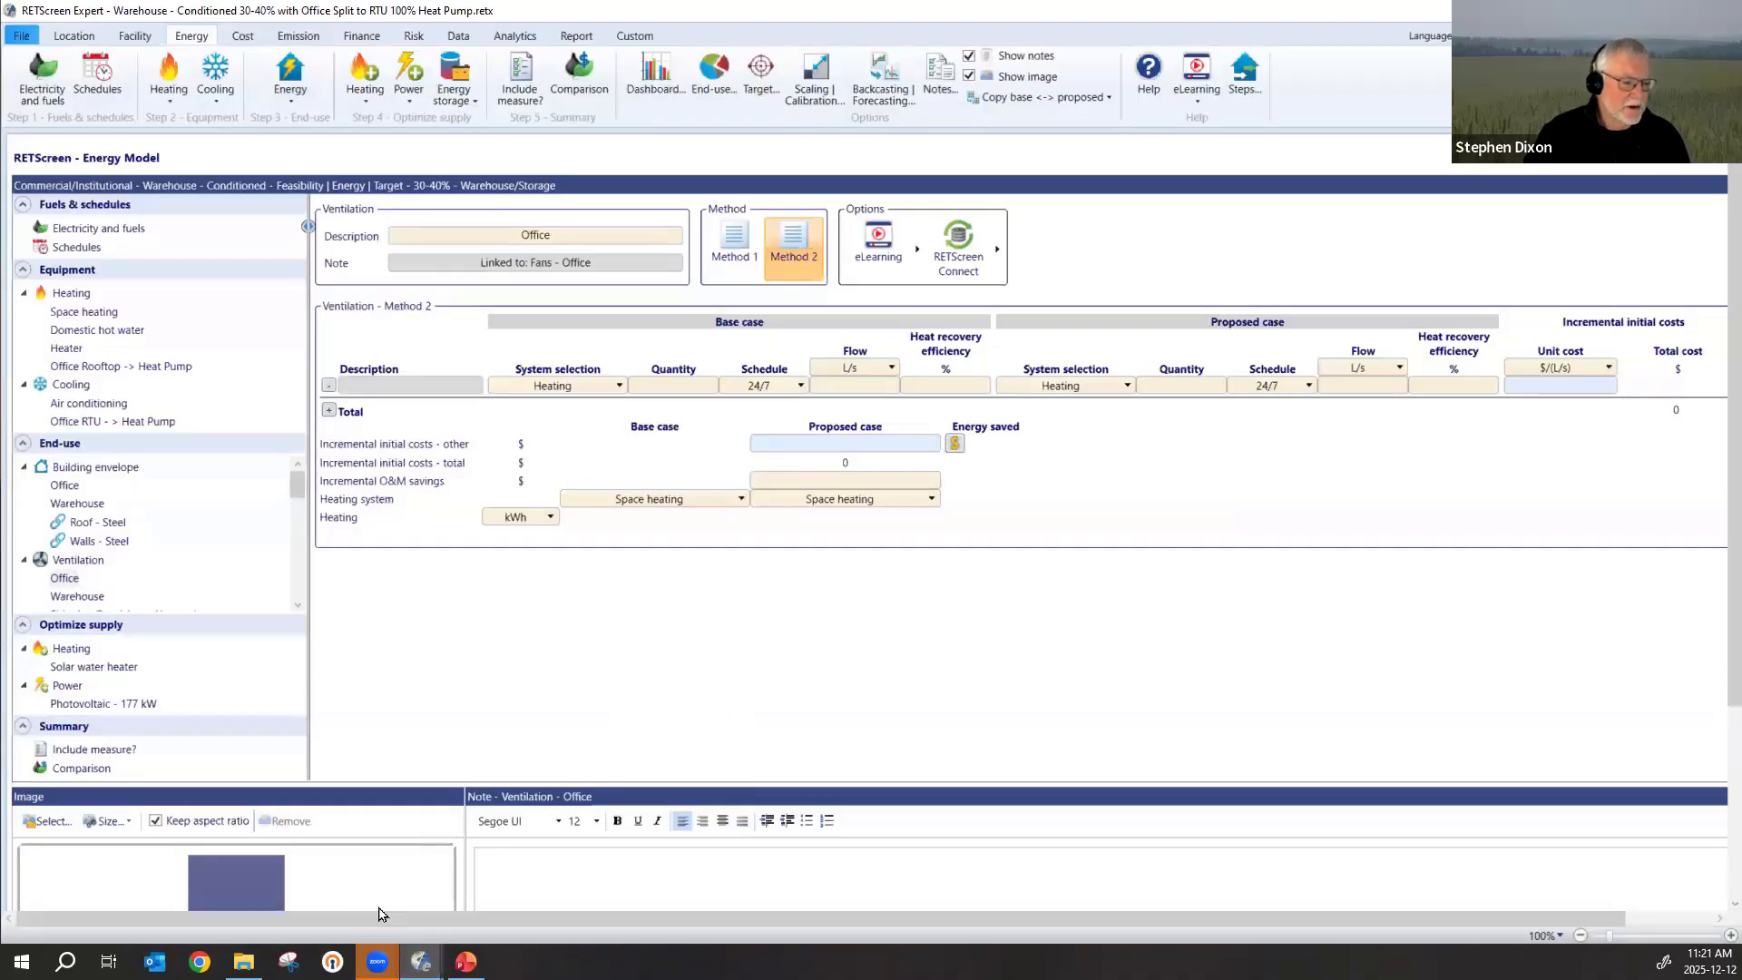
mouse_move(420, 960)
click(440, 903)
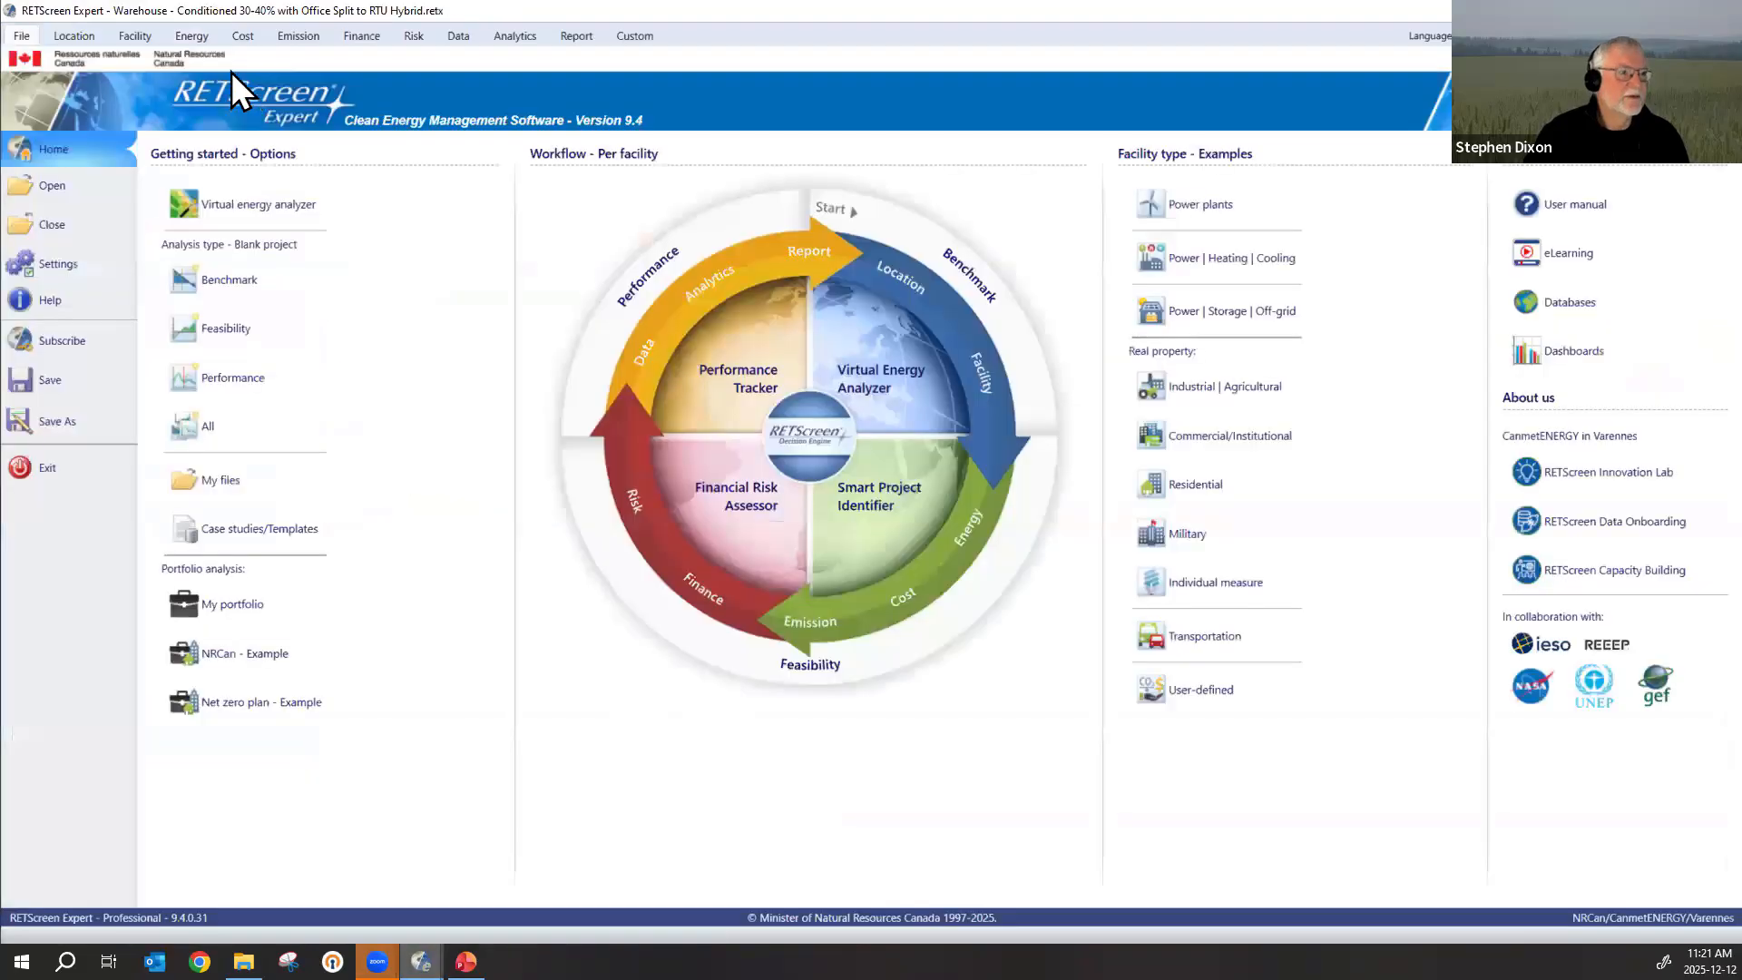
click(184, 34)
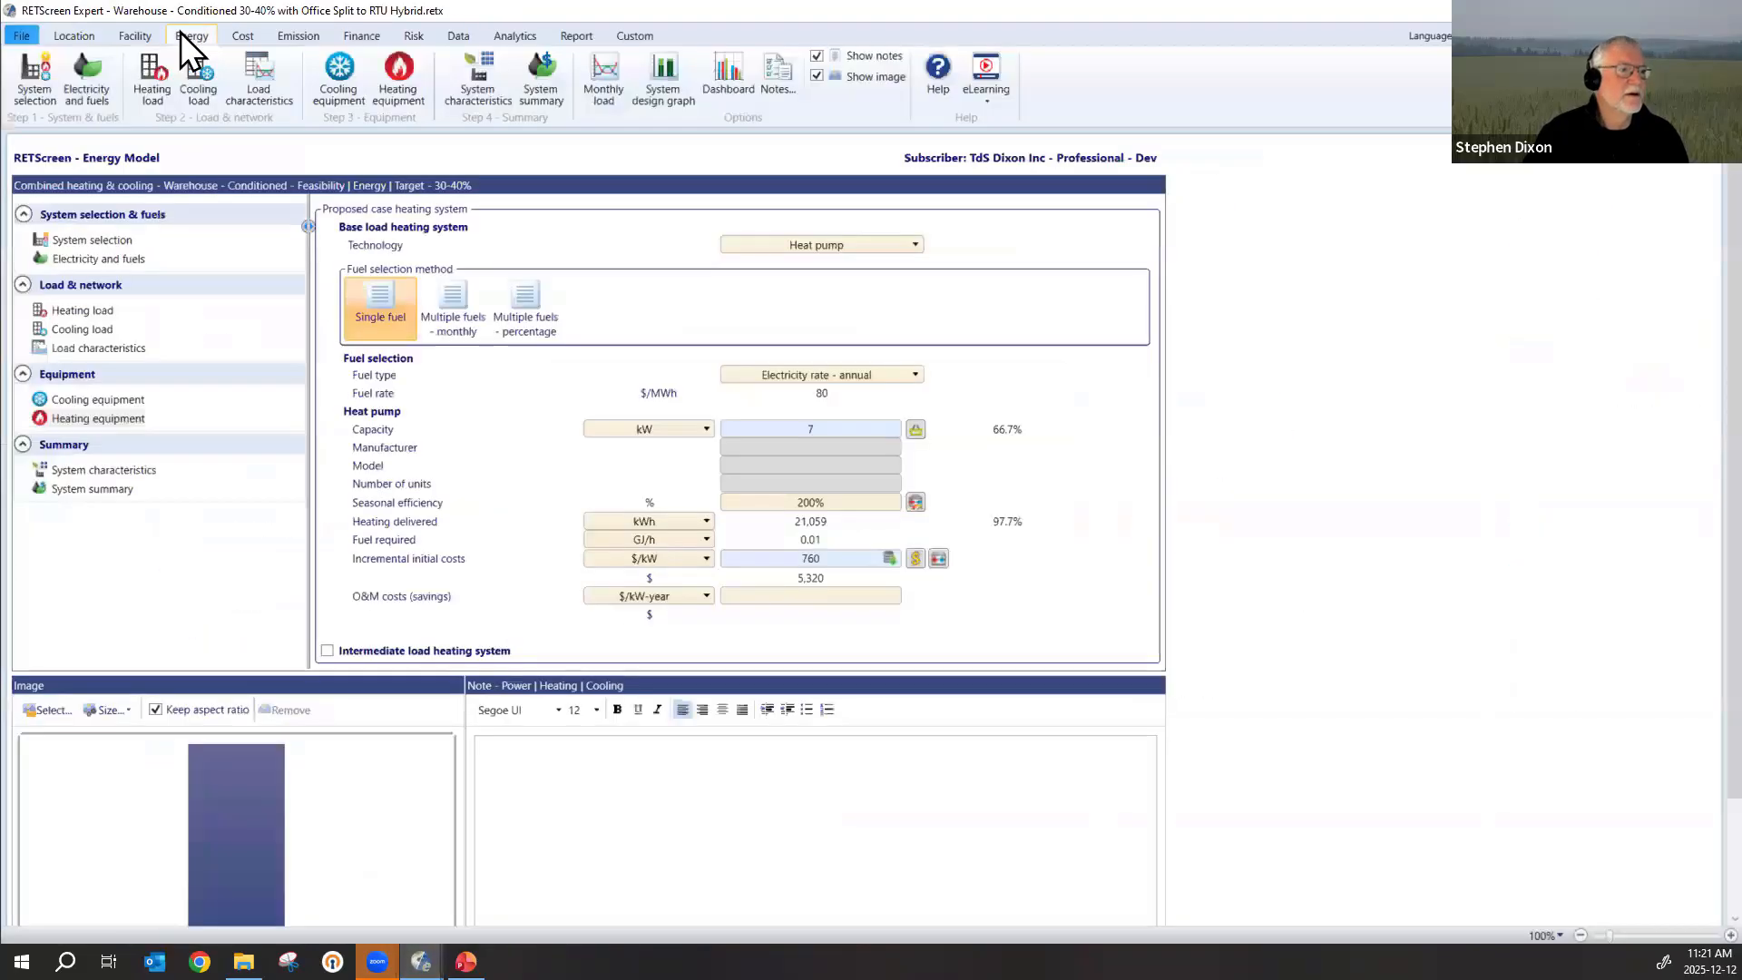
Check the hybrid project's system characteristics and heating equipment, and minimize the help on the optional back-up heating system.
click(86, 471)
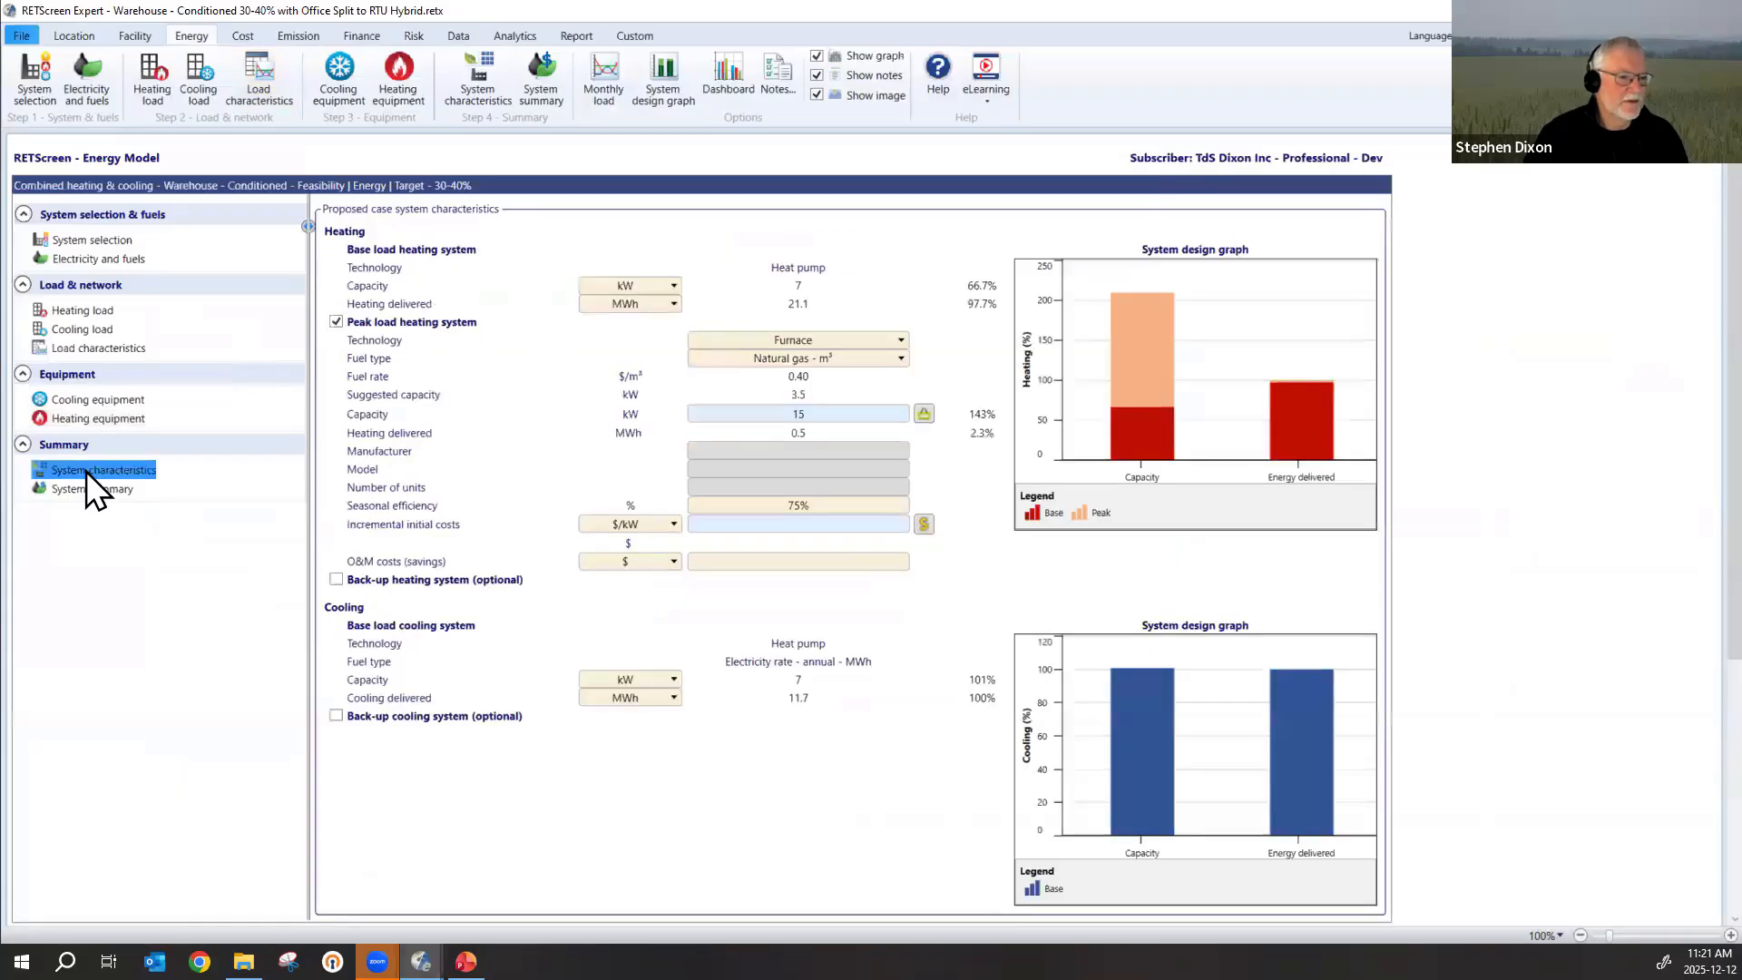
click(68, 417)
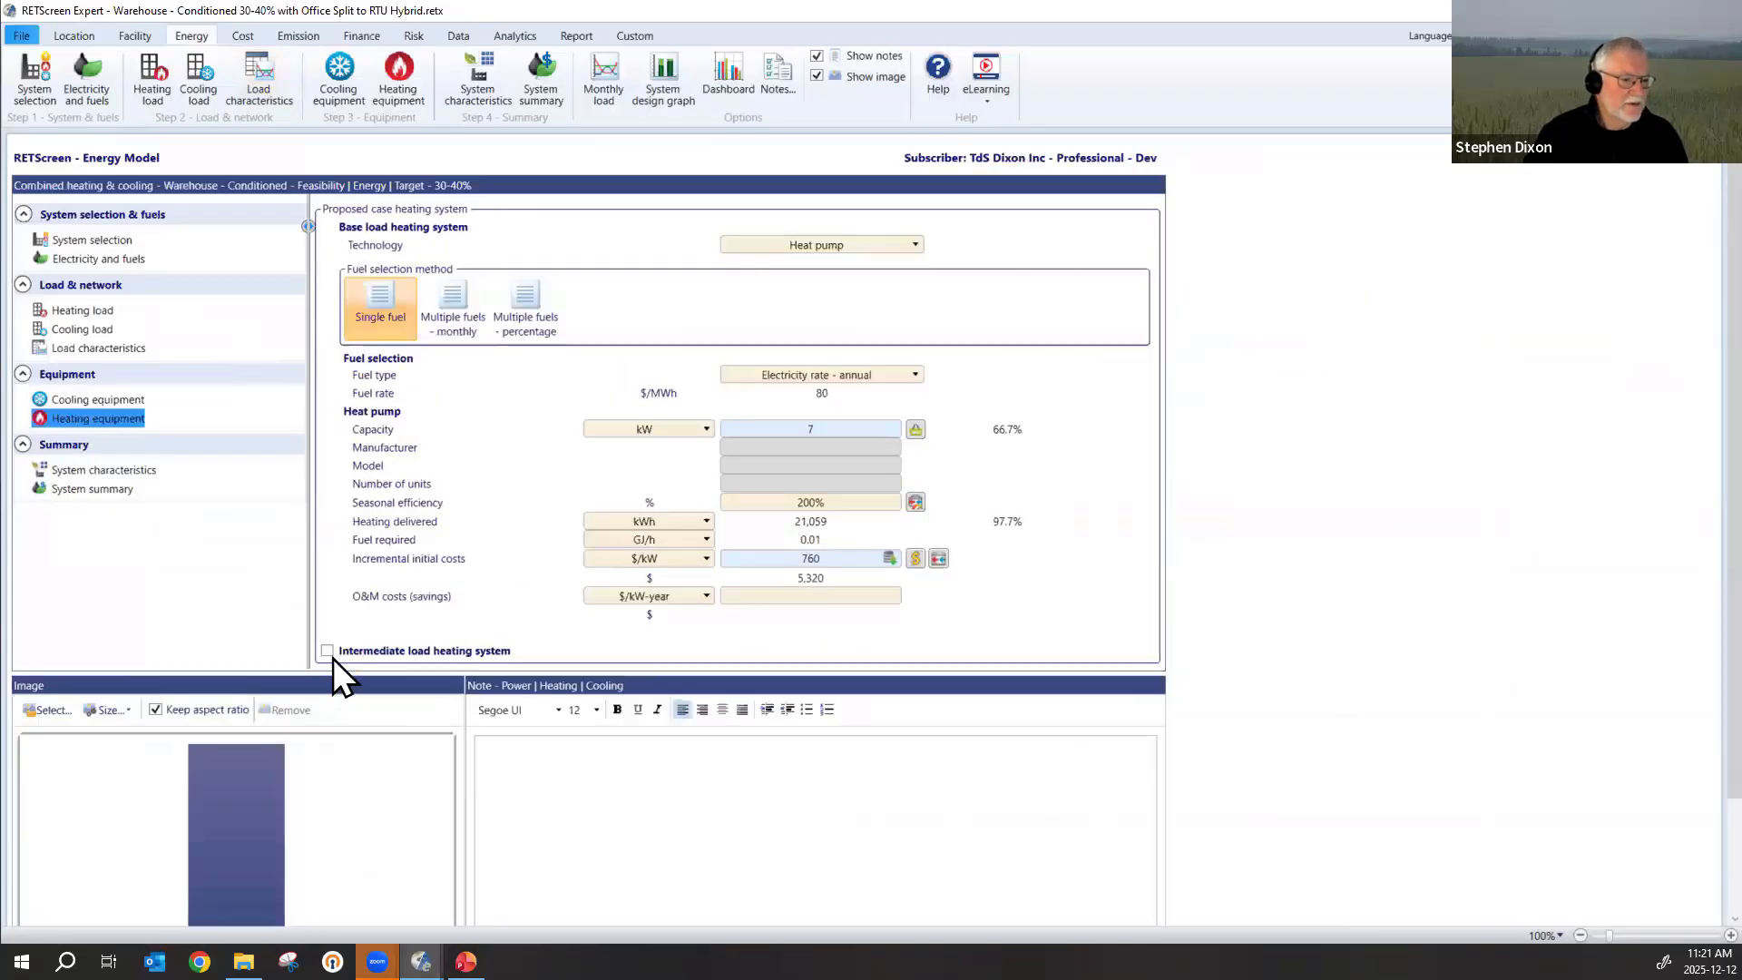
click(94, 472)
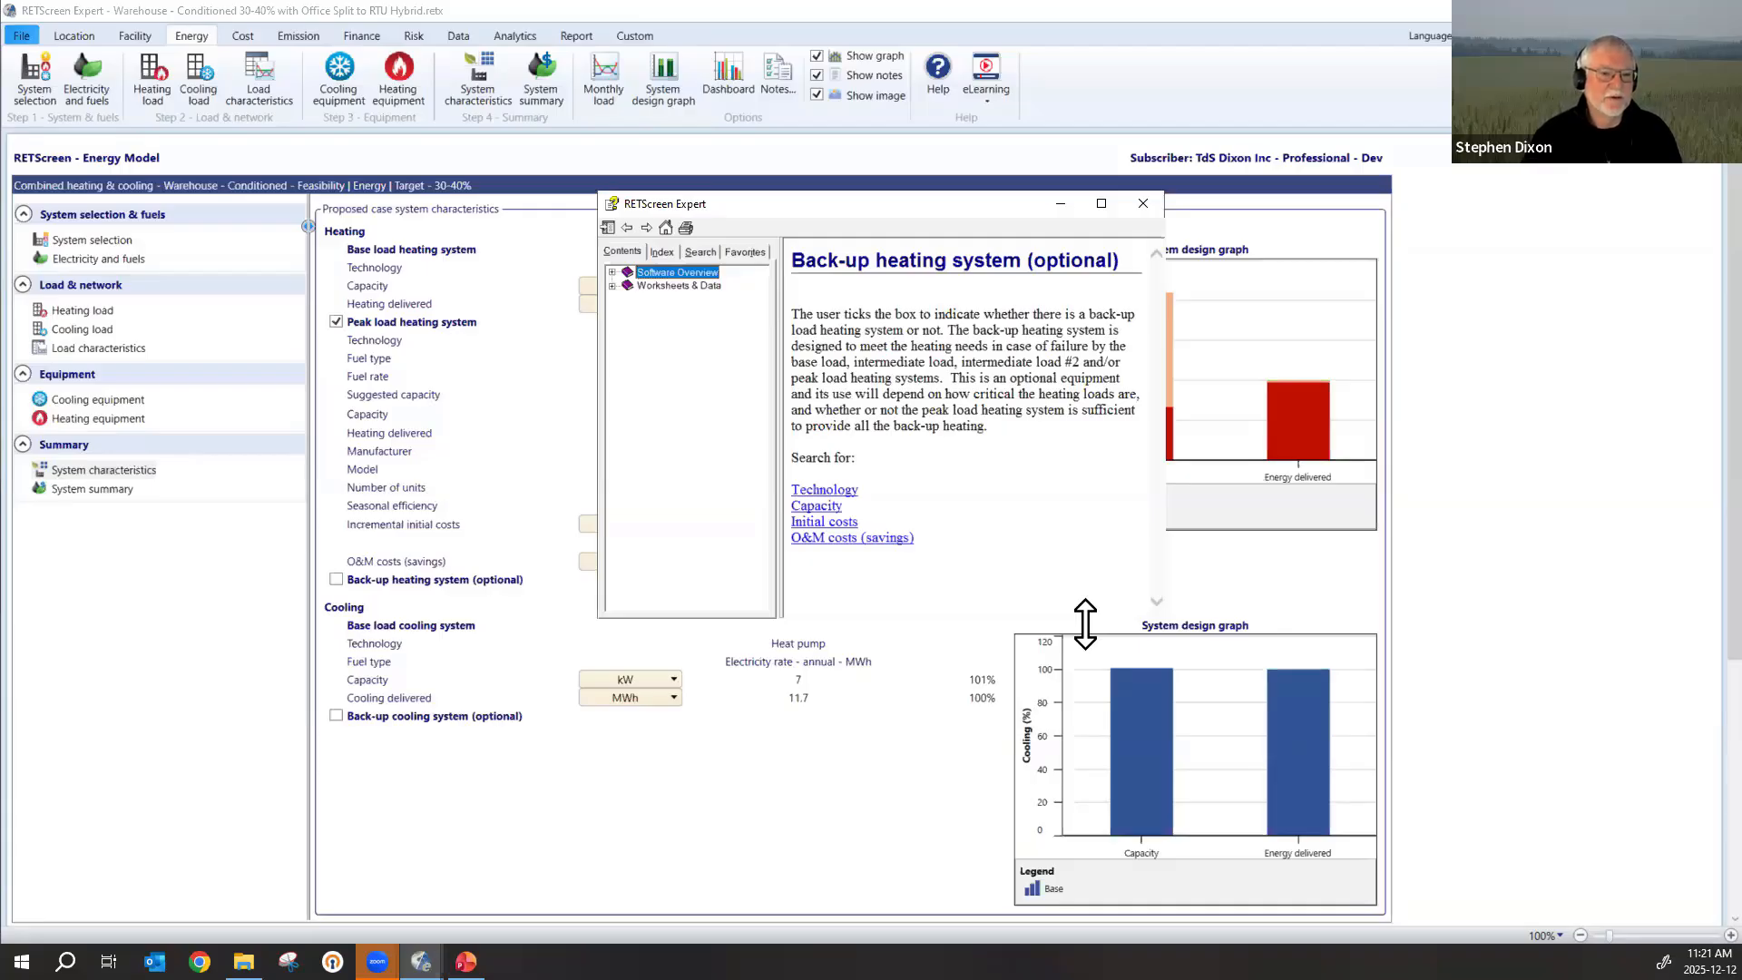
click(1062, 206)
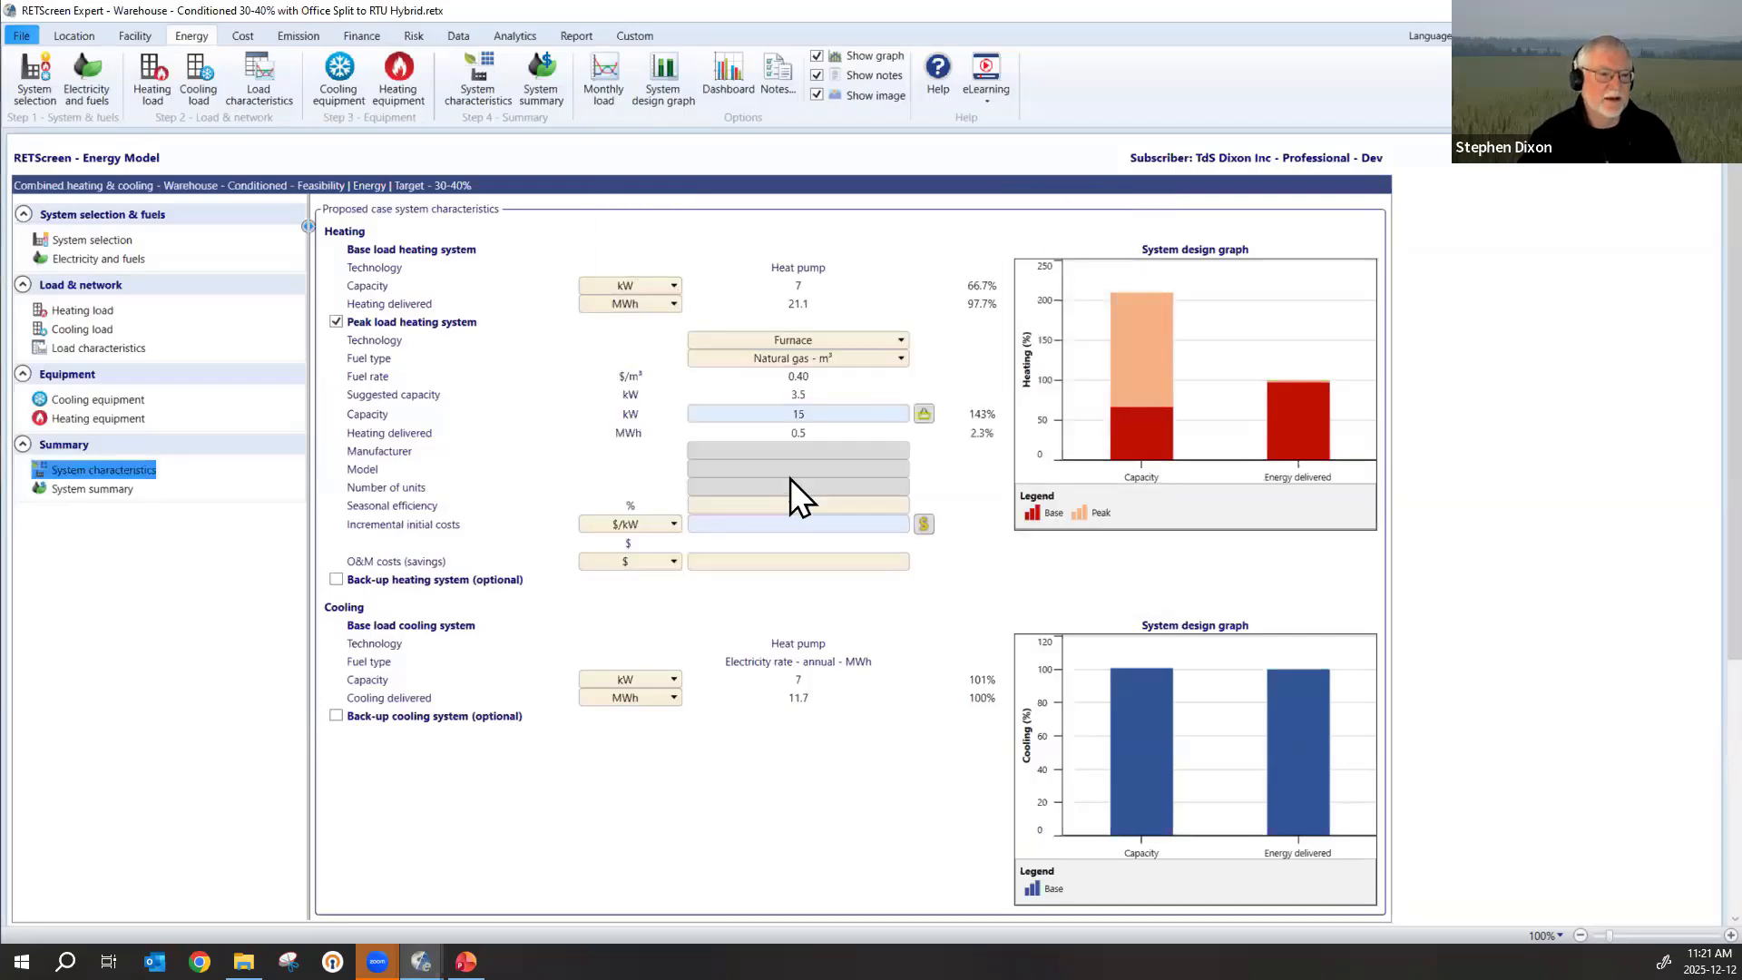
Set the capacity of the natural gas furnace in the peak load heating system to 2 kW.
click(843, 437)
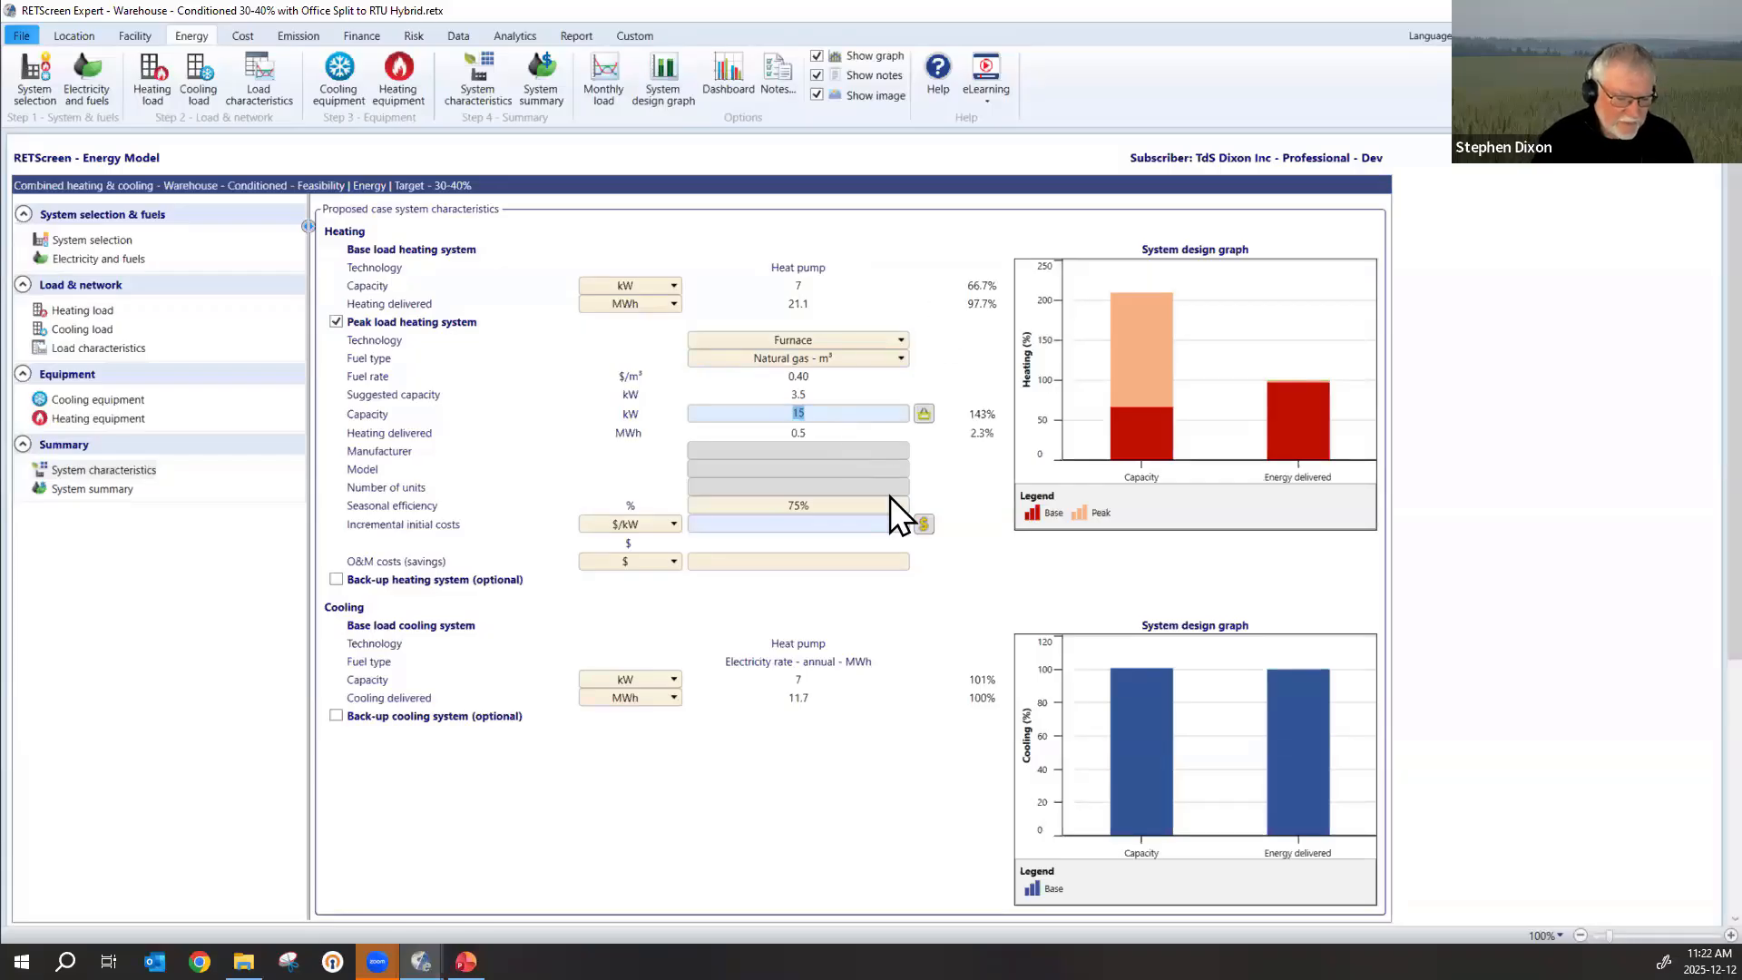
text(2)
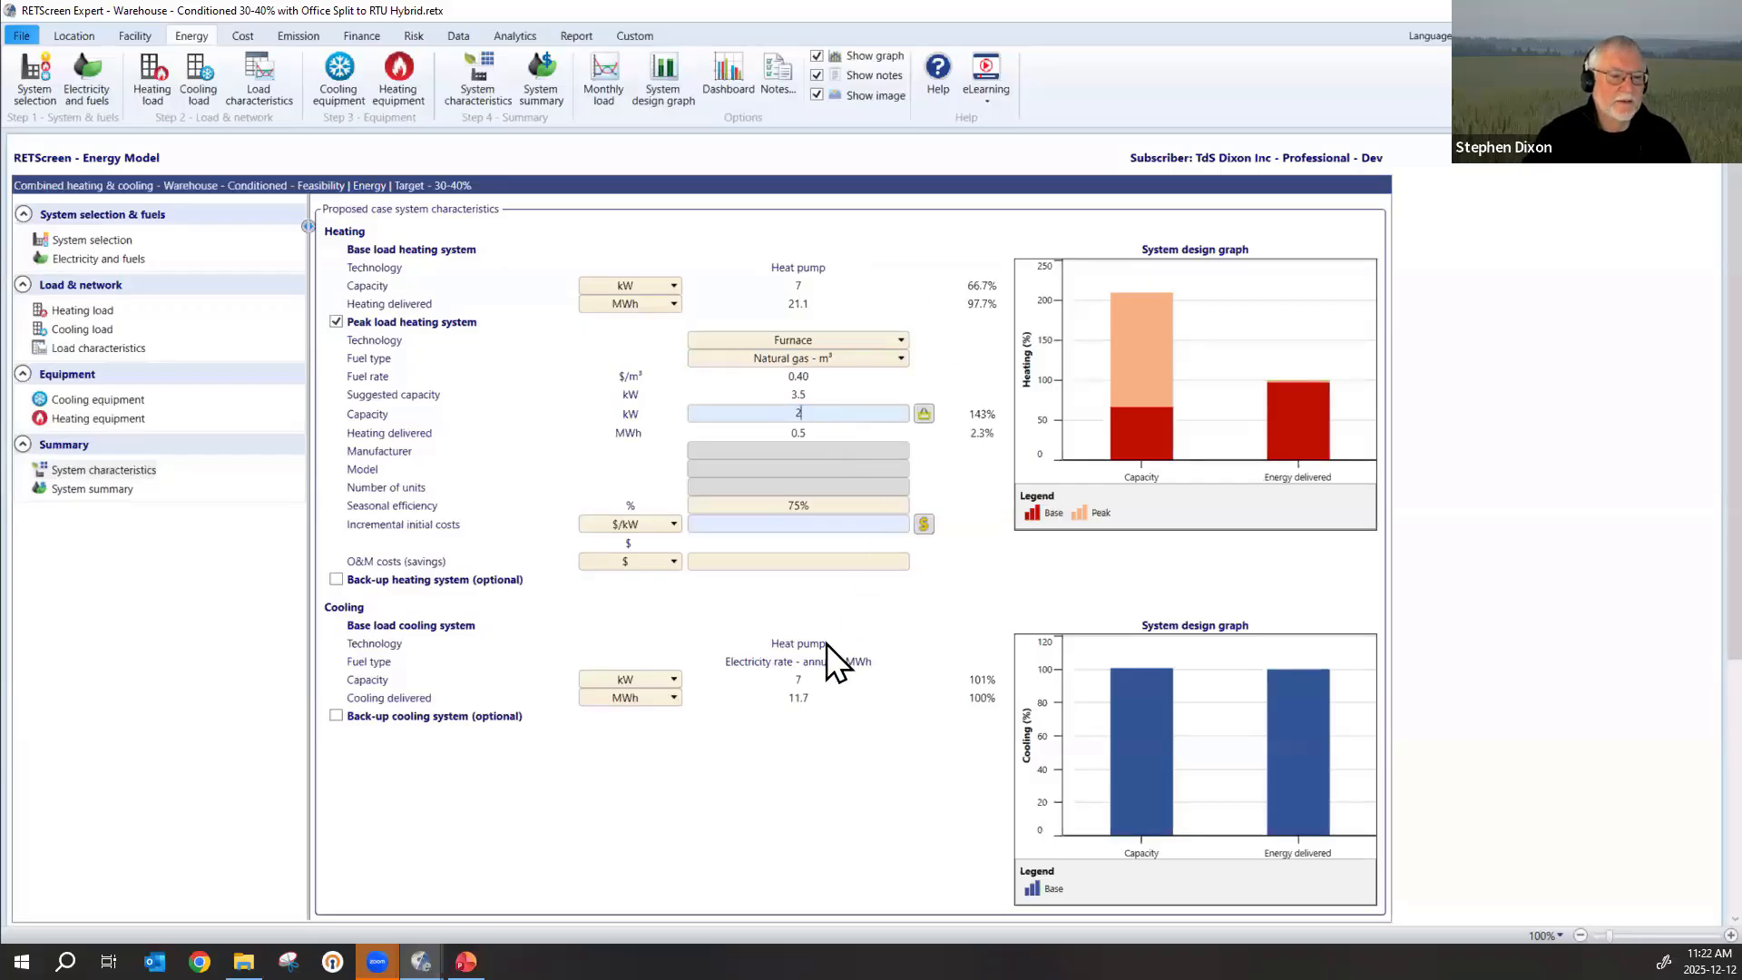
click(834, 788)
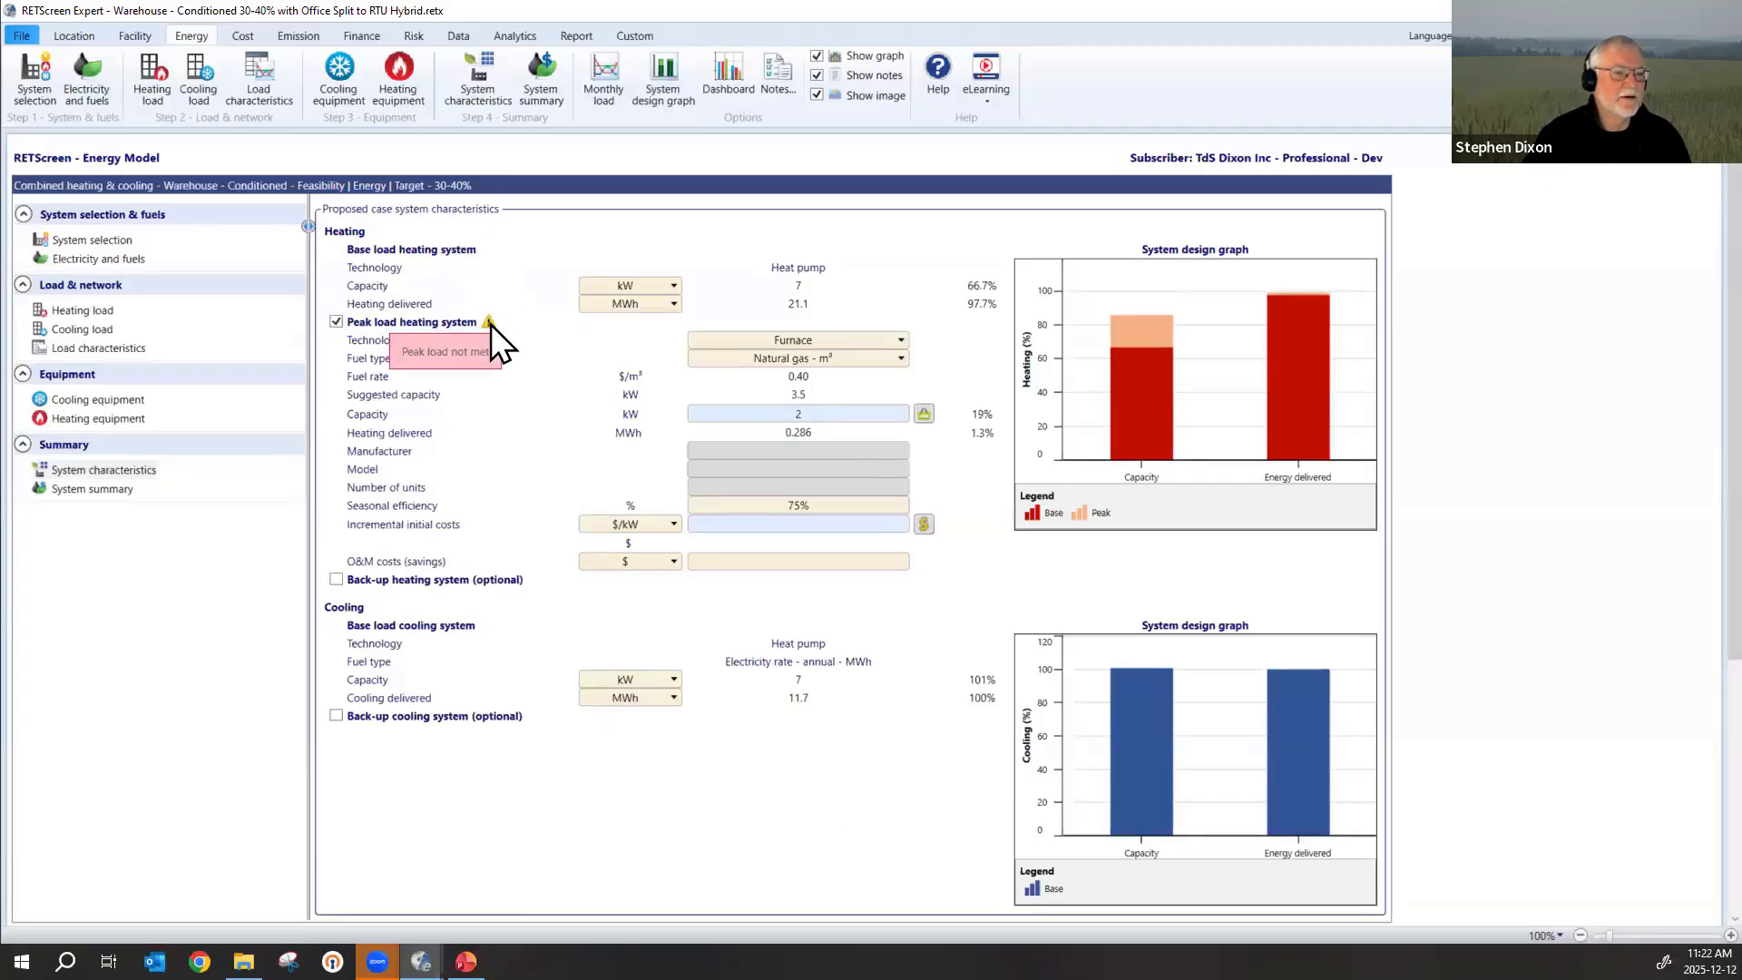
Try adding the optional back-up heating system with a capacity of 4 kW.
click(336, 580)
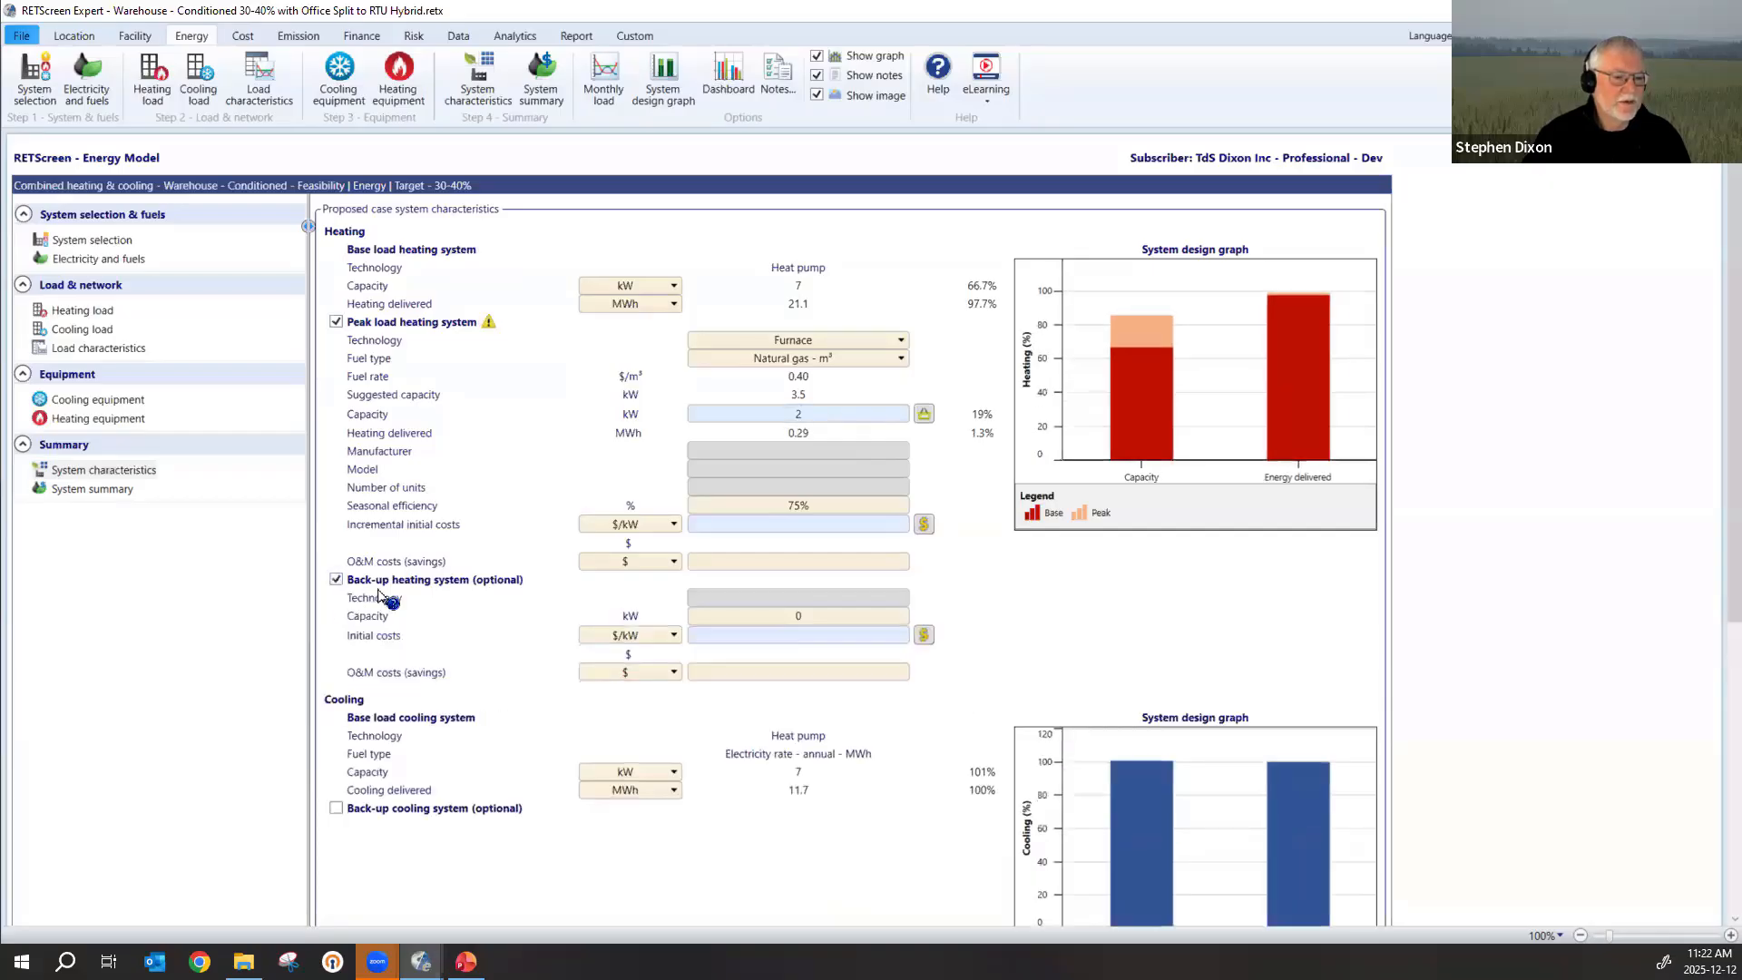
click(844, 616)
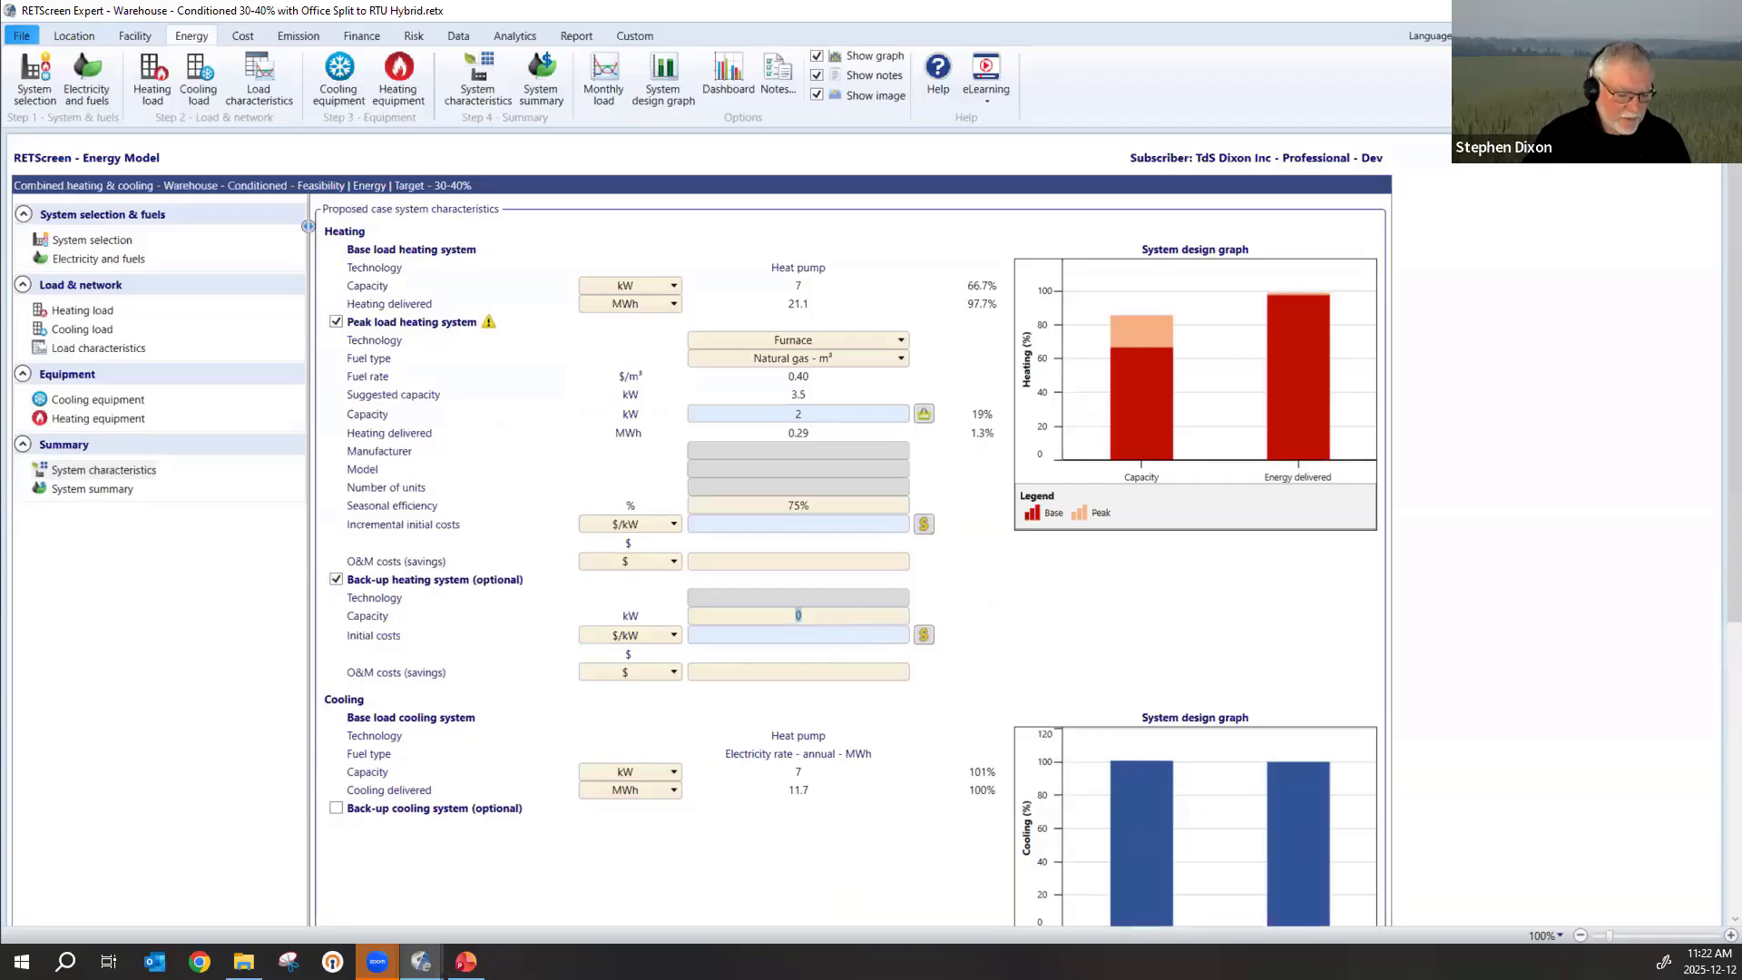
text(4)
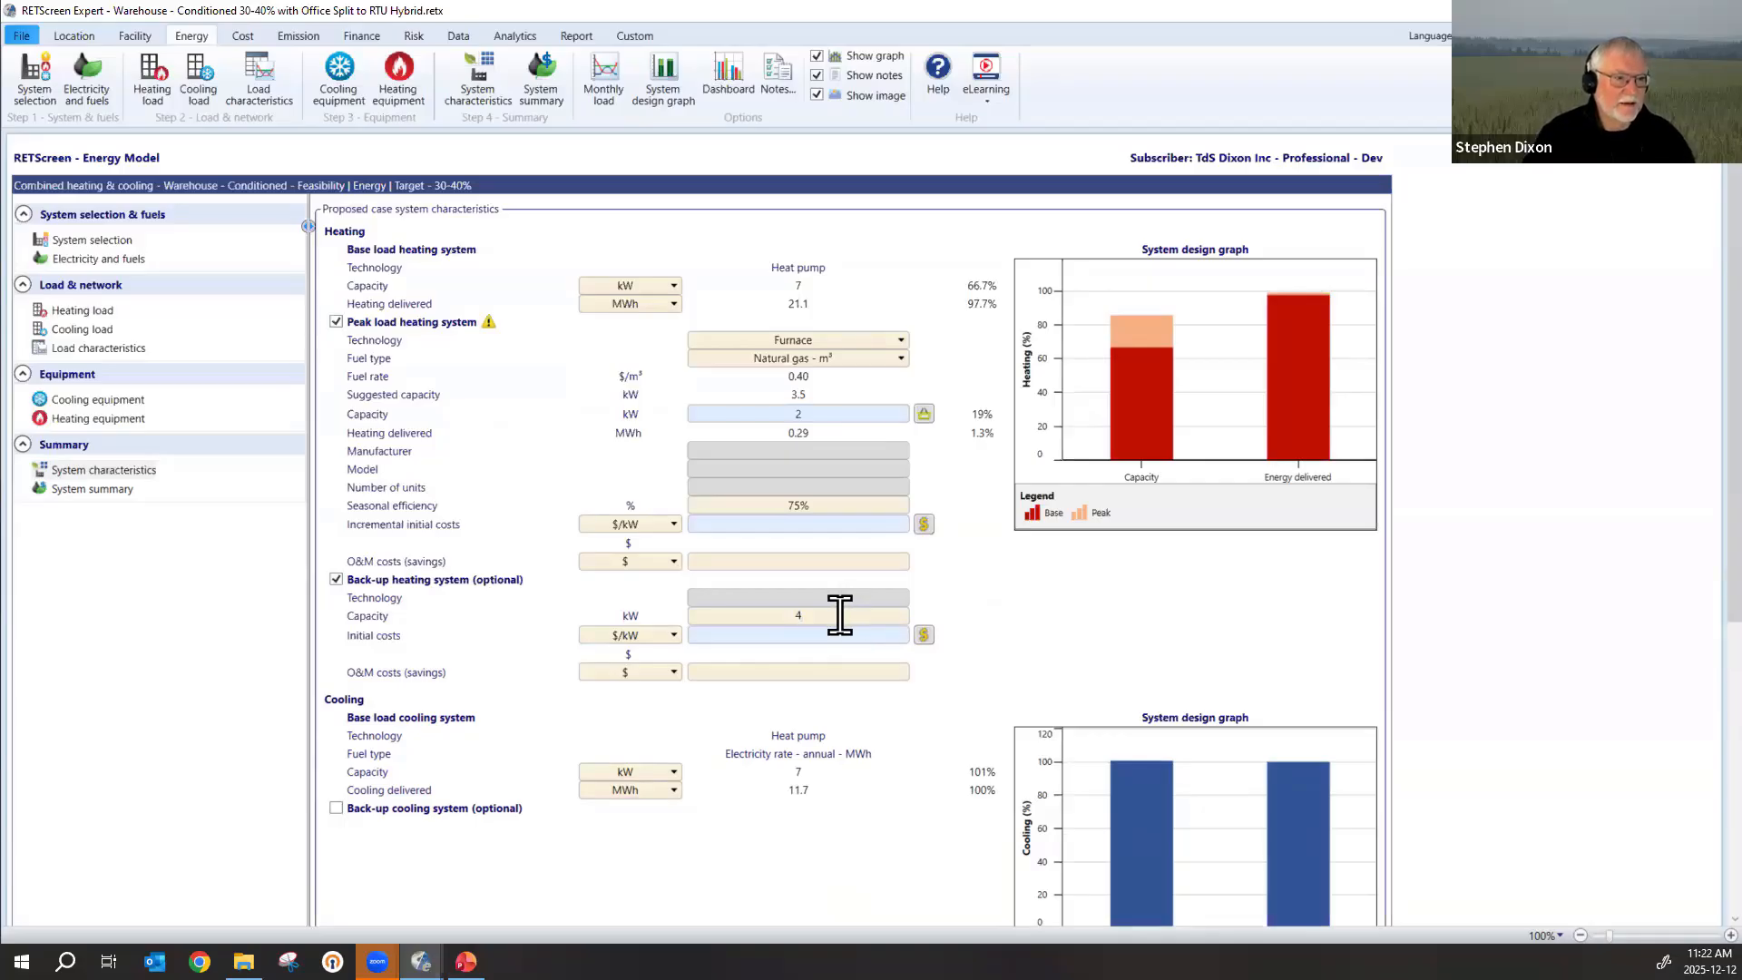
click(830, 635)
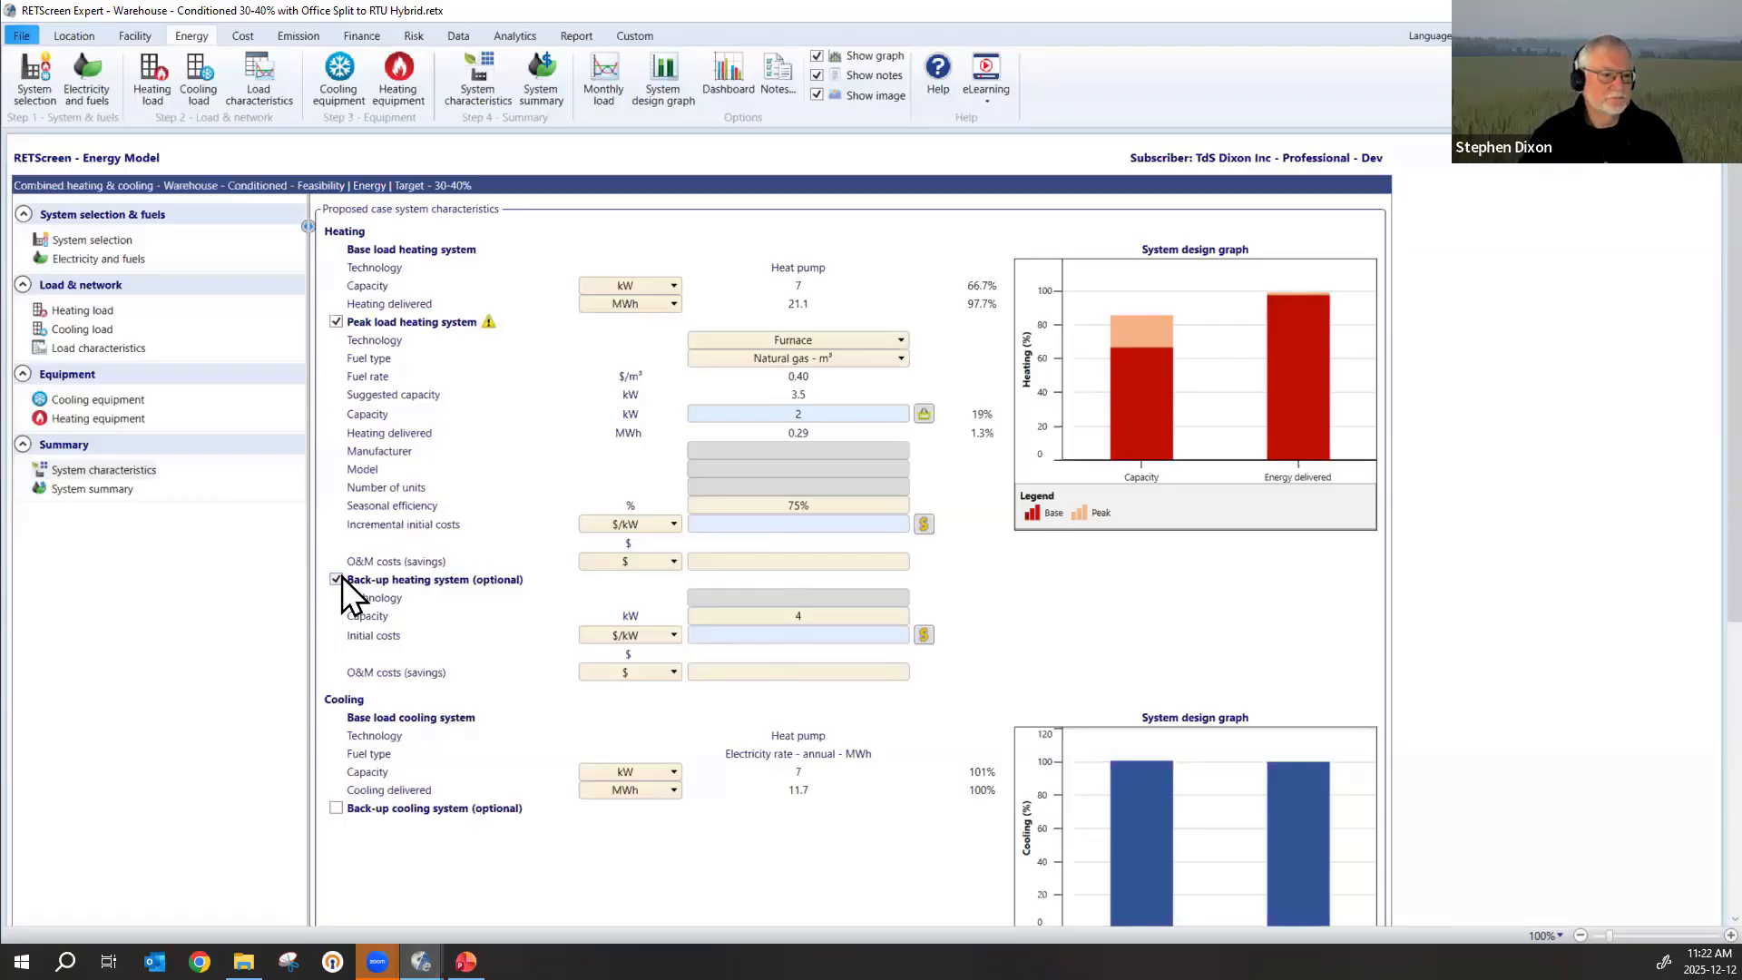
Set the peak load furnace's capacity to 7 kW.
double_click(848, 410)
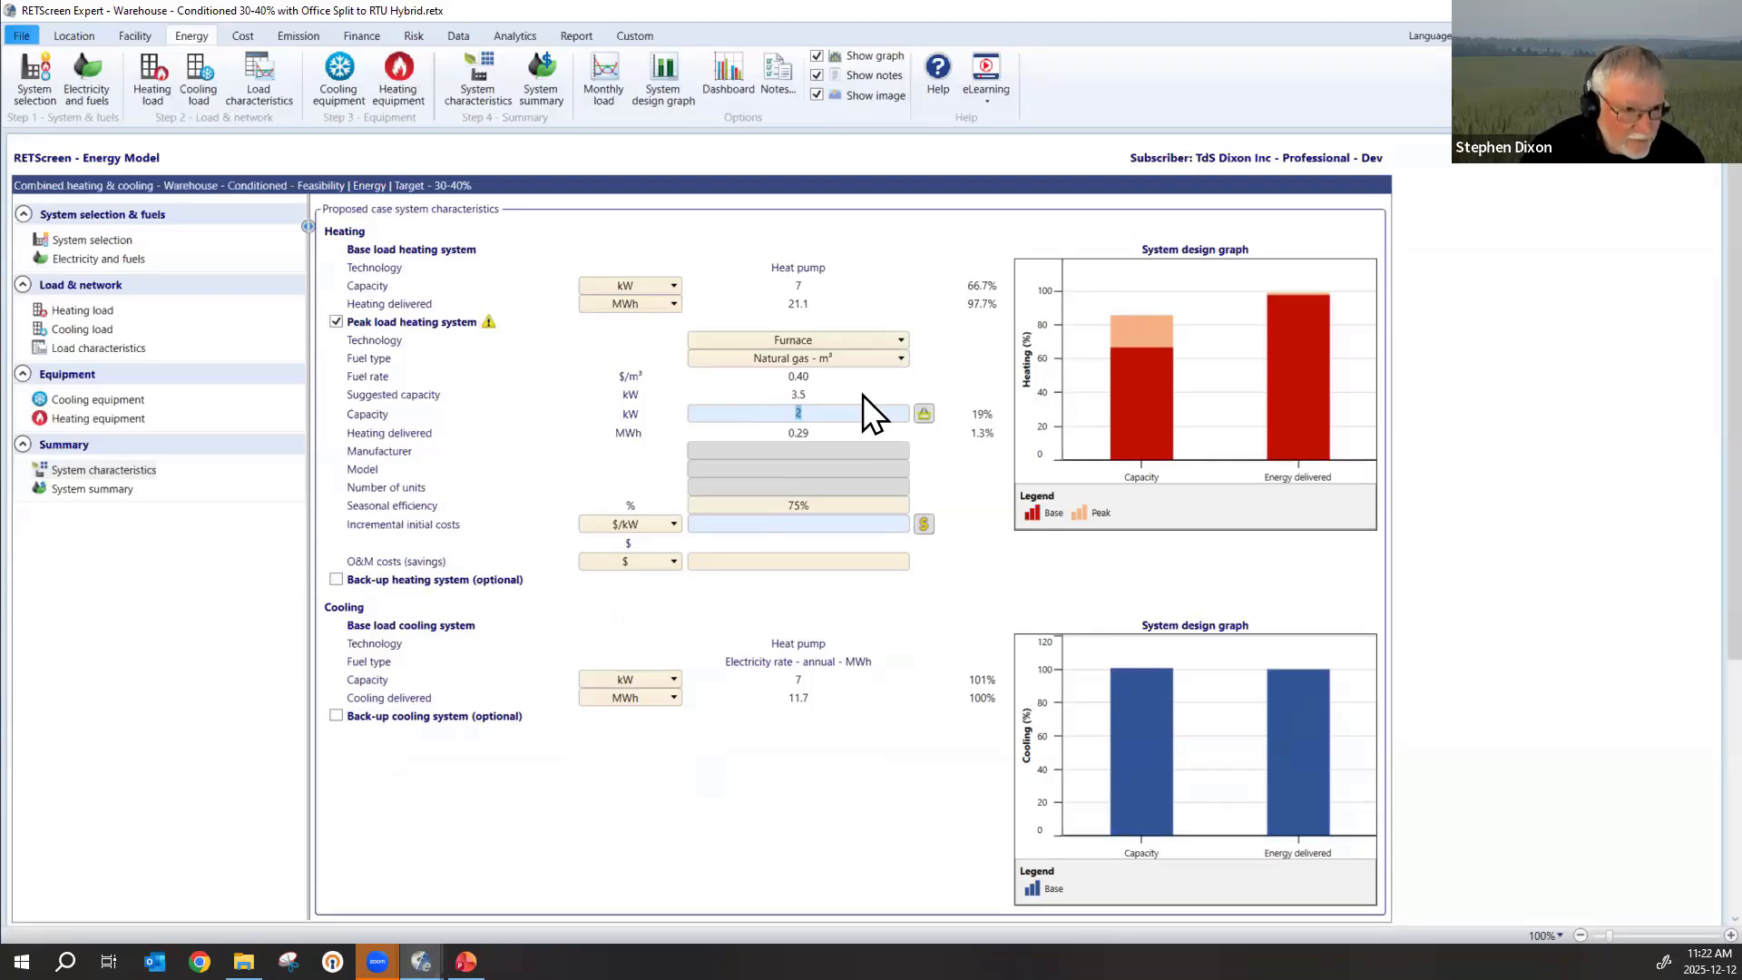
text(7)
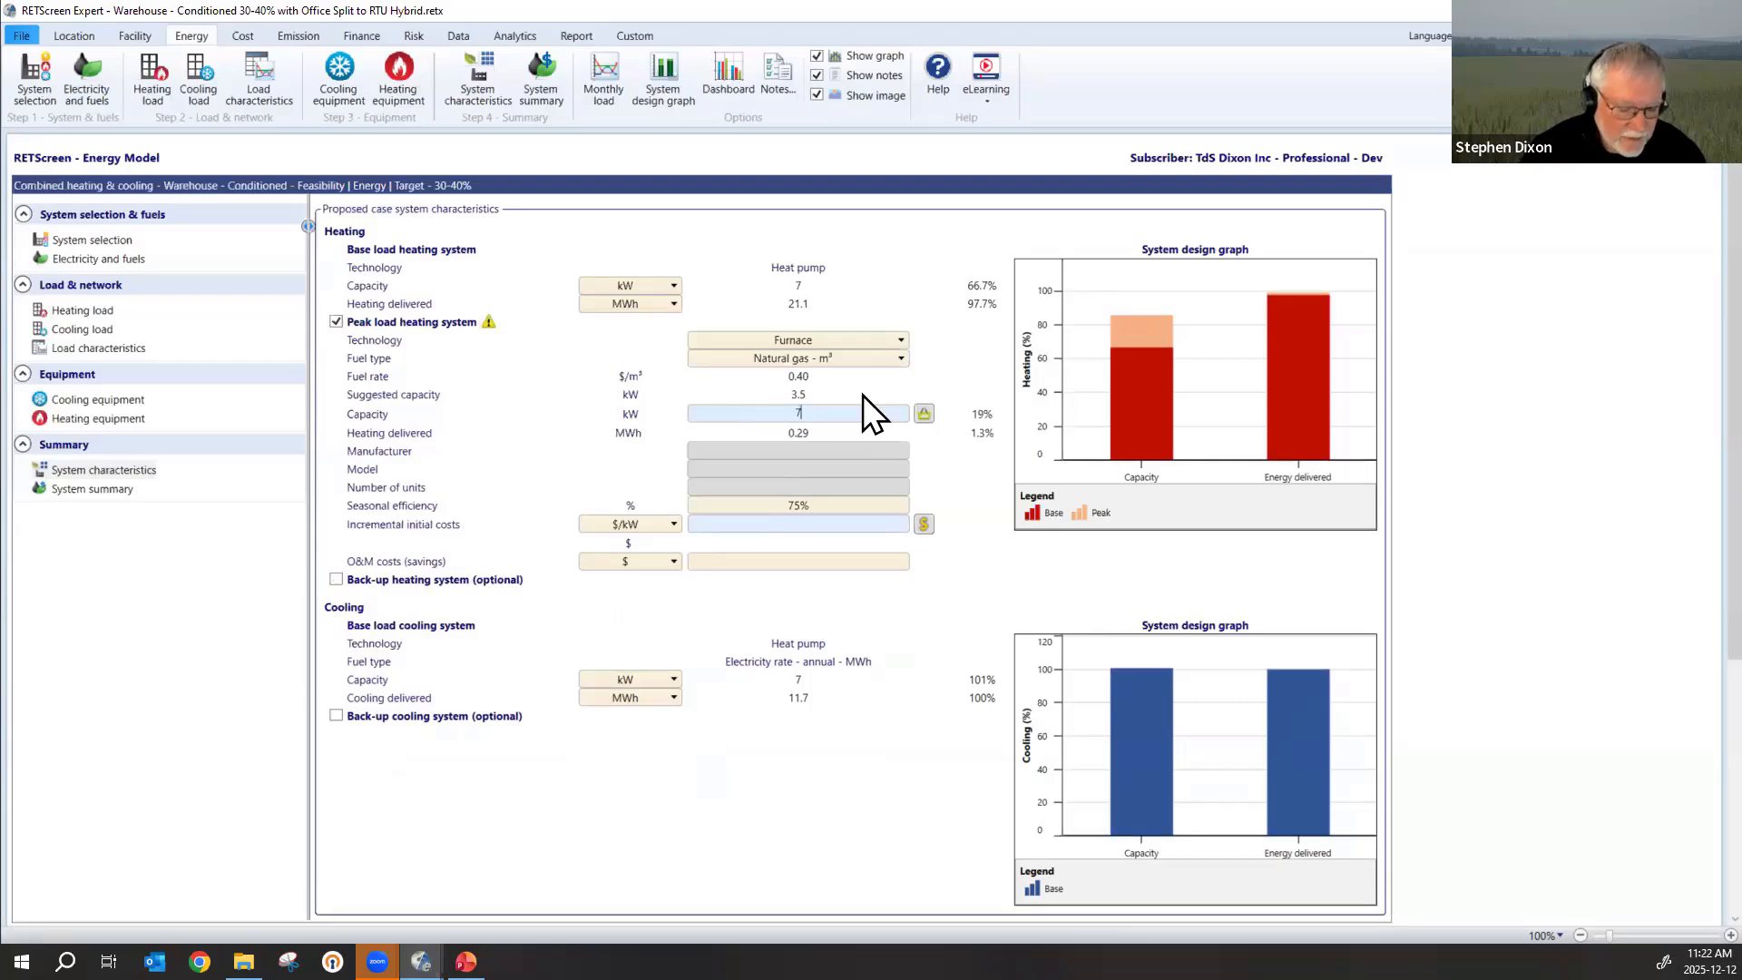
click(1558, 568)
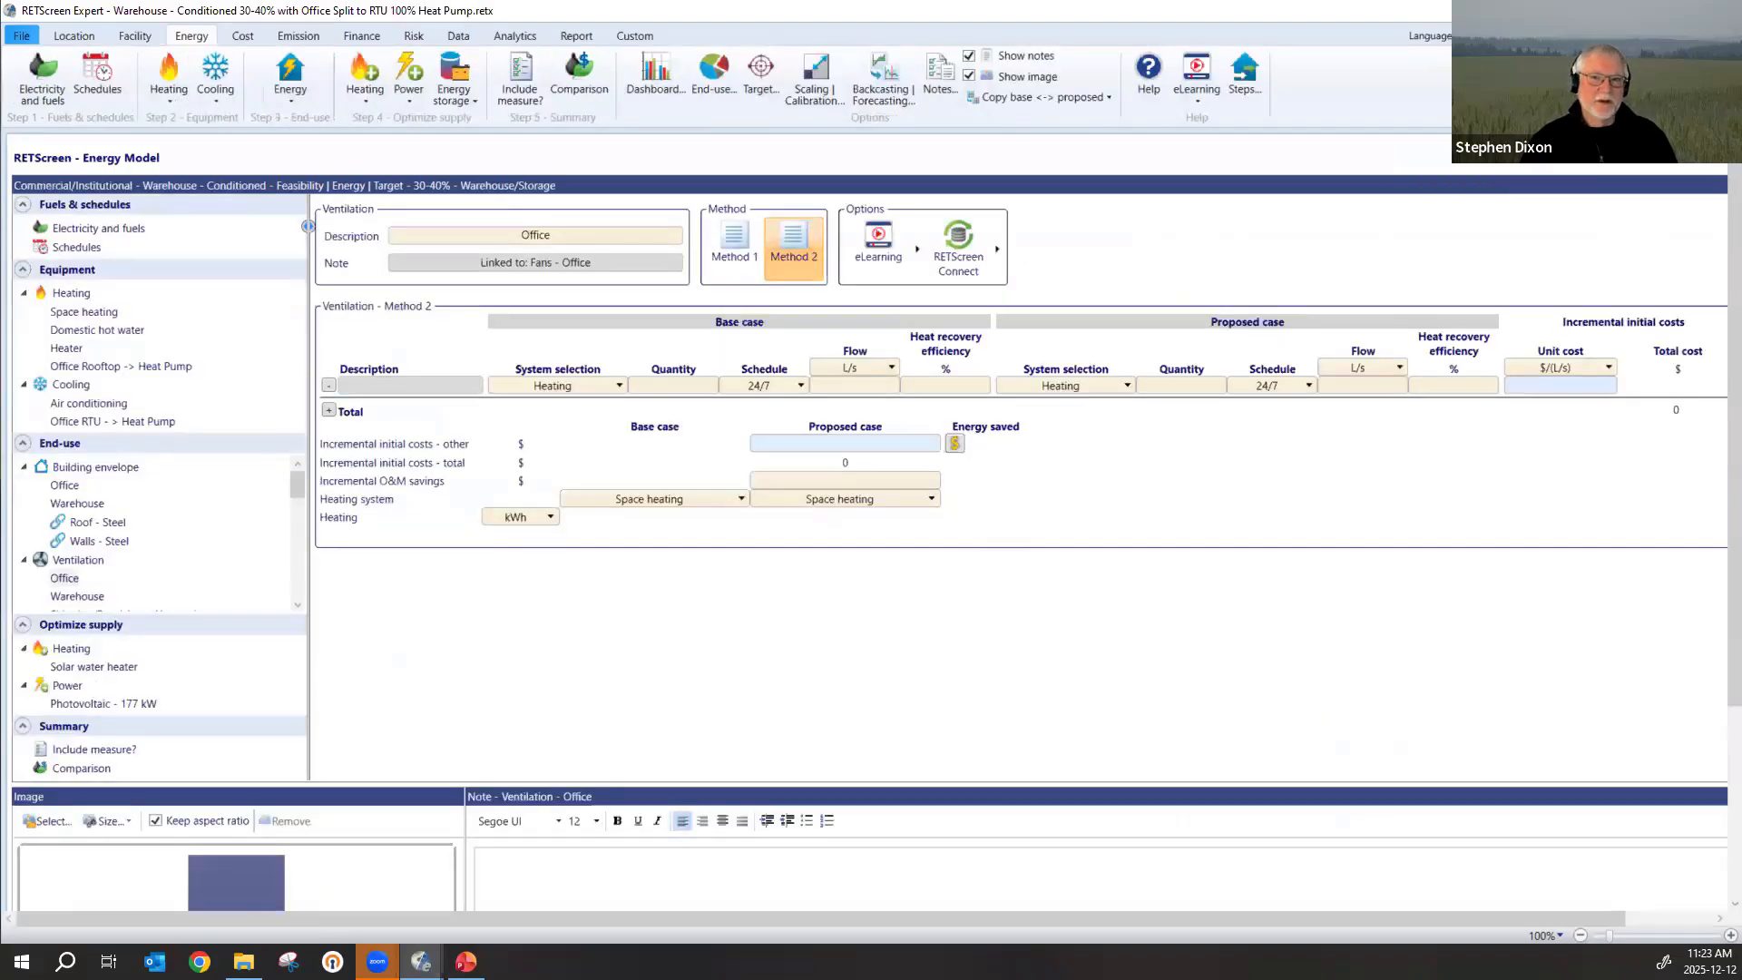
Switch to PowerPoint, resume the slide show at the HVAC modelling guidance slide and advance through the summary to the RETScreen Expert toolbox slide.
key(super+d)
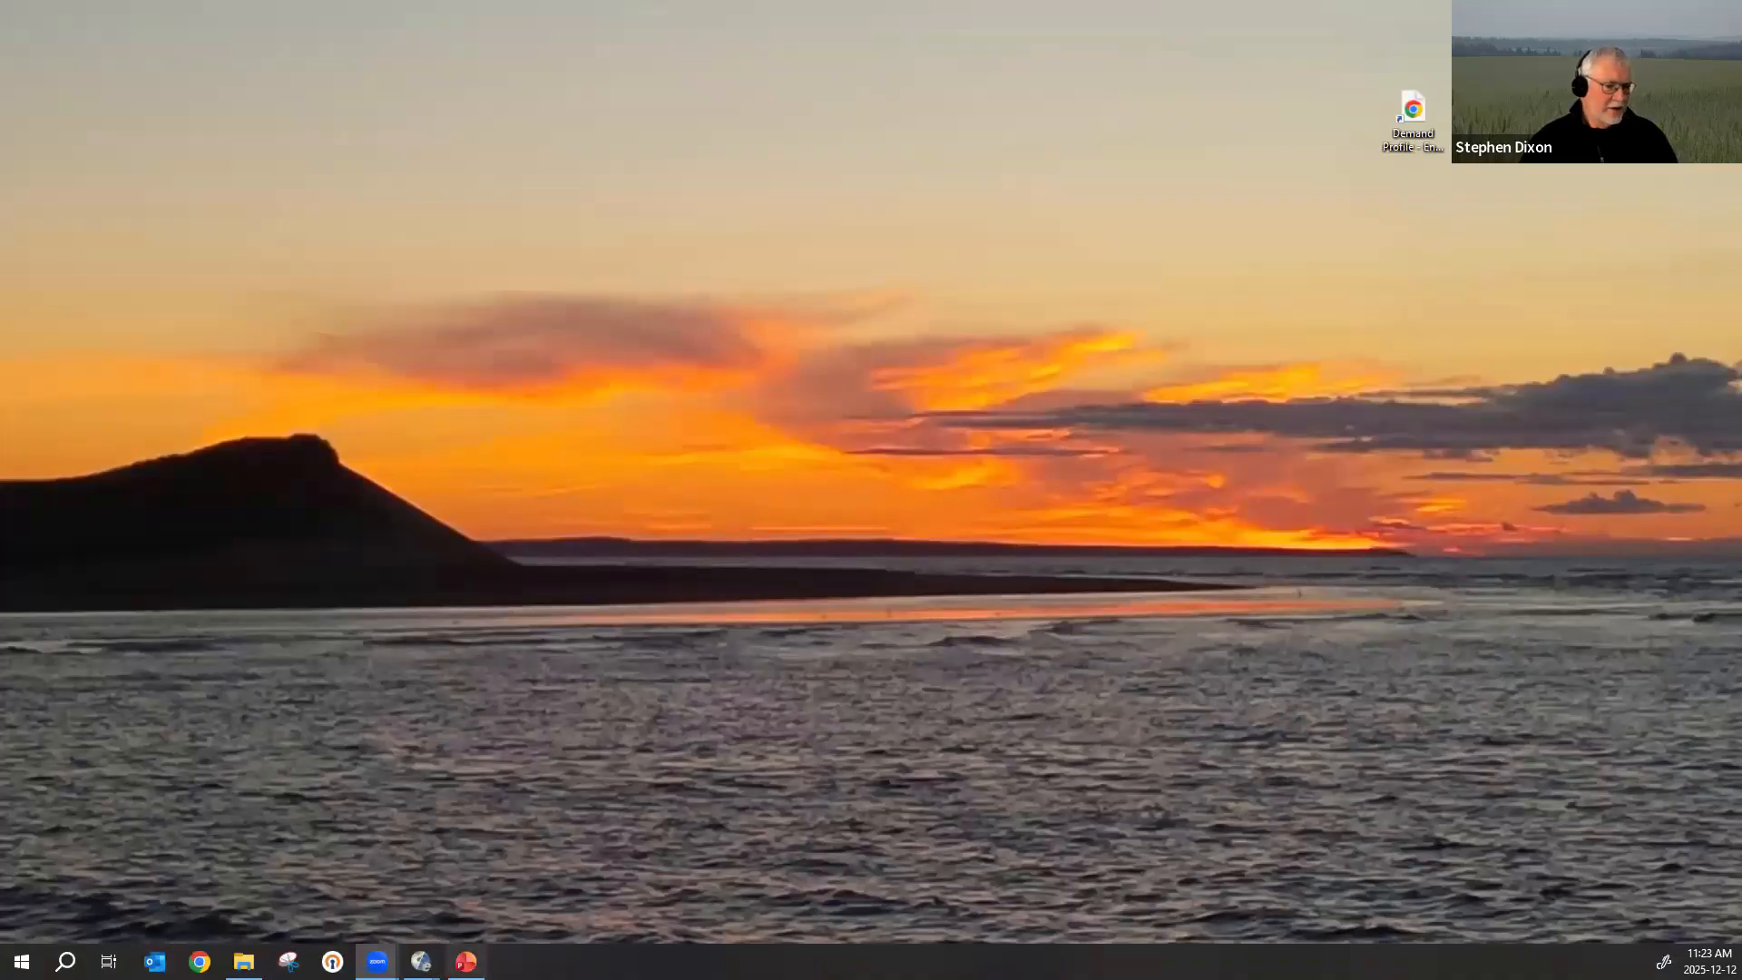
mouse_move(465, 962)
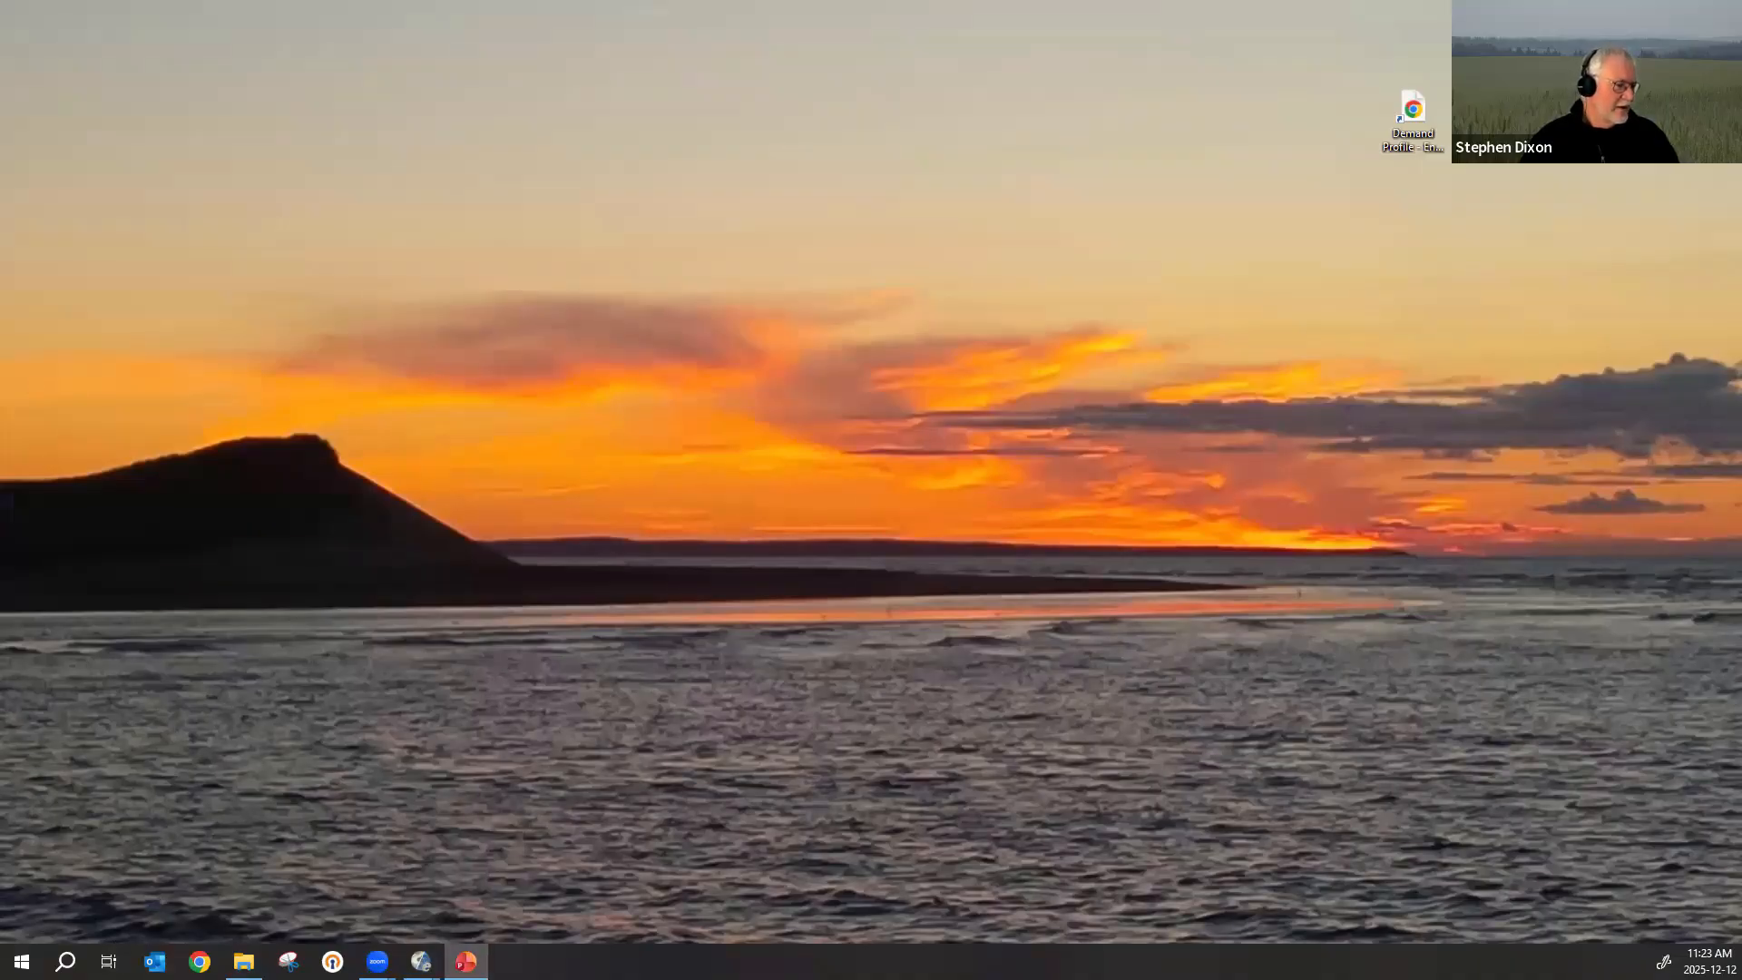
key(shift+F5)
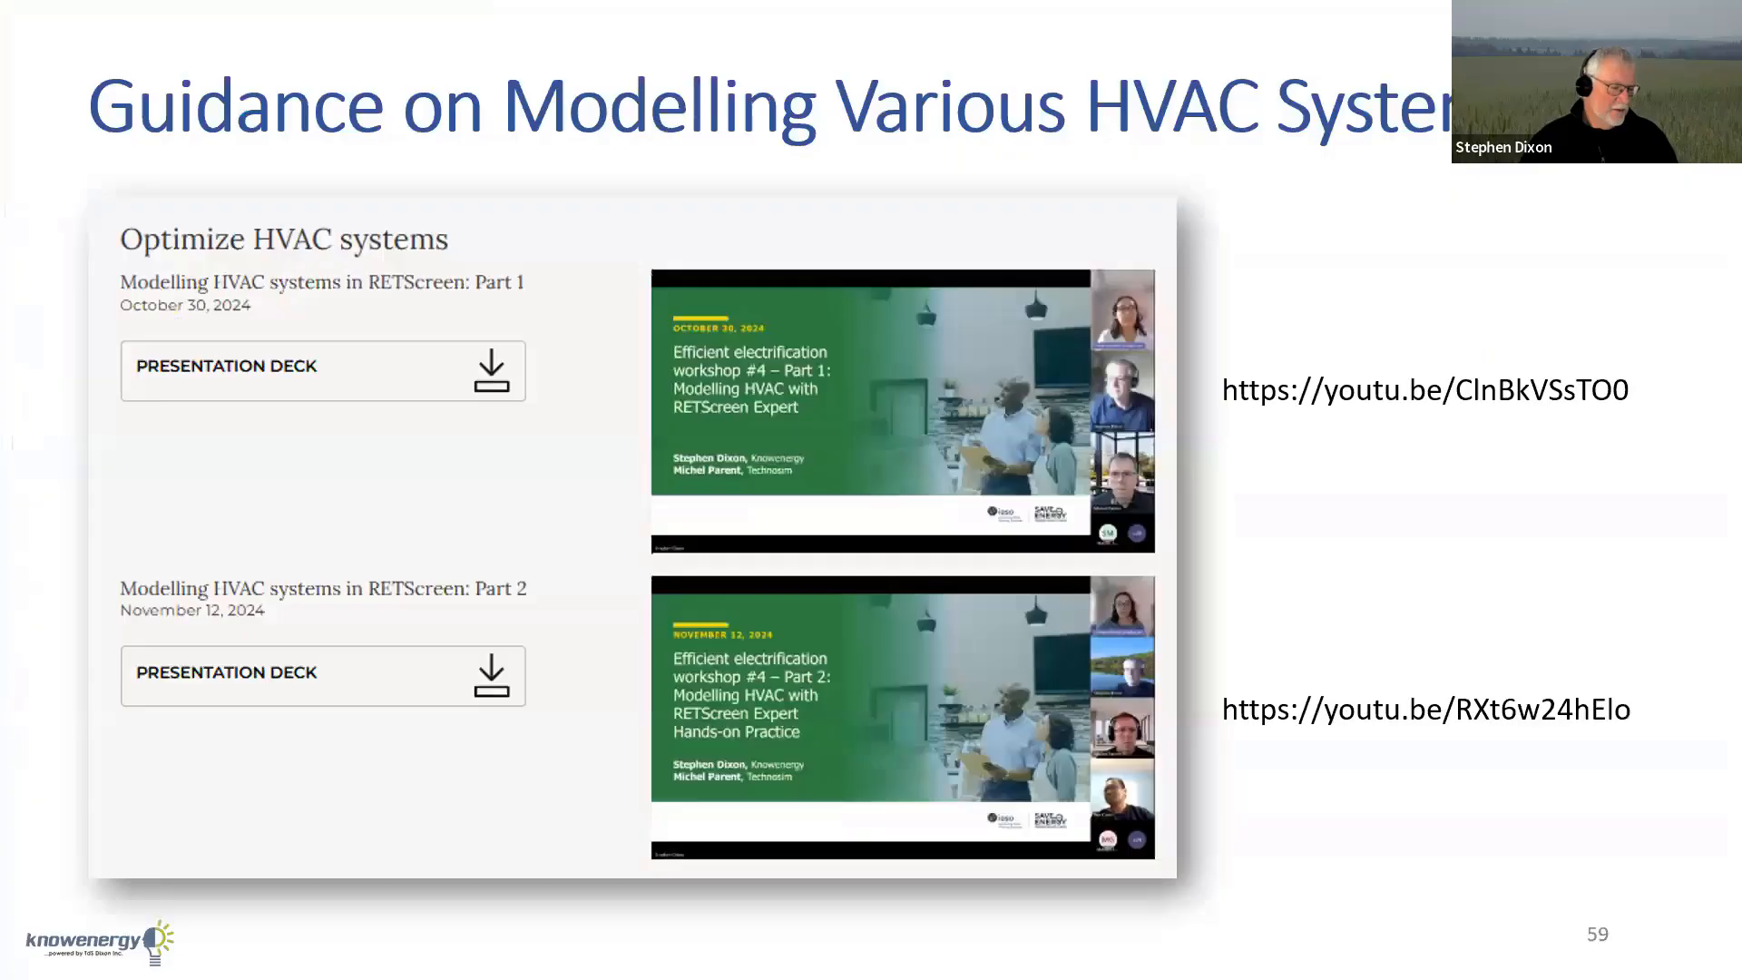
key(Right)
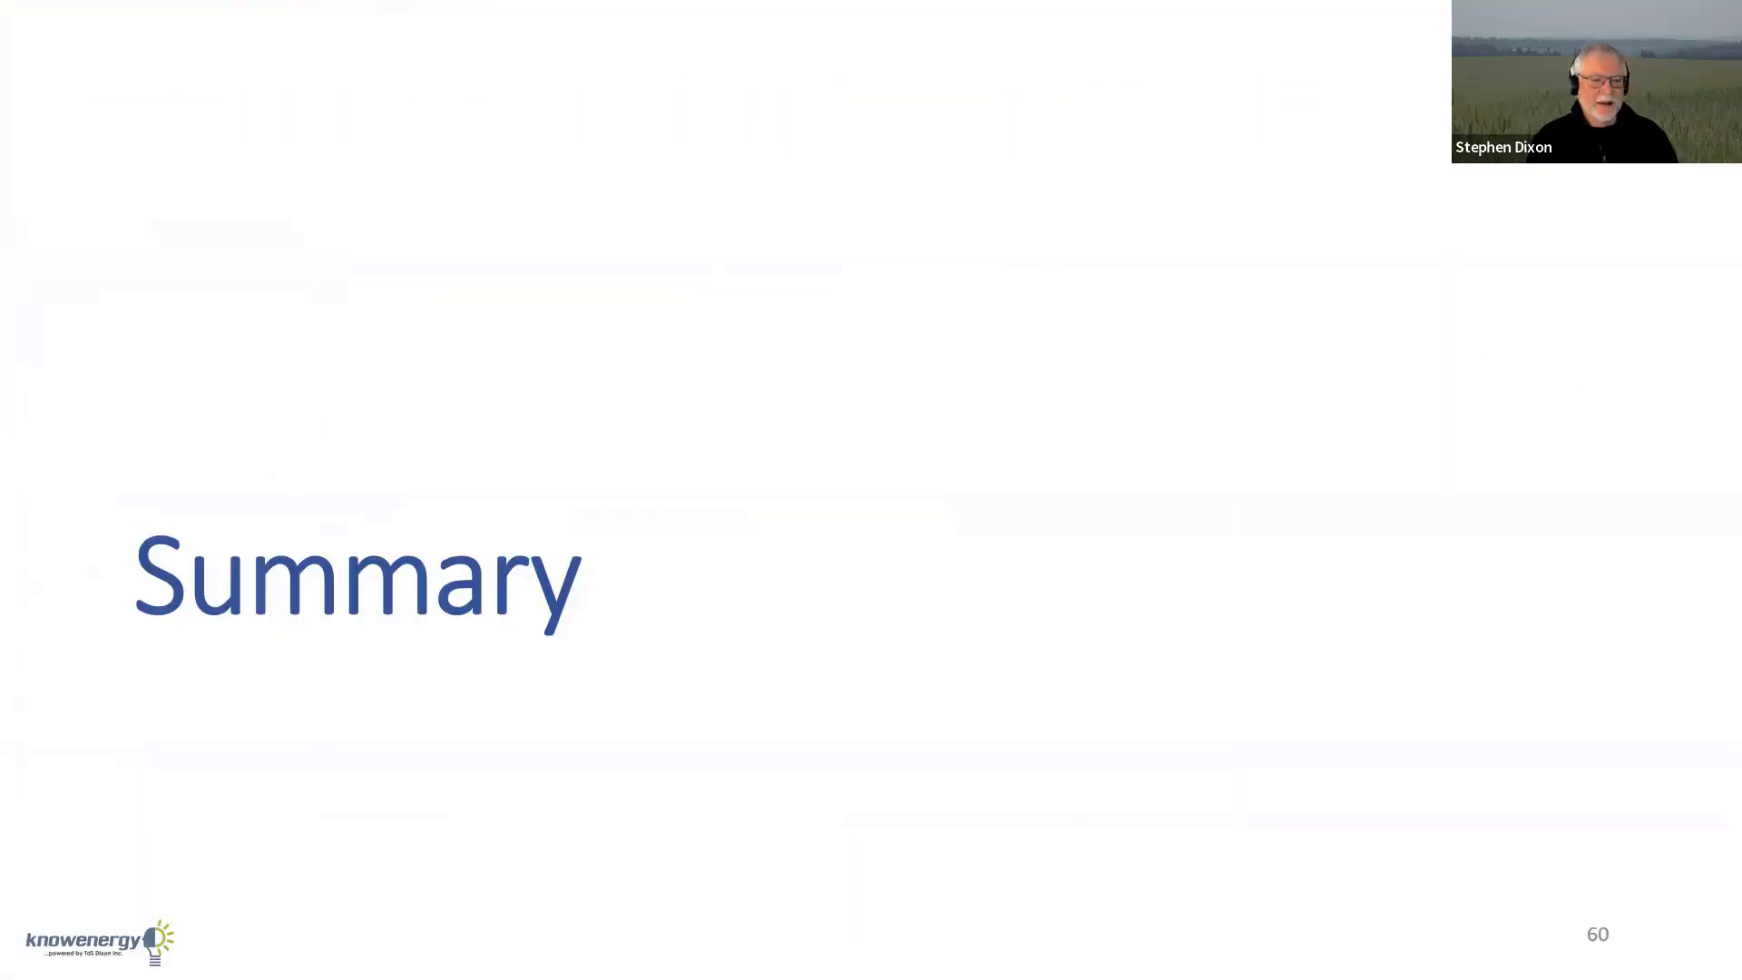
key(Right)
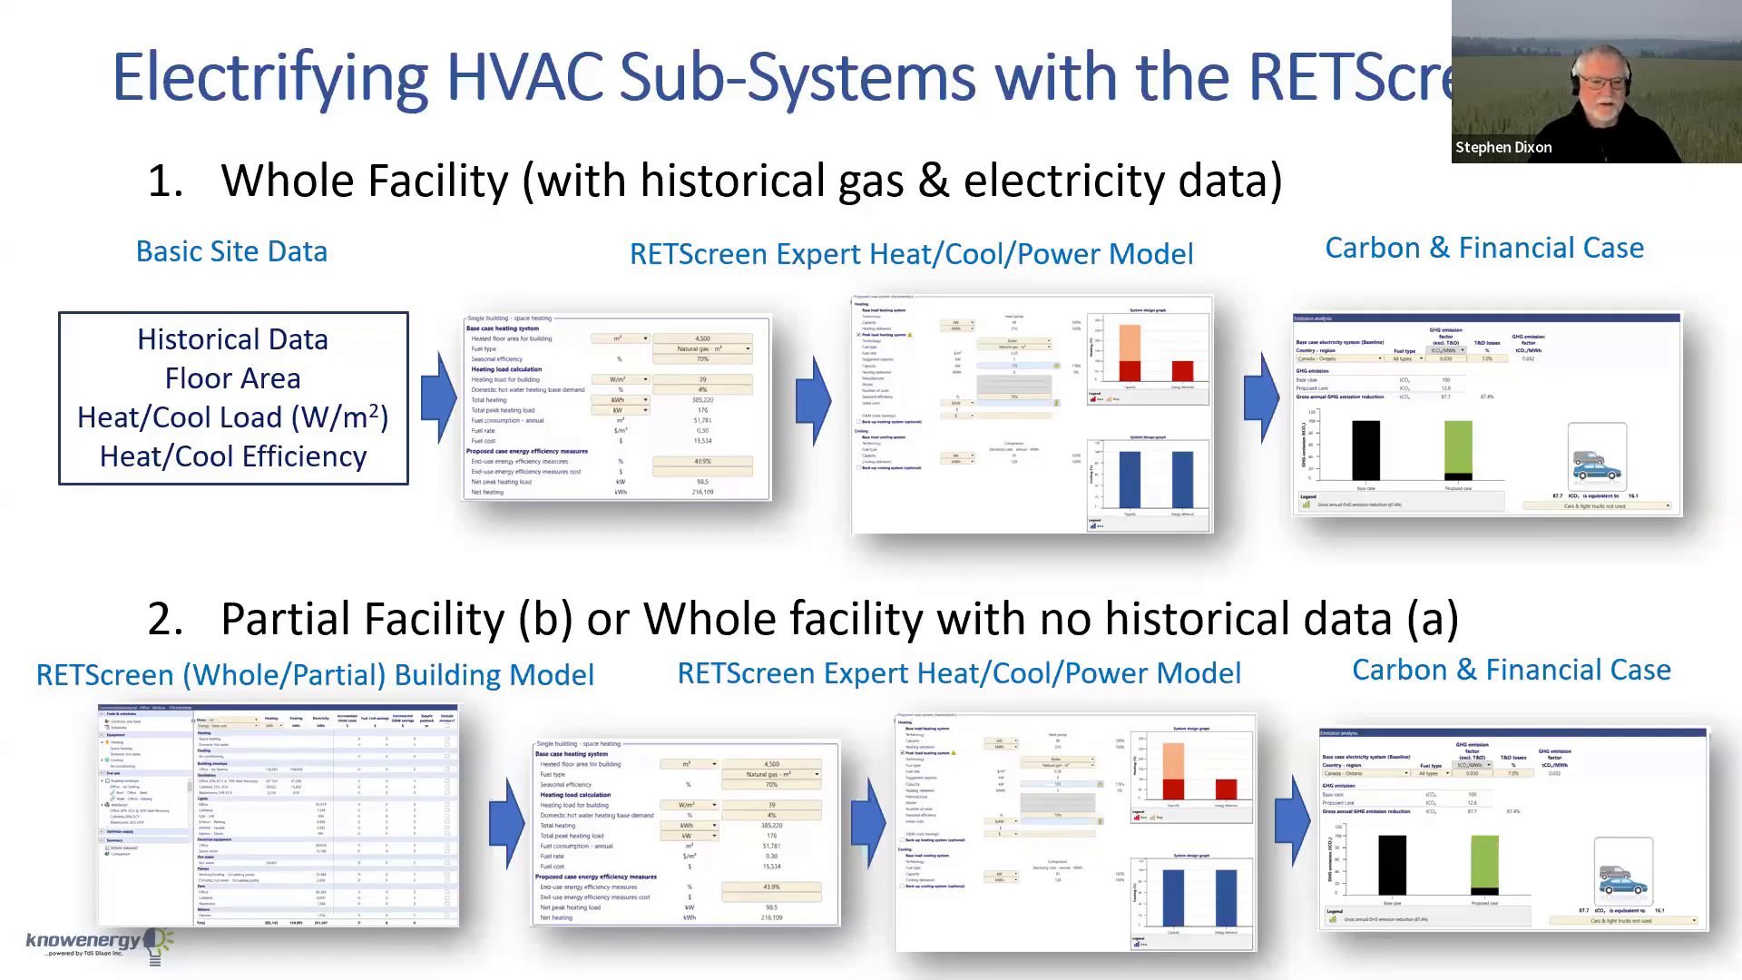
key(Right)
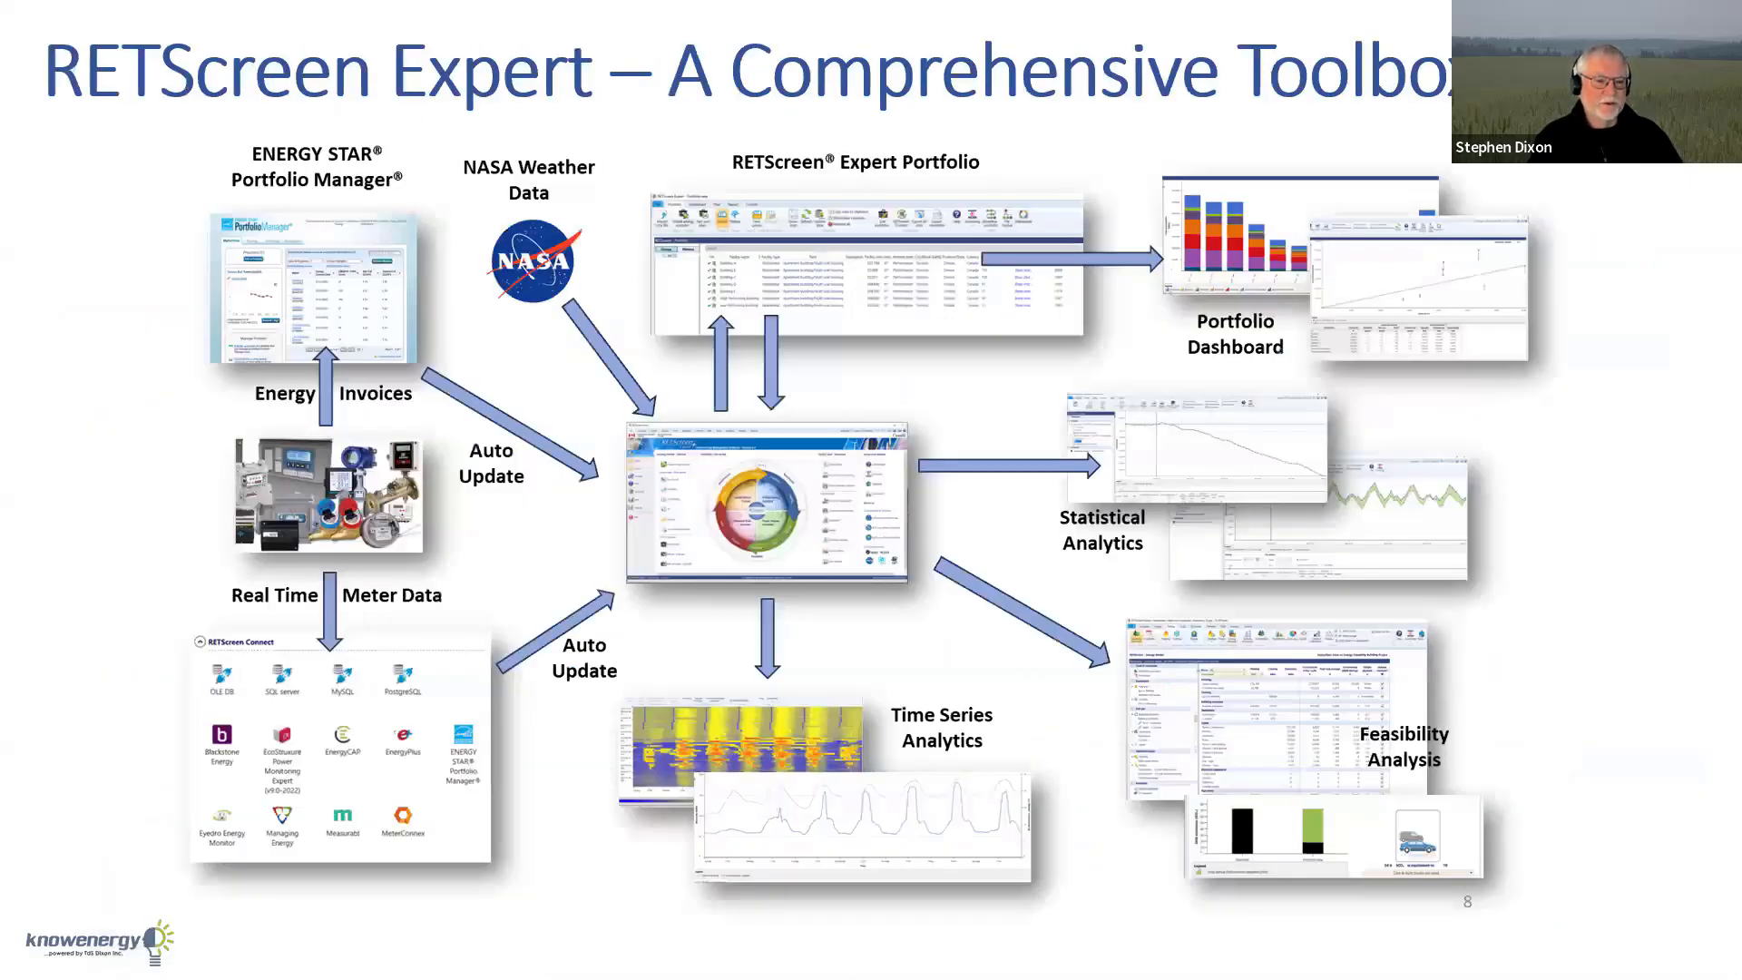